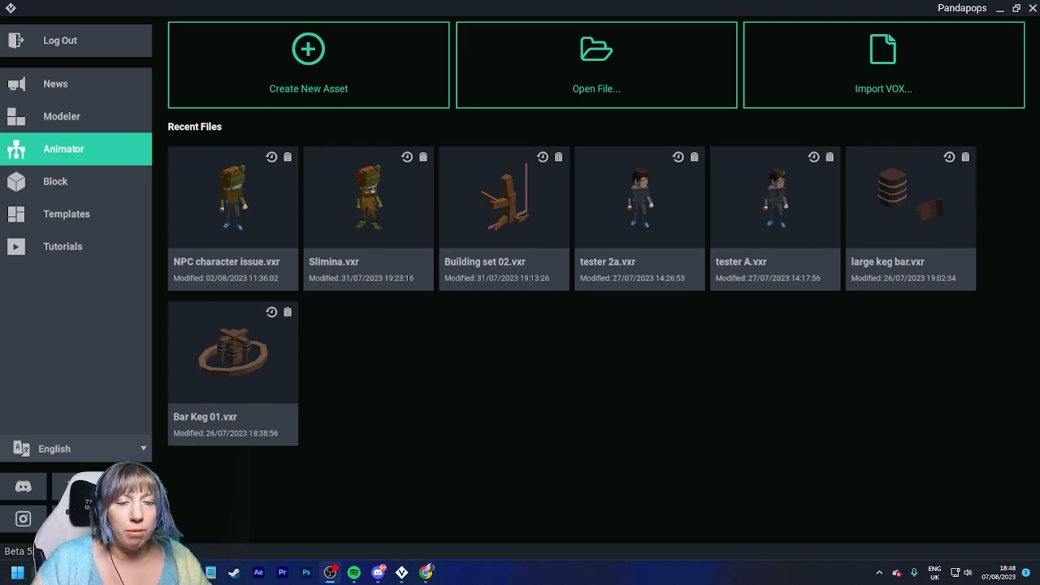
- Open the recent file Building set 02.vxr and examine the tree model from several angles
left_click(504, 211)
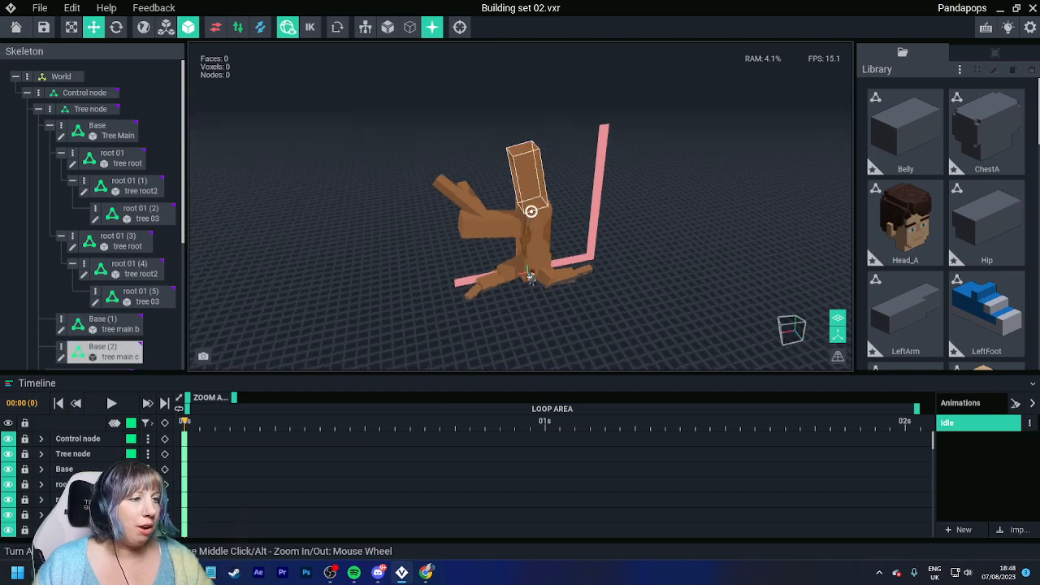
scroll(532, 212, "up", 4)
right_click_drag(531, 212, 578, 244)
scroll(569, 276, "down", 6)
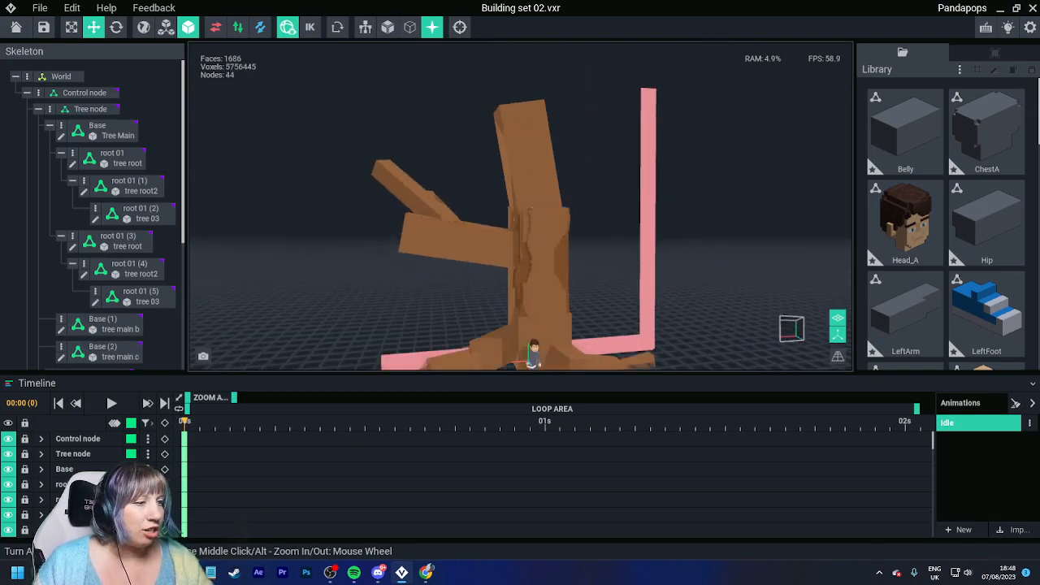
right_click_drag(569, 309, 582, 309)
scroll(581, 309, "up", 1)
scroll(532, 211, "up", 2)
mouse_move(531, 211)
right_mouse_down()
mouse_move(472, 213)
mouse_move(530, 215)
right_mouse_up()
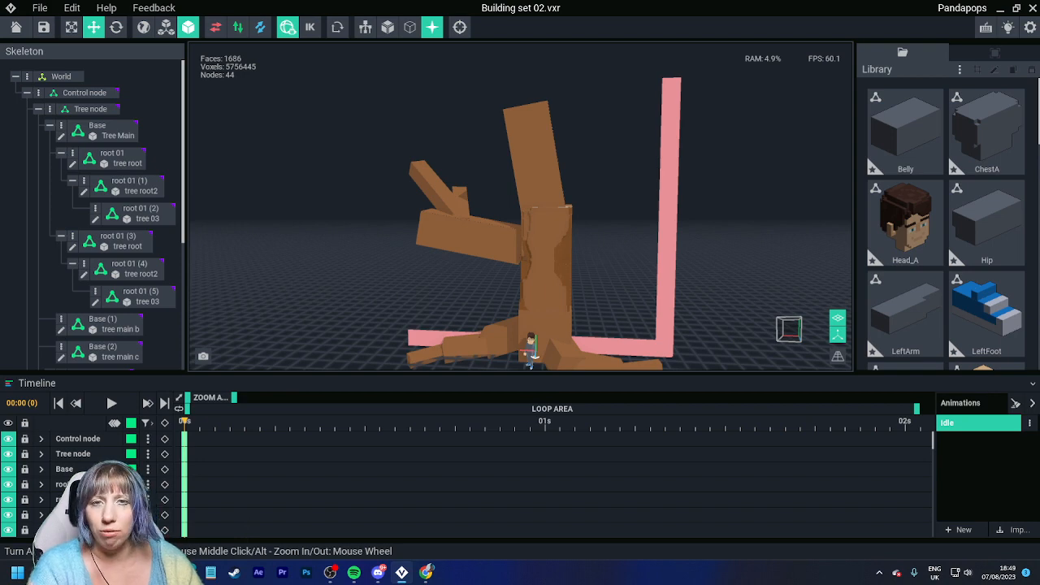
mouse_move(534, 356)
right_mouse_down()
mouse_move(530, 212)
mouse_move(530, 348)
right_mouse_up()
middle_click_drag(529, 348, 491, 321)
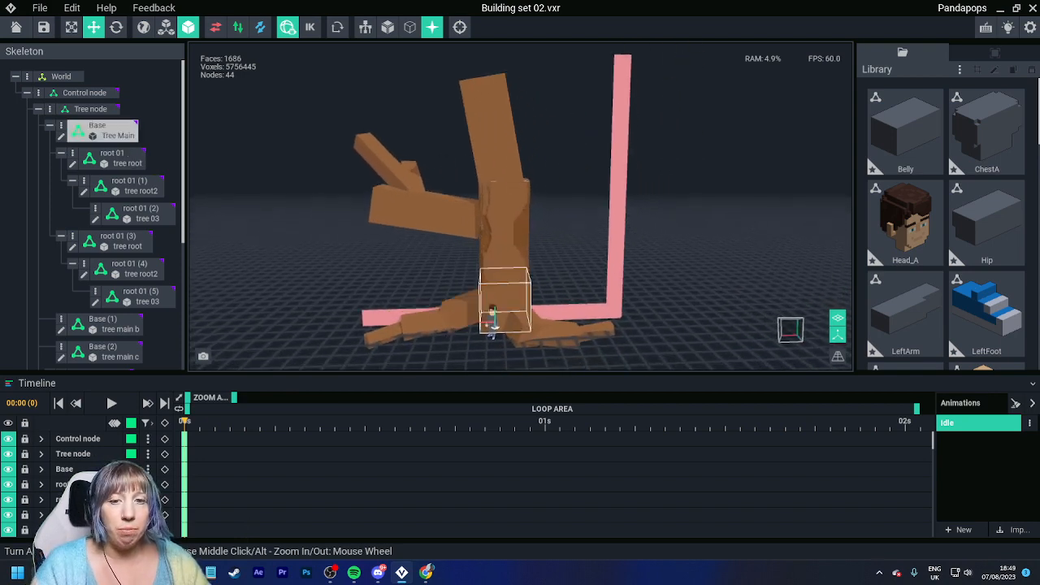
right_click_drag(491, 321, 485, 319)
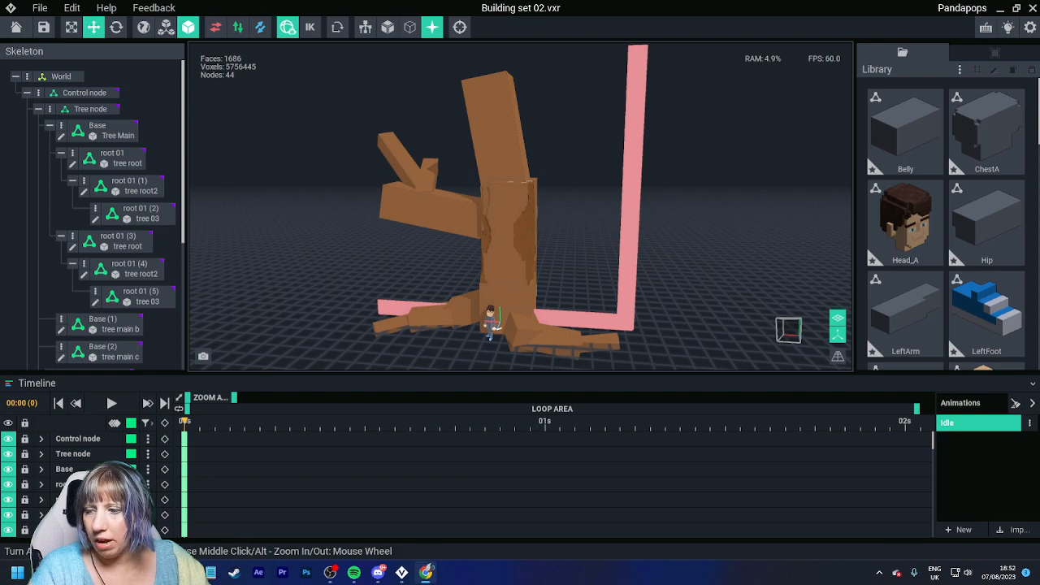
- Switch to the browser and read the DanceFight VoxEdit Contest article's stage descriptions and prize list
left_click_drag(0, 134, 512, 0)
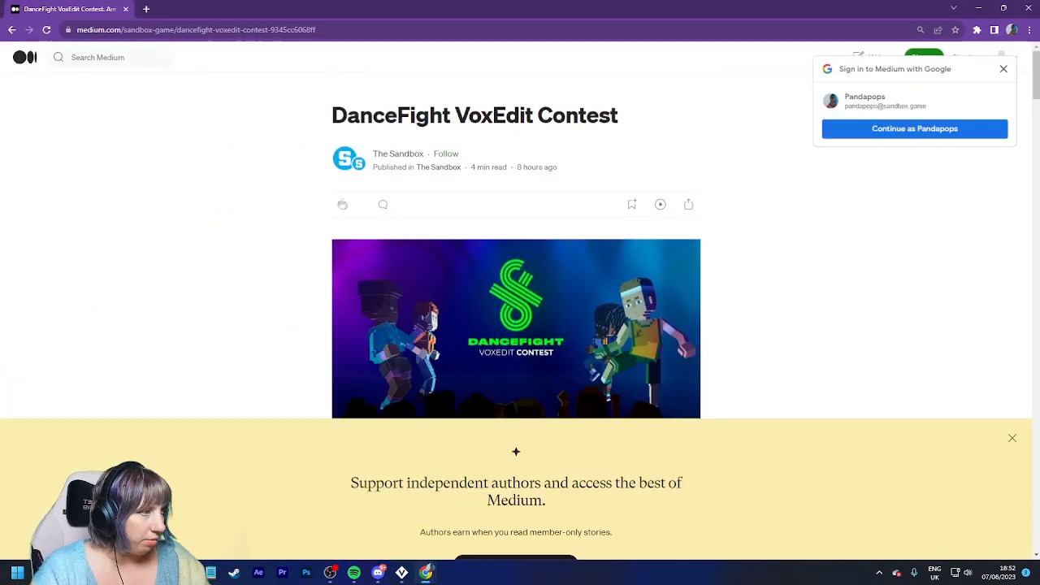
scroll(516, 325, "down", 3)
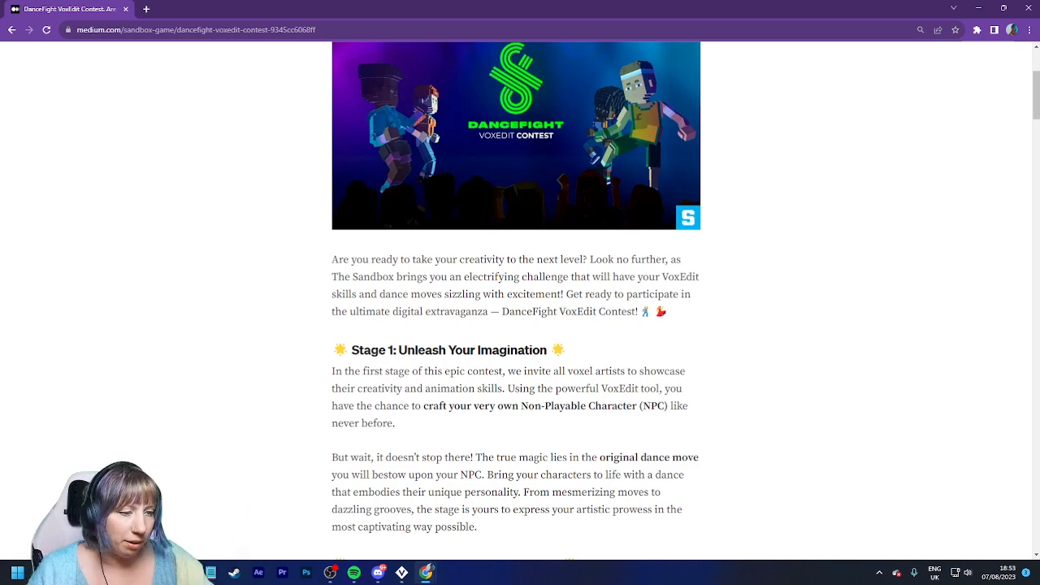
scroll(516, 301, "down", 3)
scroll(516, 298, "down", 1)
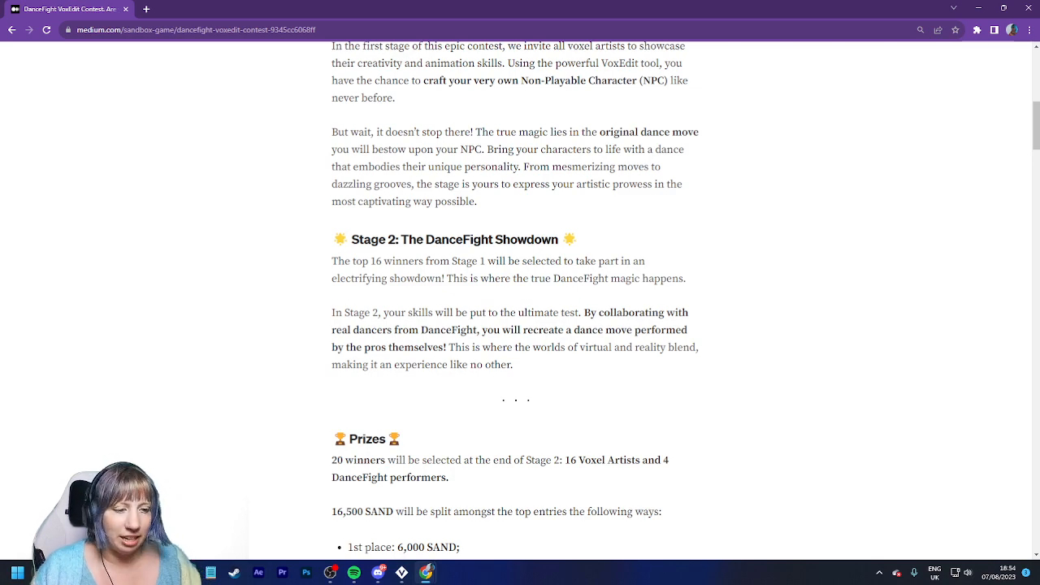
scroll(516, 298, "down", 3)
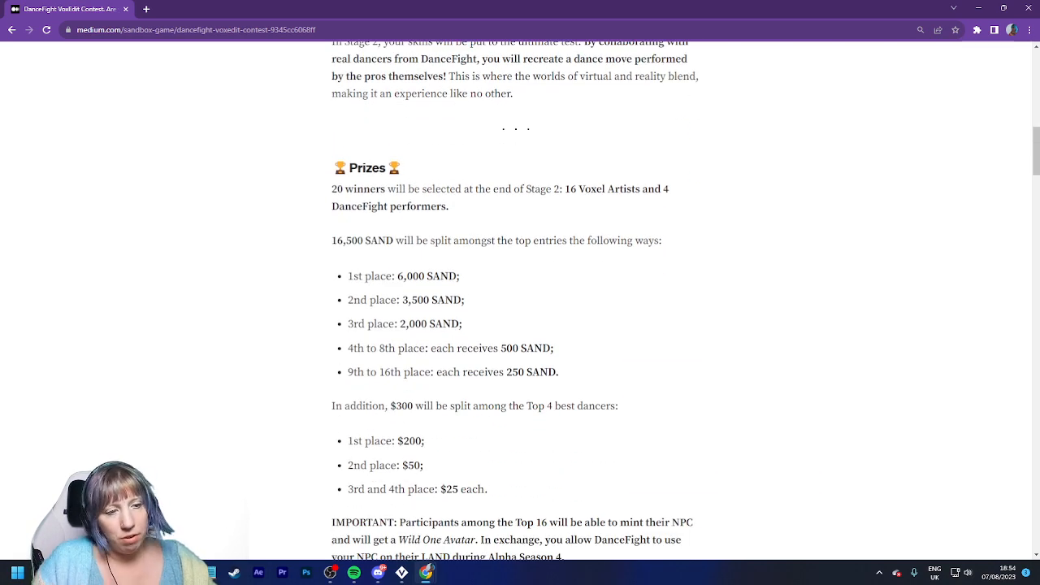
scroll(515, 298, "down", 1)
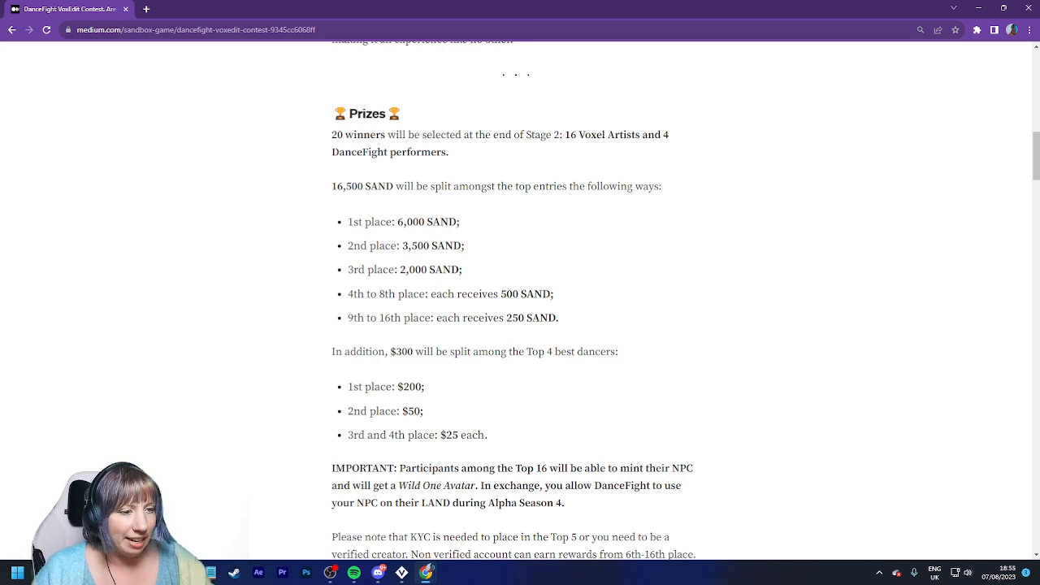
scroll(520, 301, "down", 2)
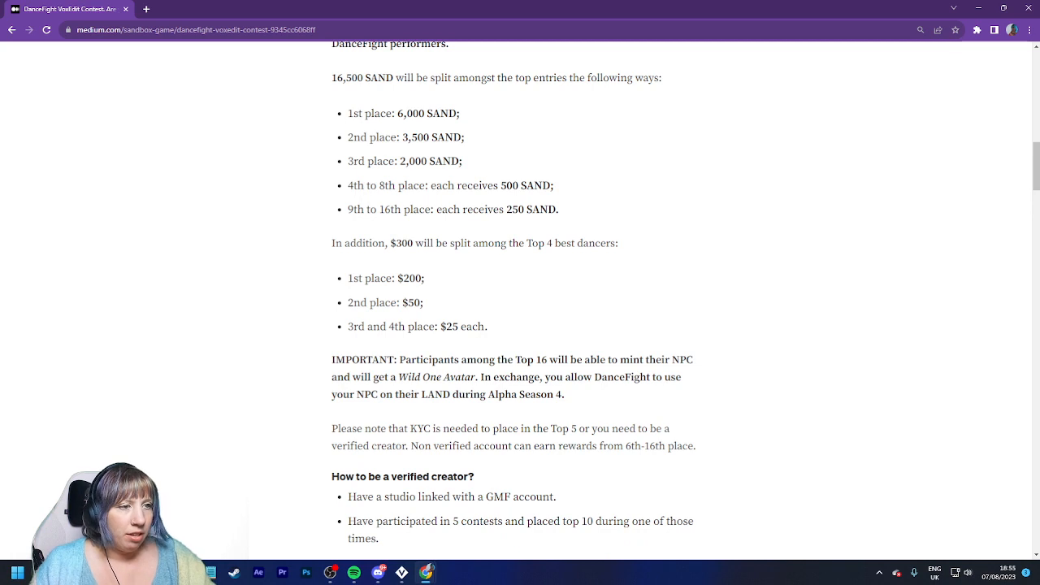
double_click(409, 114)
left_click(409, 114)
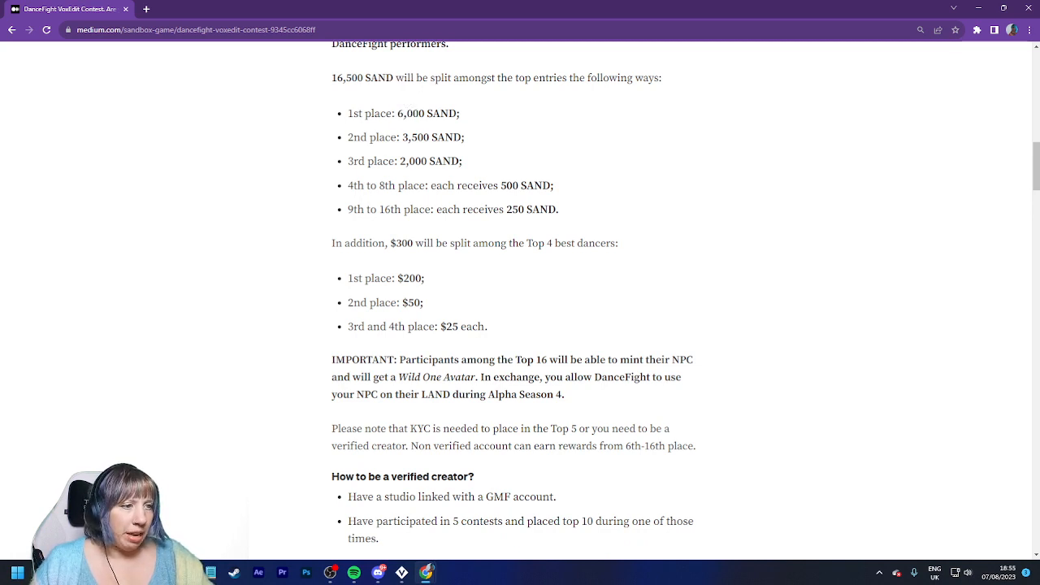
scroll(520, 301, "up", 1)
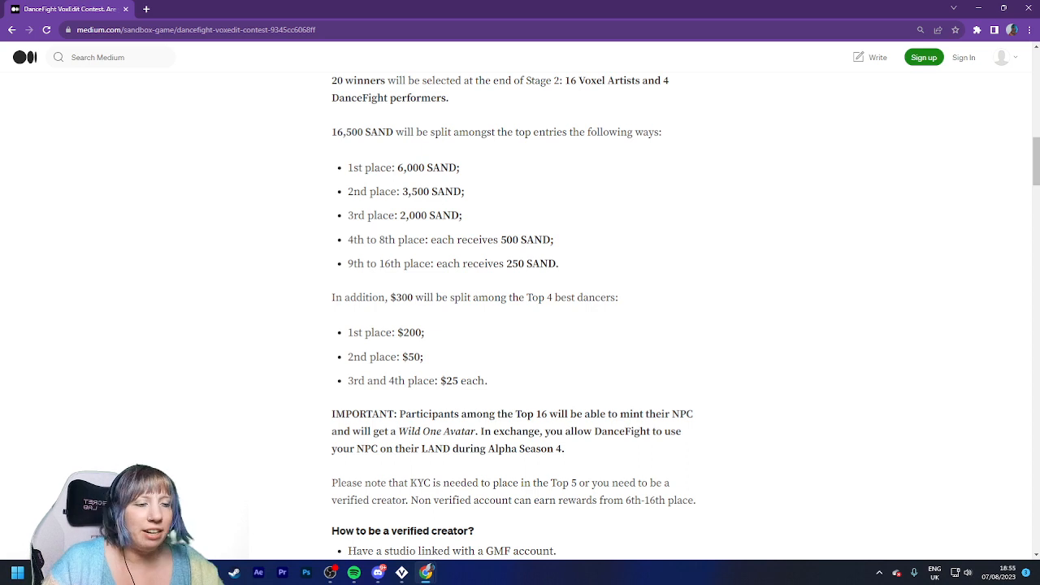
- Copy the web address of the DanceFight VoxEdit Contest article
left_click(282, 30)
right_click(282, 28)
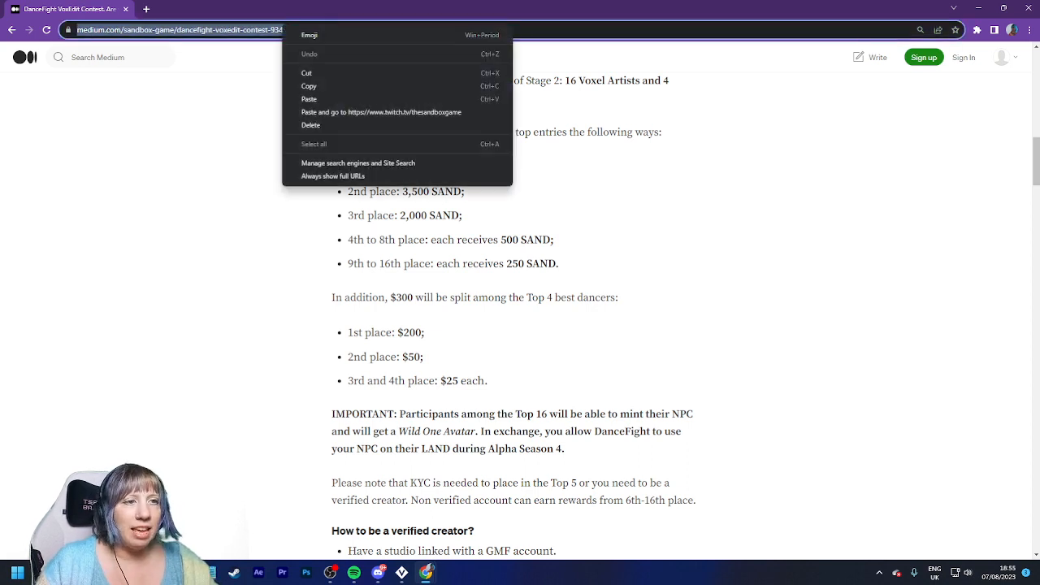
left_click(310, 86)
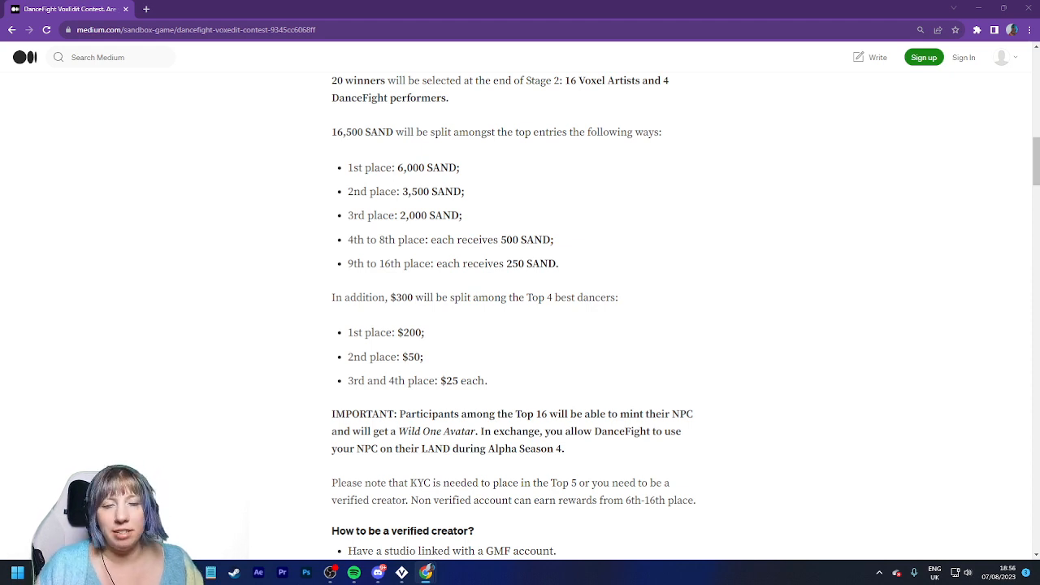
- Review the contest article's verified creator rules, Stage 1 voting criteria and Top 16 minting note, and leave the browser
scroll(520, 301, "down", 1)
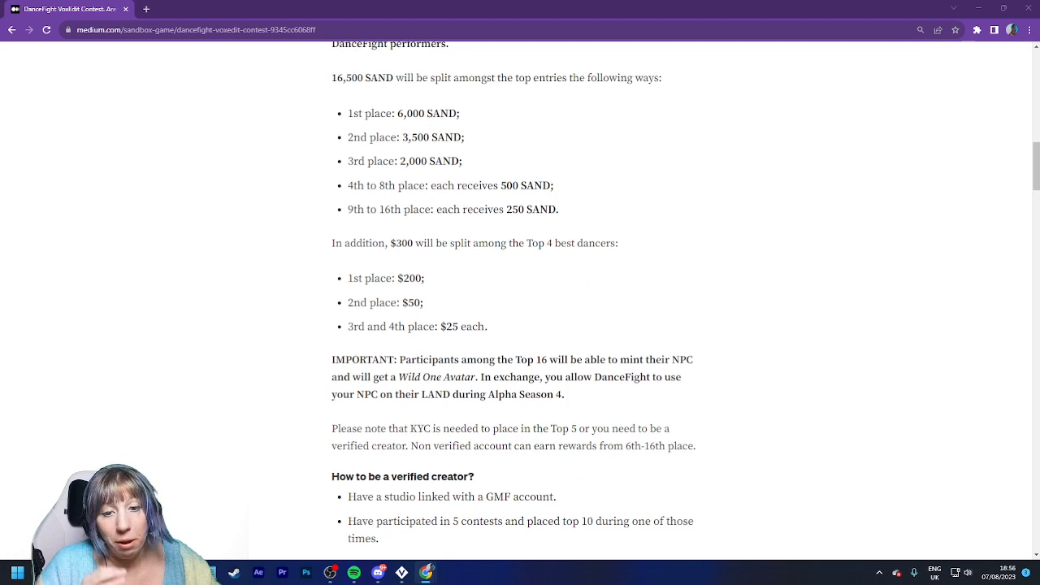
scroll(520, 301, "down", 4)
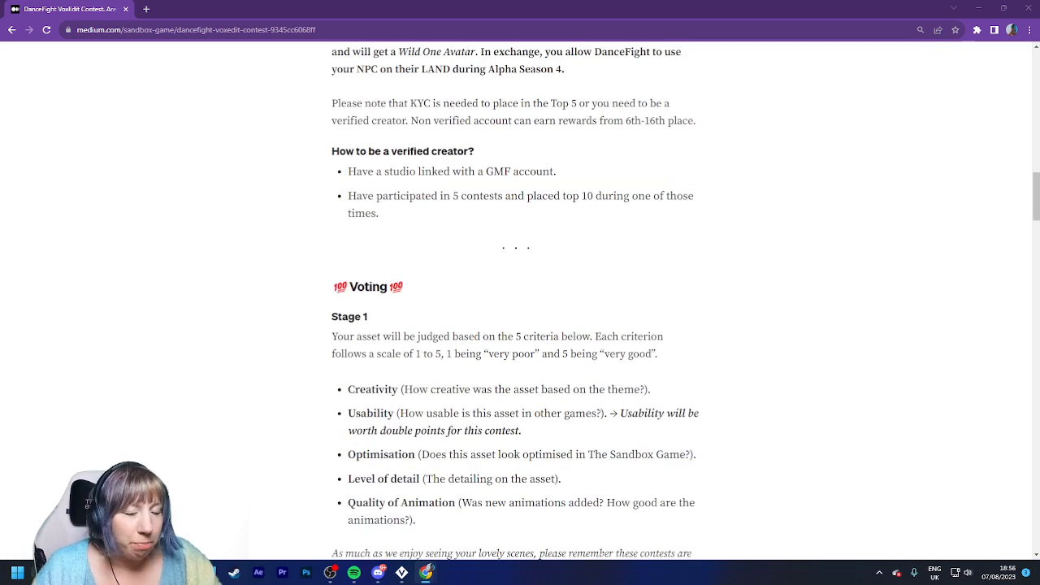
scroll(516, 297, "down", 2)
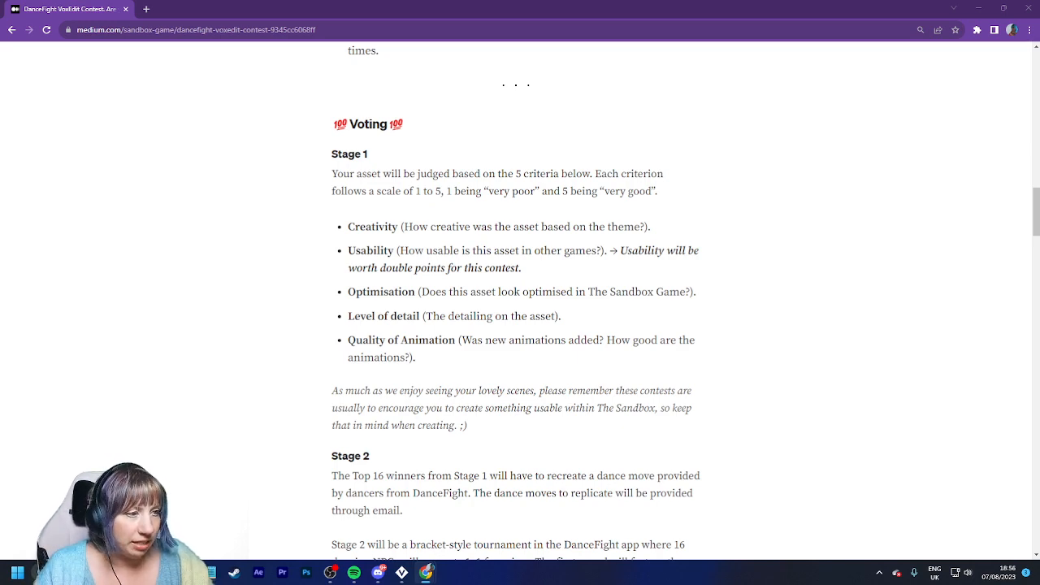
scroll(521, 309, "up", 15)
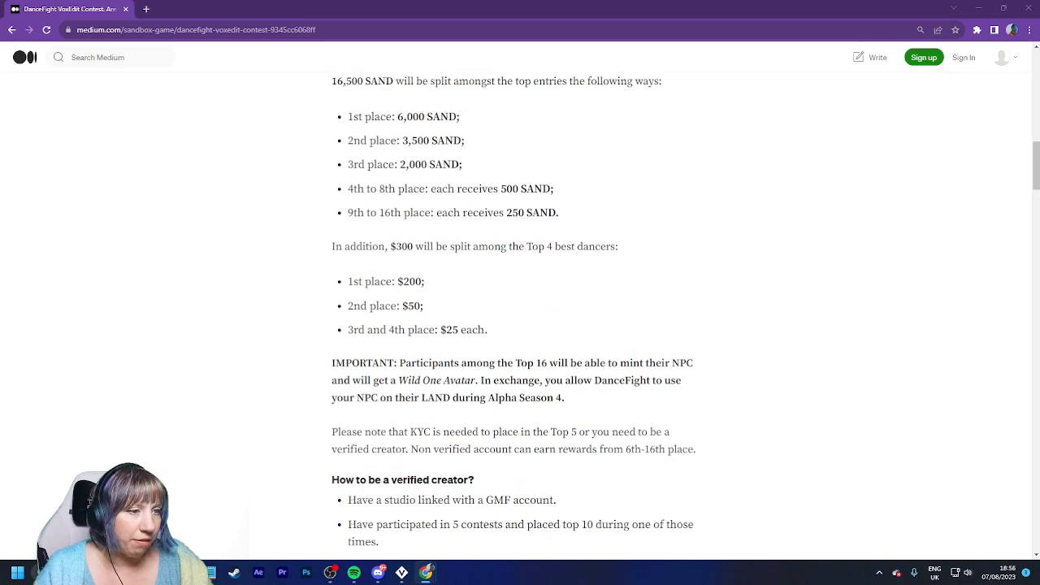
scroll(520, 309, "up", 3)
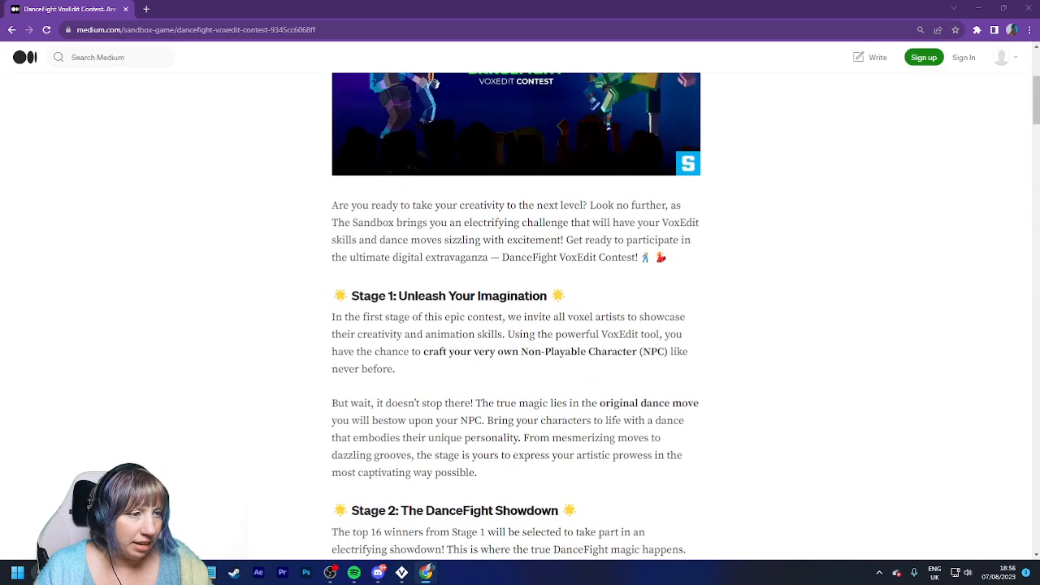
scroll(520, 308, "down", 7)
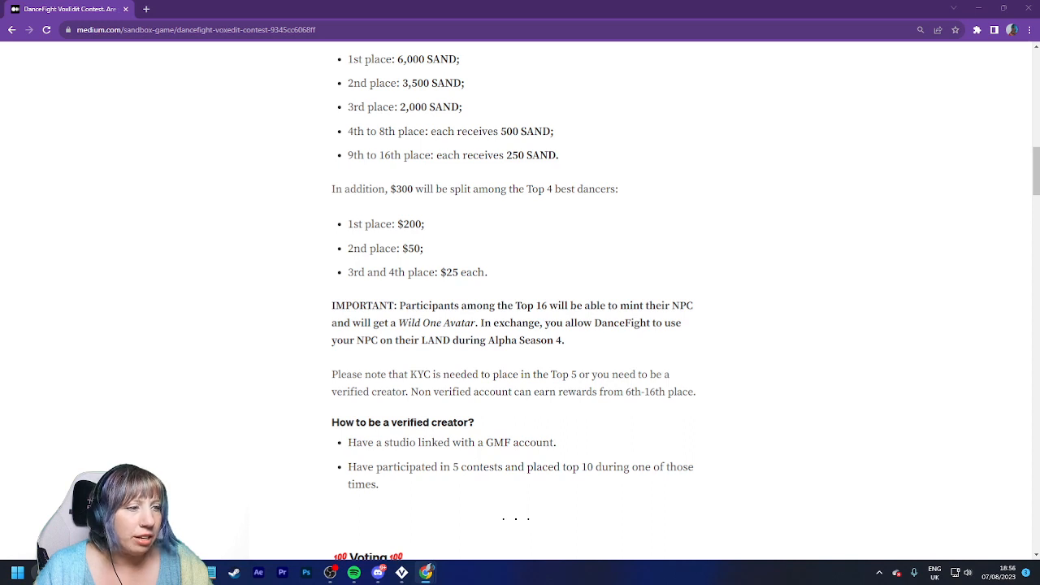
left_click_drag(527, 306, 580, 307)
left_click(580, 307)
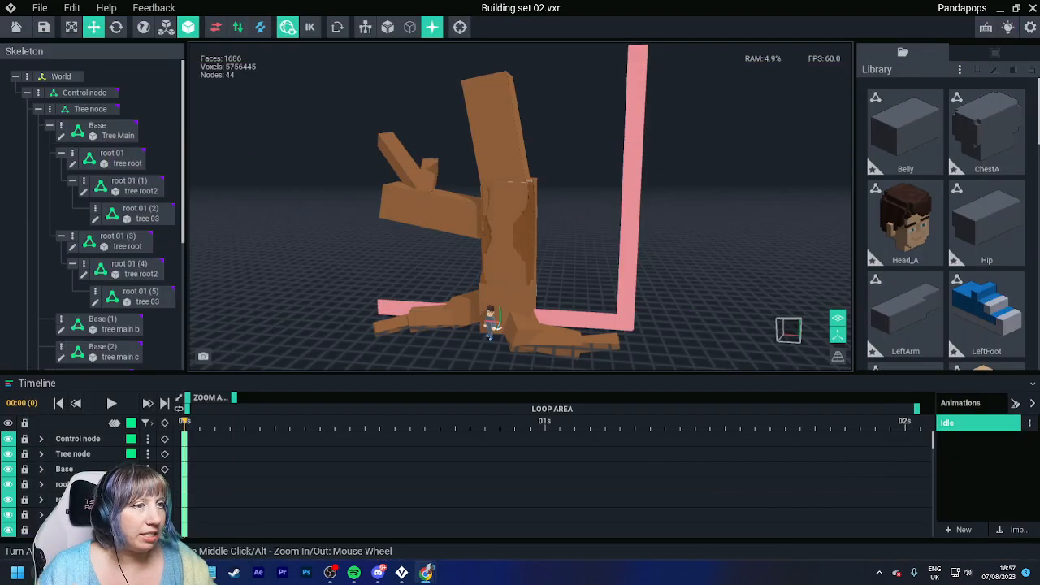
left_click(979, 8)
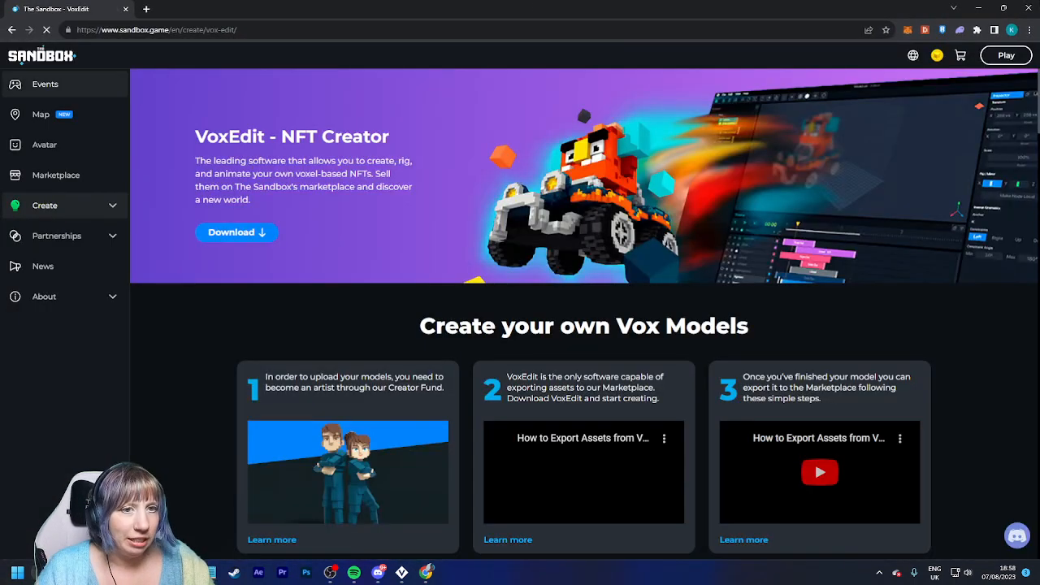
- View the Elvis avatar collection on The Sandbox website, including its pre-sale section, and return to VoxEdit
left_click(45, 84)
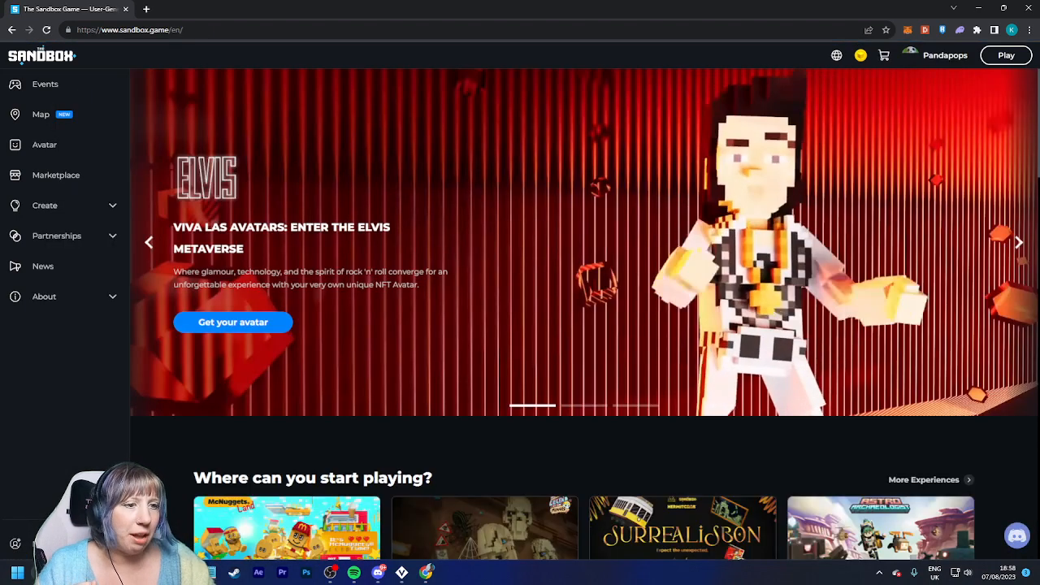
left_click(230, 322)
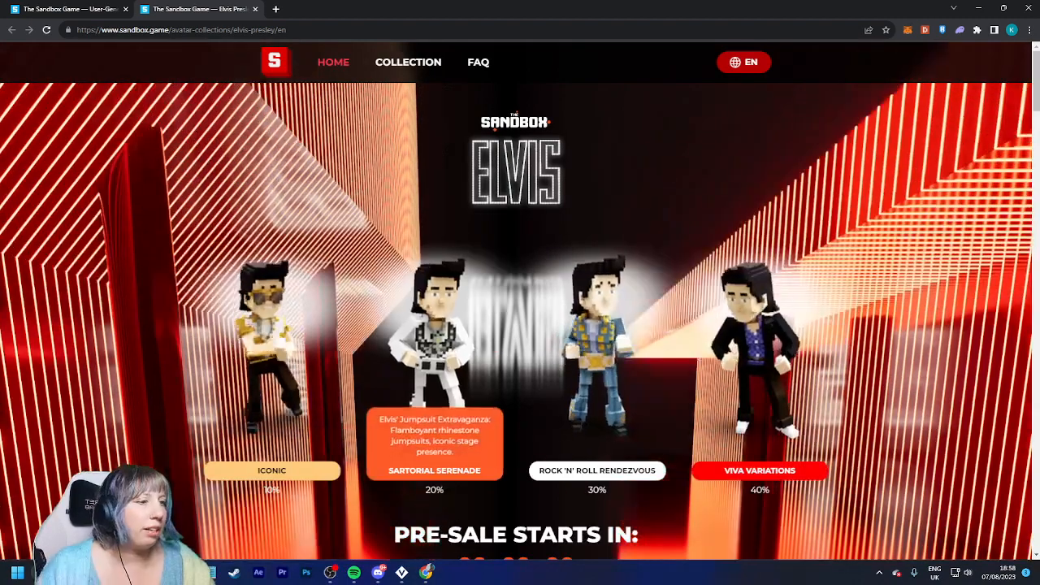
scroll(520, 301, "down", 3)
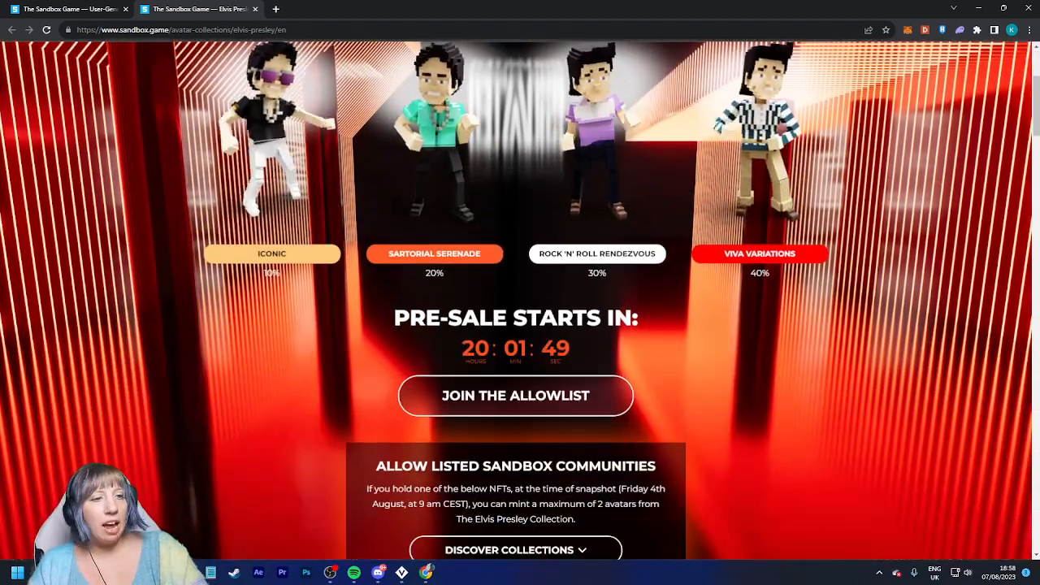
scroll(520, 301, "up", 3)
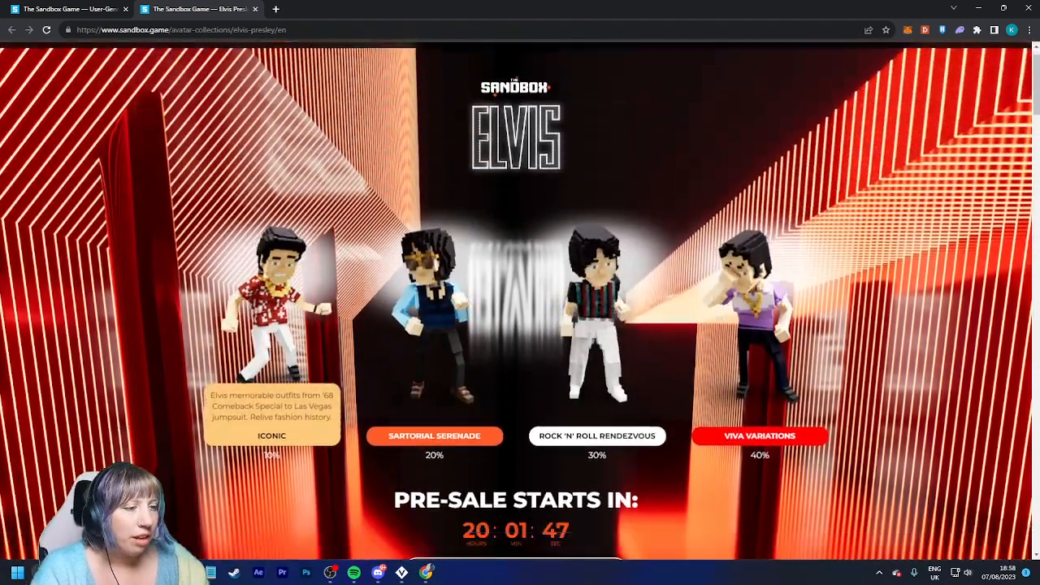
scroll(520, 300, "down", 3)
scroll(521, 300, "up", 3)
scroll(520, 301, "down", 2)
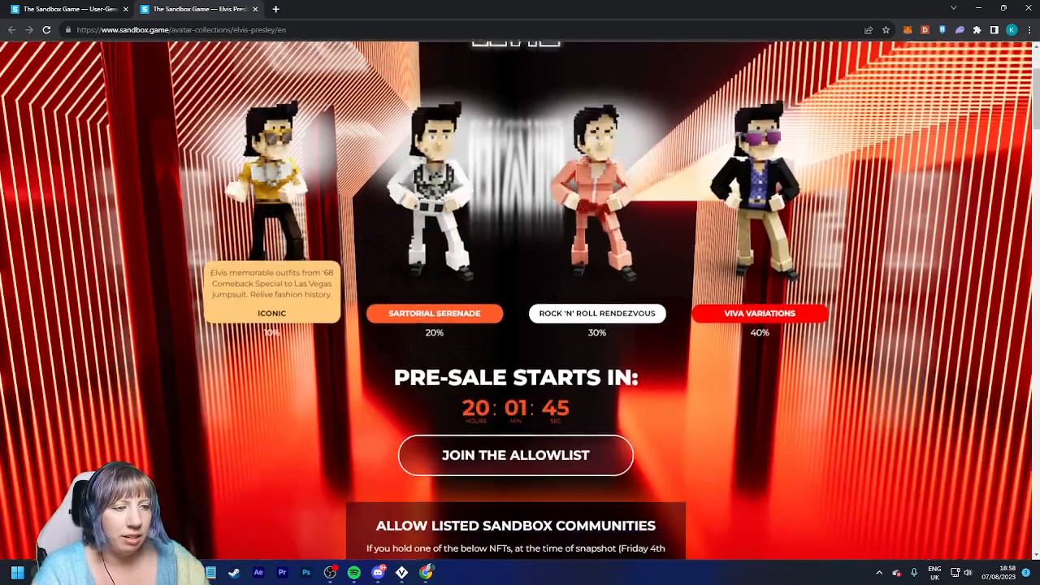
scroll(520, 300, "up", 3)
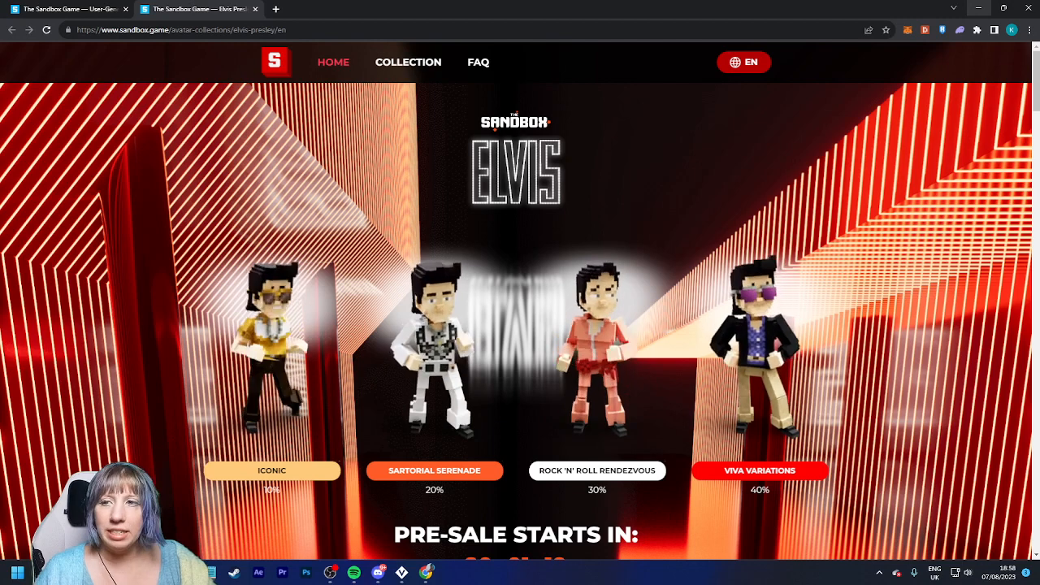
left_click(979, 8)
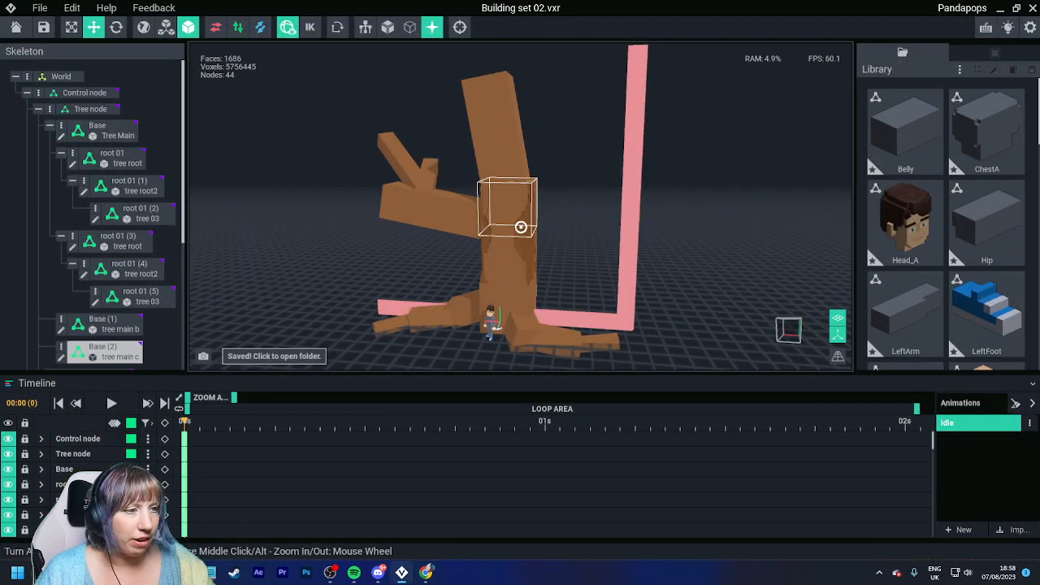
- Open the Tree Main block at the base of the trunk for voxel editing
scroll(516, 203, "up", 5)
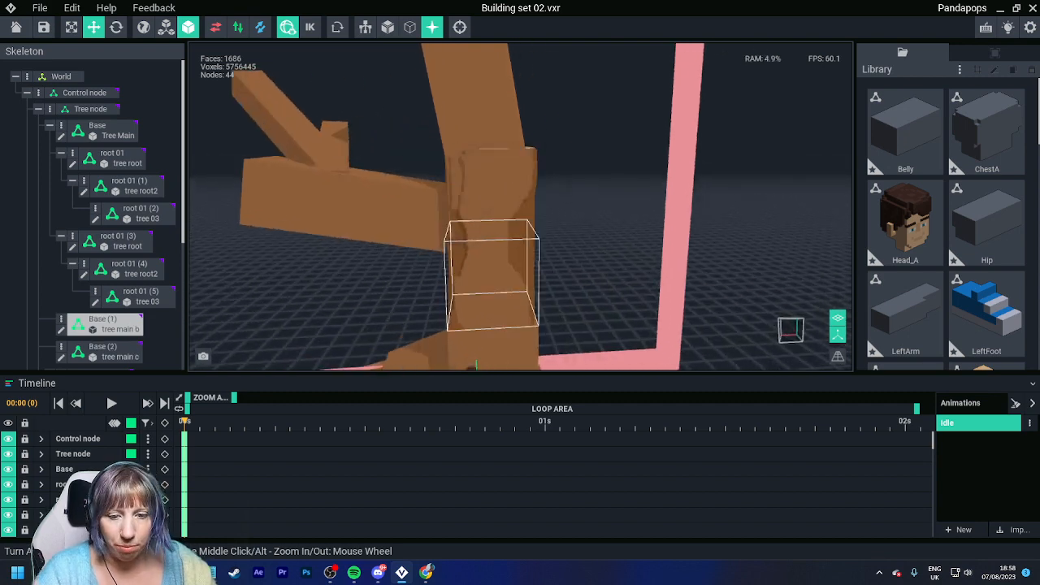
middle_click_drag(514, 317, 502, 278)
right_click_drag(521, 288, 505, 289)
left_click(499, 290)
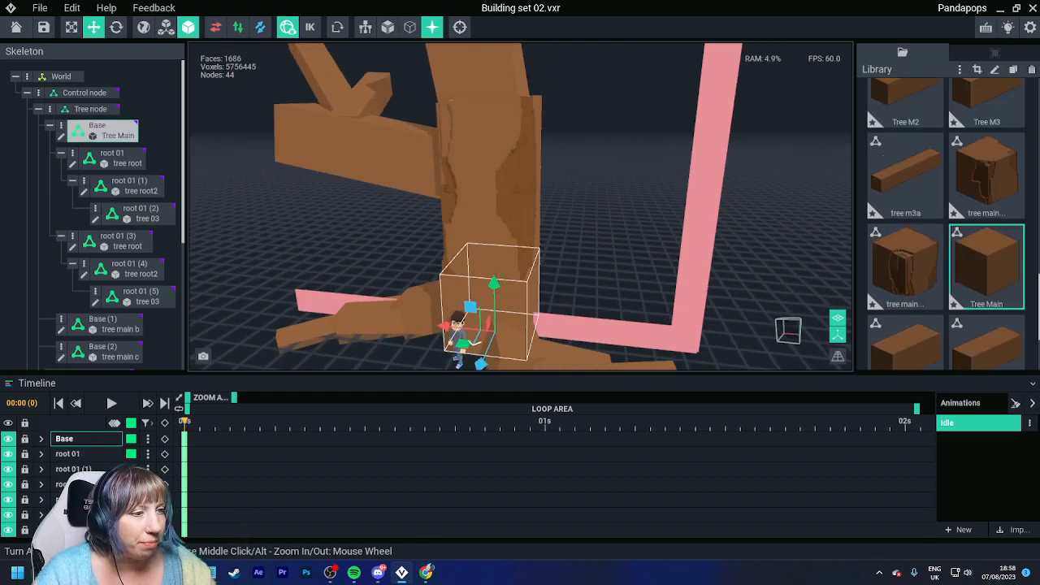
double_click(477, 342)
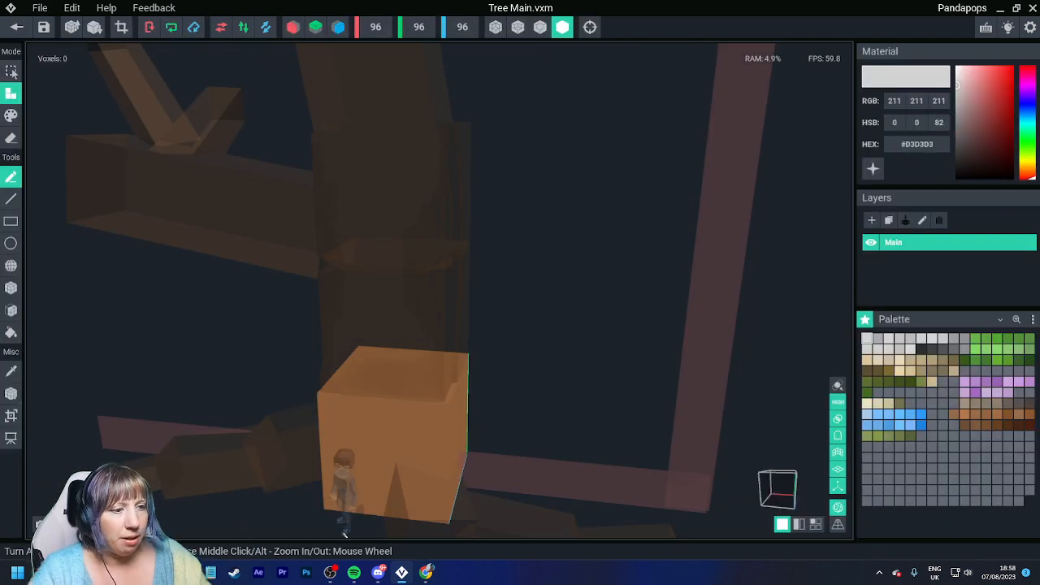
- Display the Tree Main block with outlined edges and bring its upper face into close view
scroll(450, 372, "up", 4)
mouse_move(374, 495)
right_mouse_down()
mouse_move(451, 372)
mouse_move(446, 397)
mouse_move(464, 385)
right_mouse_up()
scroll(464, 385, "up", 2)
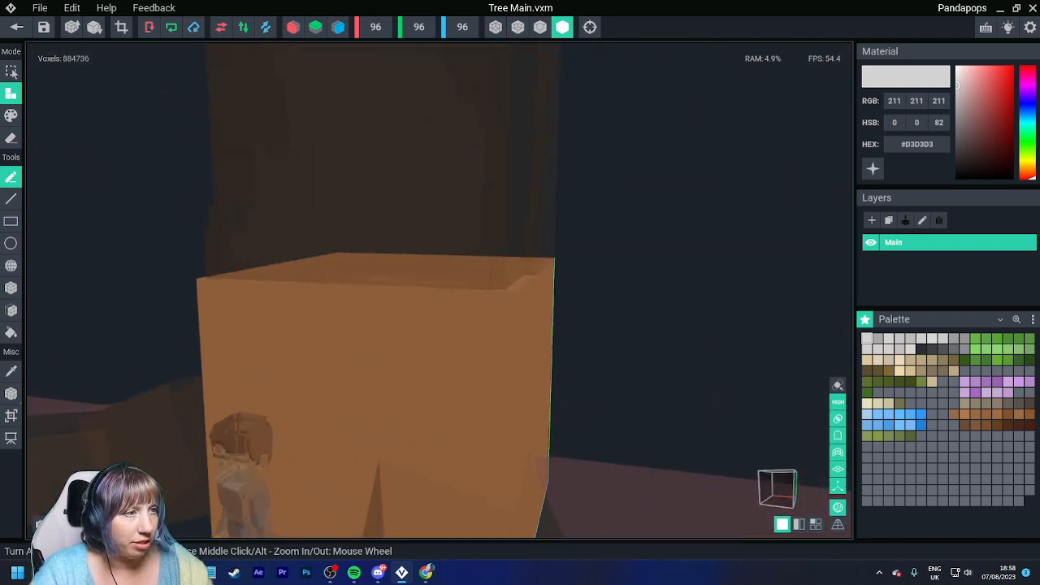
left_click(541, 28)
scroll(474, 387, "up", 2)
right_click_drag(431, 339, 460, 383)
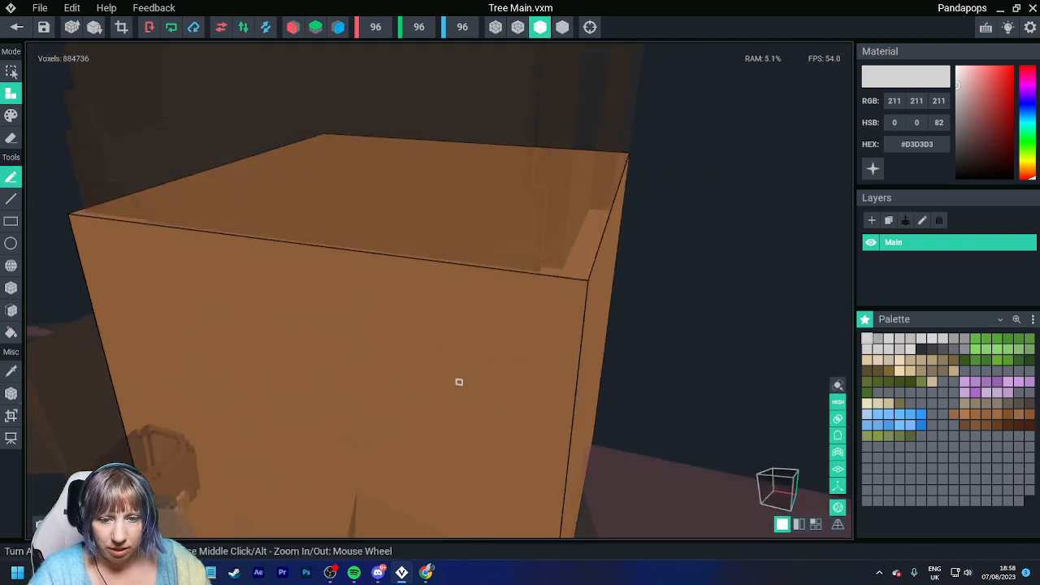
- Erase several shallow box-shaped sections from the side faces along the upper corner of the Tree Main block
middle_click_drag(460, 383, 409, 367)
left_click(10, 288)
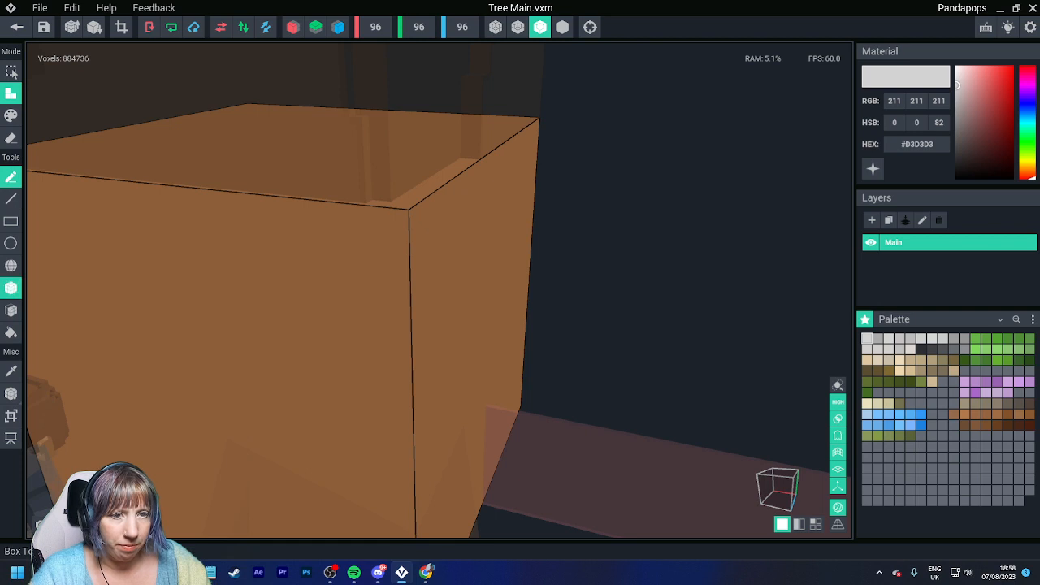
left_click(11, 138)
mouse_move(379, 209)
left_mouse_down()
mouse_move(406, 244)
mouse_move(402, 365)
mouse_move(416, 392)
left_mouse_up()
right_click_drag(476, 345, 409, 381)
left_click_drag(405, 235, 467, 361)
right_click_drag(537, 321, 469, 177)
mouse_move(470, 178)
left_mouse_down()
mouse_move(562, 258)
mouse_move(626, 279)
left_mouse_up()
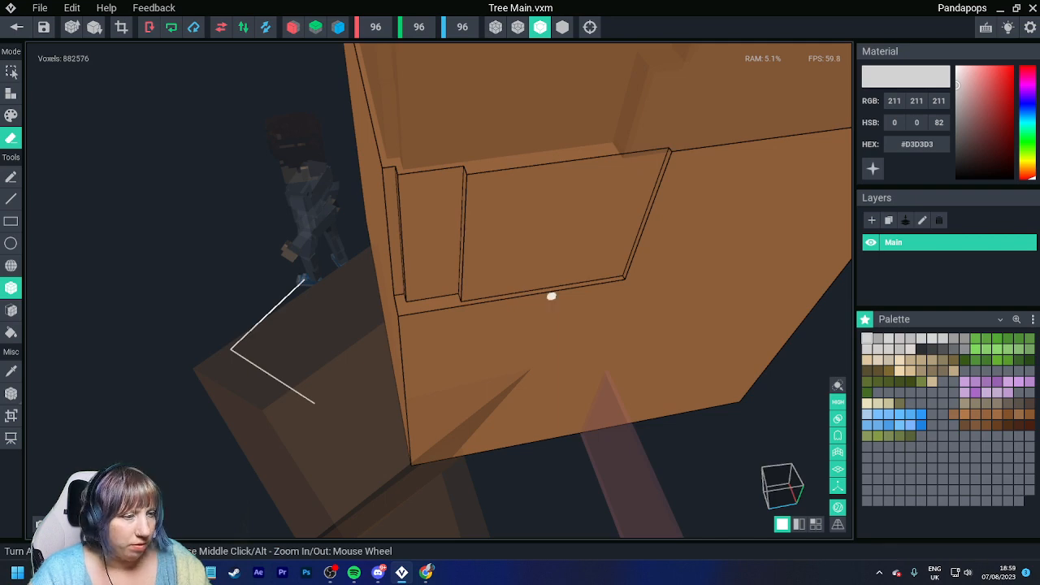
right_click_drag(550, 296, 450, 277)
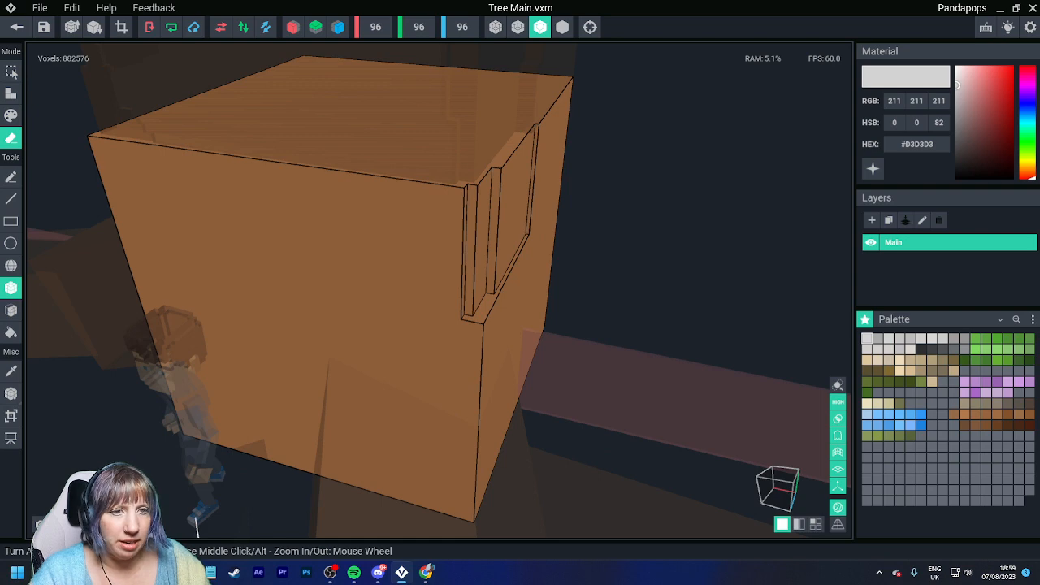
- Save the changes to Tree Main and return to the Building set 02 project
left_click(16, 27)
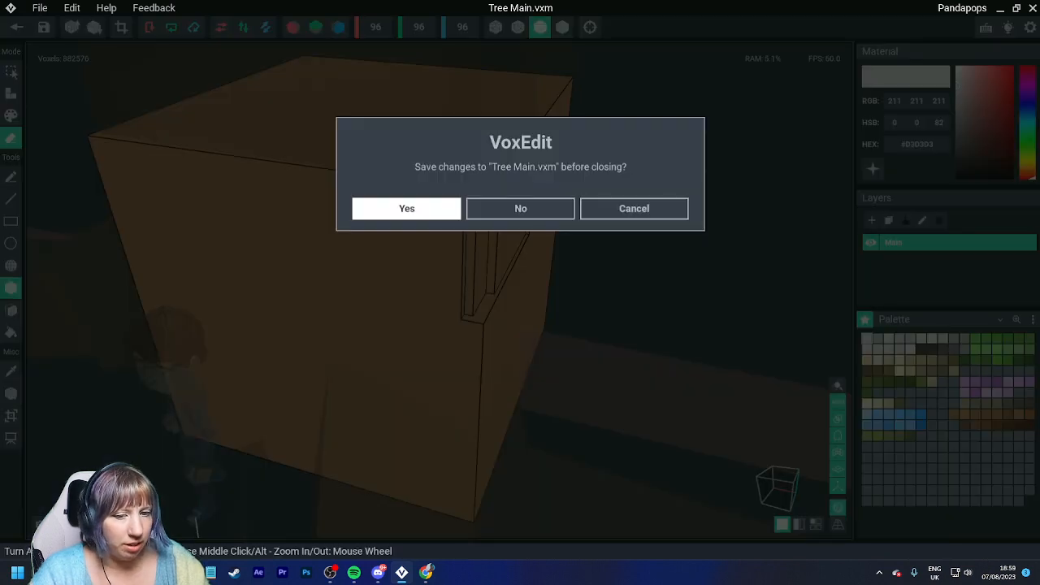
key("Return")
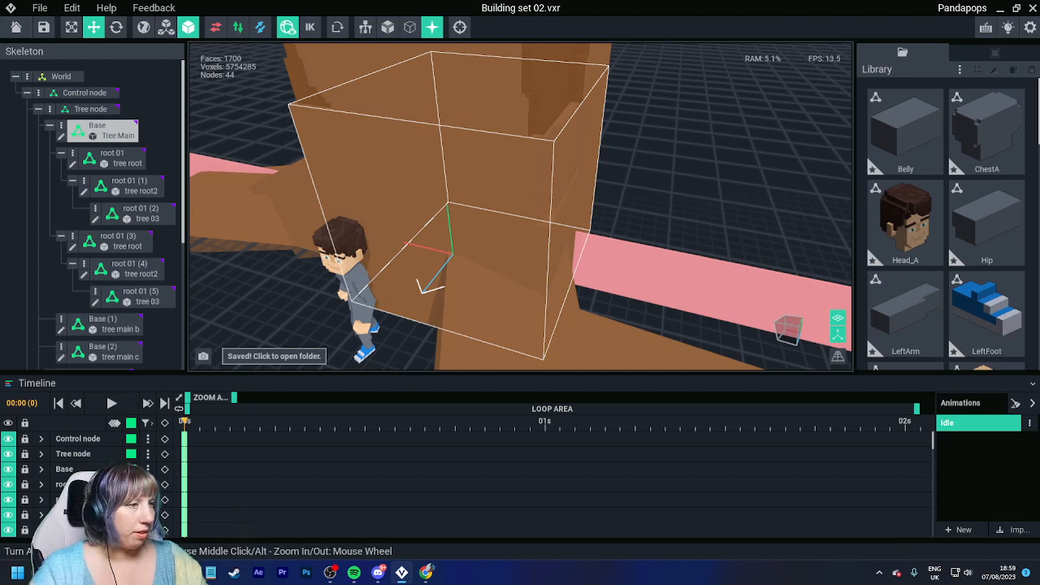
scroll(507, 241, "down", 5)
right_click_drag(507, 242, 548, 216)
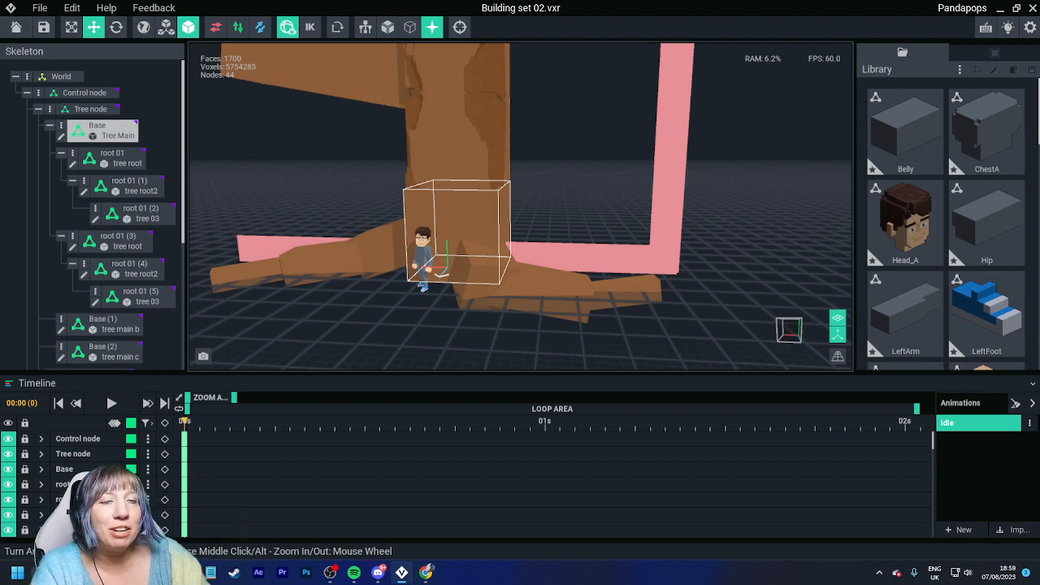
- Open the Tree M3 block above the carved trunk section for voxel editing
mouse_move(469, 207)
right_mouse_down()
mouse_move(450, 235)
mouse_move(460, 223)
right_mouse_up()
scroll(469, 208, "down", 2)
left_click(469, 207)
scroll(450, 235, "up", 2)
scroll(460, 223, "up", 1)
left_click(456, 175)
mouse_move(455, 174)
right_mouse_down()
mouse_move(437, 168)
mouse_move(439, 183)
mouse_move(443, 161)
right_mouse_up()
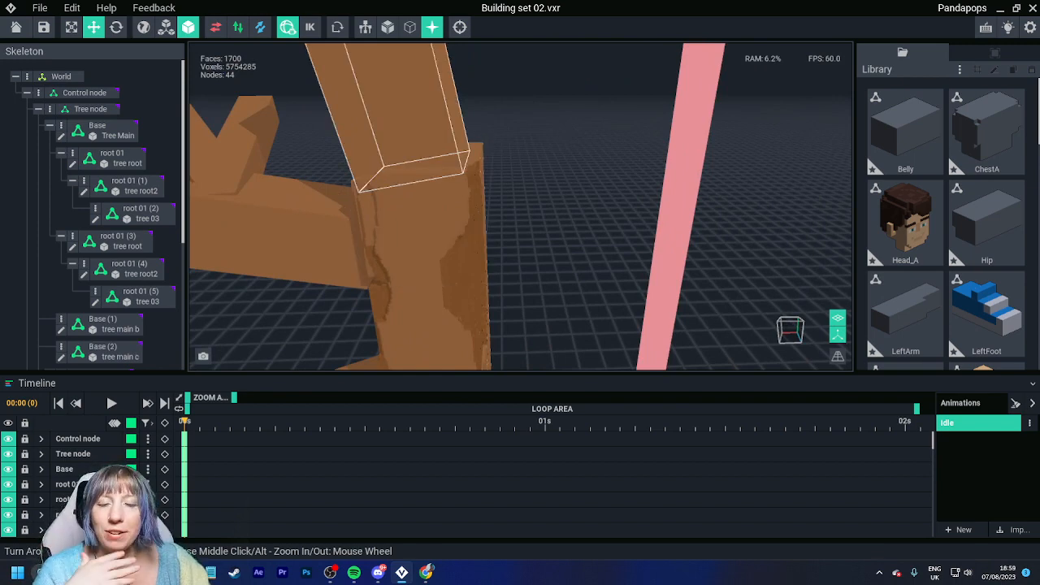
left_click(439, 155)
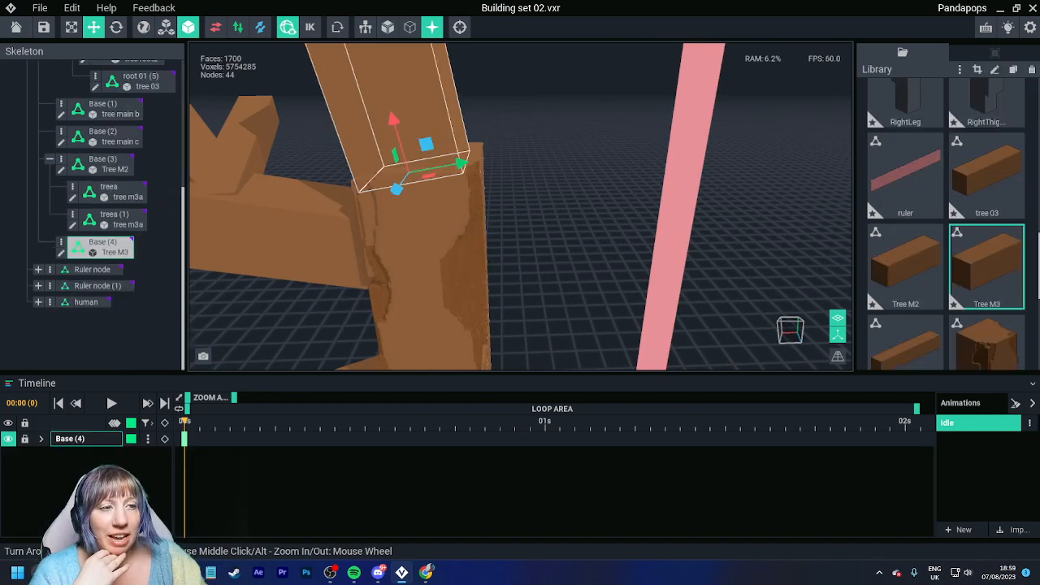
key("Tab")
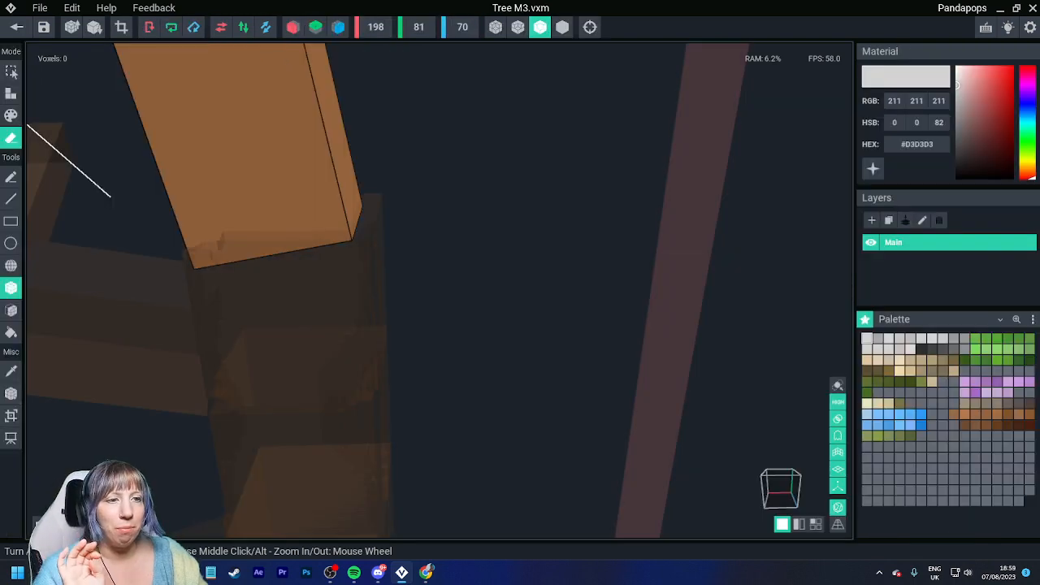
- Examine the lower end of the Tree M3 block, save it and return to the project
right_click_drag(389, 193, 377, 230)
scroll(356, 205, "up", 3)
scroll(359, 217, "up", 3)
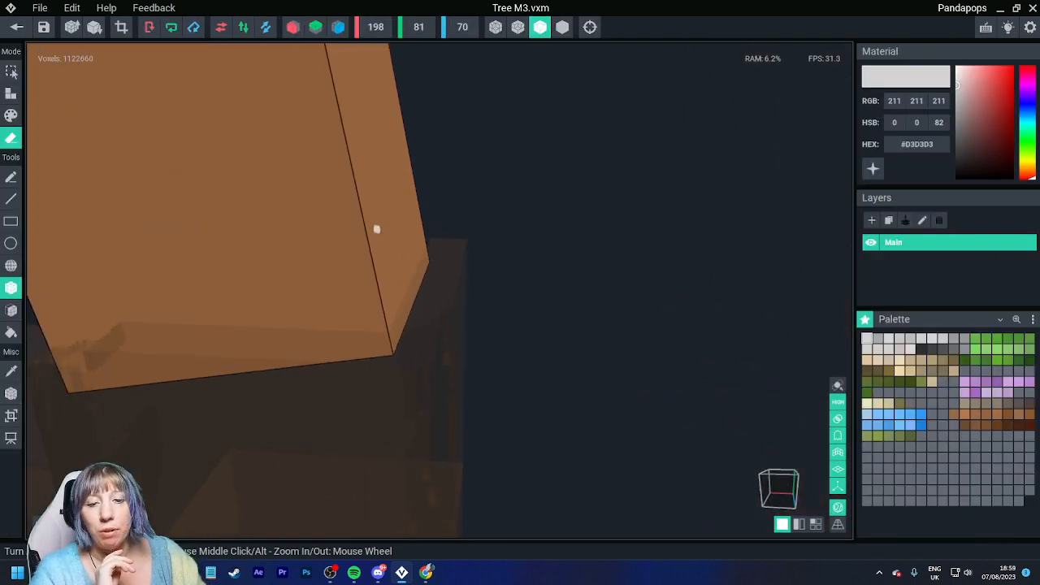
scroll(374, 229, "down", 1)
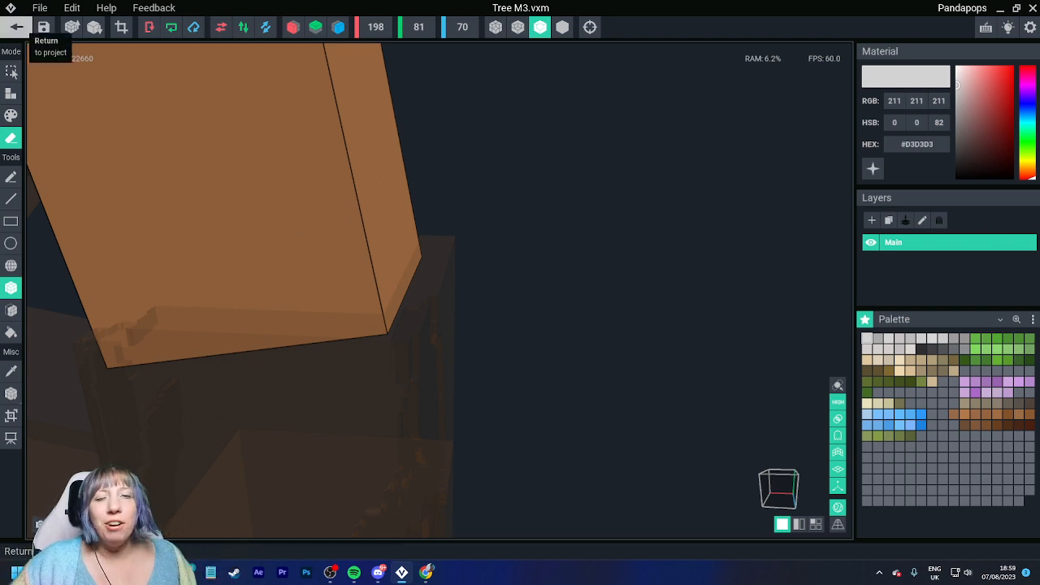
left_click(17, 27)
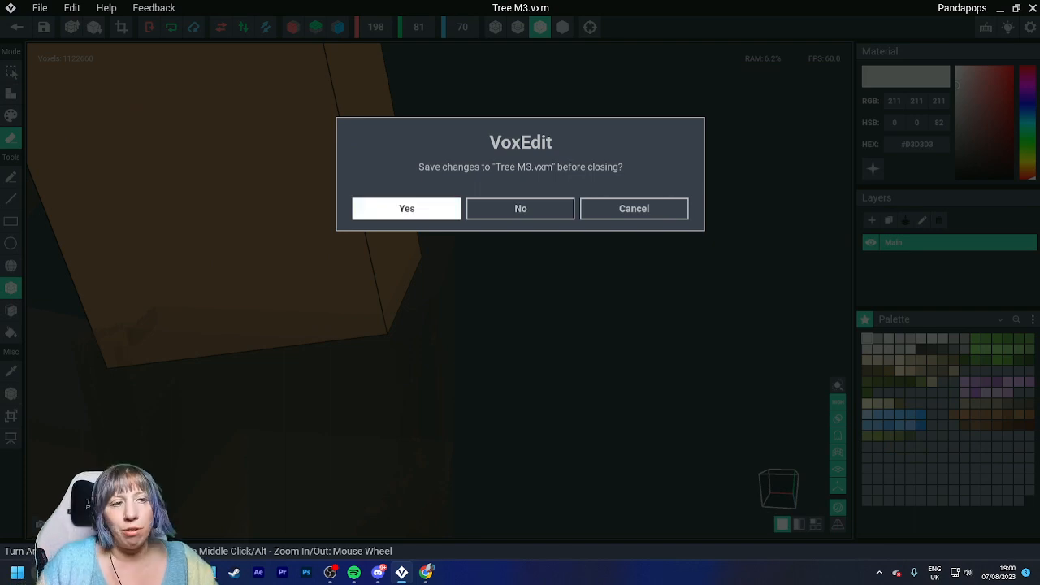
key("Return")
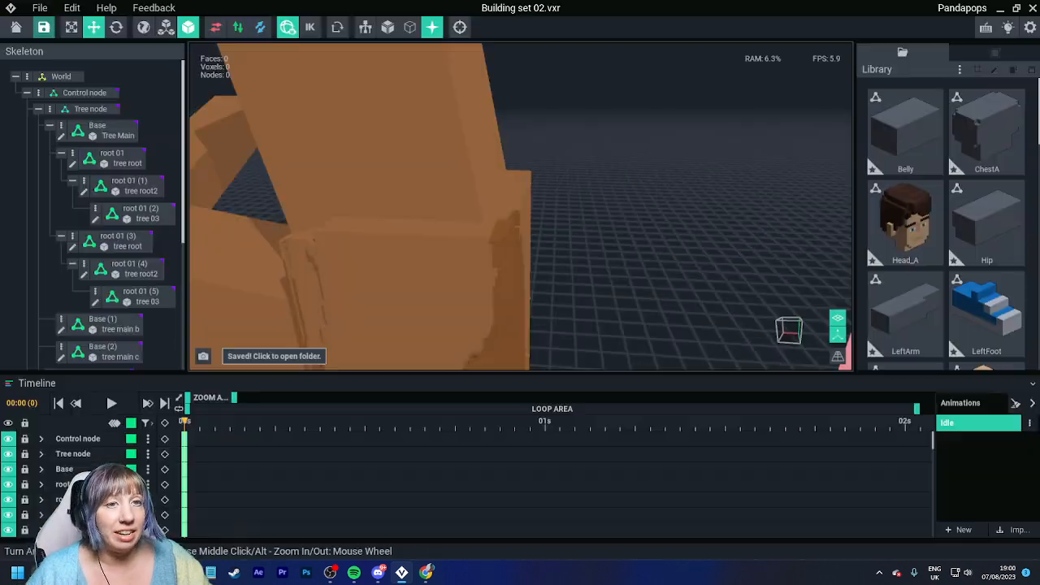
- Recentre the view on the tree, save Building set 02 and close the project
scroll(388, 241, "down", 8)
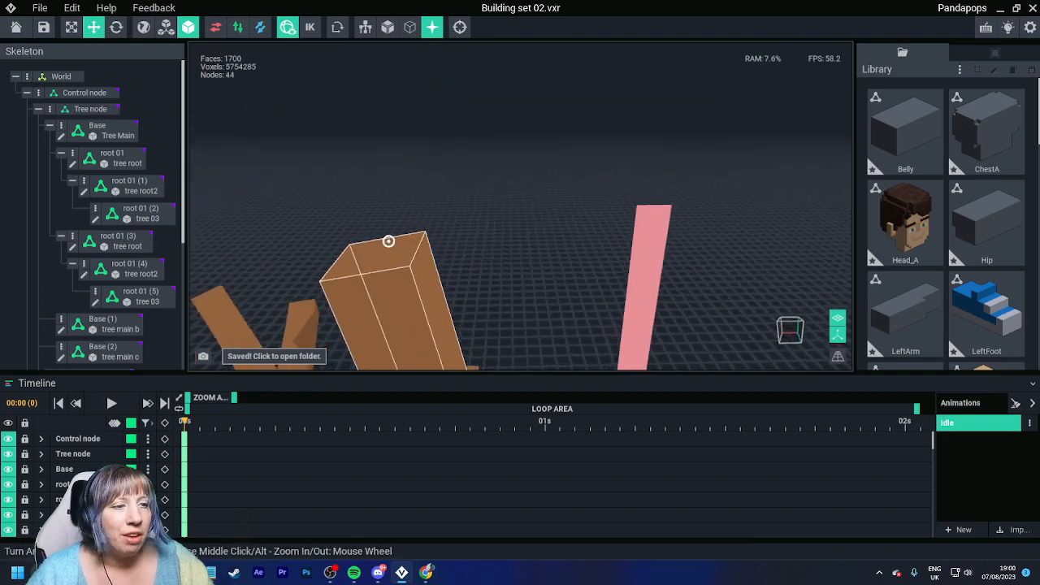
left_click(460, 27)
right_click_drag(569, 89, 521, 73)
scroll(545, 204, "down", 5)
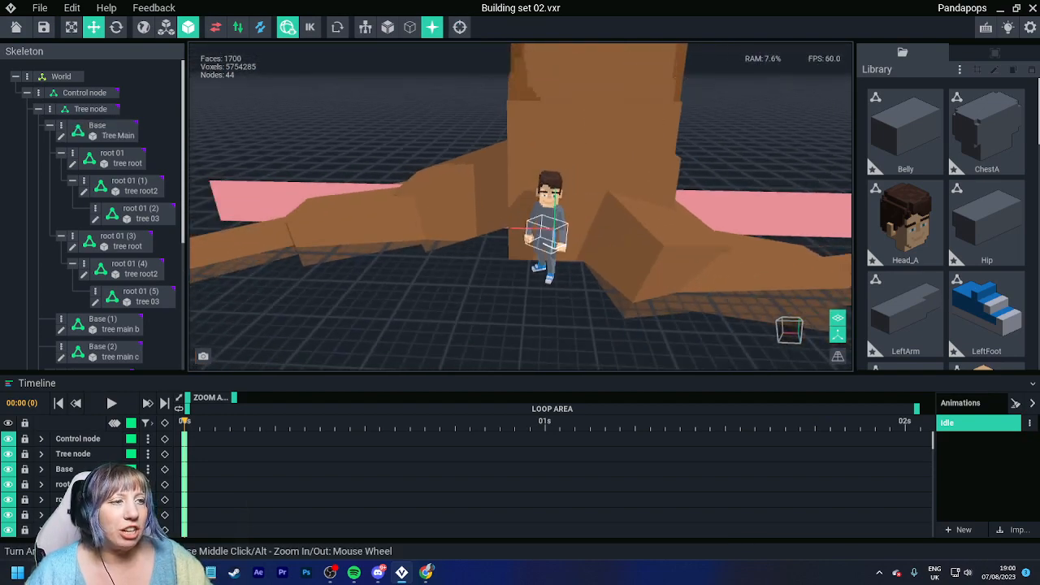
middle_click_drag(569, 216, 518, 315)
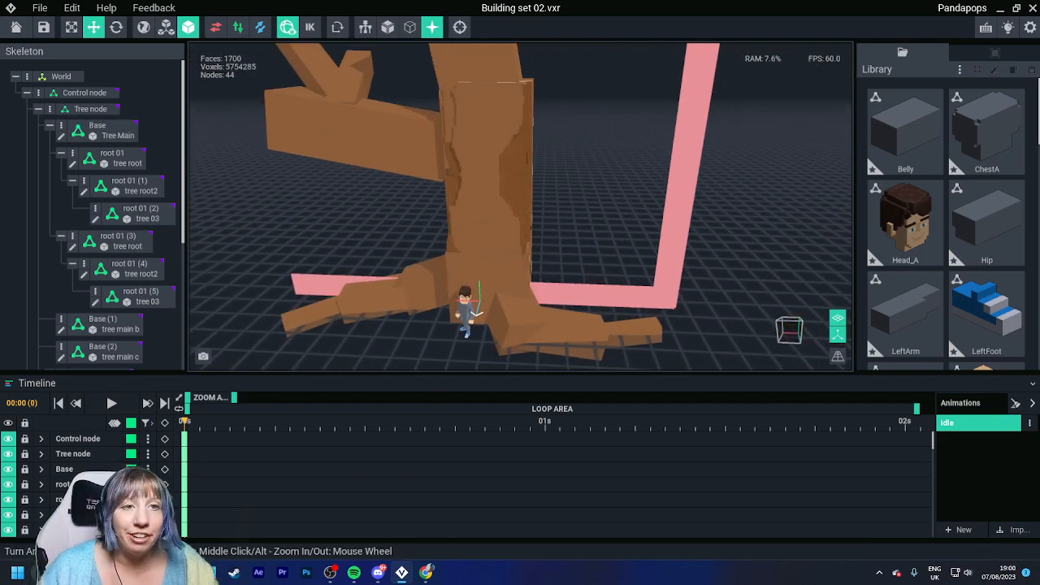
left_click(16, 27)
left_click(406, 208)
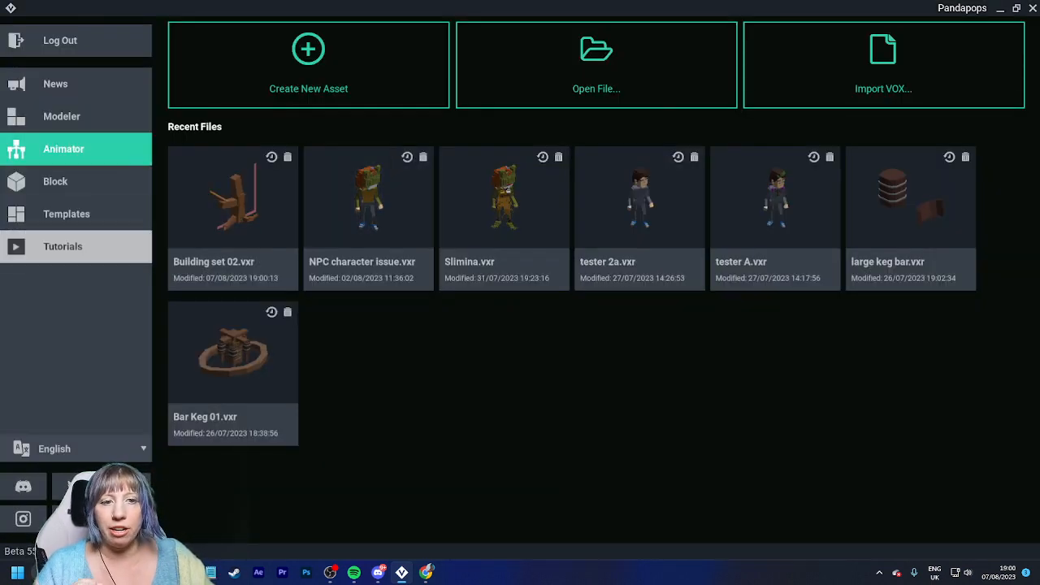
- Look through the VoxEdit tutorial videos, from the basics to the furniture-building guides
left_click(62, 247)
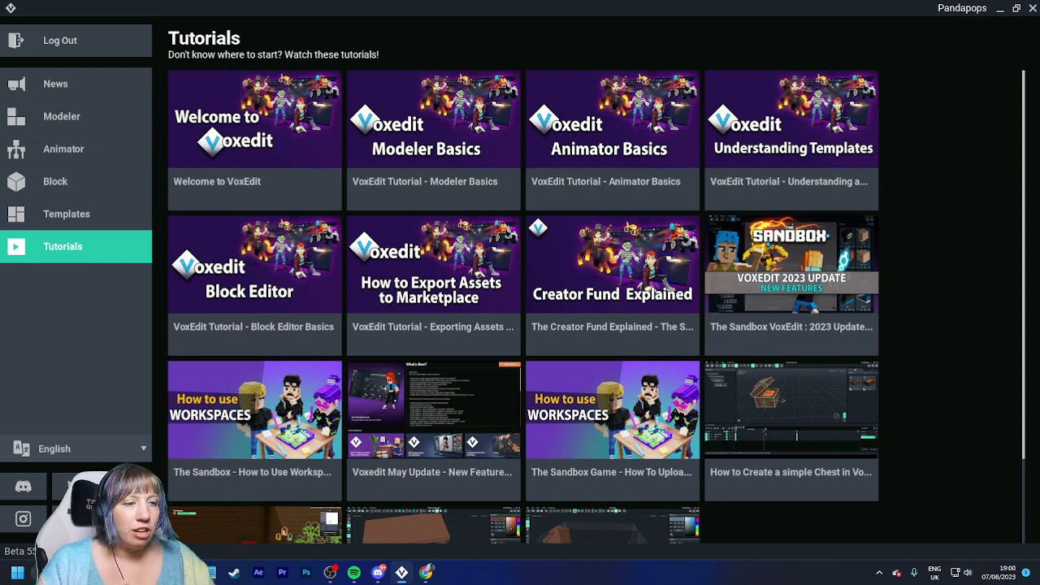
scroll(523, 307, "down", 2)
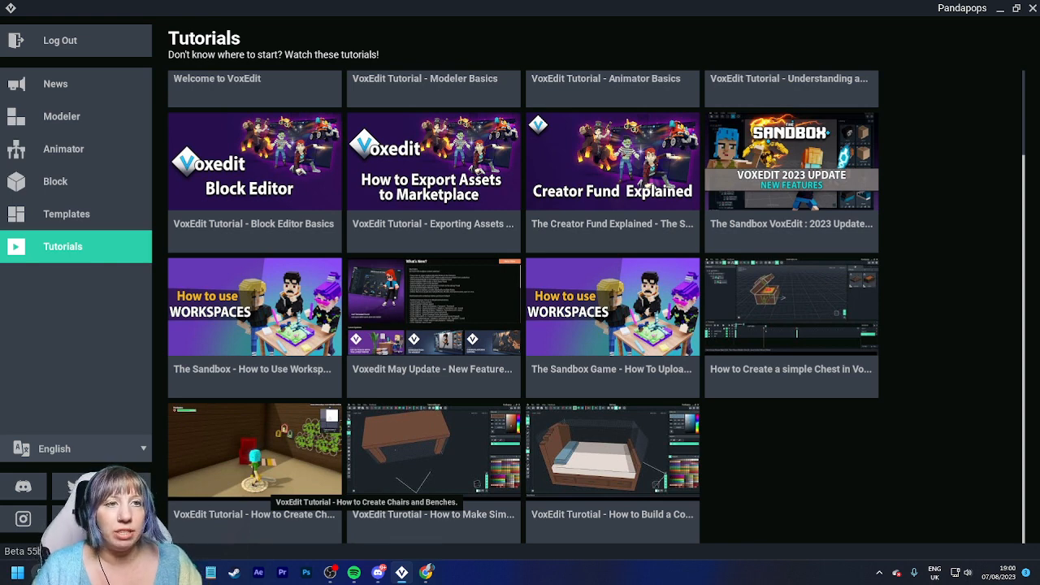
scroll(366, 488, "up", 2)
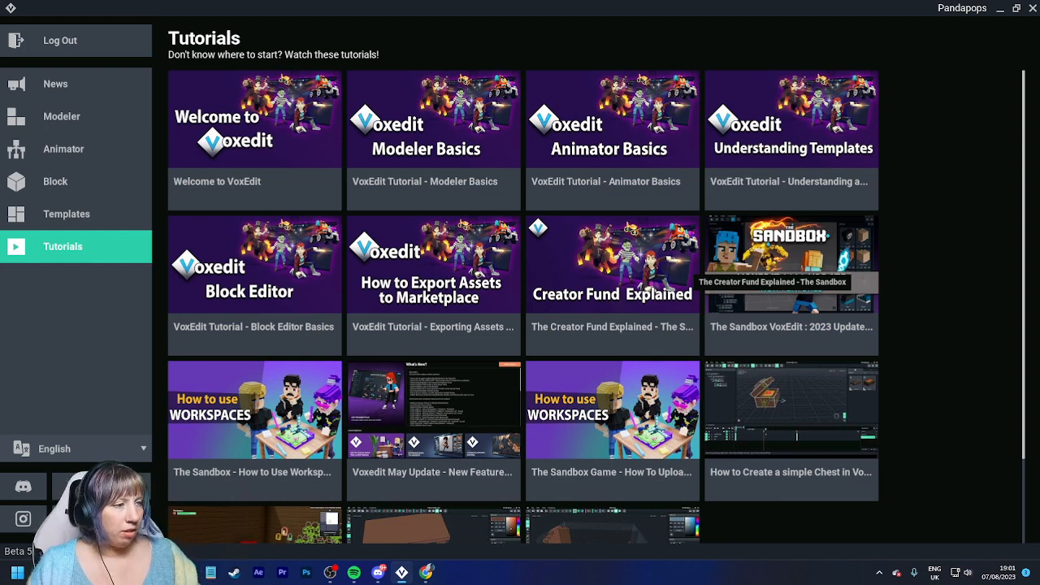
scroll(522, 307, "down", 1)
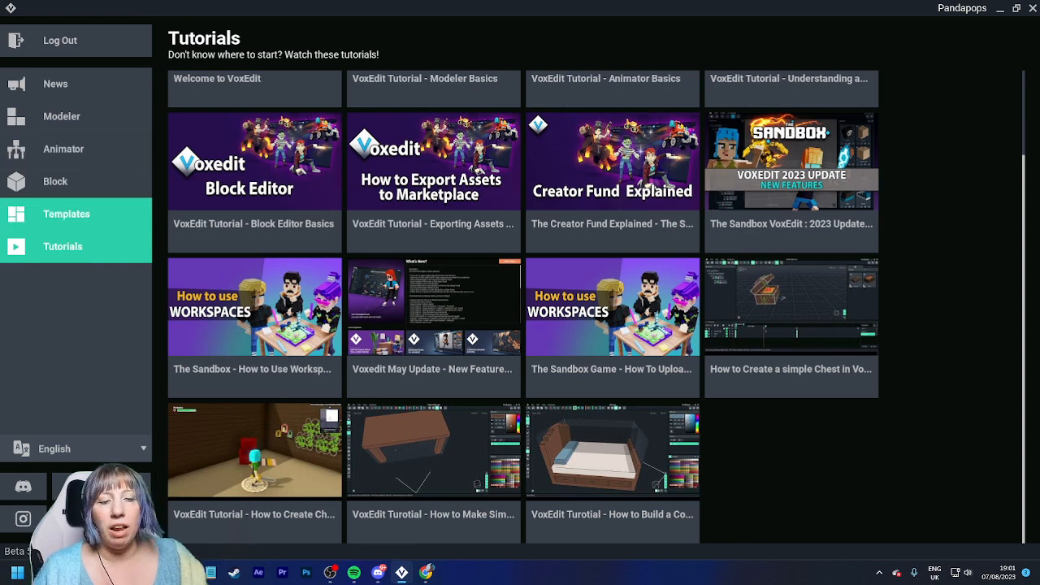
- Browse the full template collection of humans, animals, equipment and doors, and dismiss the OBS Studio notification
left_click(66, 213)
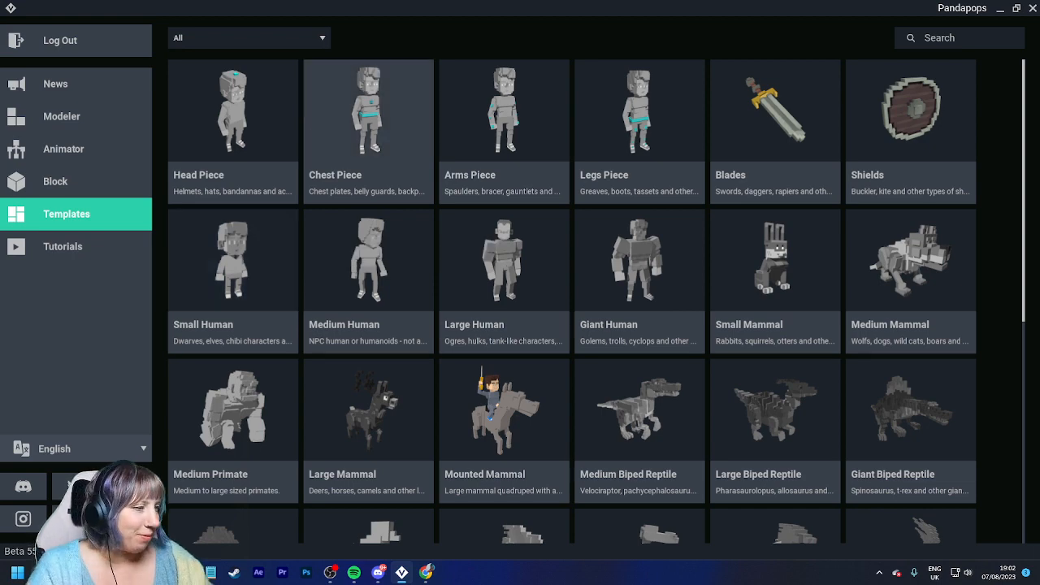
scroll(640, 309, "down", 3)
scroll(640, 309, "up", 2)
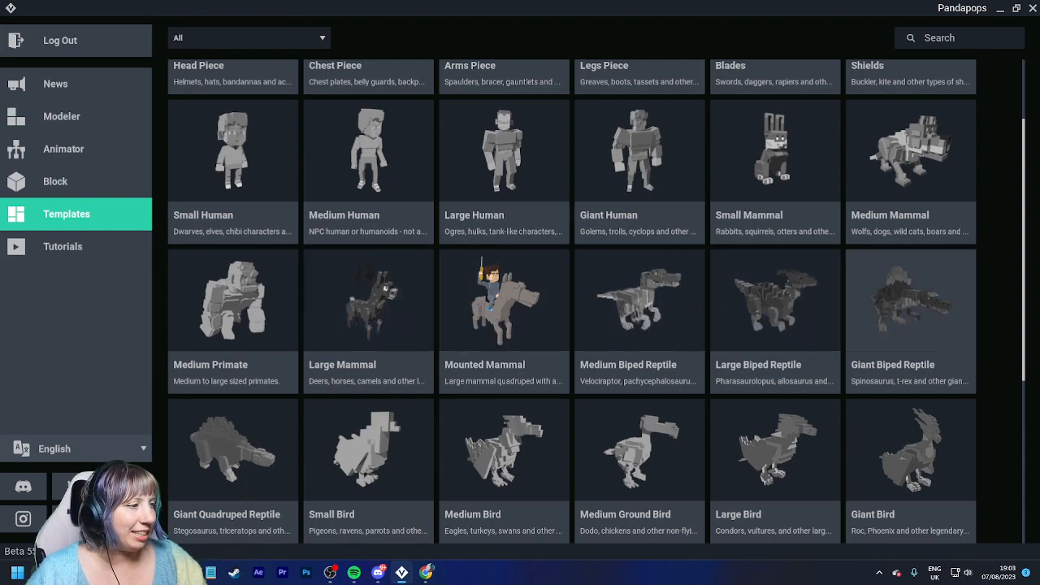
scroll(504, 447, "down", 3)
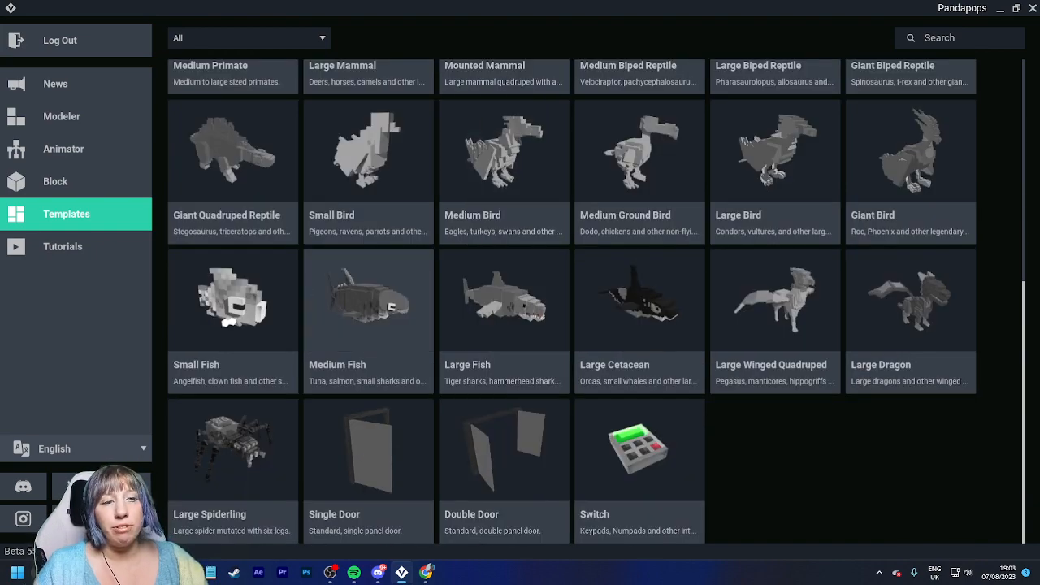
scroll(504, 317, "up", 4)
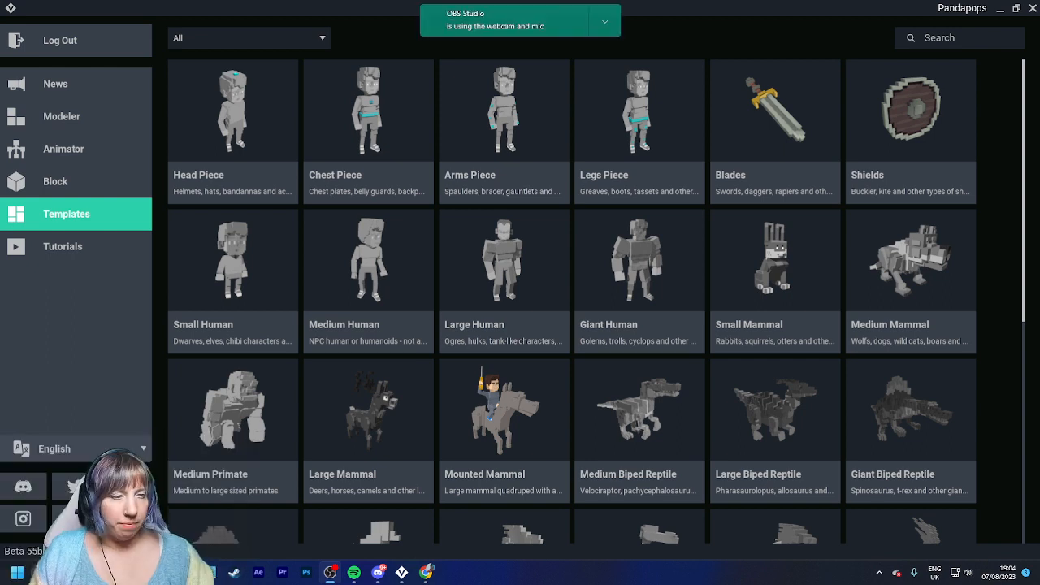
left_click(605, 22)
left_click(680, 52)
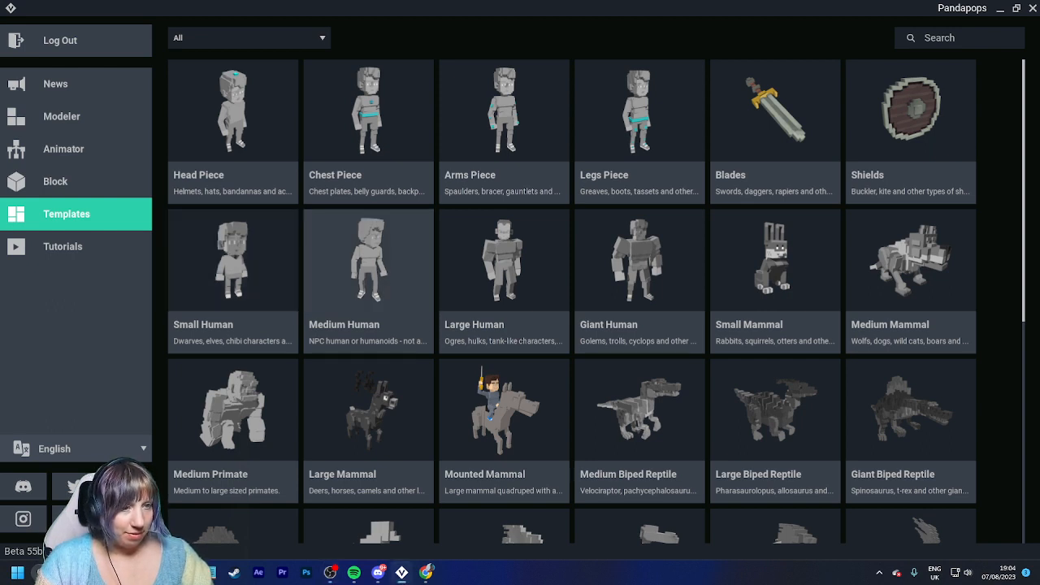
- Revisit the recent Modeler and Animator files, the tutorials and the templates
left_click(75, 117)
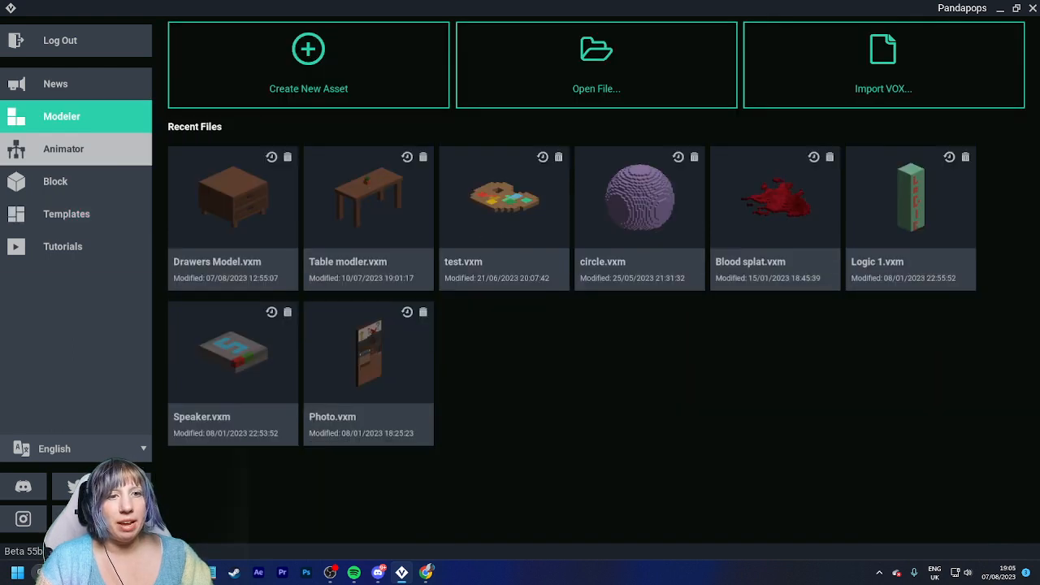
left_click(75, 149)
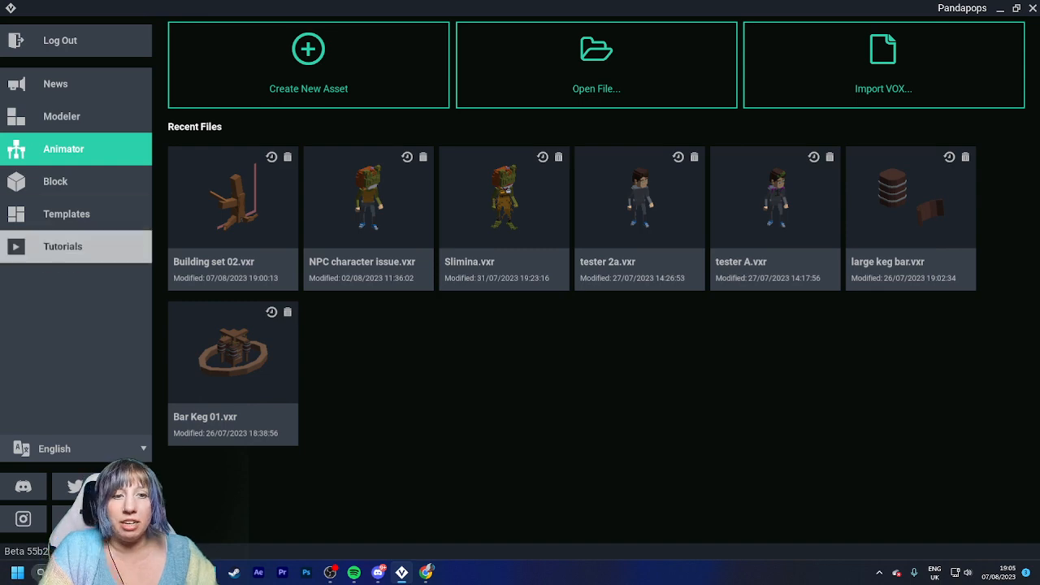
left_click(75, 246)
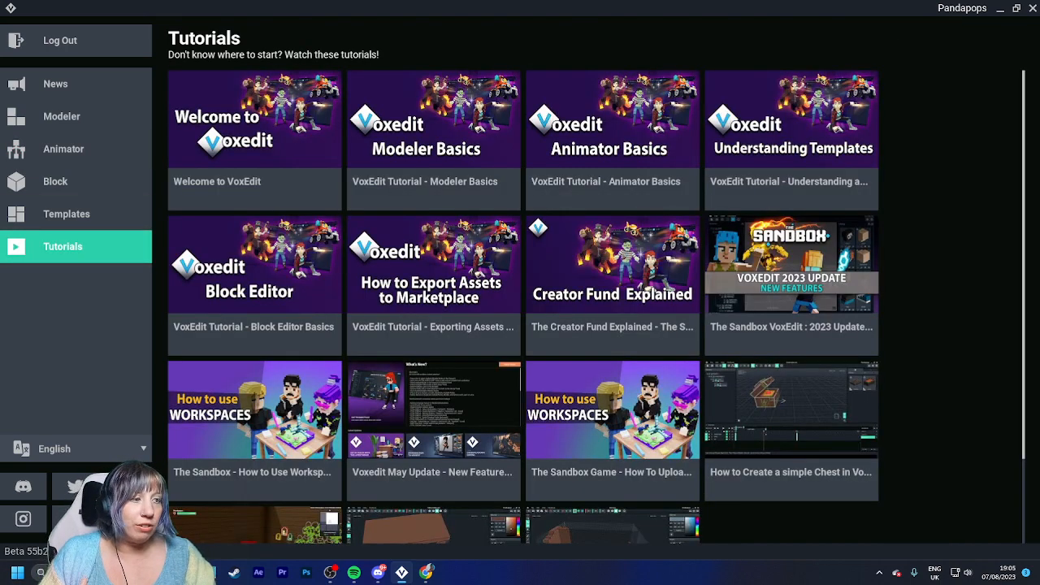
scroll(520, 309, "down", 1)
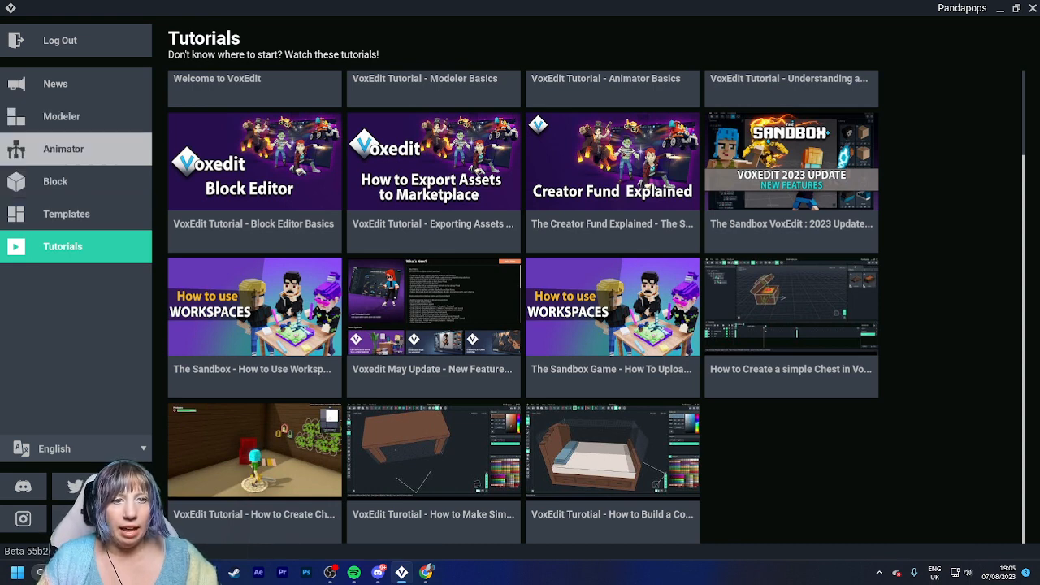
left_click(66, 214)
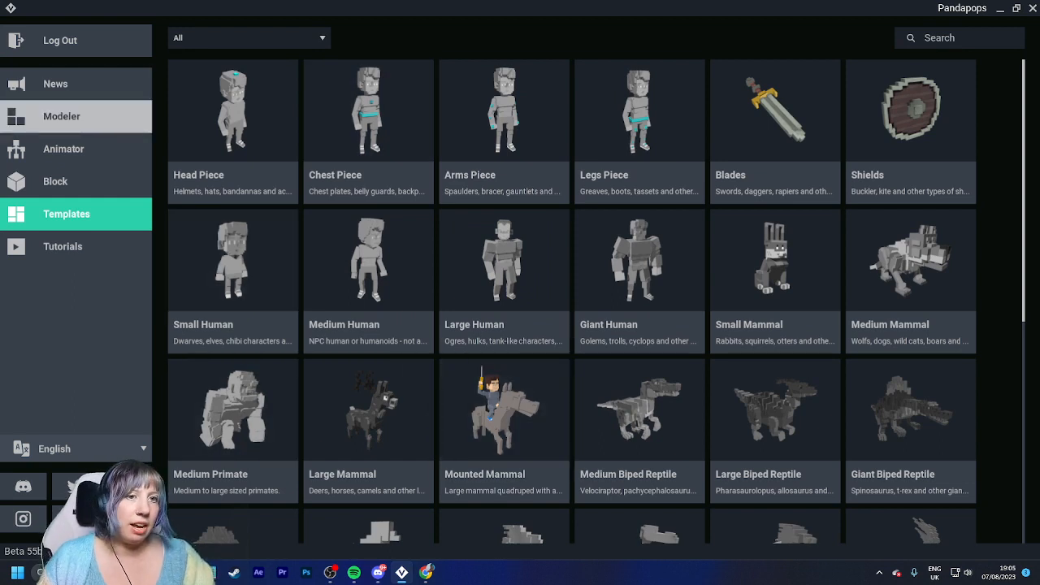
left_click(61, 117)
- Reopen Building set 02 from the recent Animator files and frame the trunk, branches and roots
left_click(64, 149)
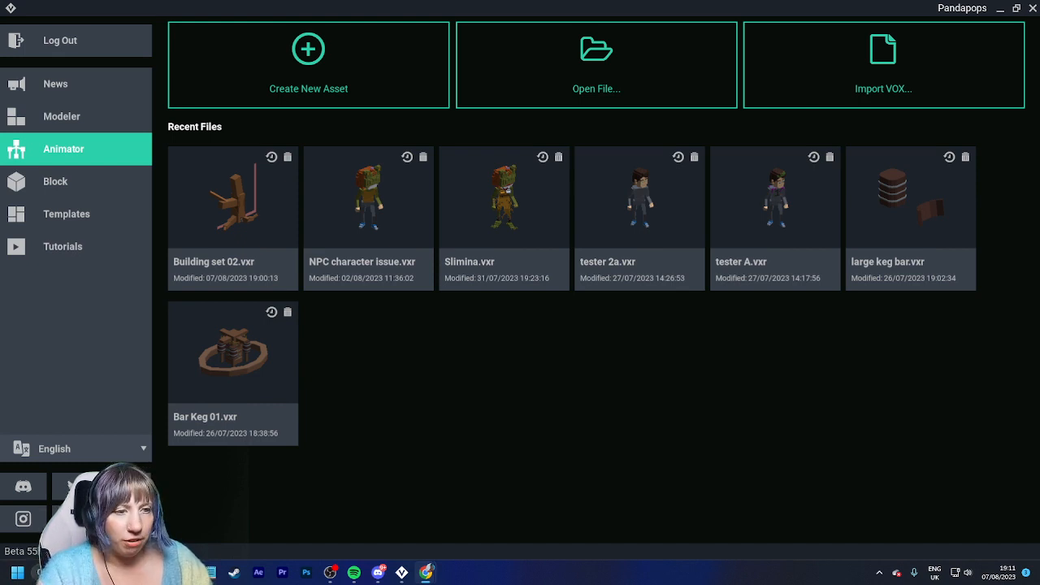
left_click(234, 203)
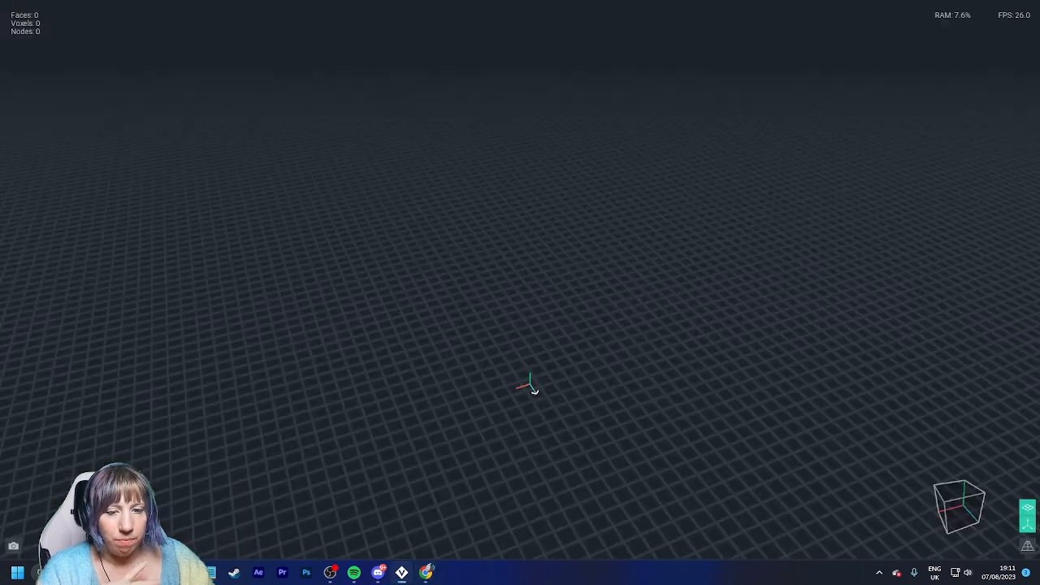
scroll(521, 200, "up", 8)
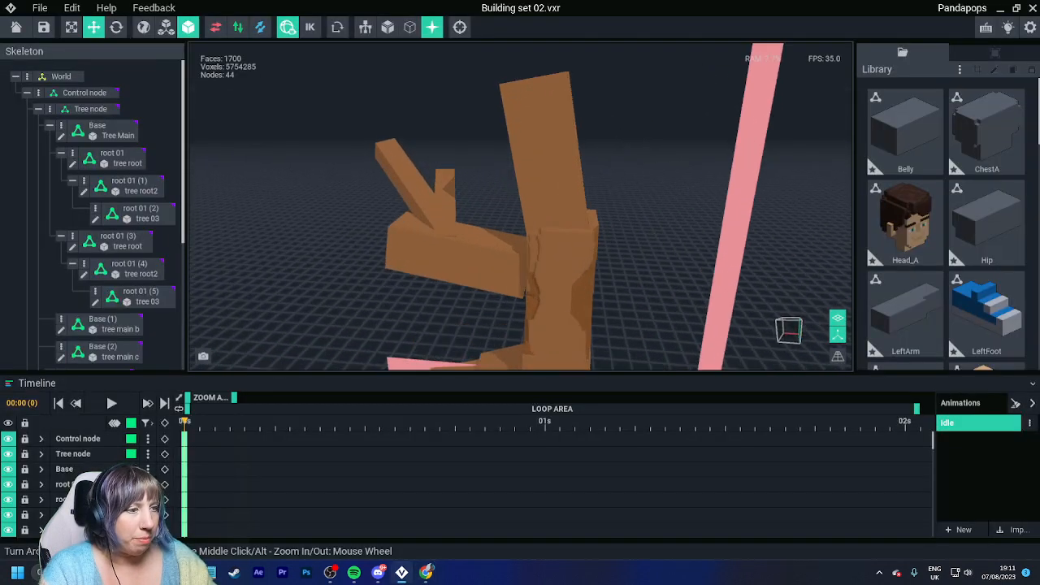
scroll(548, 262, "down", 8)
right_click_drag(548, 262, 252, 266)
middle_click_drag(548, 262, 549, 324)
right_click_drag(550, 324, 512, 333)
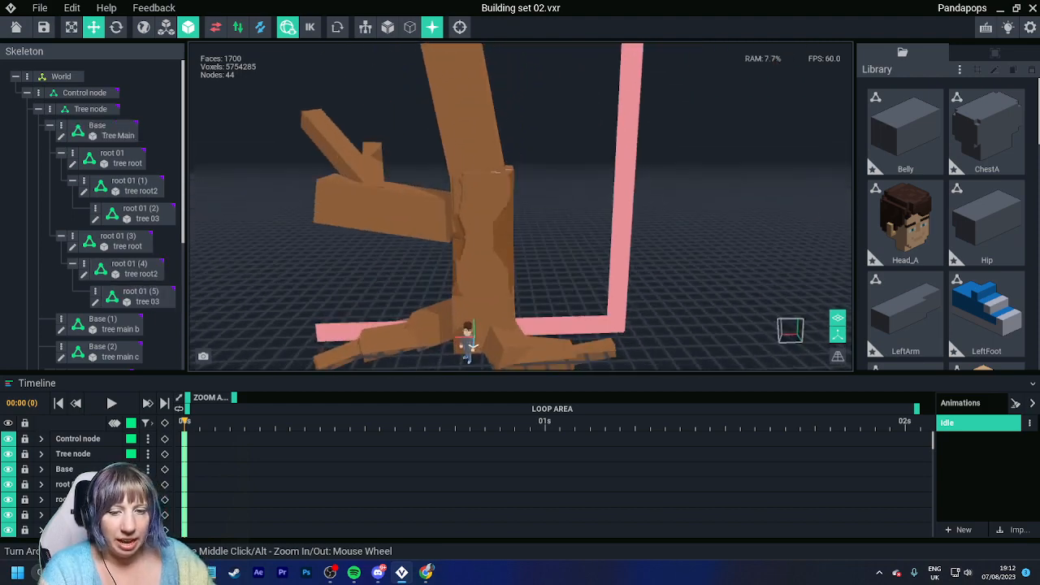
- Open the Tree M3 block of the upper trunk for voxel editing
scroll(521, 200, "up", 4)
middle_click_drag(521, 199, 520, 244)
left_click(497, 207)
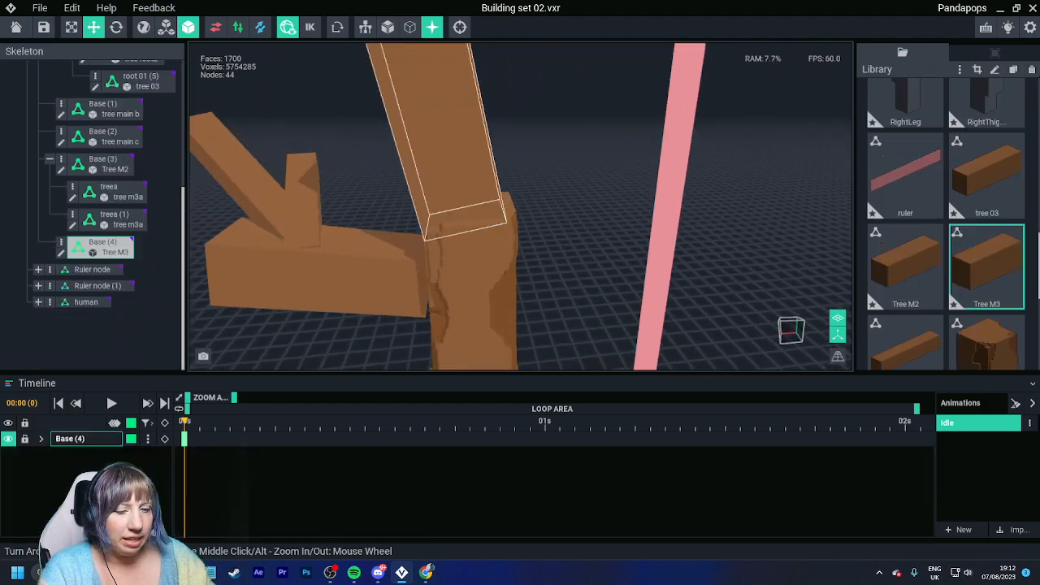
key("Tab")
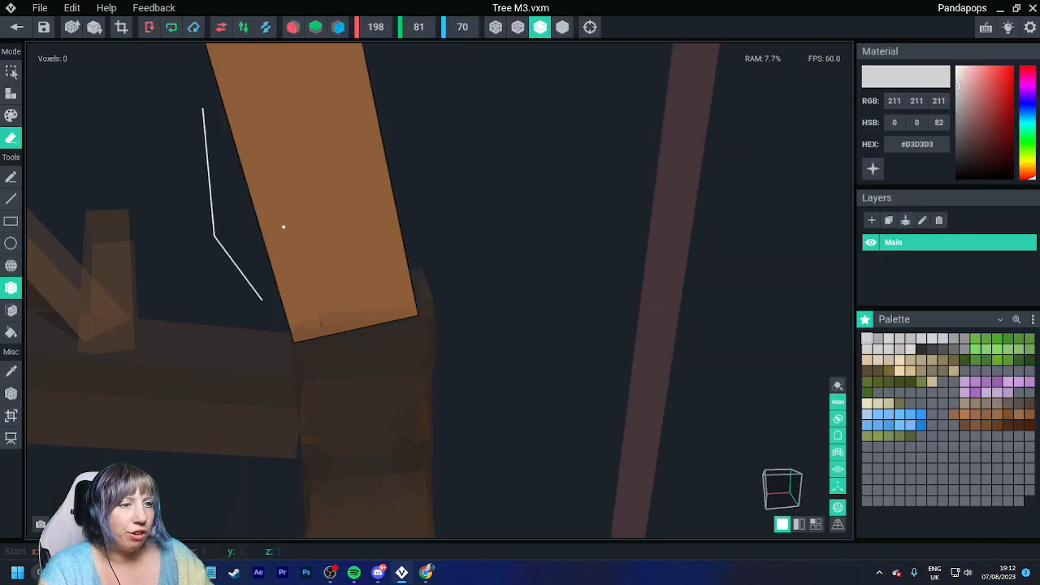
- Erase a narrow box-shaped groove along the lower part of Tree M3's front corner edge, down to its base
scroll(284, 225, "up", 4)
right_click_drag(284, 226, 441, 372)
scroll(441, 371, "down", 2)
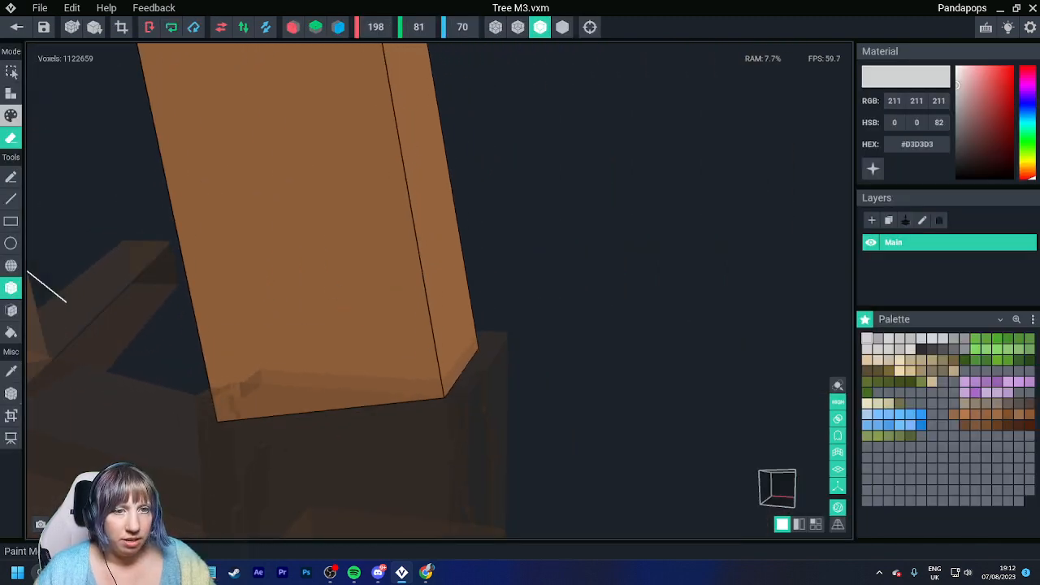
right_click_drag(459, 314, 459, 314)
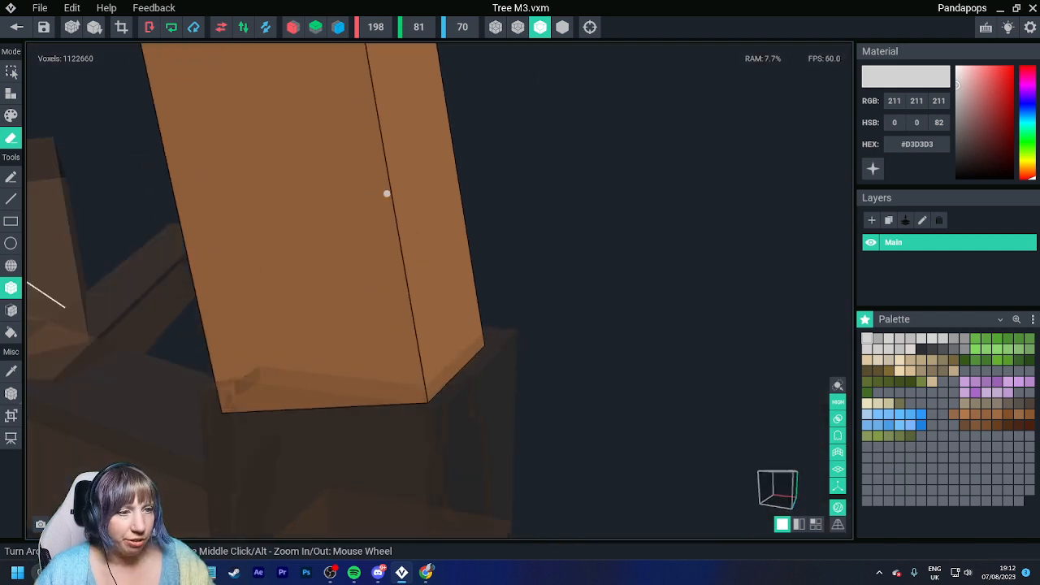
left_click_drag(385, 192, 424, 402)
right_click_drag(459, 314, 459, 314)
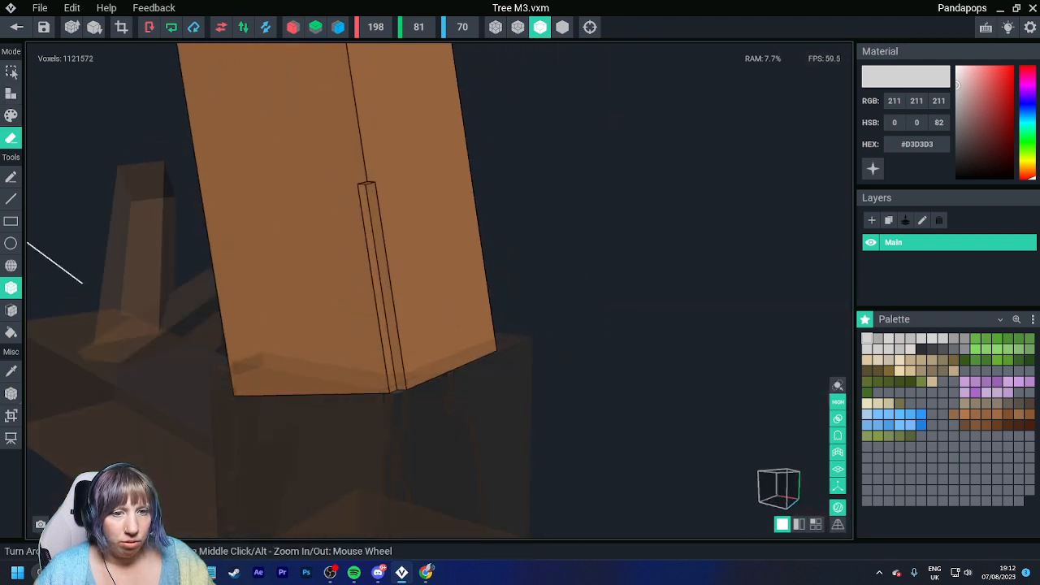
- Erase a small irregular notch with the Pen tool just above the corner groove on Tree M3
left_click(11, 177)
mouse_move(393, 248)
right_mouse_down()
mouse_move(402, 301)
mouse_move(454, 298)
right_mouse_up()
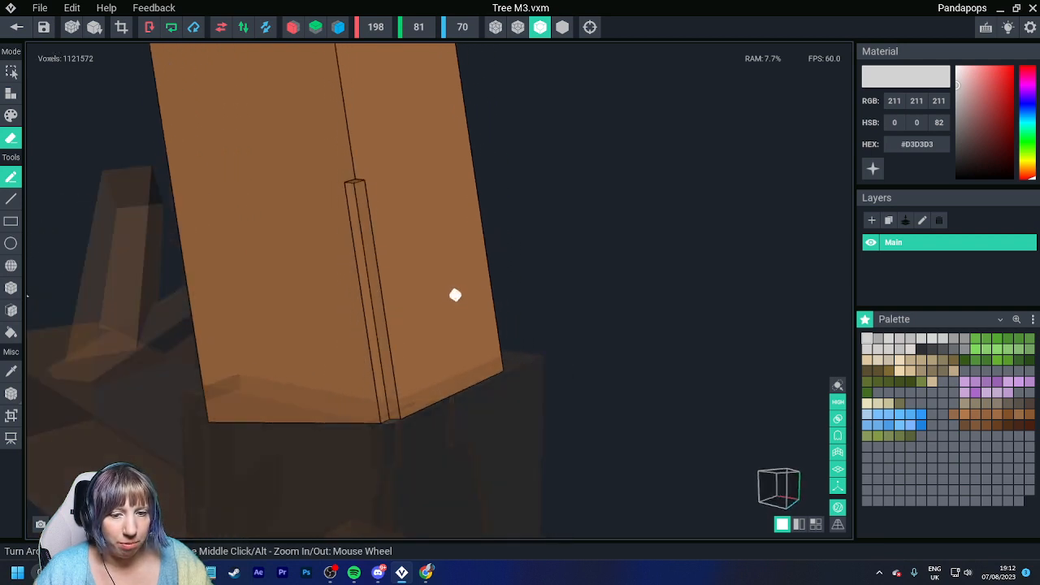
mouse_move(455, 295)
right_mouse_down()
mouse_move(412, 272)
mouse_move(371, 177)
mouse_move(382, 172)
right_mouse_up()
mouse_move(382, 172)
left_mouse_down()
mouse_move(380, 128)
mouse_move(407, 155)
mouse_move(390, 179)
left_mouse_up()
right_click_drag(390, 178, 362, 211)
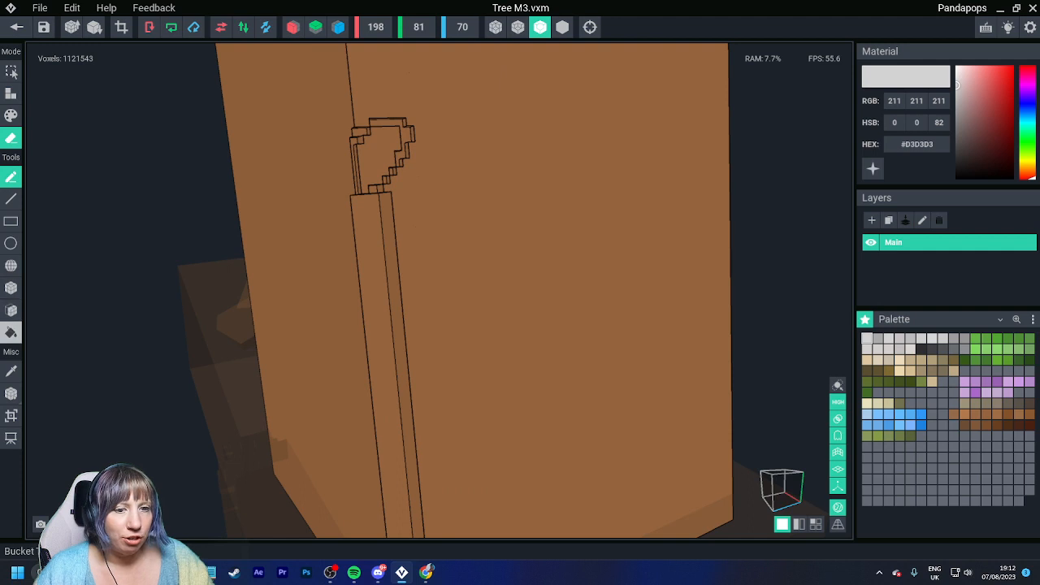
- Erase the leftover faces inside the notch above the groove with the Face tool to deepen and even it out
left_click(10, 310)
mouse_move(385, 163)
right_mouse_down()
mouse_move(427, 141)
mouse_move(424, 166)
right_mouse_up()
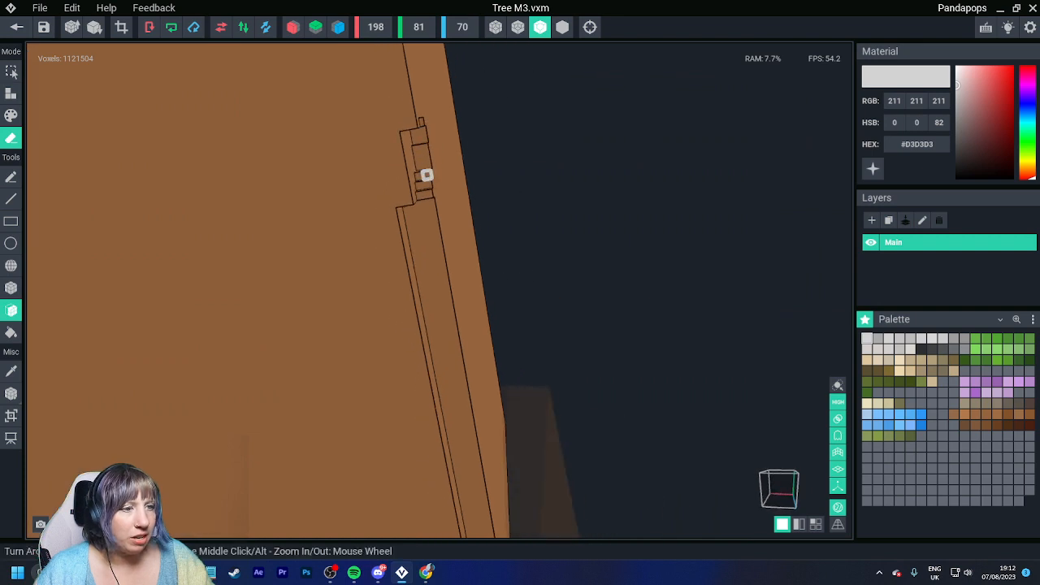
left_click(428, 185)
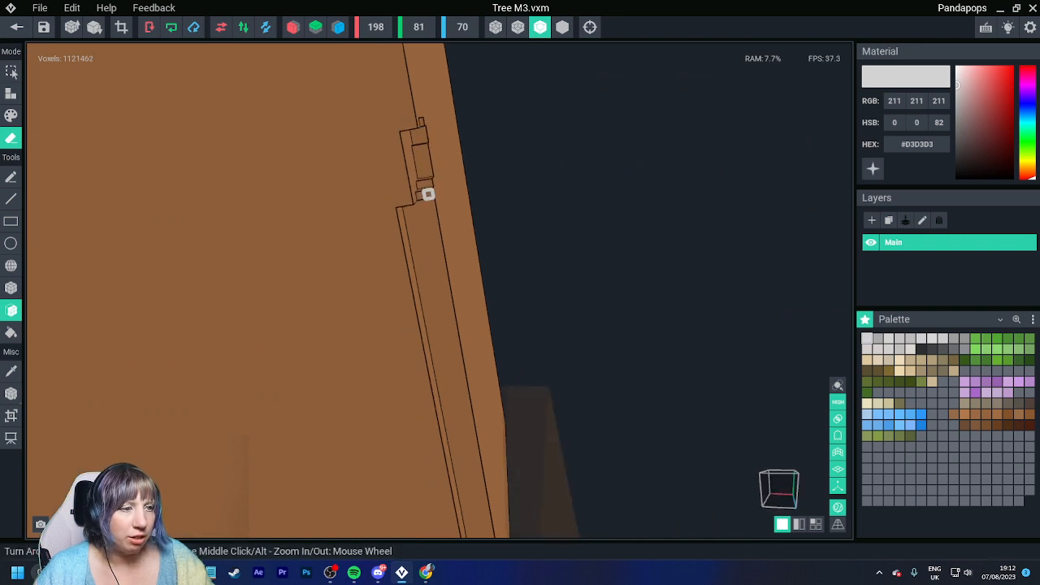
left_click(424, 185)
mouse_move(425, 187)
right_mouse_down()
mouse_move(425, 195)
mouse_move(441, 182)
mouse_move(453, 309)
mouse_move(484, 320)
mouse_move(452, 345)
right_mouse_up()
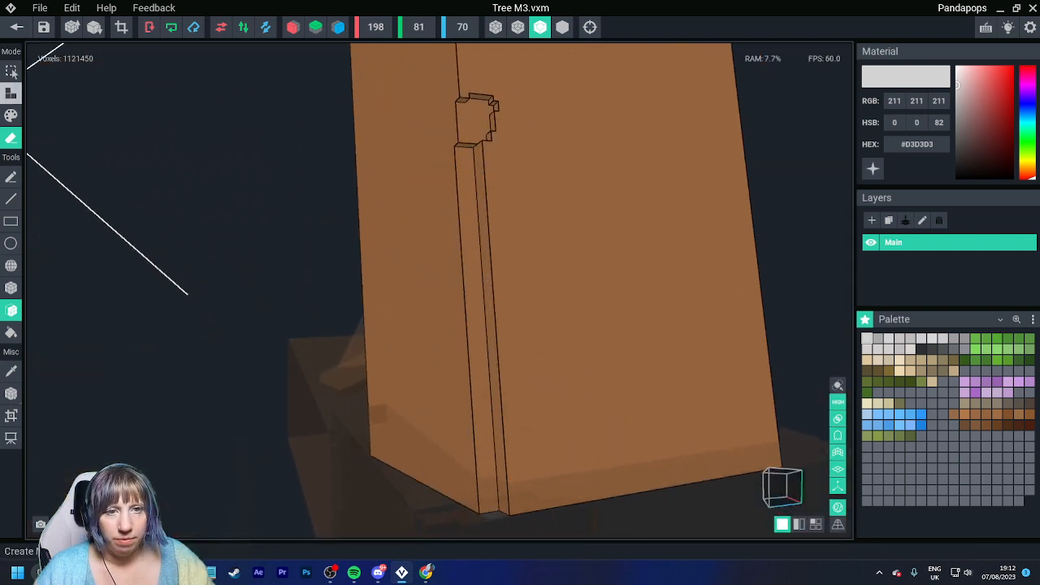
- Box-erase a shorter shallow strip beside the corner groove, from Tree M3's base to about halfway up the groove
left_click(11, 176)
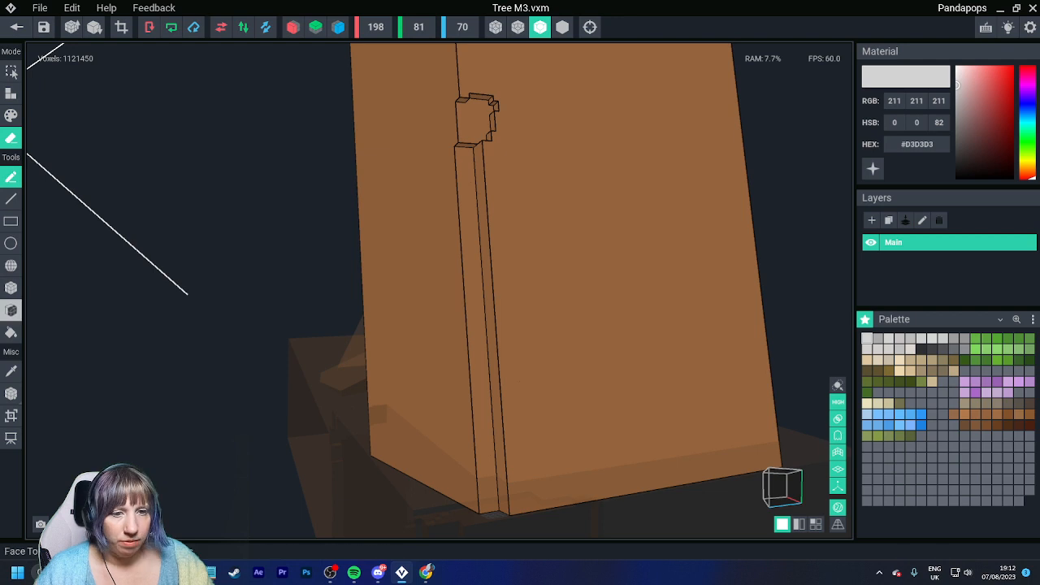
left_click(11, 288)
mouse_move(511, 511)
left_mouse_down()
mouse_move(520, 302)
mouse_move(503, 264)
left_mouse_up()
right_click_drag(528, 379, 520, 427)
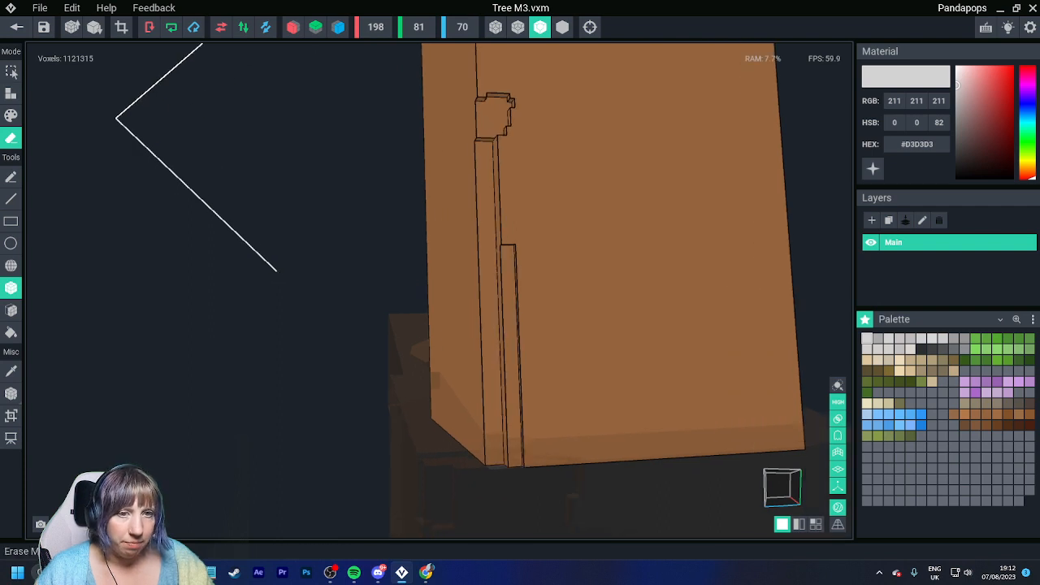
- Erase a shallow stair-stepped area with the Pen tool, widening the short strip toward Tree M3's base
left_click(11, 177)
mouse_move(524, 415)
left_mouse_down()
mouse_move(569, 458)
mouse_move(526, 465)
mouse_move(530, 421)
mouse_move(557, 451)
mouse_move(536, 455)
mouse_move(532, 433)
mouse_move(553, 452)
mouse_move(534, 435)
mouse_move(540, 459)
left_mouse_up()
left_click(534, 449)
scroll(546, 431, "up", 3)
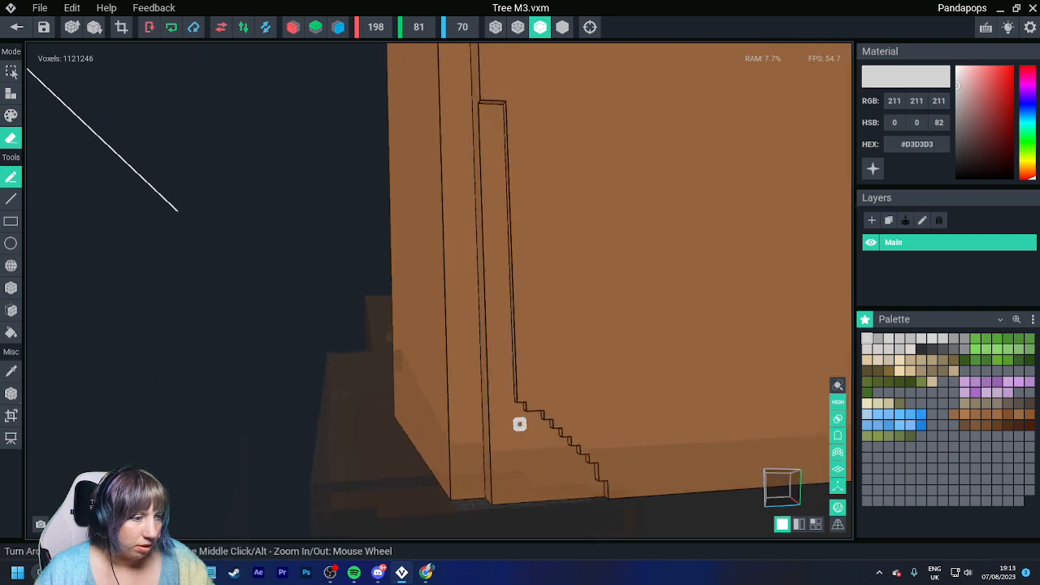
left_click(521, 398)
right_click_drag(521, 397, 555, 448)
scroll(556, 448, "up", 3)
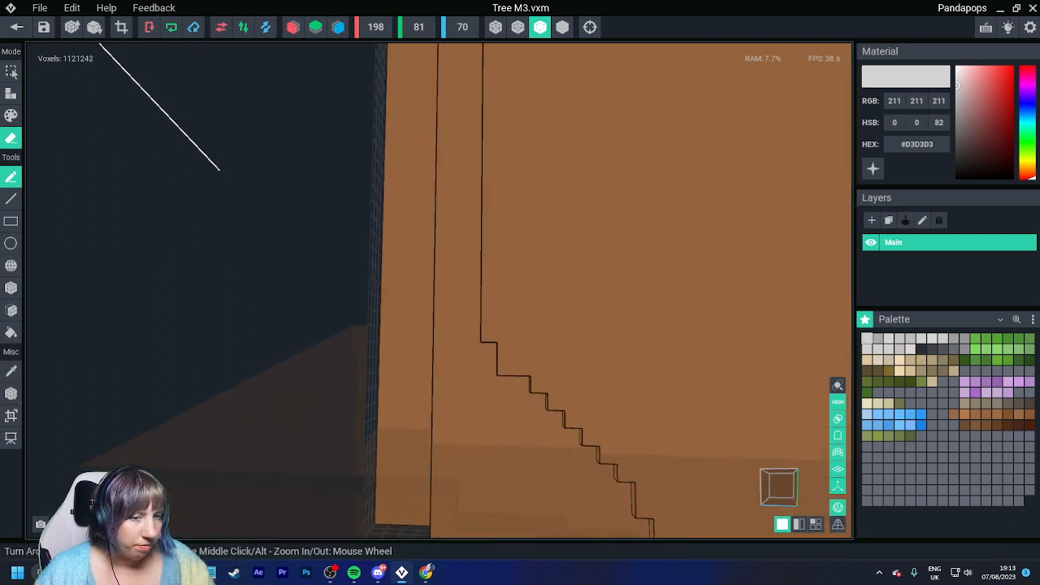
- Box-erase the upper steps of the stair-stepped edge into larger, cleaner steps
left_click(11, 288)
left_click_drag(490, 350, 521, 368)
key("super+x")
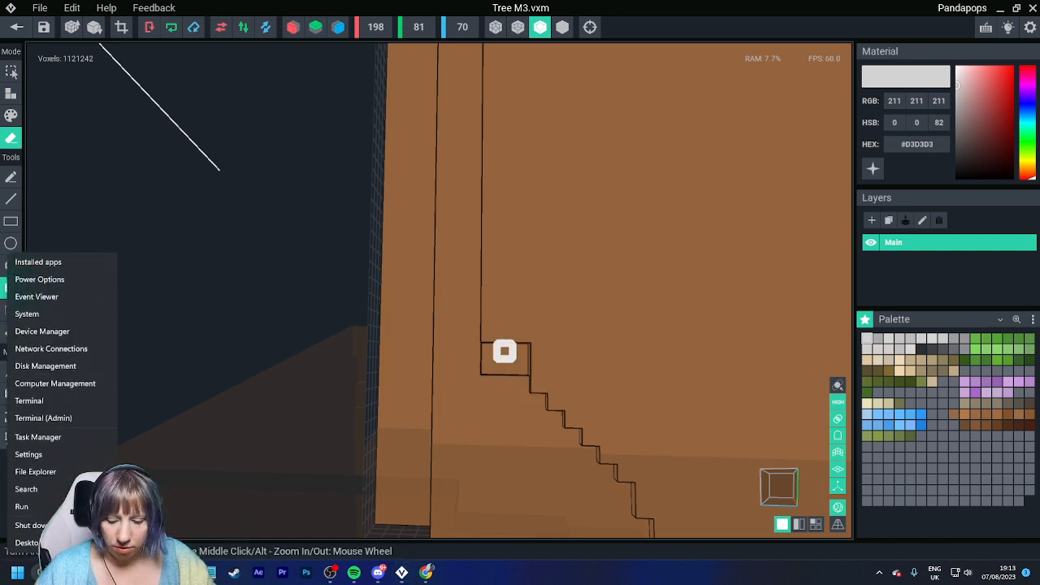
key("Escape")
left_click_drag(504, 350, 523, 367)
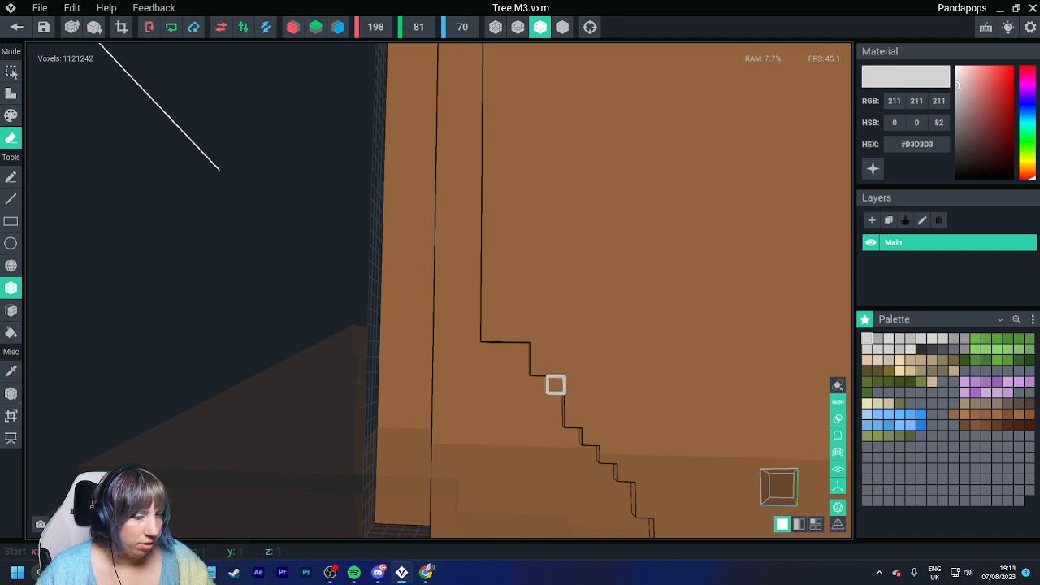
left_click(556, 385)
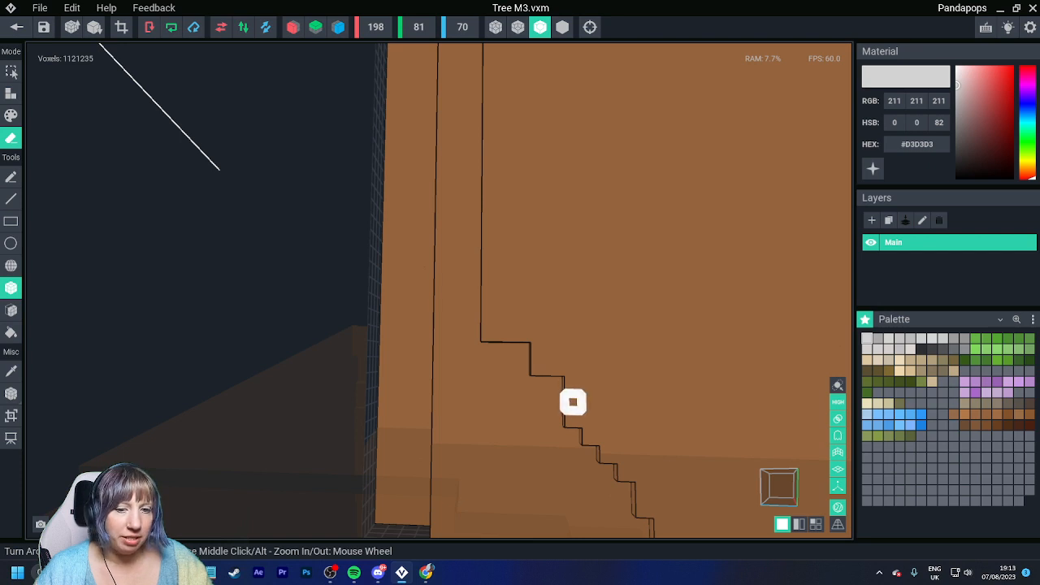
- Erase the small remaining lower steps so the stair-stepped edge runs in larger steps down to Tree M3's base
middle_click_drag(553, 432, 511, 415)
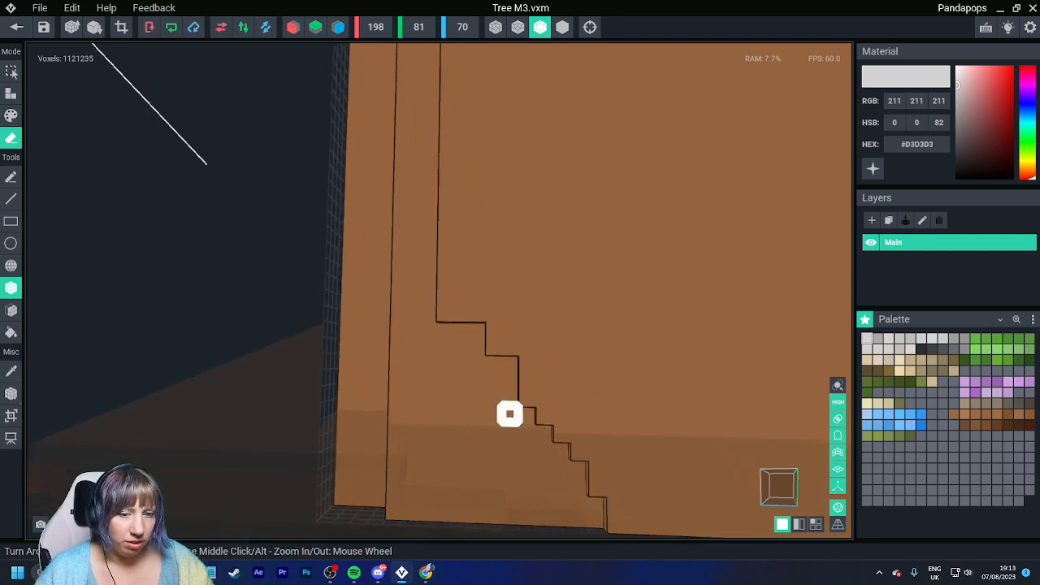
scroll(512, 417, "down", 3)
right_click_drag(560, 429, 544, 446)
scroll(572, 435, "up", 5)
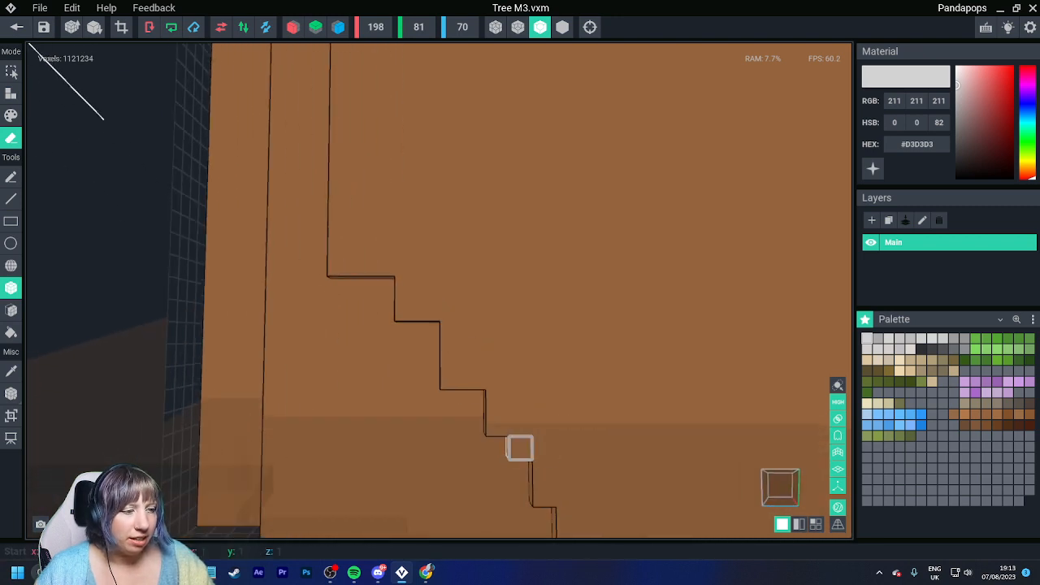
left_click(520, 447)
right_click_drag(545, 494, 561, 425)
middle_click_drag(574, 495, 453, 407)
right_click_drag(453, 406, 388, 418)
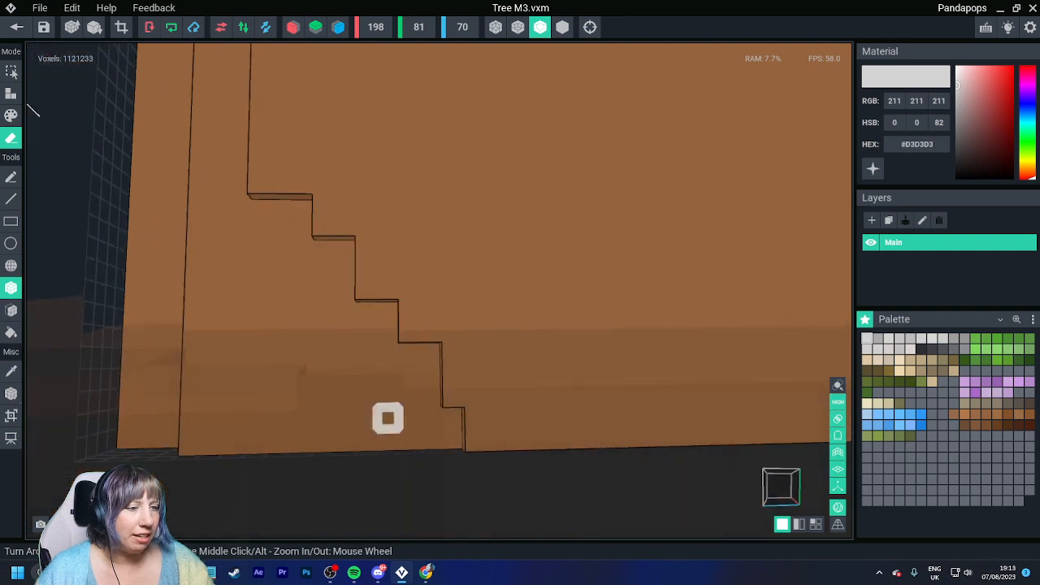
left_click_drag(451, 348, 453, 403)
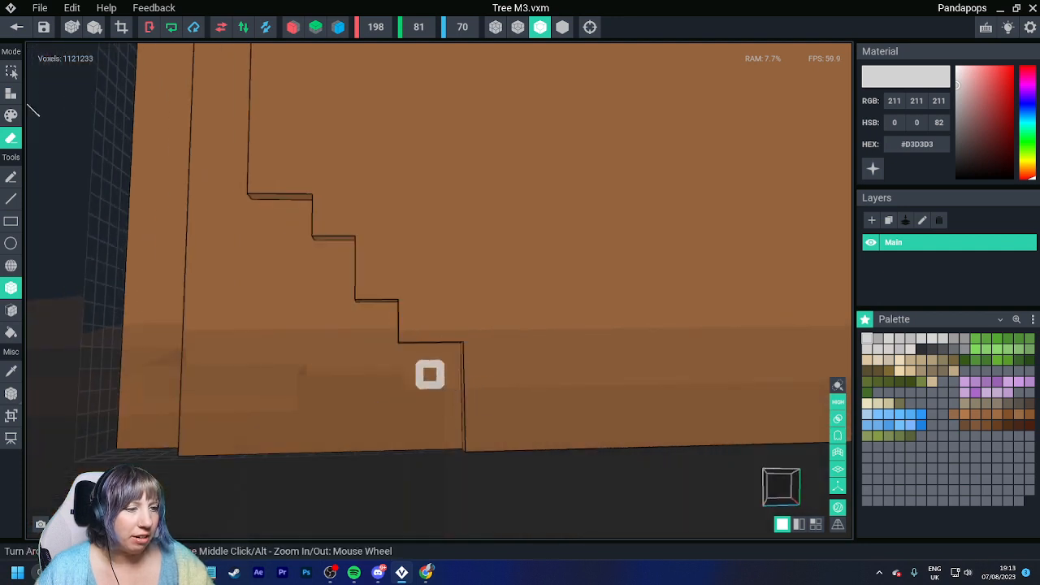
- Save the changes to Tree M3.vxm and return to the Building set 02 scene
right_click_drag(430, 375, 455, 388)
scroll(418, 406, "down", 3)
scroll(416, 393, "down", 2)
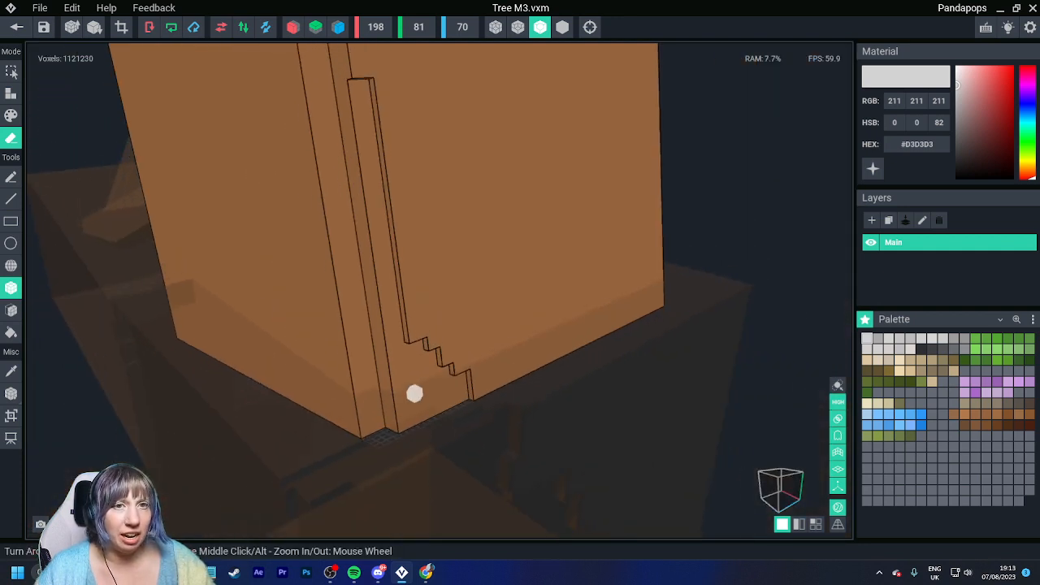
left_click(16, 26)
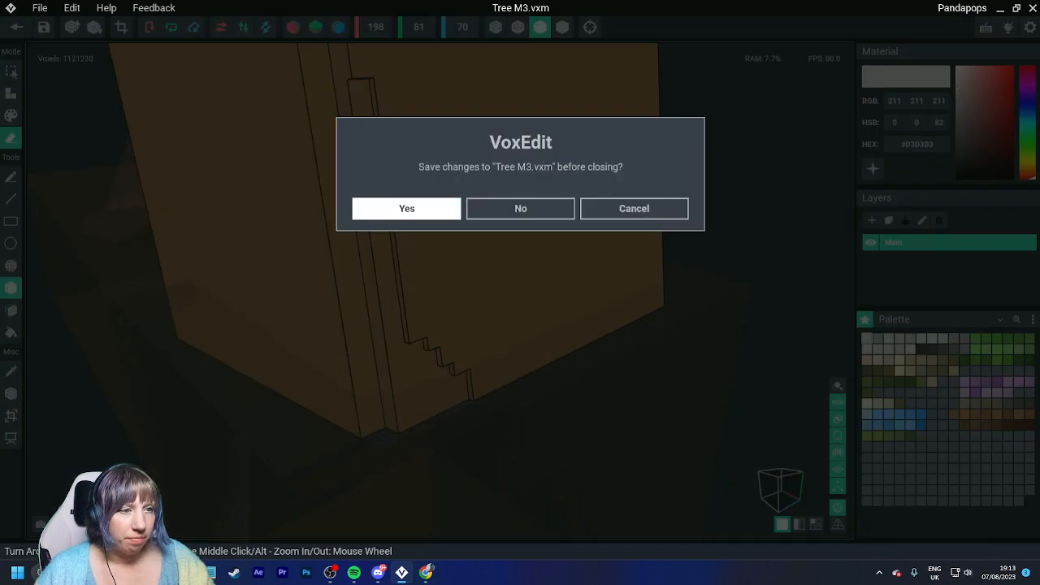
left_click(406, 208)
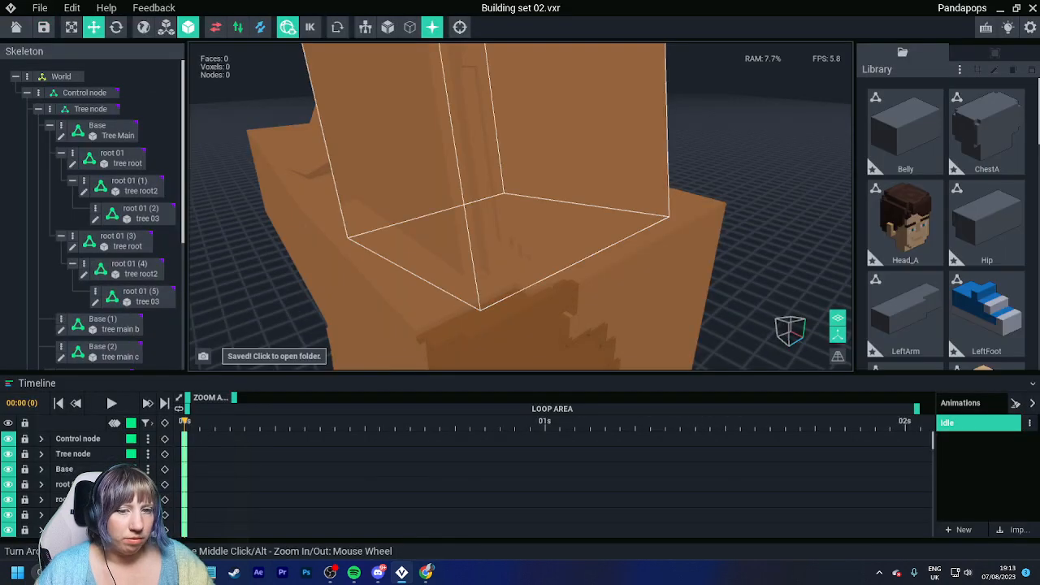
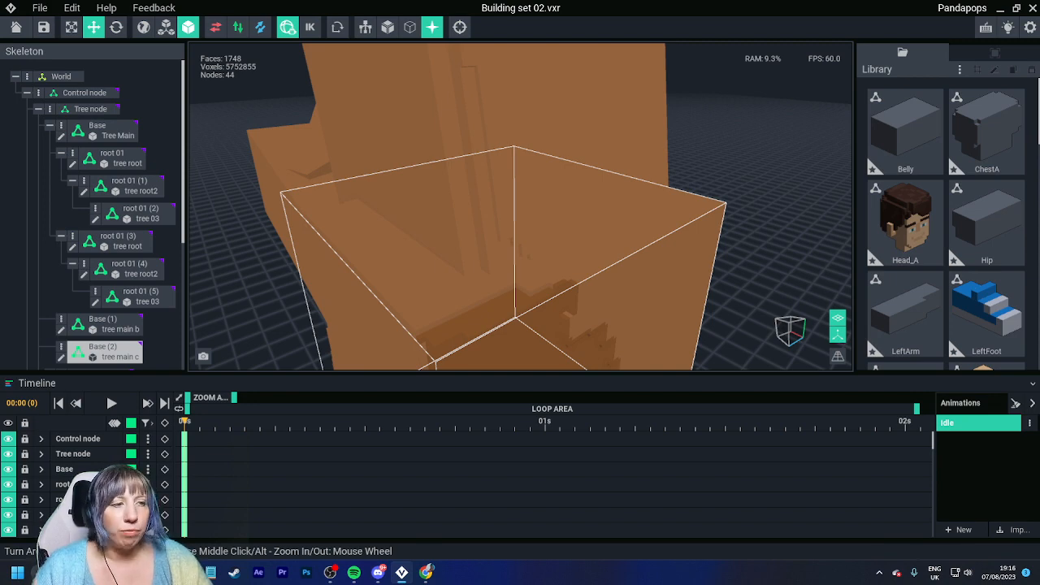
- Open the tree main c trunk block below Tree M3 for voxel editing
right_click_drag(520, 207, 602, 204)
left_click(480, 244)
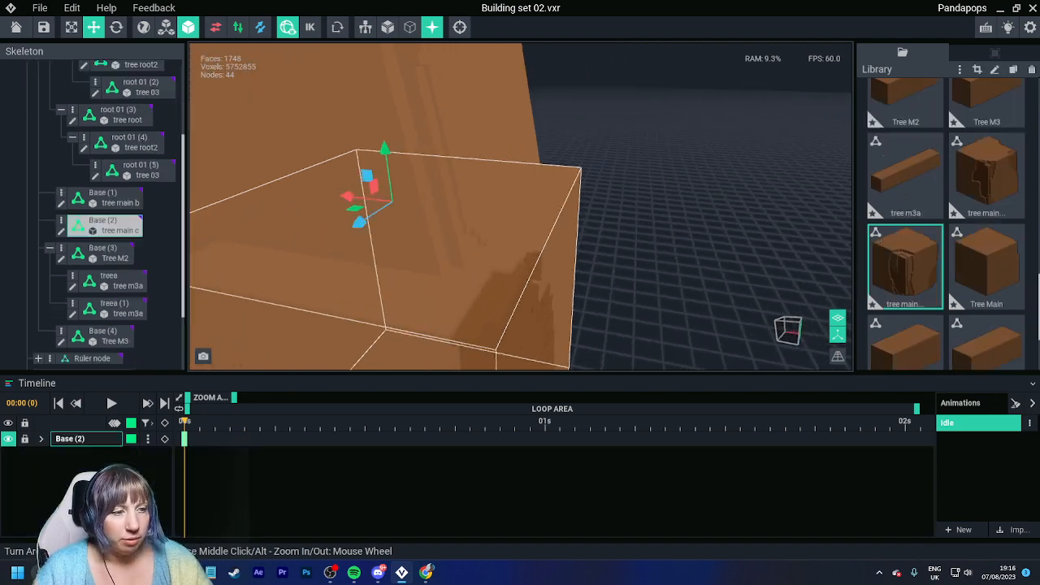
key("Tab")
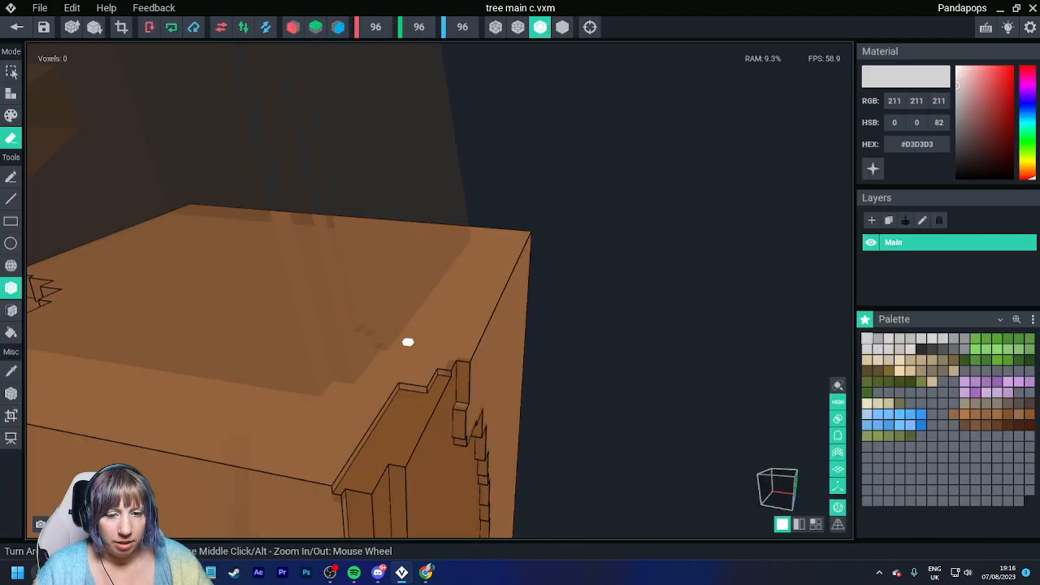
- Box-erase two adjoining shallow recesses along tree main c's top edge, extending from the carved corner
right_click_drag(306, 355, 312, 361)
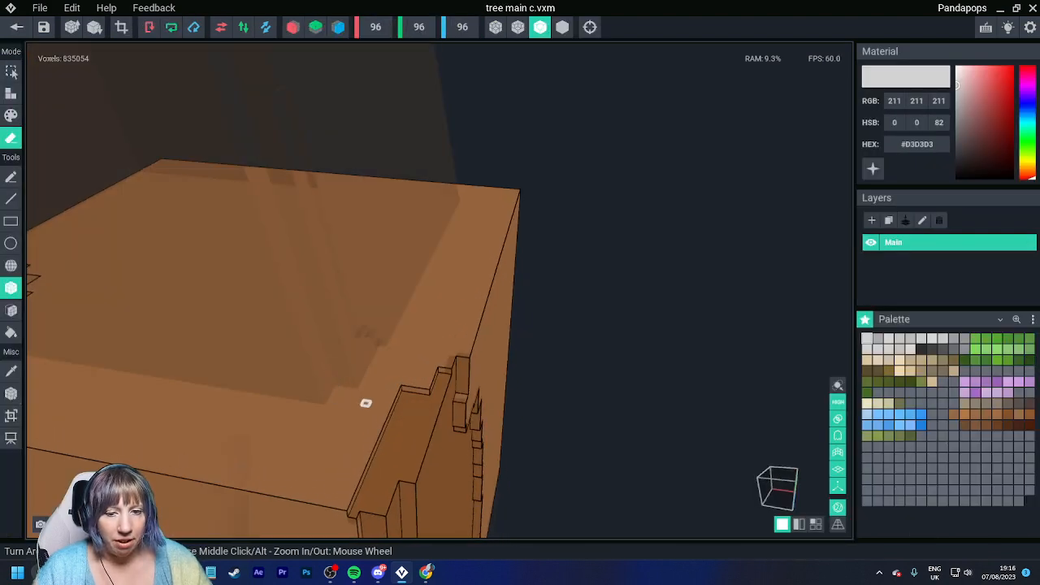
scroll(365, 402, "up", 5)
scroll(374, 396, "down", 2)
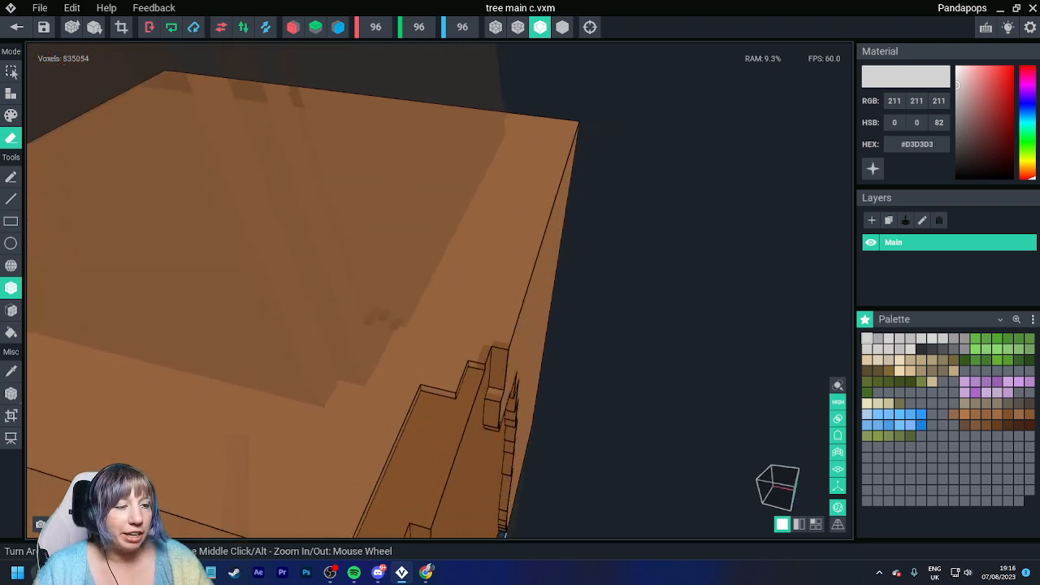
right_click_drag(375, 396, 313, 393)
scroll(383, 409, "up", 3)
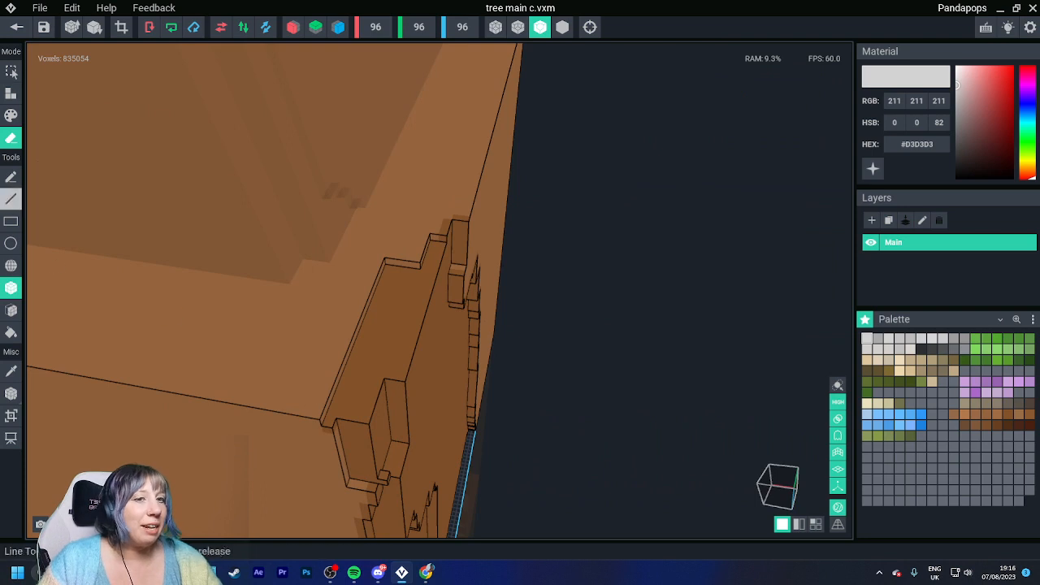
right_click_drag(358, 326, 422, 307)
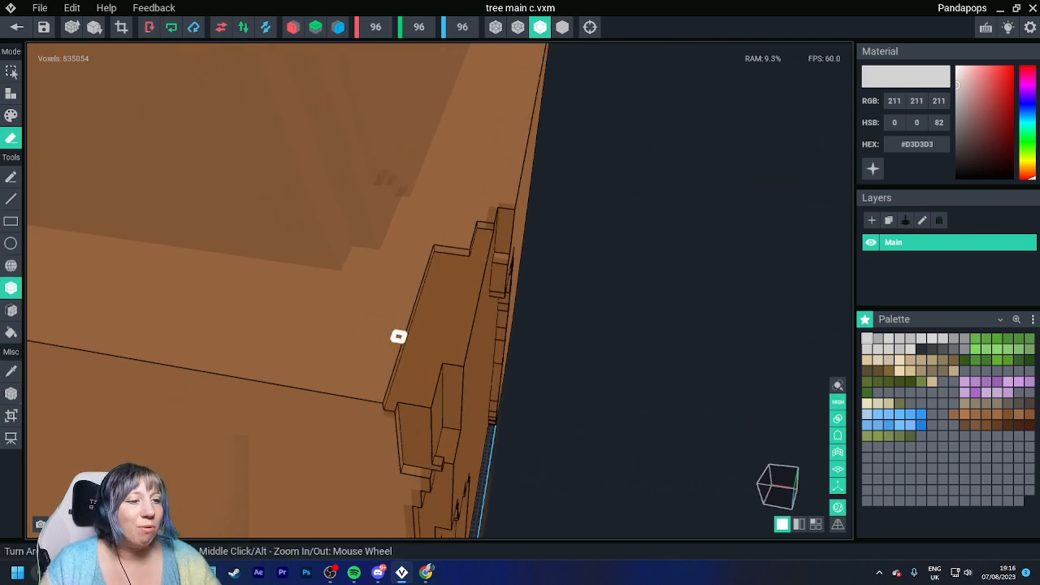
left_click_drag(398, 336, 192, 370)
right_click_drag(309, 353, 302, 325)
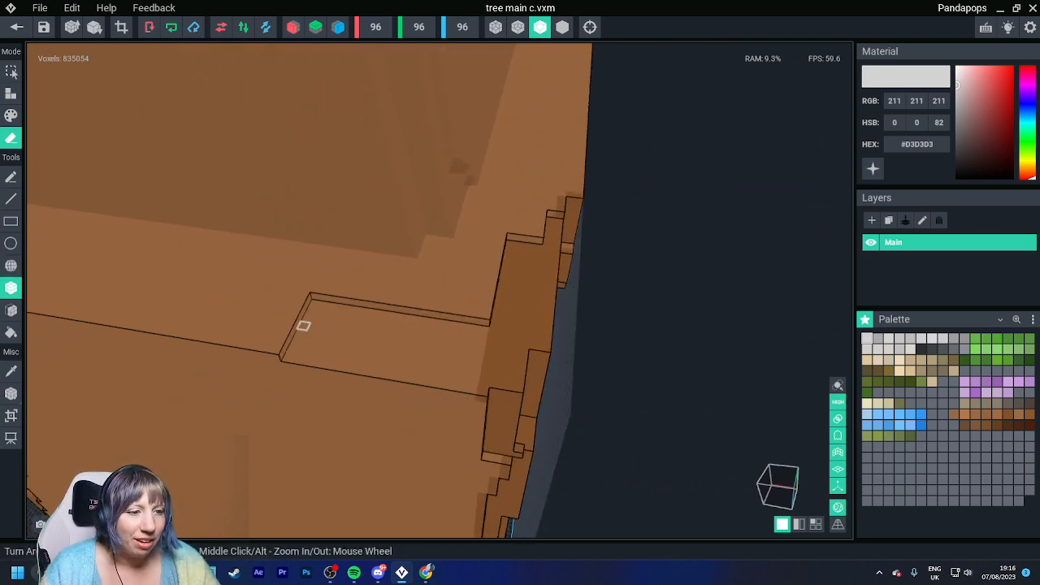
left_click_drag(307, 288, 118, 337)
right_click_drag(339, 421, 305, 465)
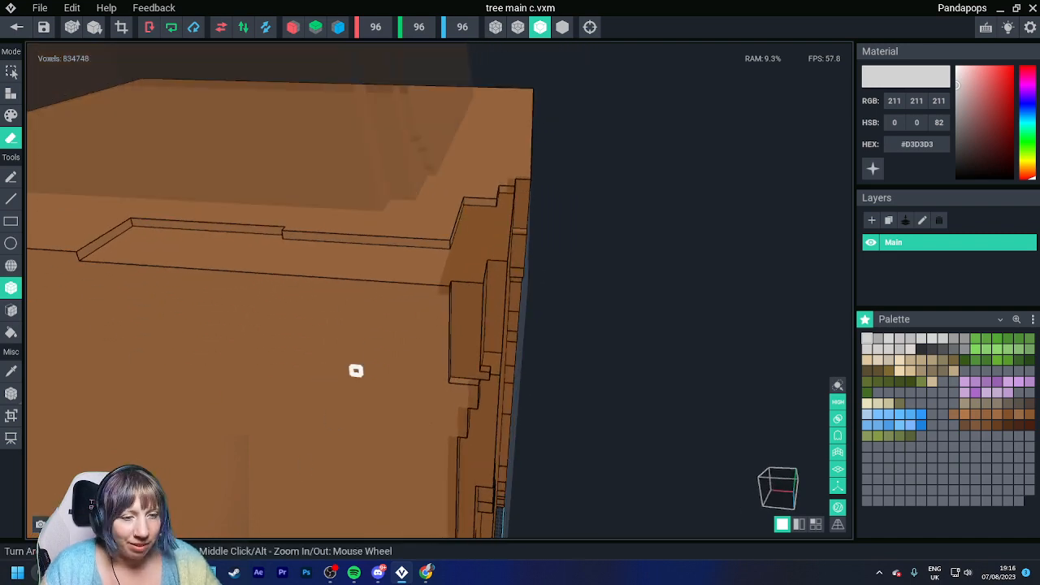
right_click_drag(330, 300, 377, 332)
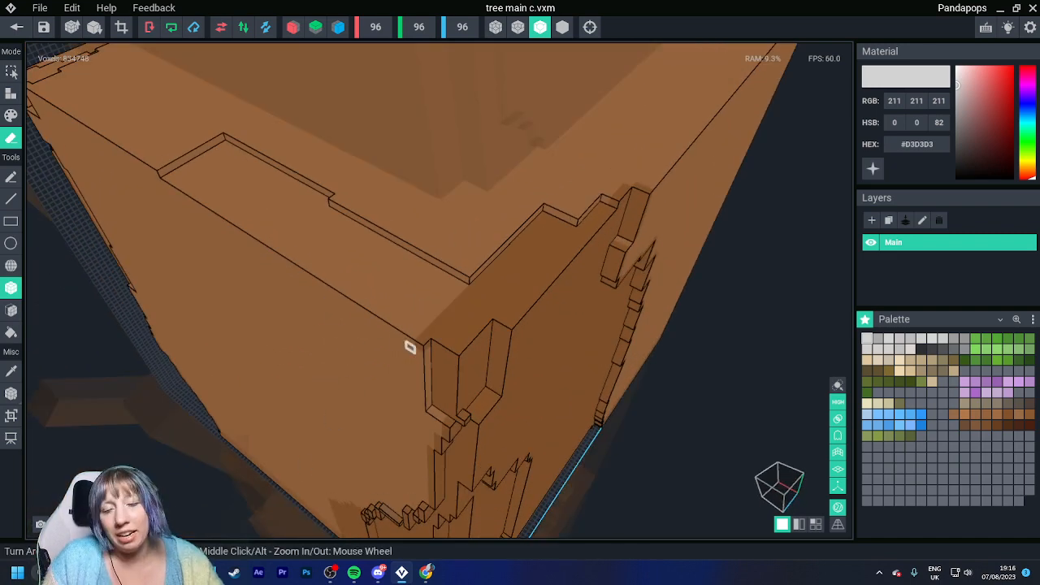
right_click_drag(361, 289, 408, 255)
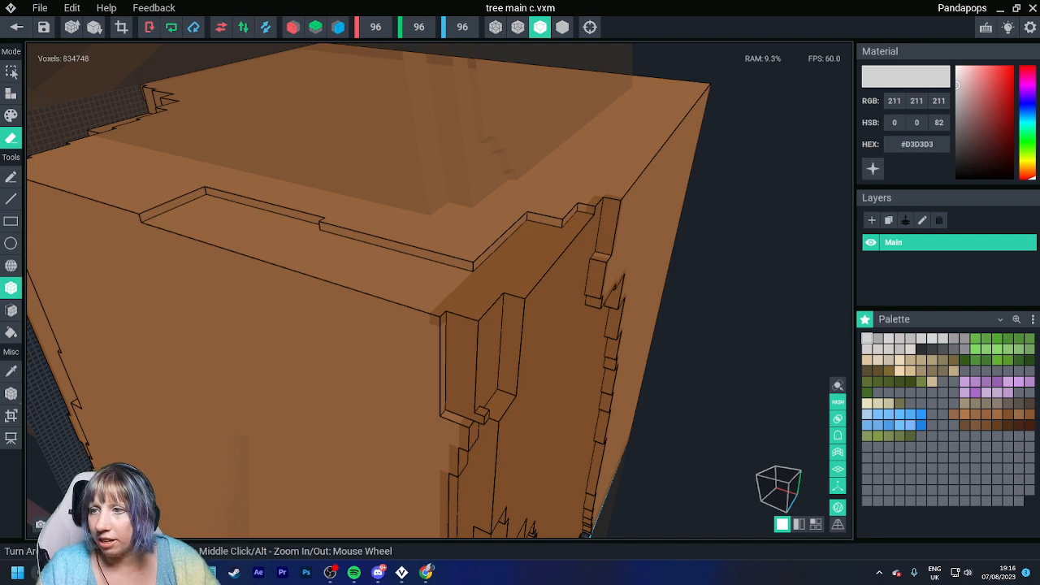
- Switch to The Sandbox website in the browser, search the workspace assets for "van" and open Pandas' Festival Van
left_click_drag(0, 162, 521, 3)
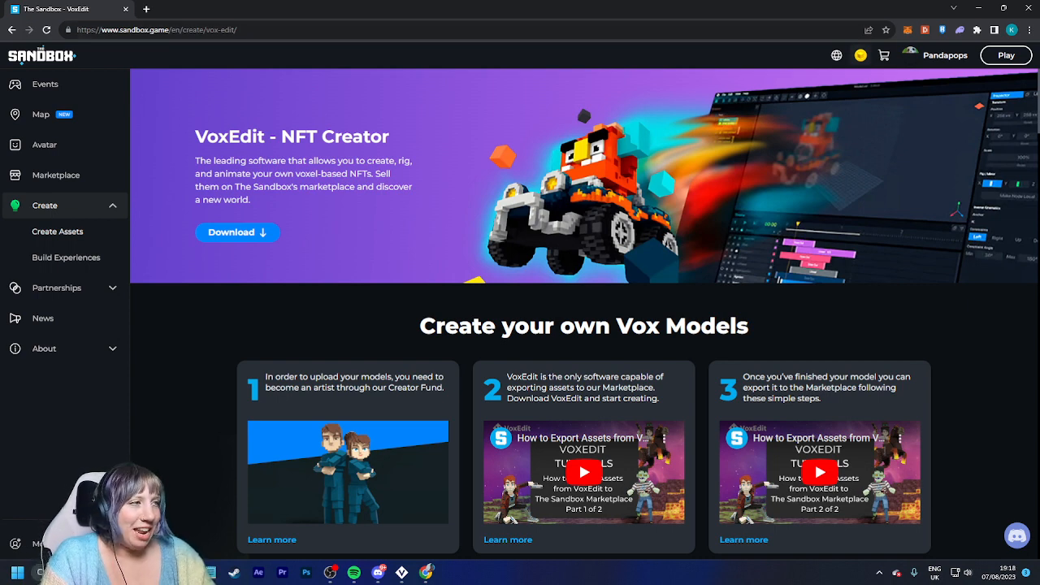
left_click(943, 55)
left_click(922, 175)
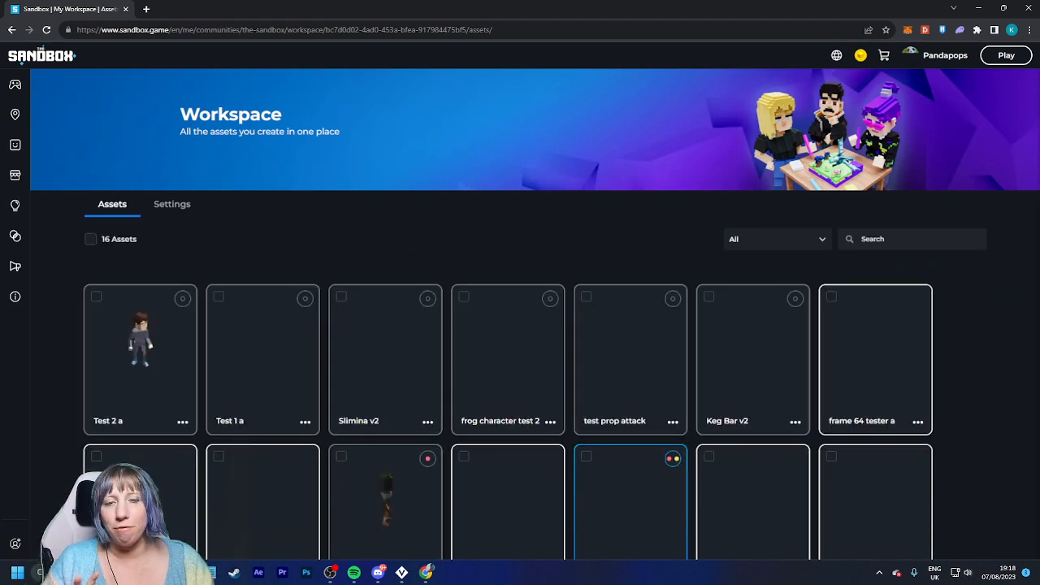
left_click(863, 239)
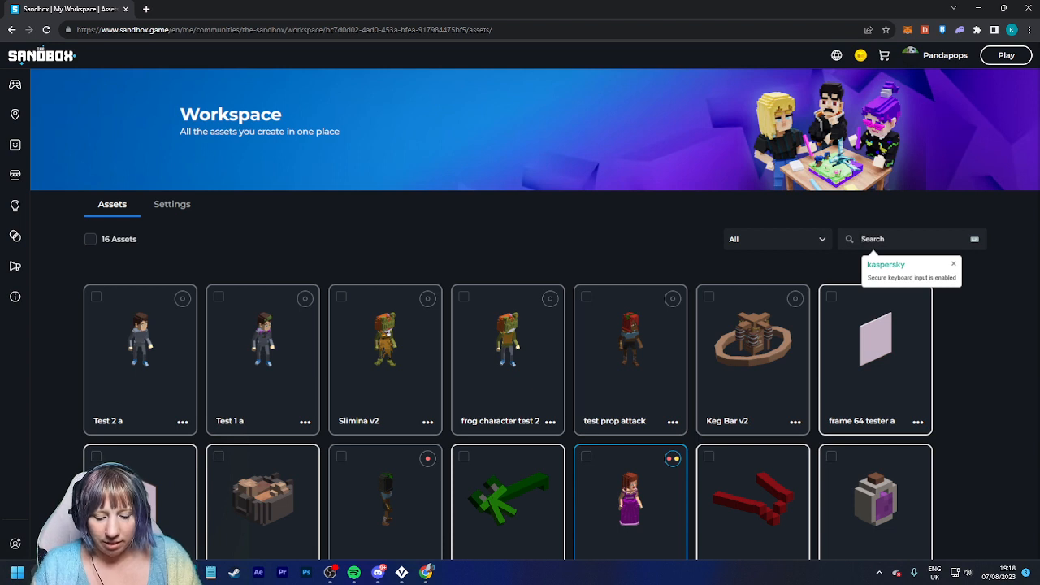
type("van")
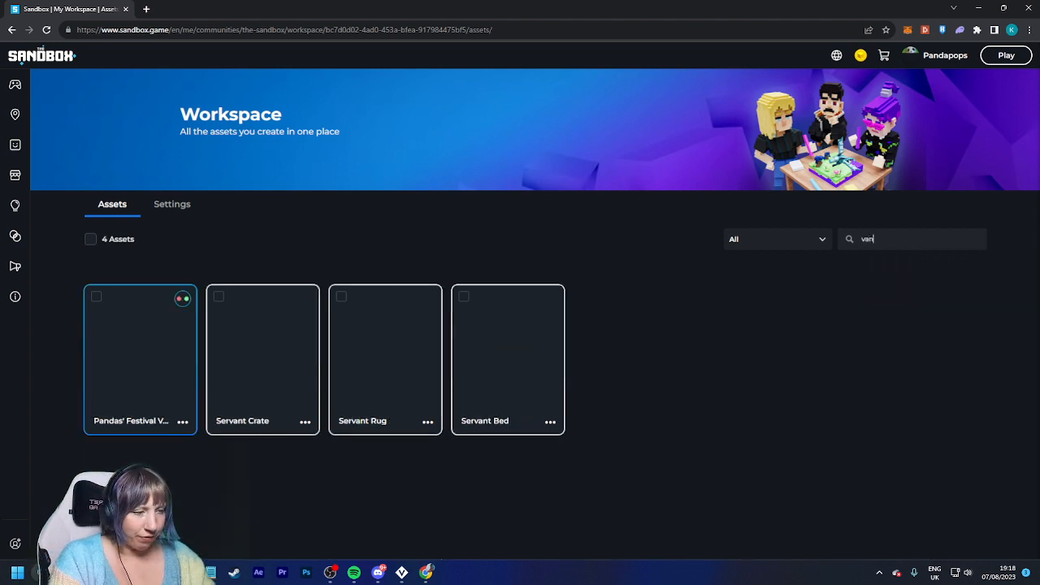
left_click(140, 358)
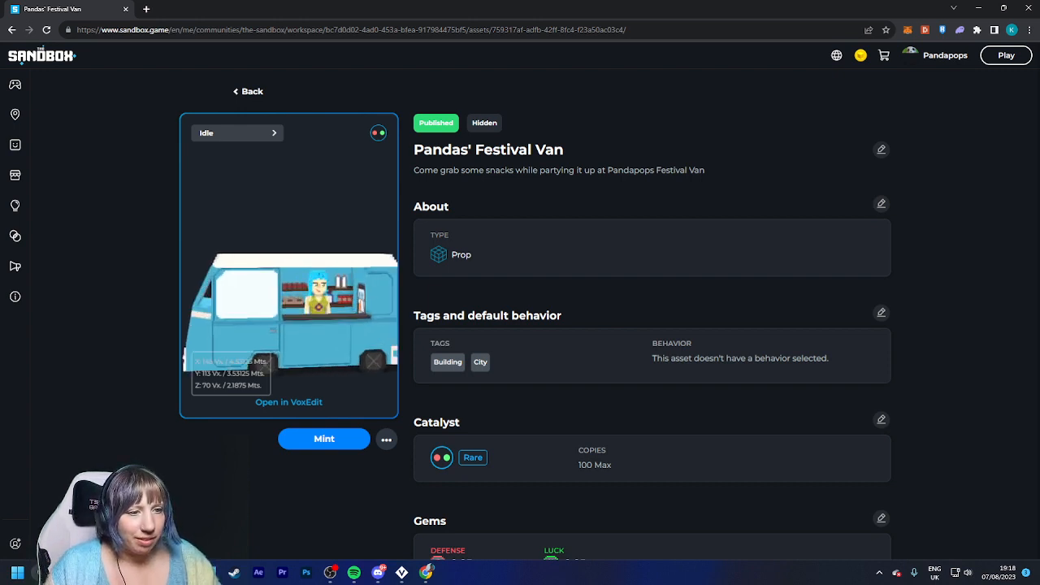
- Preview the festival van's Food, Hi, second Idle and Order animations in turn
left_click(237, 133)
left_click(237, 168)
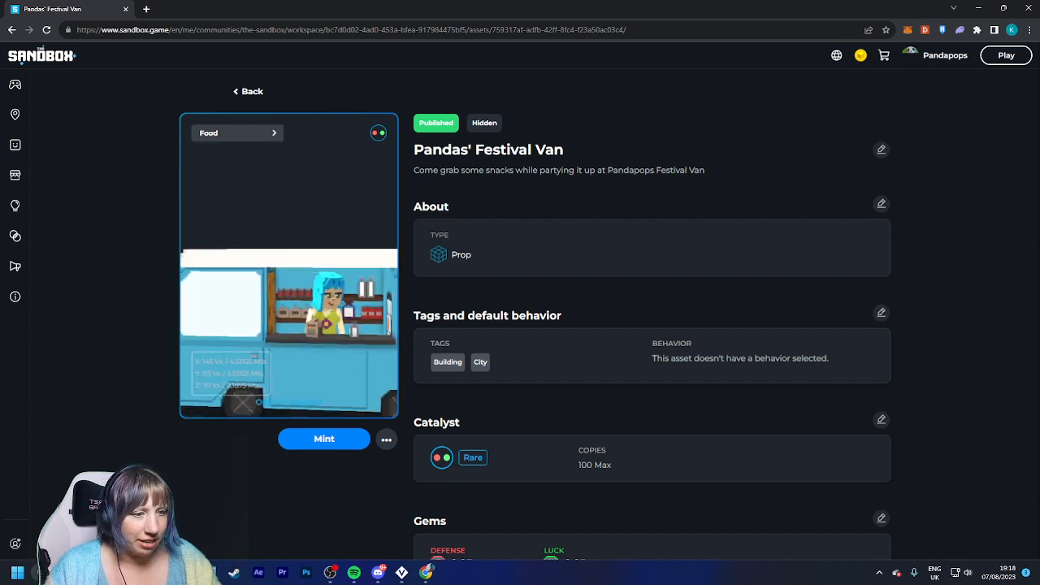
left_click(237, 133)
left_click(236, 186)
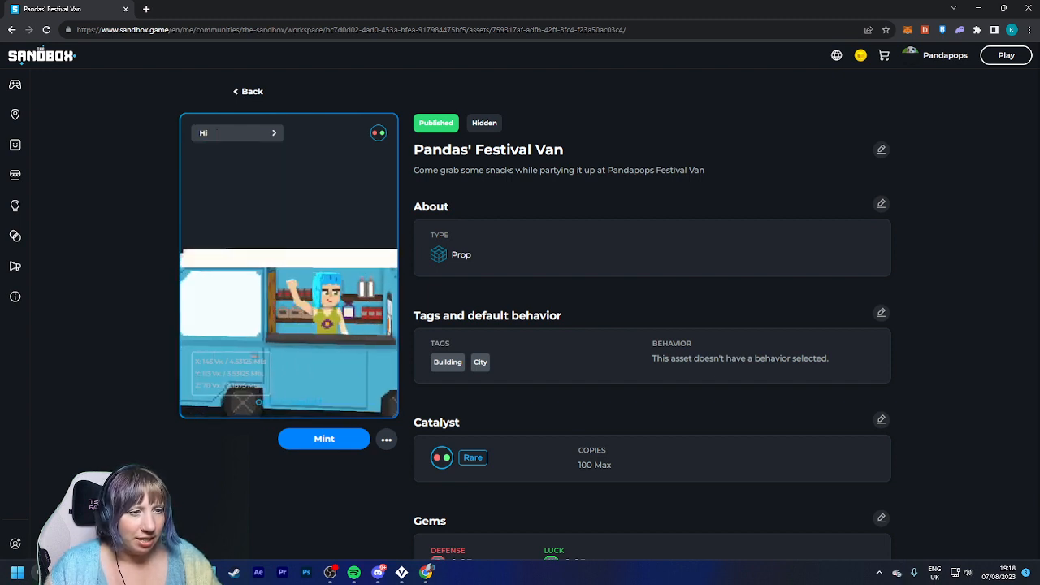
left_click(238, 133)
left_click(237, 221)
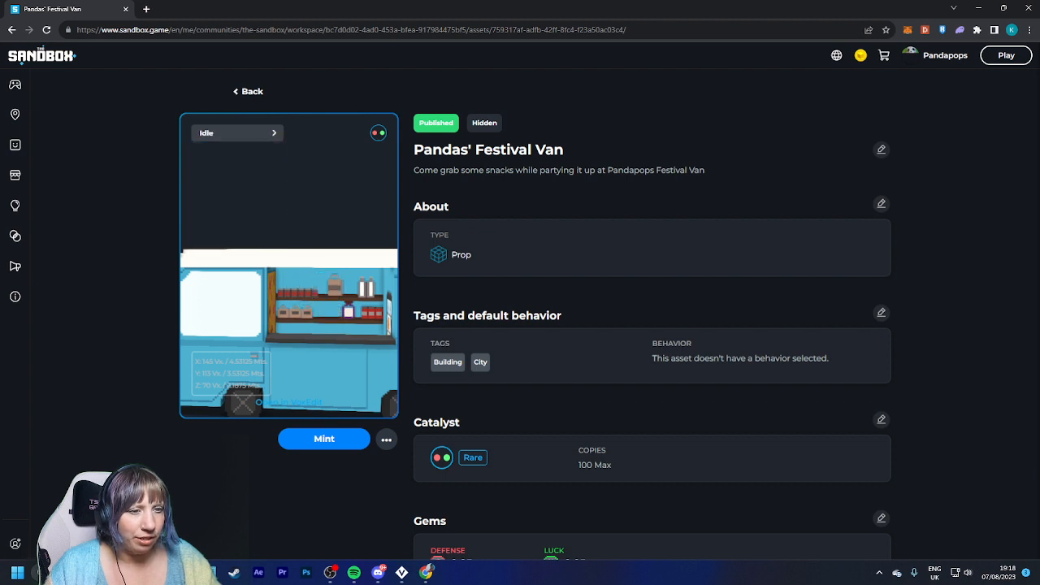
left_click(237, 133)
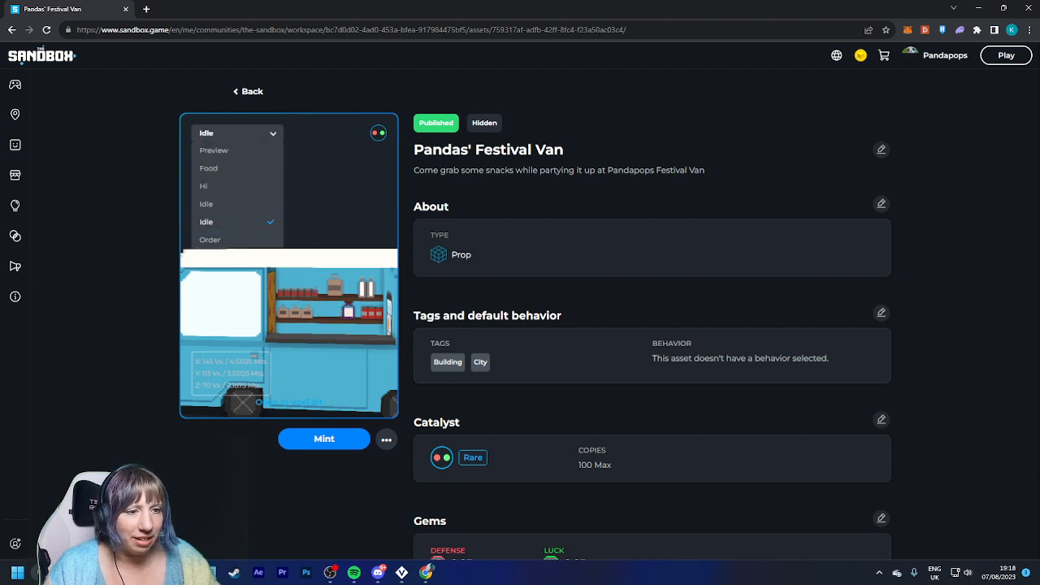
left_click_drag(249, 362, 265, 387)
left_click(264, 387)
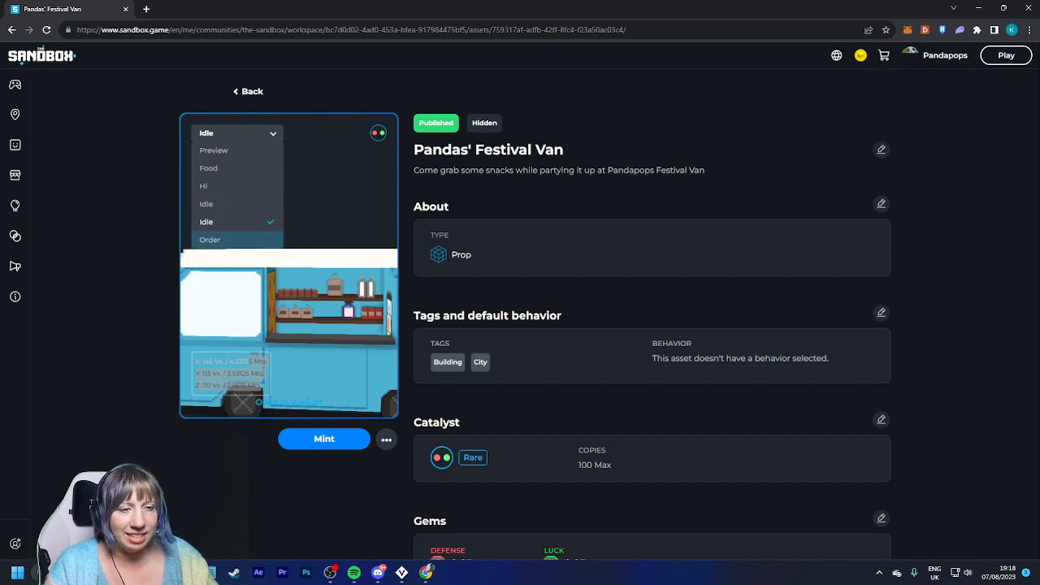
left_click(218, 239)
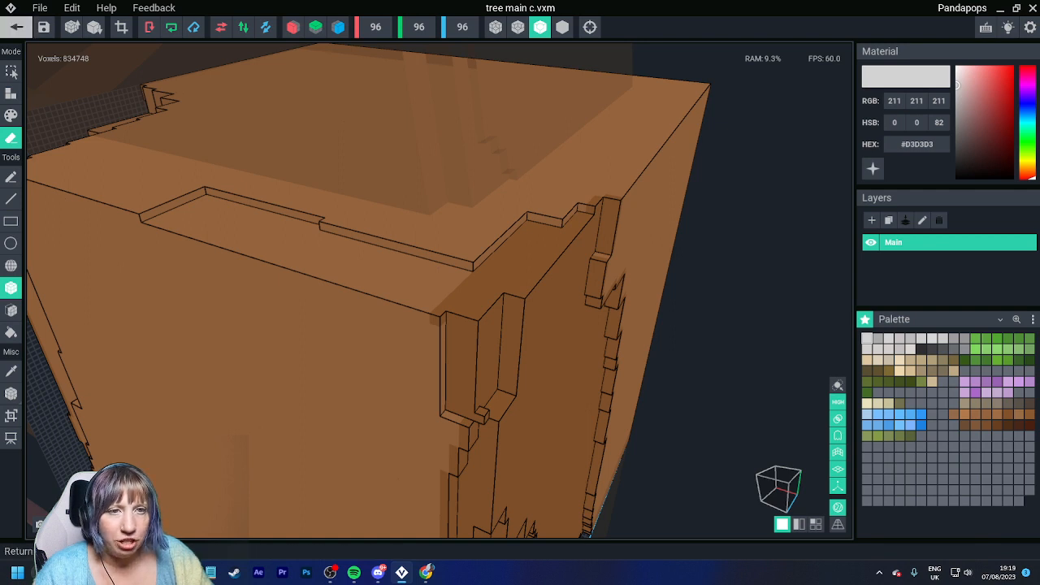
- Back in VoxEdit, save tree main c.vxm and the Building set 02 scene and return to the home screen
left_click(17, 27)
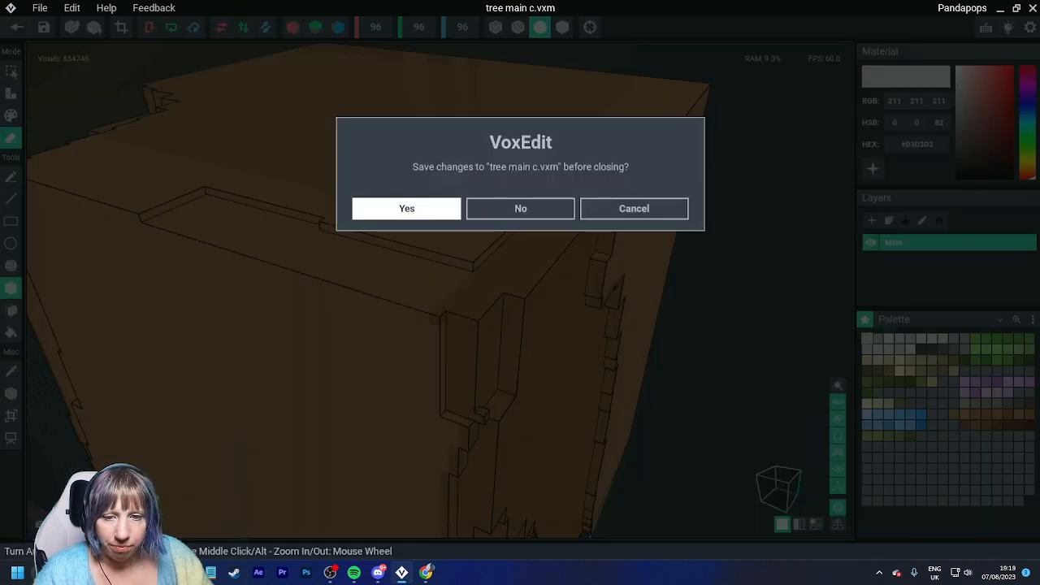
left_click(406, 209)
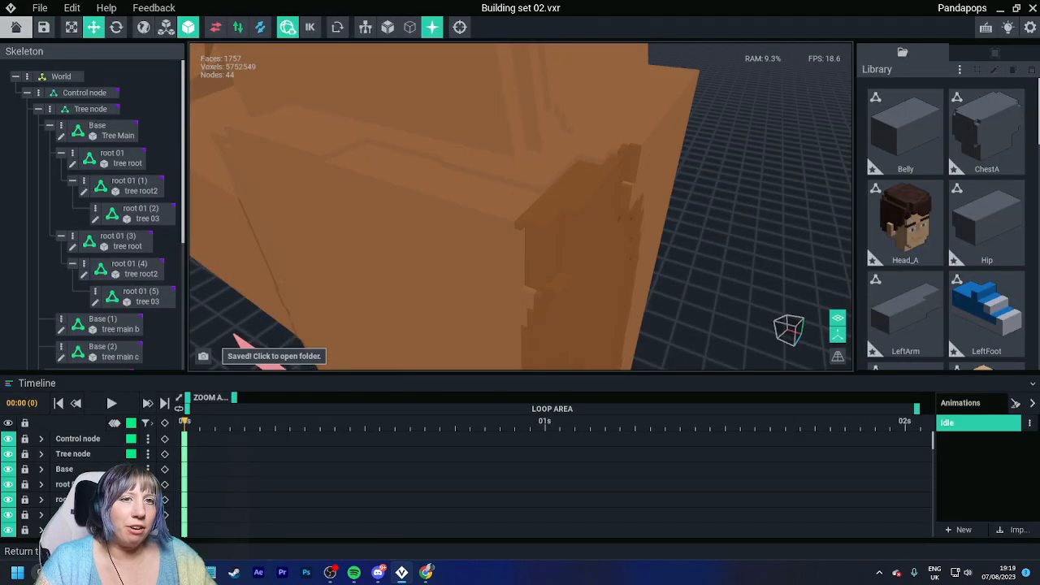
left_click(16, 27)
left_click(406, 207)
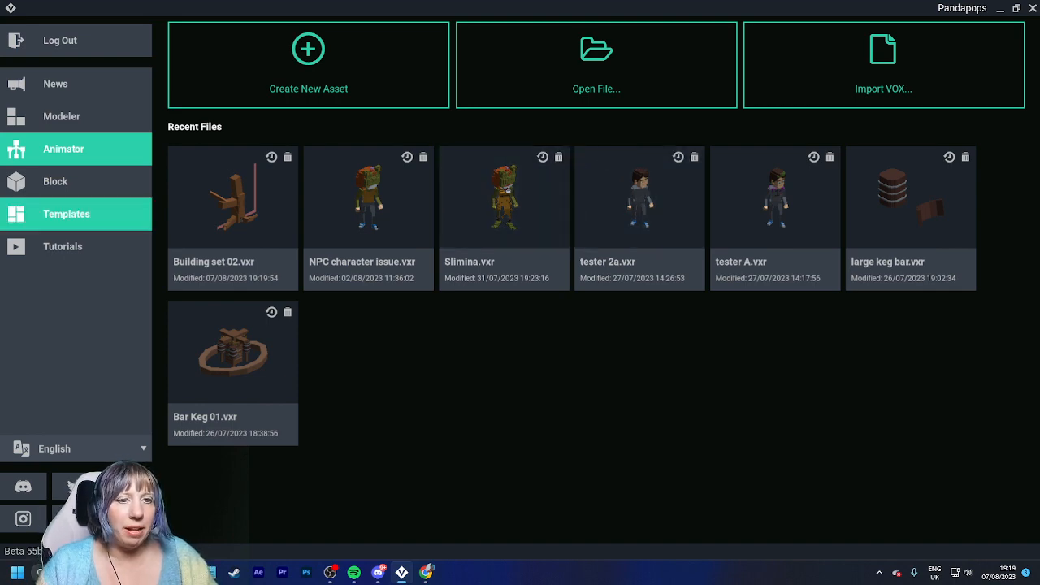
- Choose the Large Spiderling template for a new asset and open the Halfdork folder as its save location
left_click(66, 214)
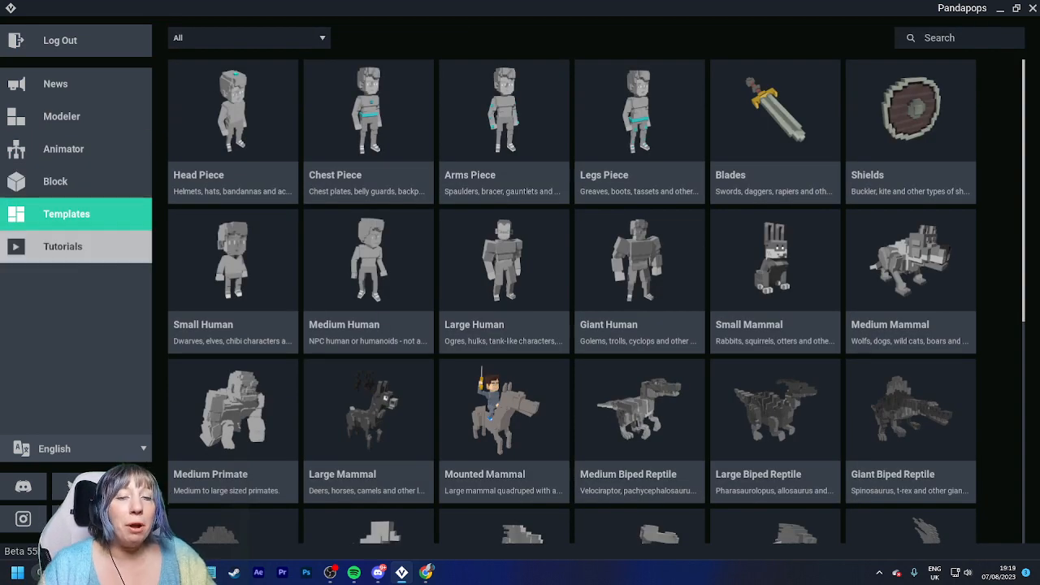
scroll(775, 301, "down", 5)
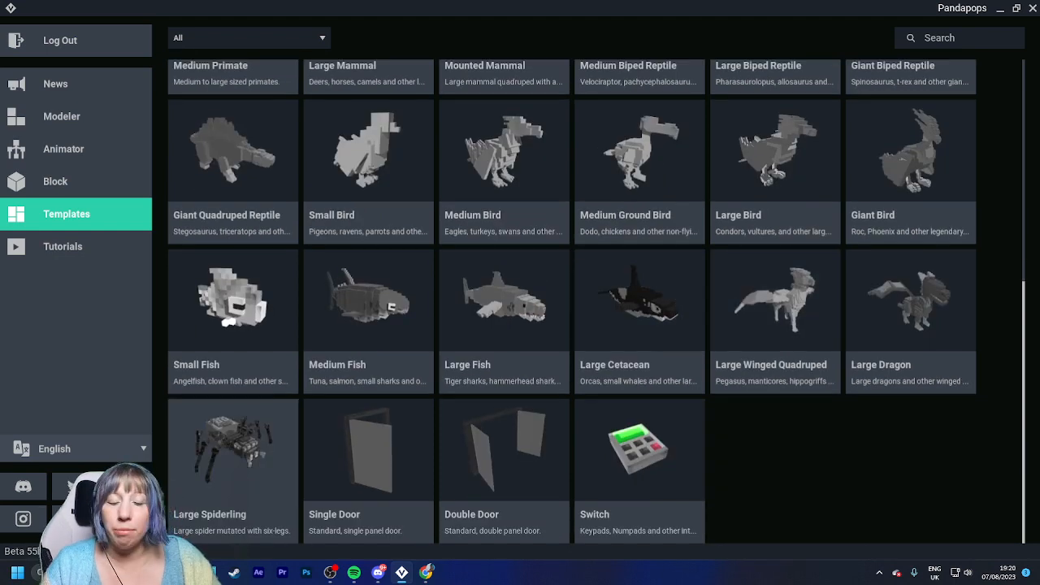
left_click(262, 440)
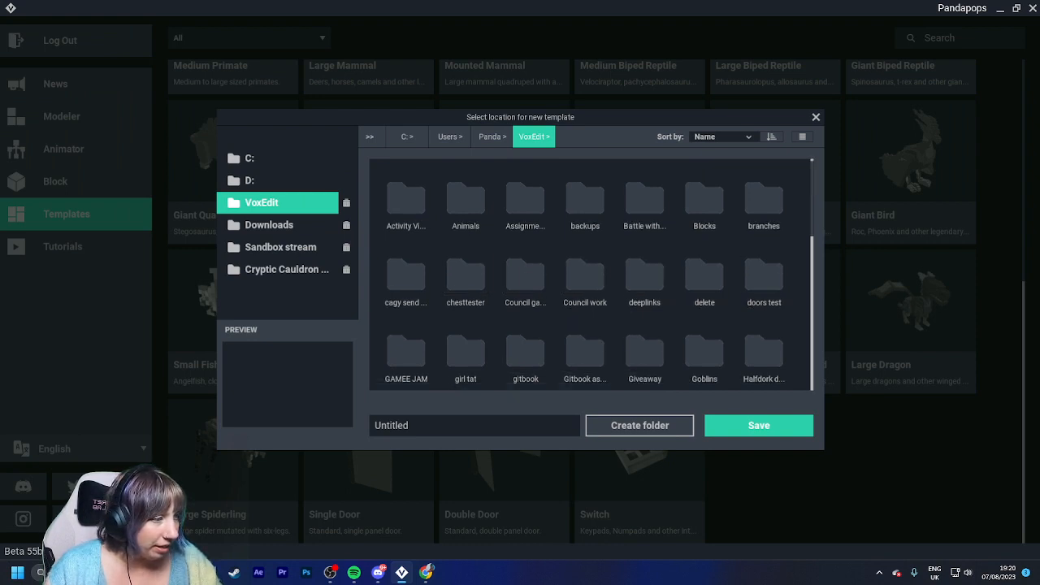
scroll(764, 341, "down", 1)
double_click(764, 335)
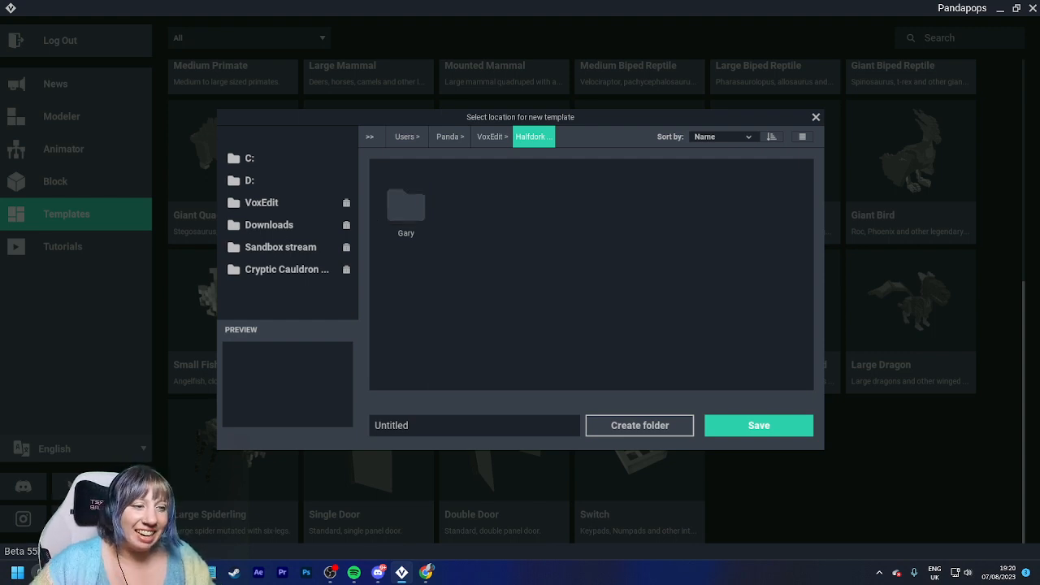
- Name the new template asset "Scrappy adult" and save it in the Halfdork folder
double_click(394, 426)
type("Scvrappyt")
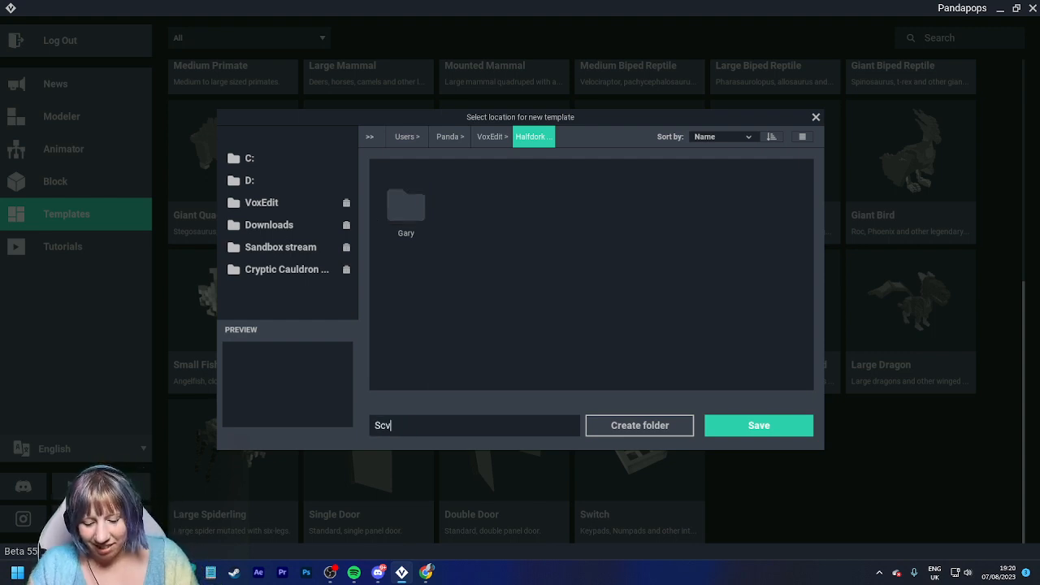
key("BackSpace")
key("BackSpace")
key("BackSpace")
key("BackSpace")
key("BackSpace")
key("BackSpace")
key("BackSpace")
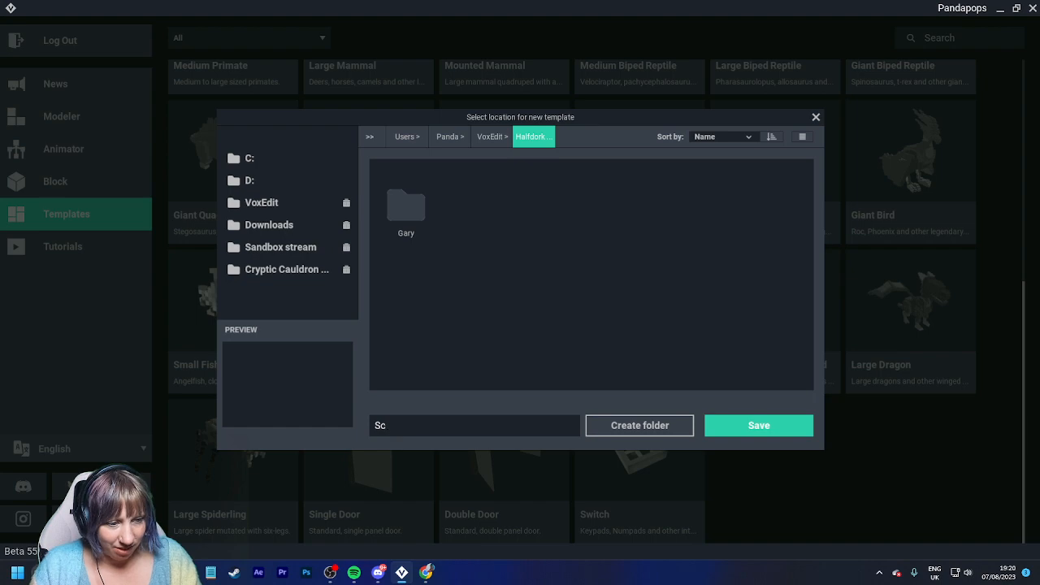
type("rappy adult")
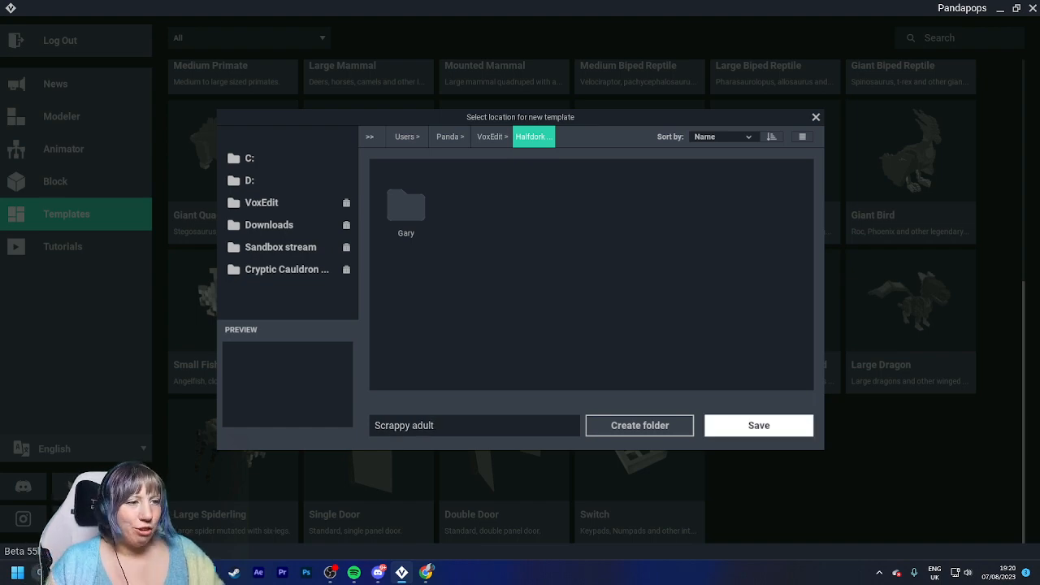
left_click(758, 426)
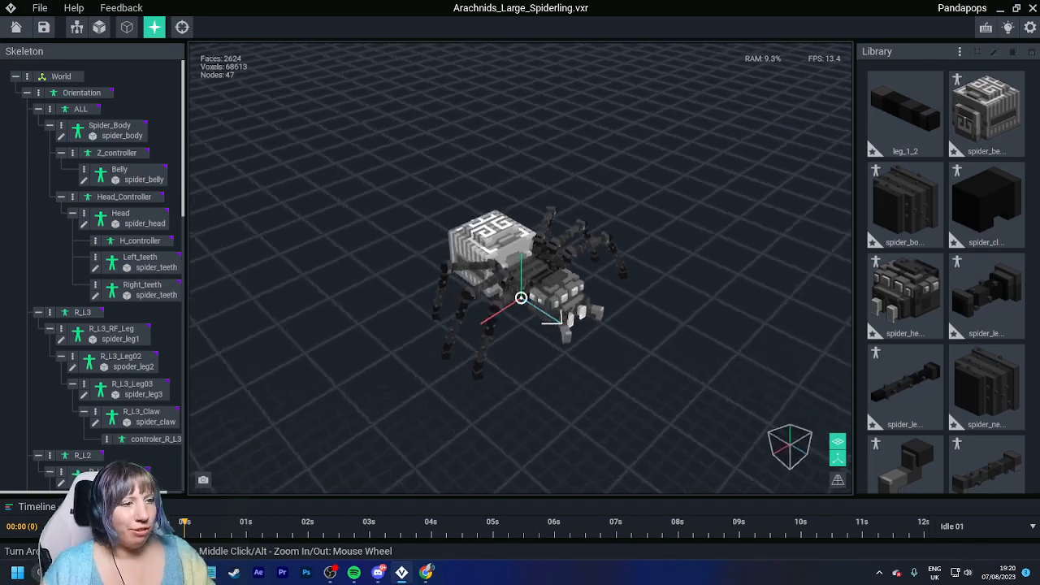
- Inspect the spiderling template from several angles, check its R_L3_RF_Leg node, and return to the home screen
right_click_drag(406, 268, 500, 268)
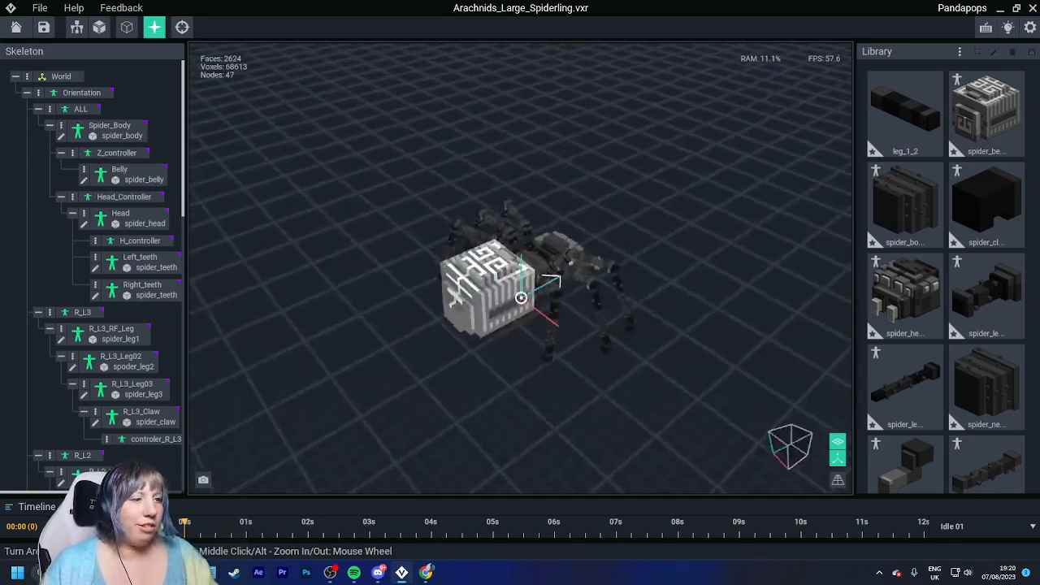
right_click_drag(561, 296, 651, 366)
scroll(581, 369, "up", 5)
scroll(622, 378, "down", 2)
left_click(563, 345)
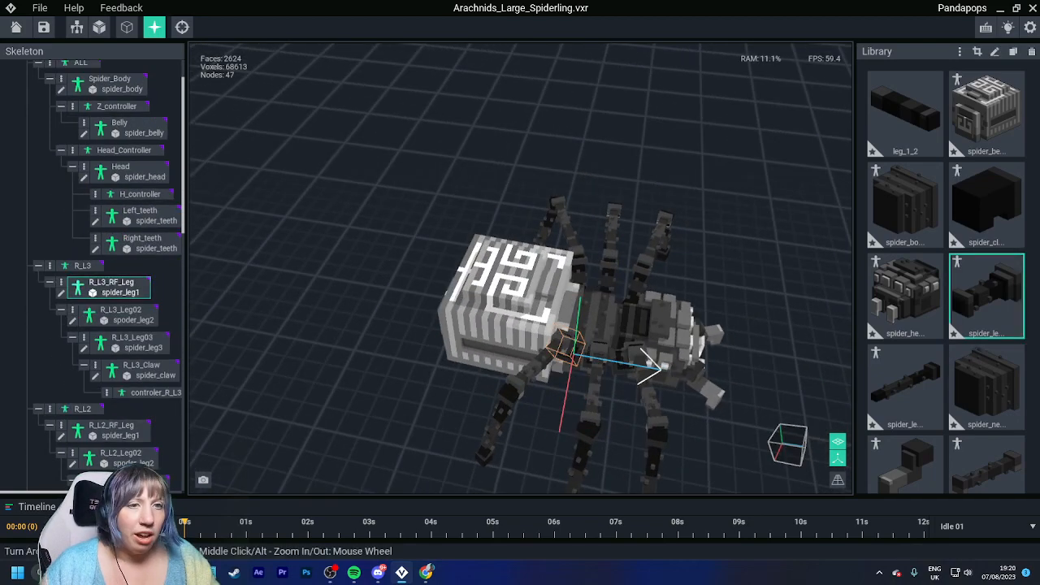
left_click(16, 27)
left_click(406, 209)
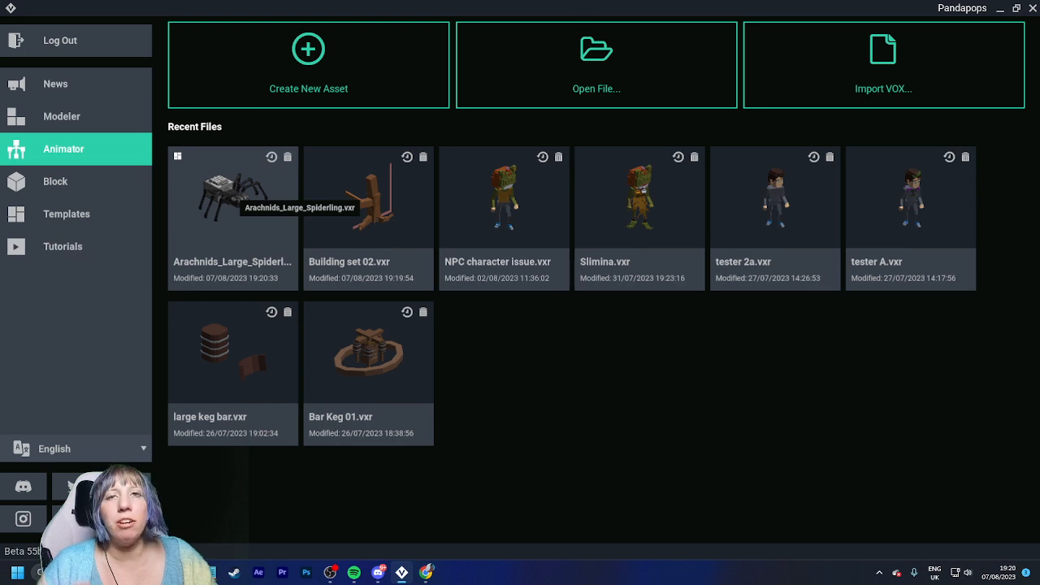
- Create a new Animator asset named "Scrappy unlock adult" in the Halfdork folder
left_click(308, 65)
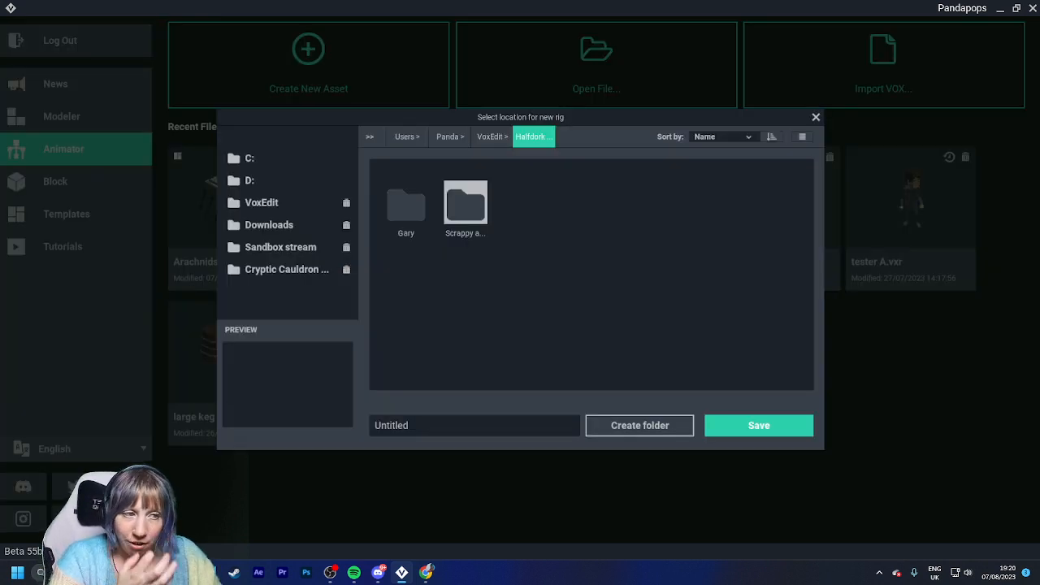
double_click(392, 426)
type("Scrap")
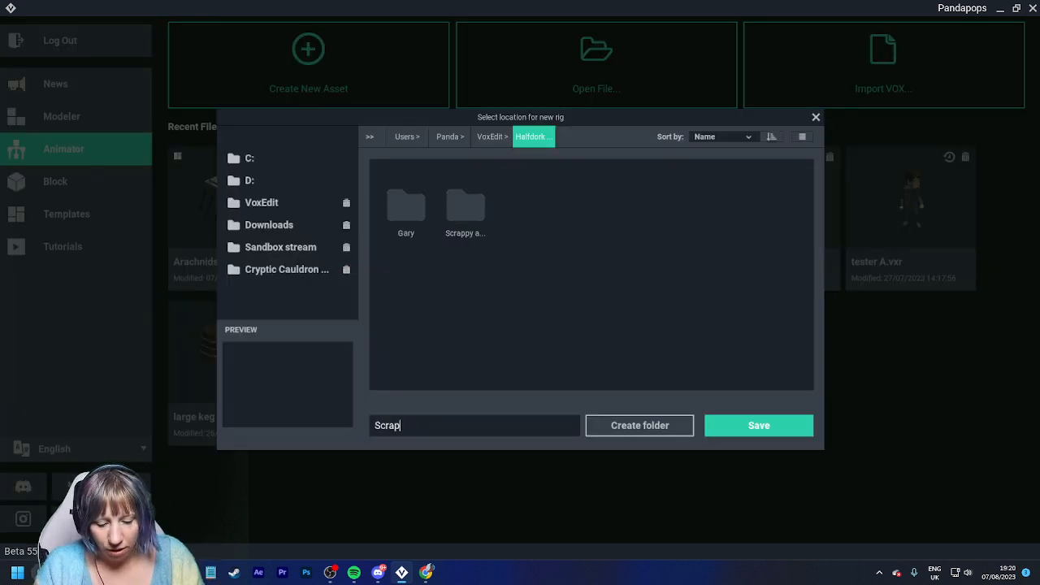
type("py unlock")
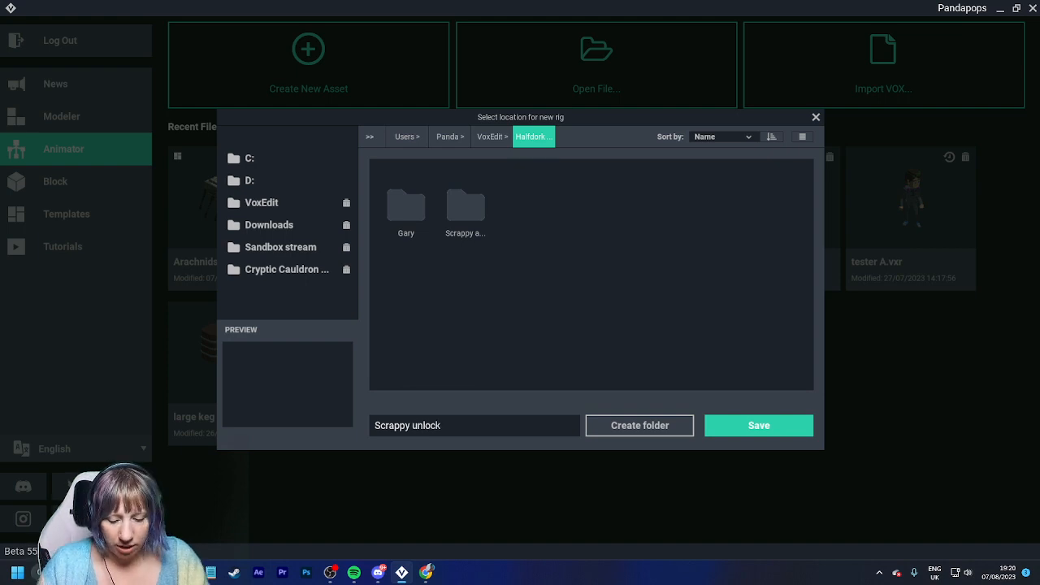
type(" adult")
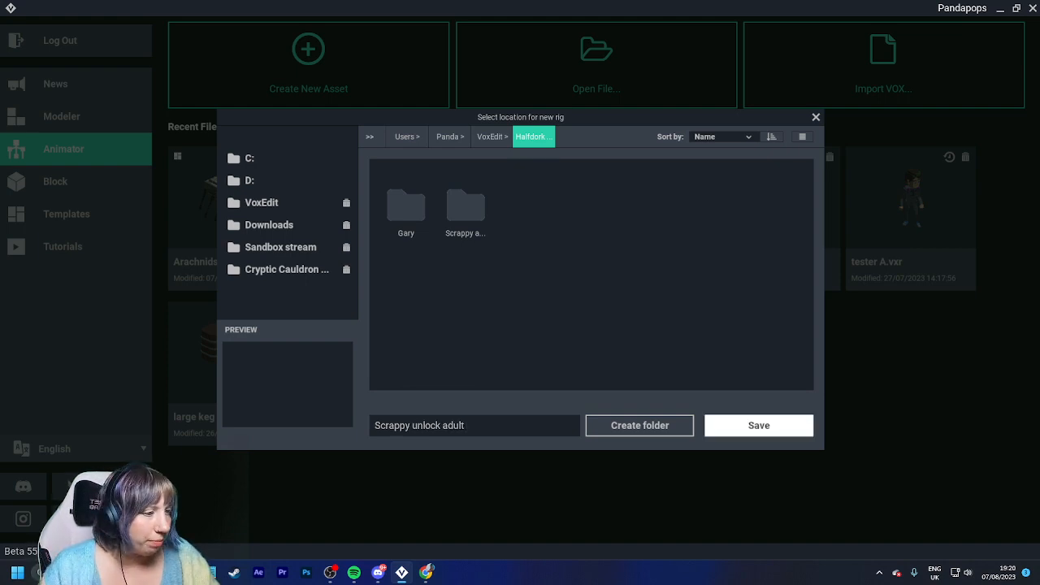
key("Return")
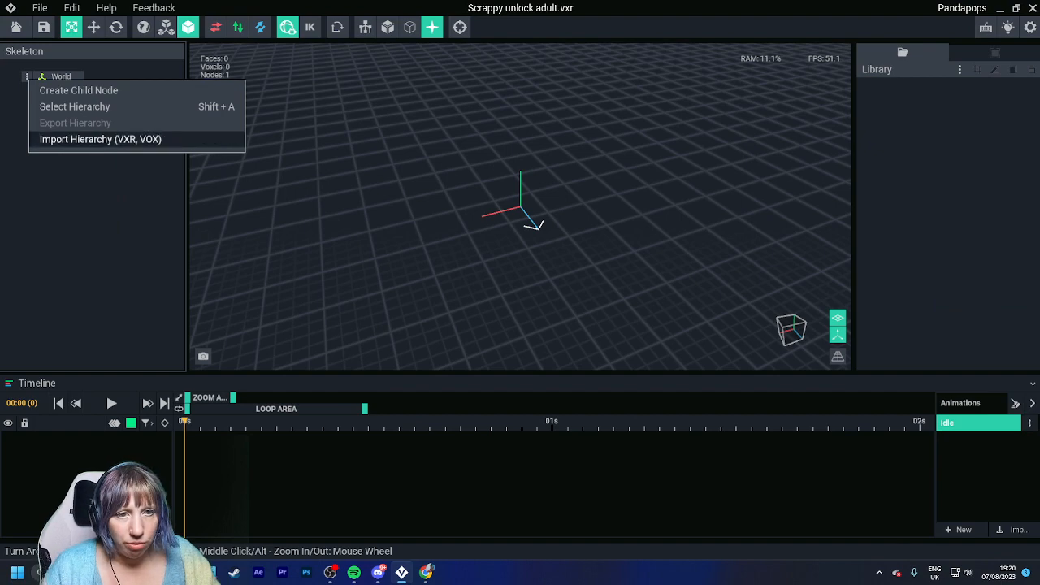
- Import the Arachnids_Large_Spiderling rig from the Scrappy adult folder as a hierarchy under the World node
left_click(100, 139)
double_click(465, 208)
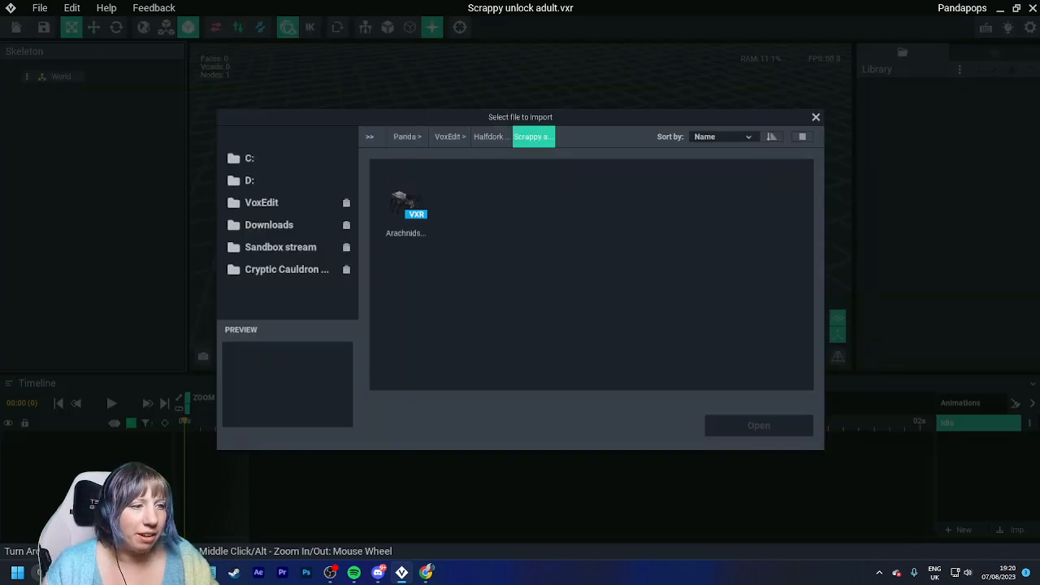
left_click(406, 203)
left_click(759, 425)
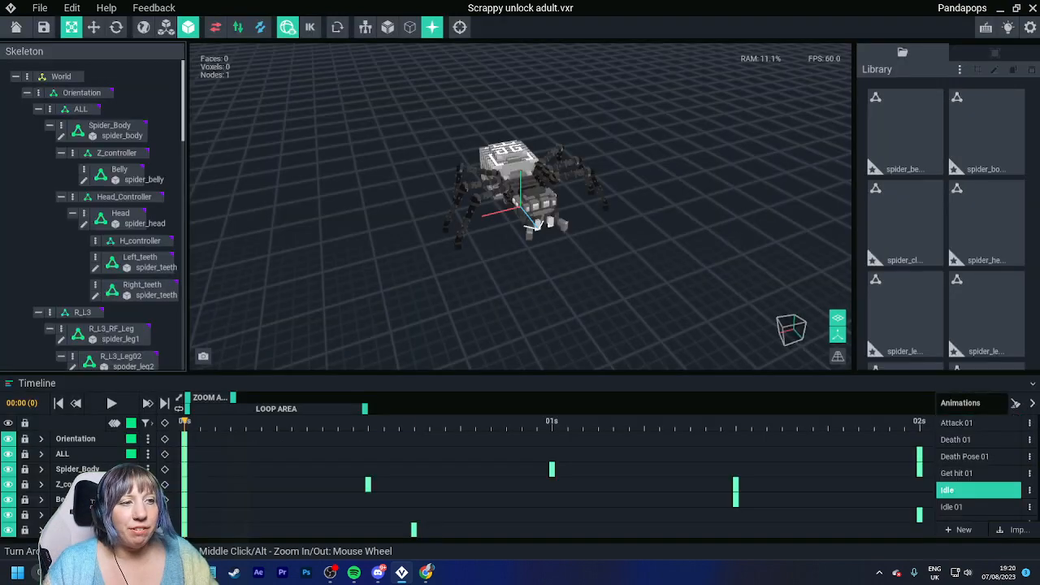
- Duplicate the R_L3_RF_Leg node with its child parts and offset the copy from the original toward the belly
right_click_drag(390, 183, 463, 166)
scroll(464, 167, "up", 4)
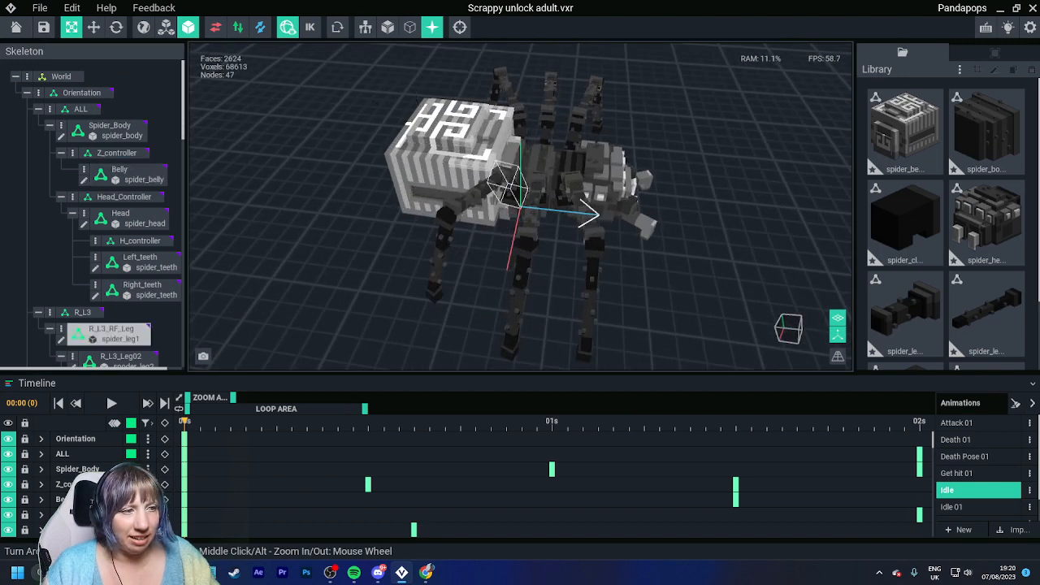
left_click(507, 187)
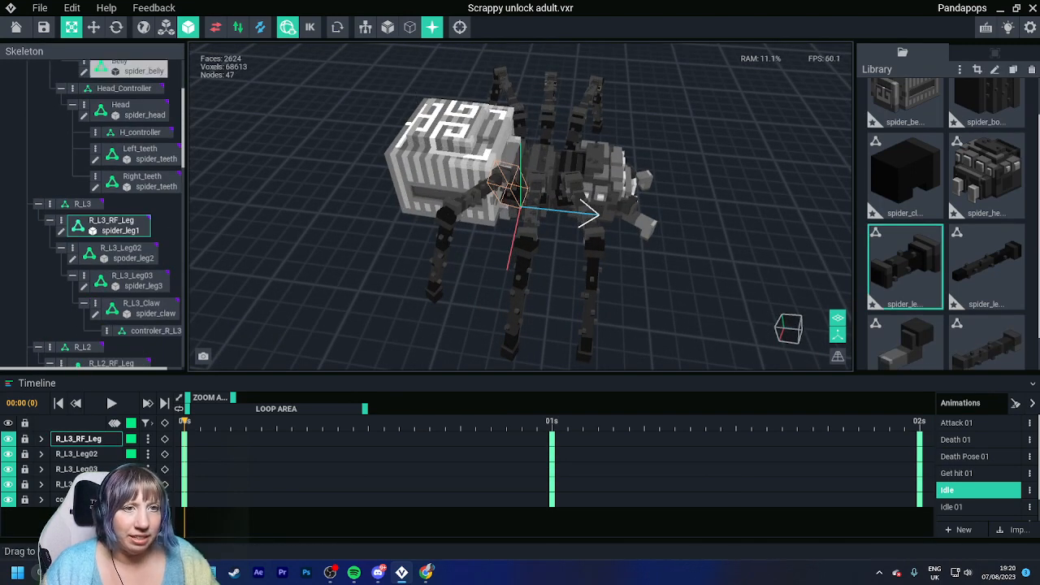
key("w")
left_click_drag(563, 209, 523, 199)
right_click_drag(536, 199, 510, 221)
scroll(510, 219, "up", 4)
left_click_drag(512, 169, 539, 215)
- Rotate the duplicated R_L3_RF_Leg so it spreads apart from the original rear leg
key("e")
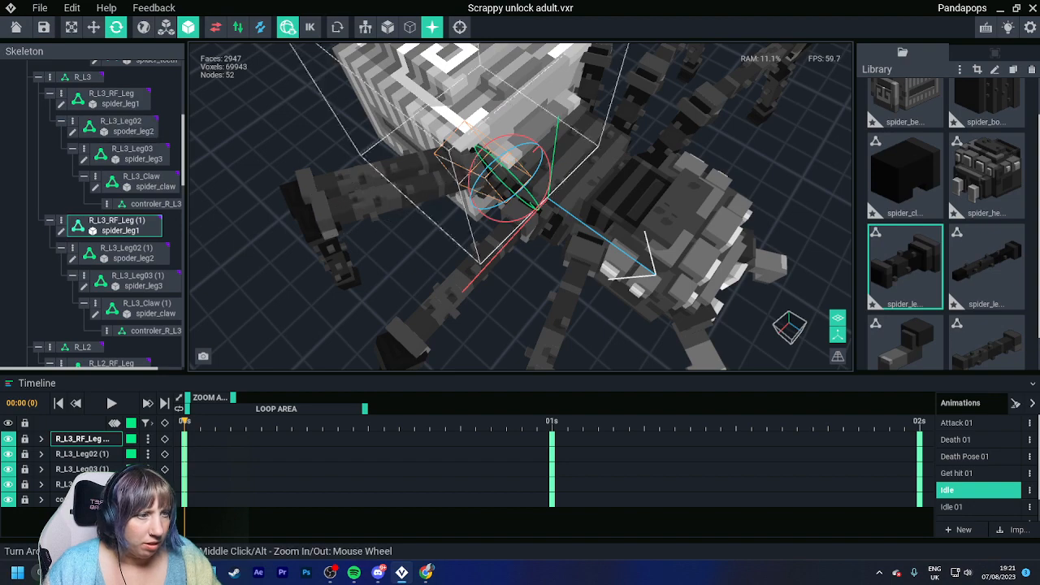
right_click_drag(481, 253, 482, 237)
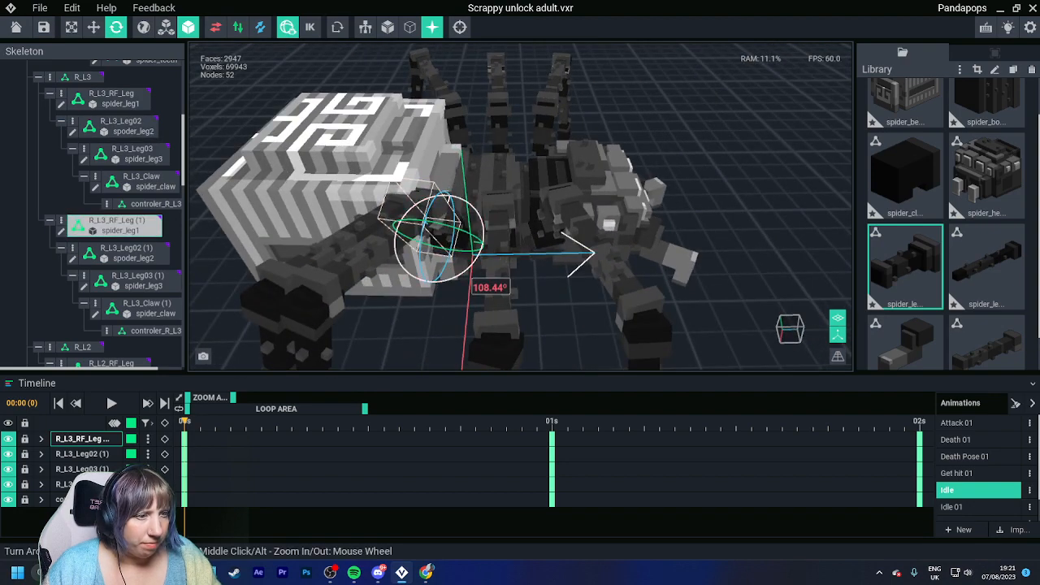
left_click_drag(471, 271, 452, 275)
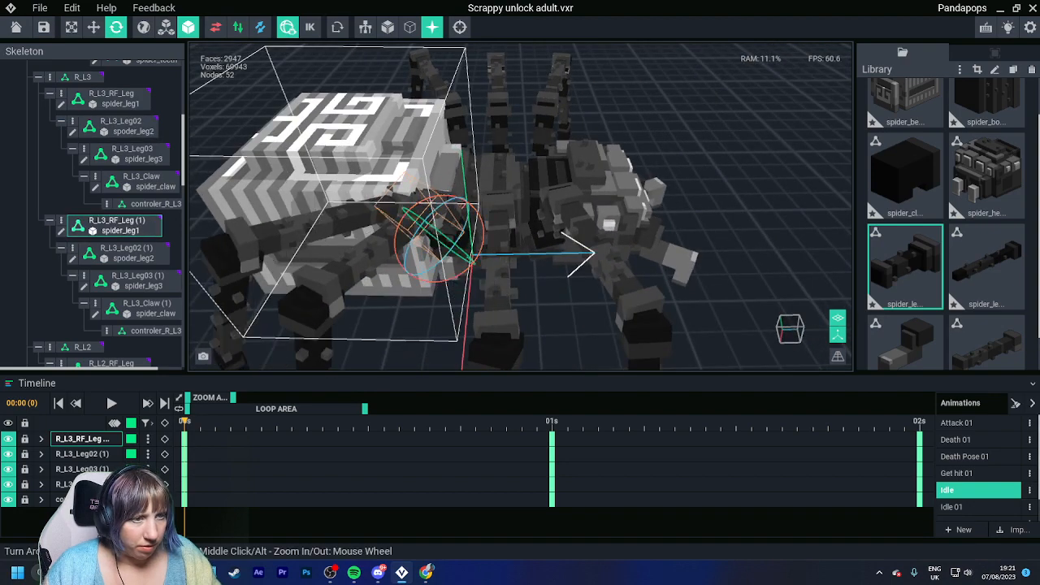
- Duplicate the L_L3_RF_Leg node on the opposite side and offset the copy toward the belly
right_click_drag(449, 252, 559, 264)
left_click(560, 269)
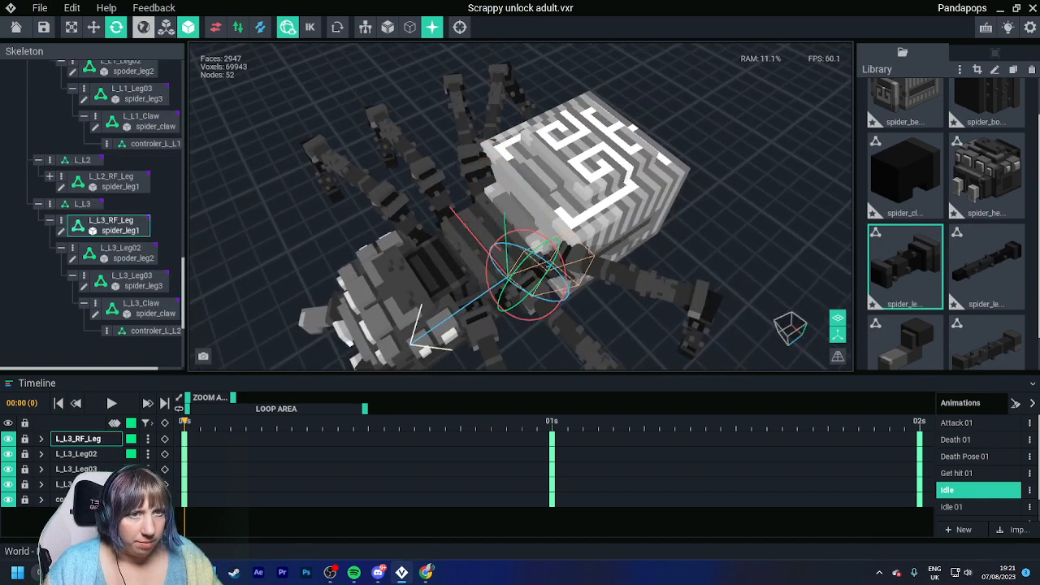
left_click(93, 27)
left_click_drag(551, 237, 569, 221, "shift")
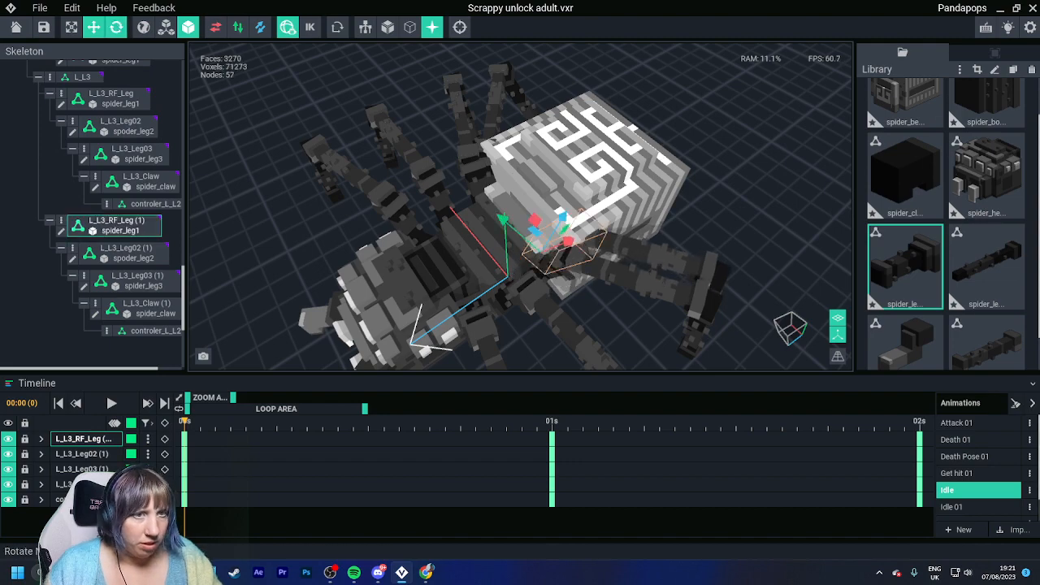
- Rotate the duplicated L_L3_RF_Leg toward the rear and nudge its attachment point beside the belly
left_click(117, 27)
mouse_move(549, 294)
left_mouse_down()
mouse_move(572, 293)
mouse_move(561, 293)
left_mouse_up()
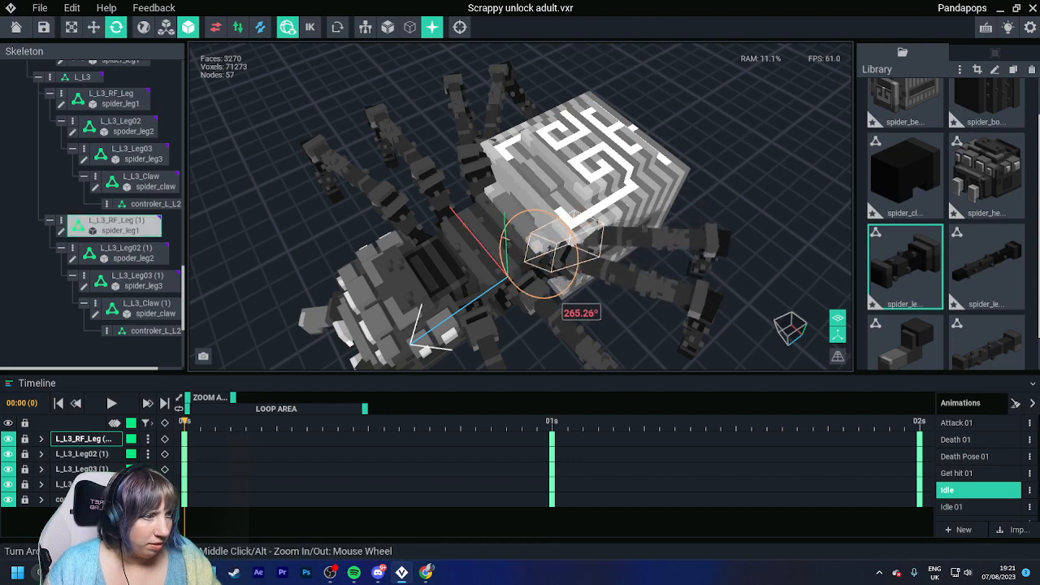
right_click_drag(566, 281, 567, 262)
left_click(94, 27)
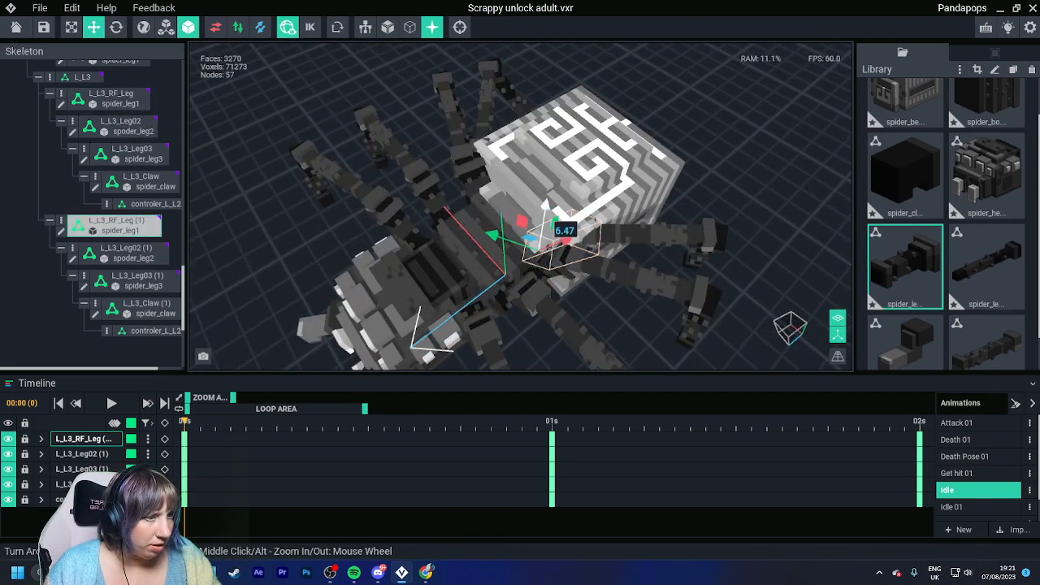
left_click_drag(544, 215, 545, 219)
- Play the Idle animation, shorten its loop area, and return to frame 0 with the duplicated L_L3_RF_Leg selected
left_click(650, 317)
right_click_drag(650, 317, 565, 286)
left_click(111, 403)
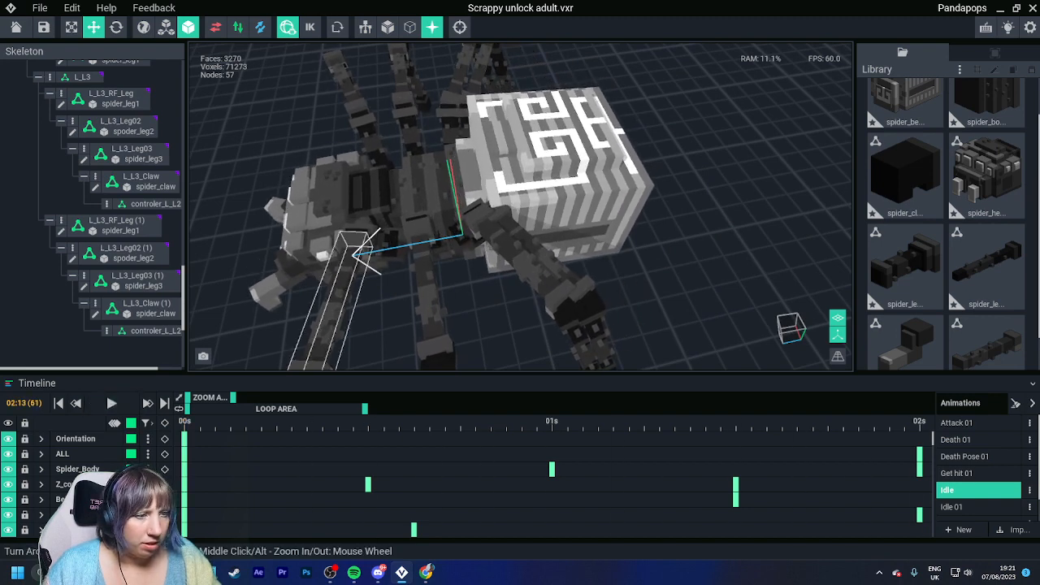
left_click(517, 240)
right_click_drag(569, 313, 556, 237)
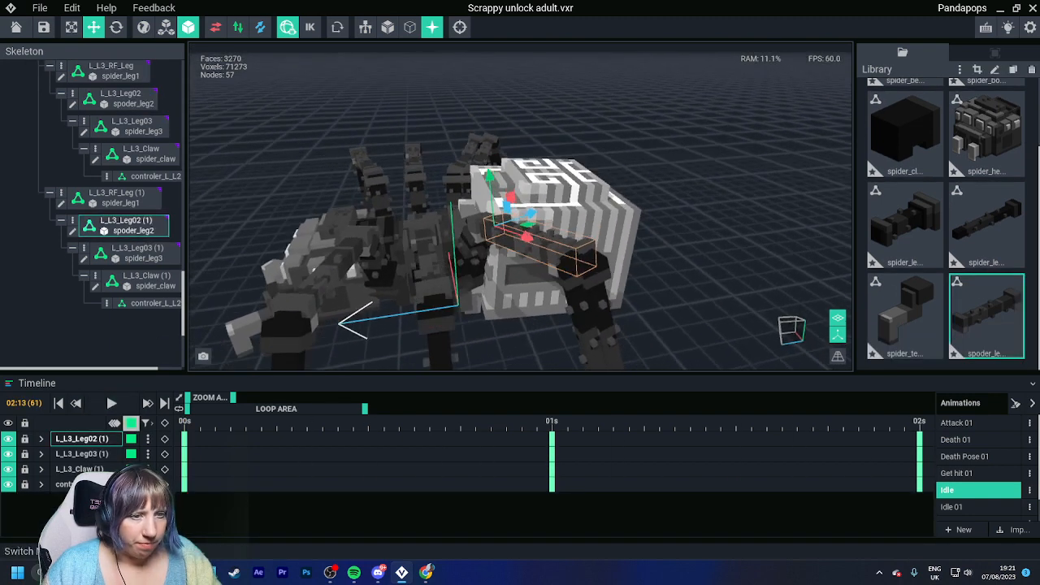
left_click(118, 198)
left_click_drag(365, 409, 288, 409)
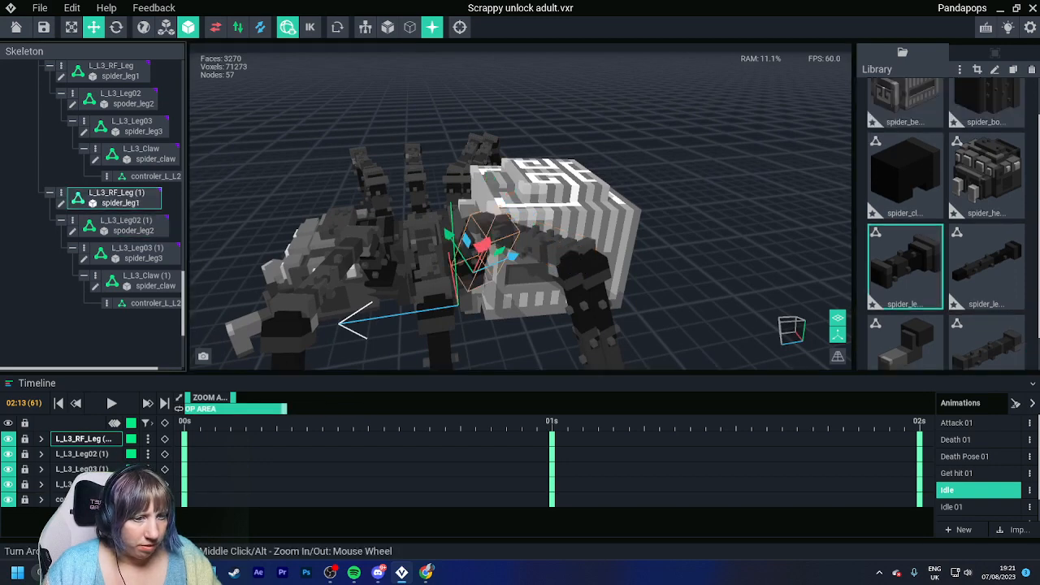
left_click(186, 422)
right_click_drag(574, 223, 553, 291)
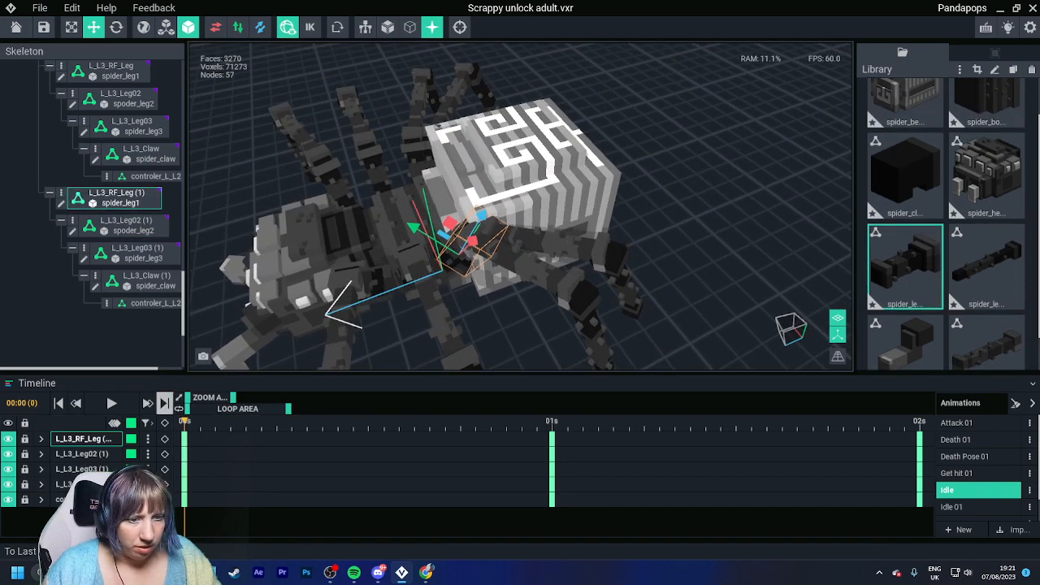
- Switch on the timeline's keyframe option and nudge the duplicated L_L3_RF_Leg toward the belly at frames 0 and 1
left_click(115, 424)
left_click_drag(482, 216, 486, 211)
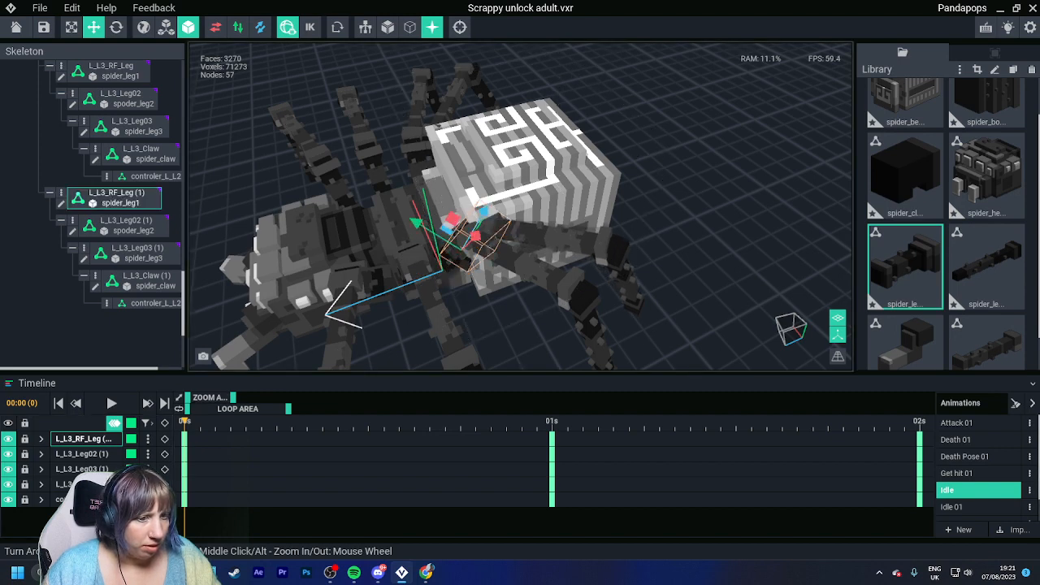
mouse_move(185, 421)
left_mouse_down()
mouse_move(415, 421)
mouse_move(200, 421)
left_mouse_up()
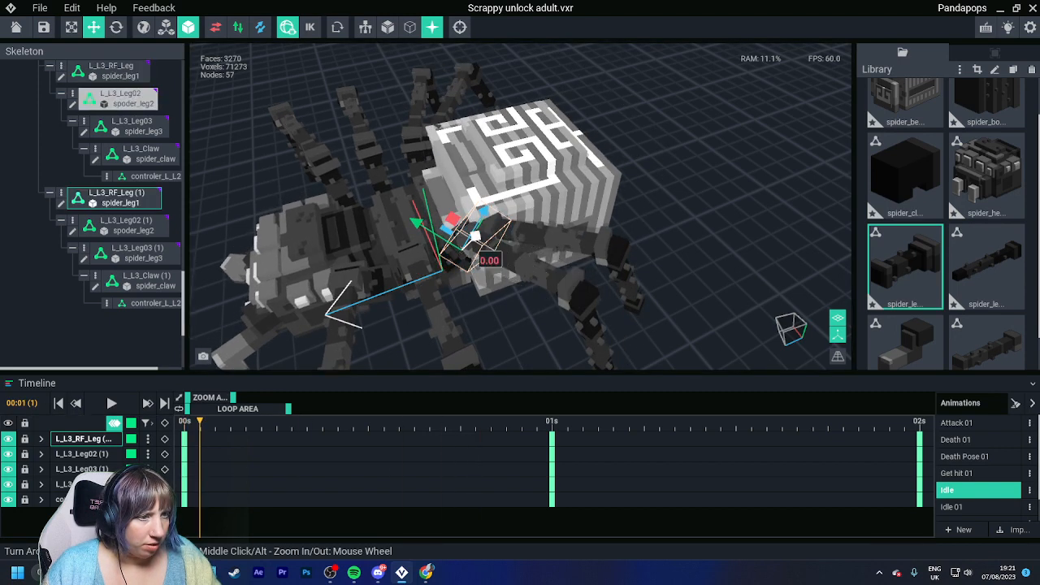
left_click_drag(484, 211, 485, 209)
mouse_move(200, 421)
left_mouse_down()
mouse_move(186, 421)
mouse_move(552, 421)
mouse_move(185, 421)
left_mouse_up()
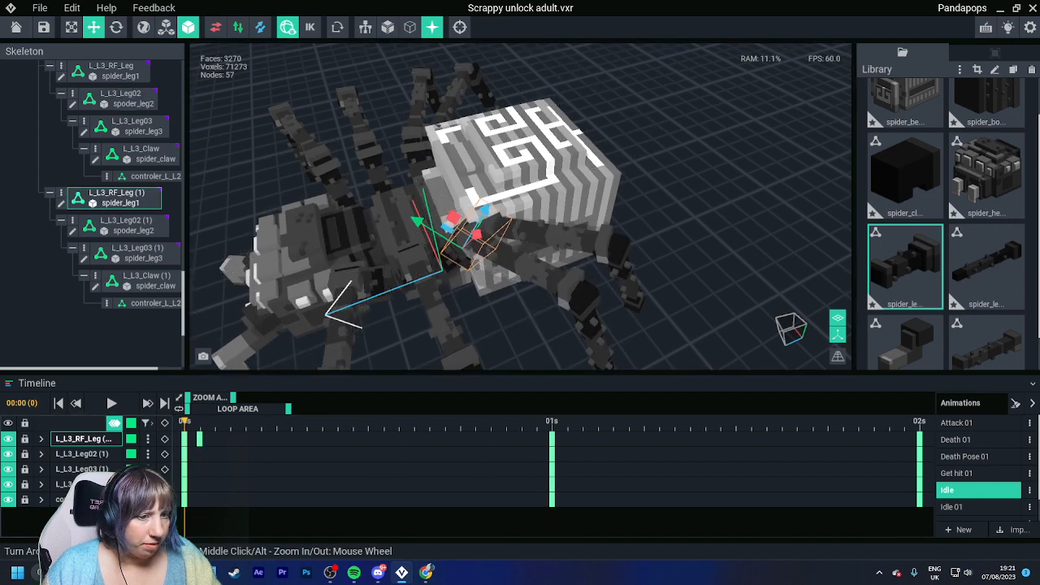
- Rotate the duplicated L_L3_RF_Leg at frame 1 and at the one-second keyframe of the Idle animation
left_click(200, 421)
left_click(116, 27)
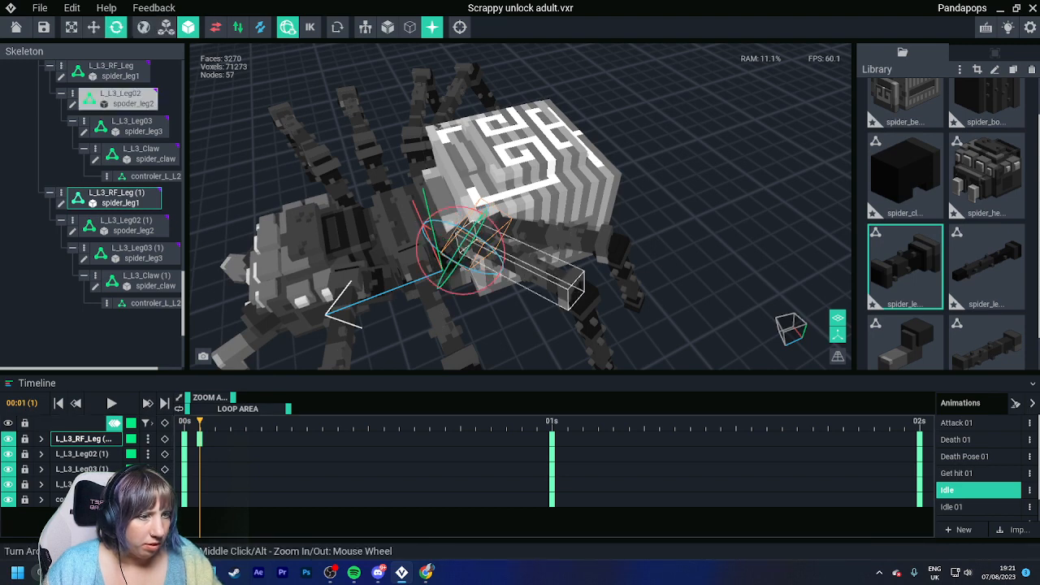
left_click_drag(490, 281, 488, 289)
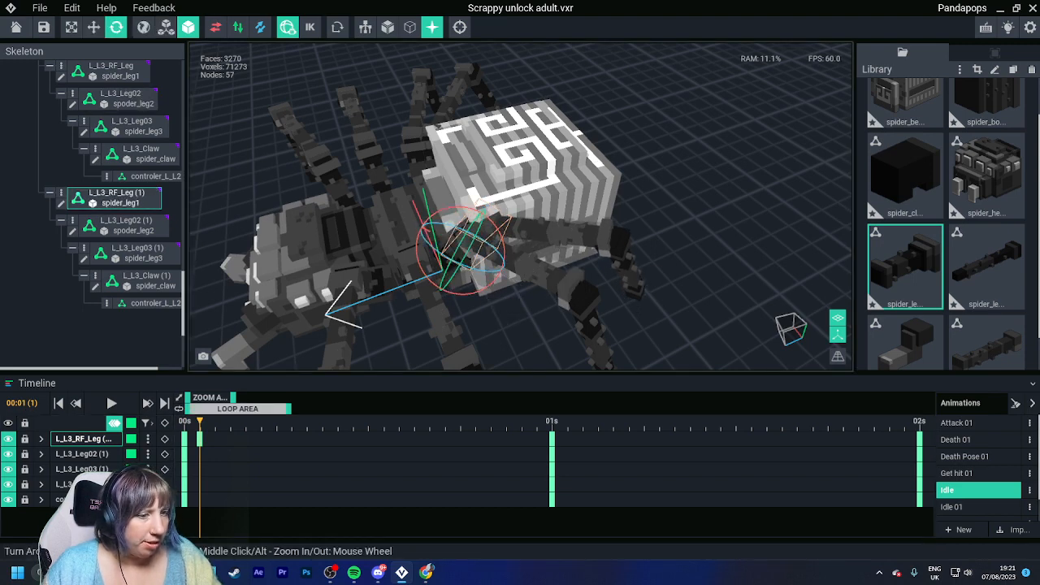
left_click_drag(200, 422, 553, 421)
left_click_drag(491, 281, 501, 267)
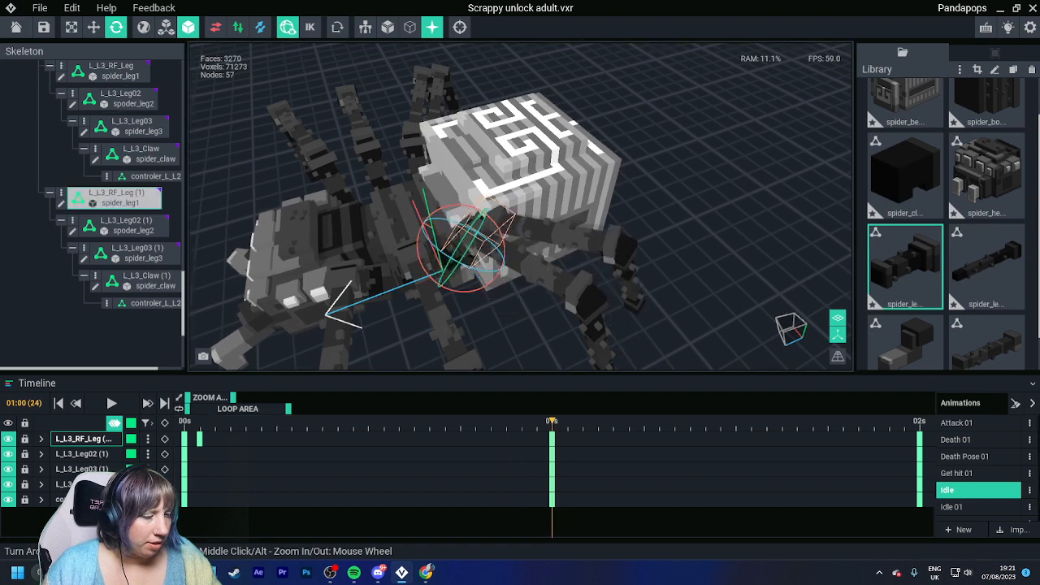
left_click_drag(552, 421, 186, 422)
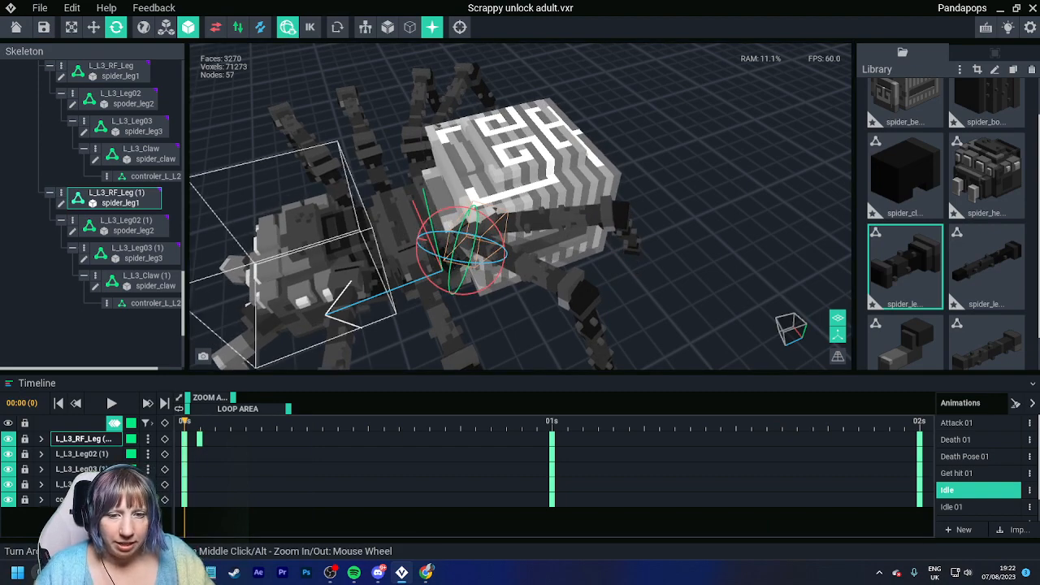
- Select the duplicated R_L3_RF_Leg at frame 1, adjust its rotation, and check the whole spider
right_click_drag(366, 244, 567, 265)
middle_click_drag(566, 265, 536, 105)
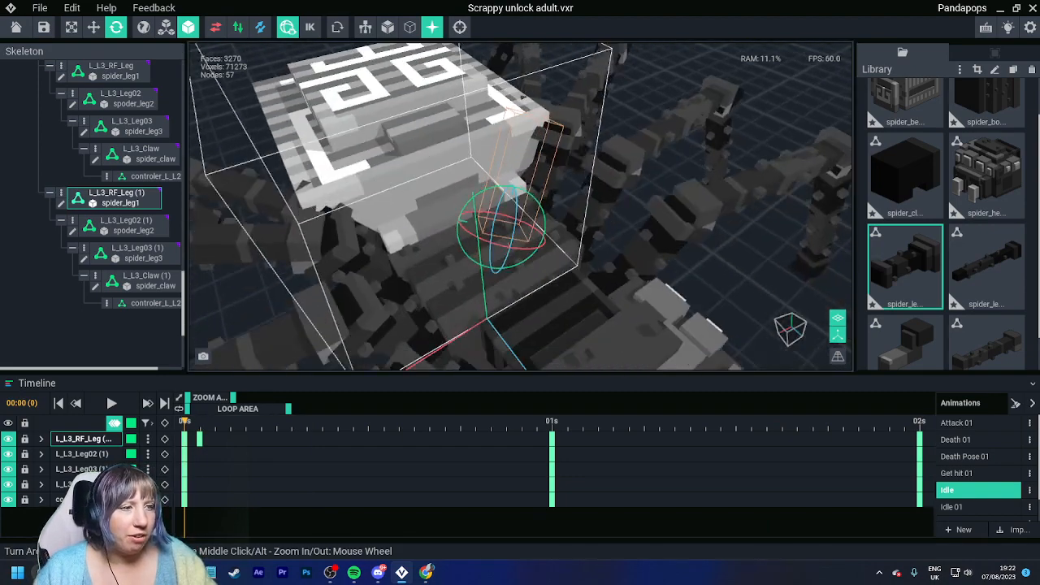
scroll(536, 105, "down", 3)
right_click_drag(366, 256, 432, 269)
scroll(431, 269, "up", 3)
left_click(409, 269)
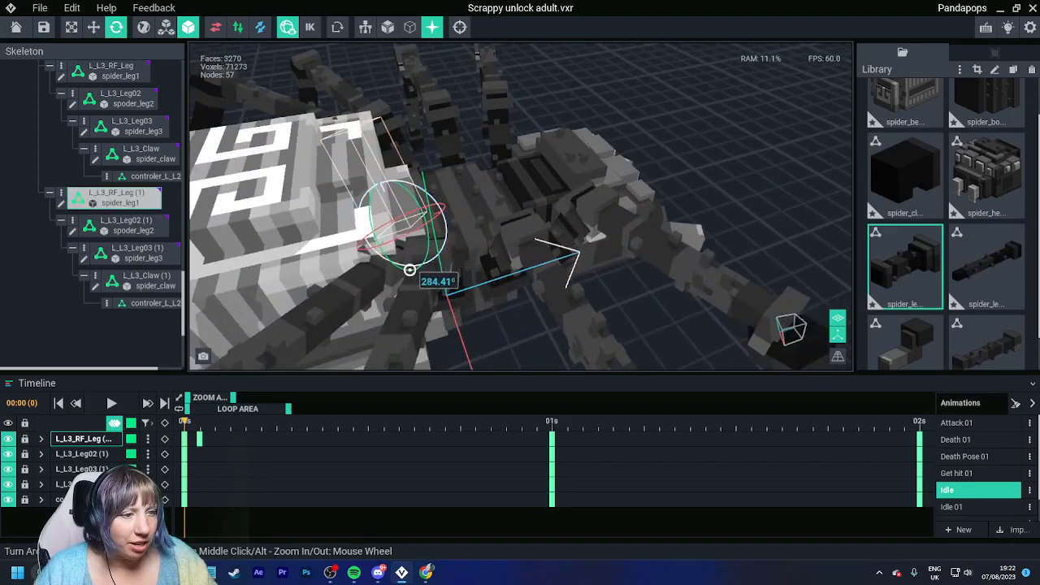
left_click(359, 303)
right_click_drag(479, 333, 452, 317)
left_click(430, 287)
left_click(200, 421)
middle_click_drag(452, 317, 443, 264)
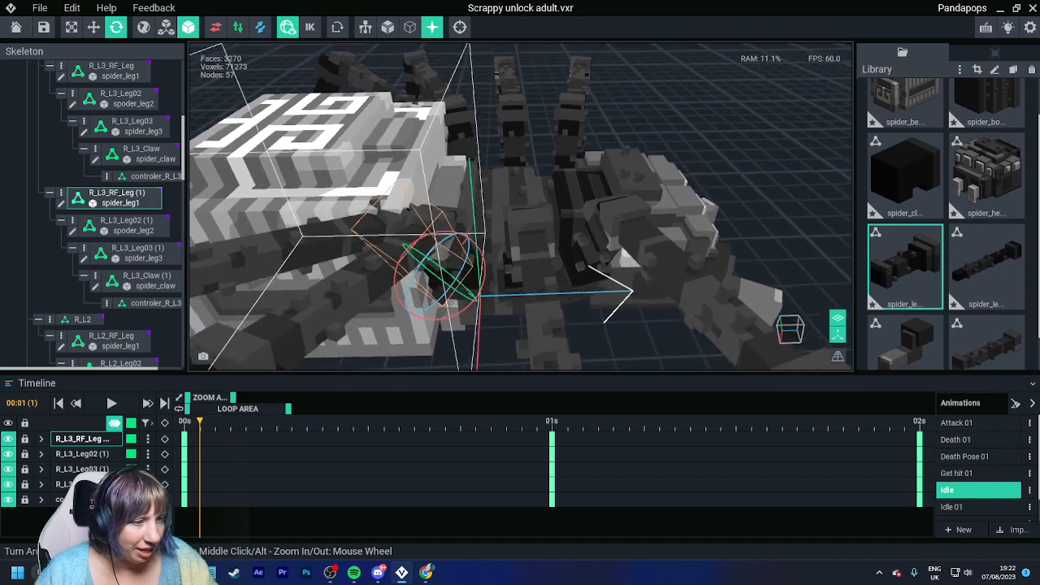
right_click_drag(443, 264, 439, 272)
left_click_drag(429, 313, 480, 302)
left_click(94, 27)
left_click(458, 315)
right_click_drag(457, 313, 621, 319)
scroll(418, 341, "down", 5)
middle_click_drag(565, 333, 487, 268)
right_click_drag(488, 269, 465, 268)
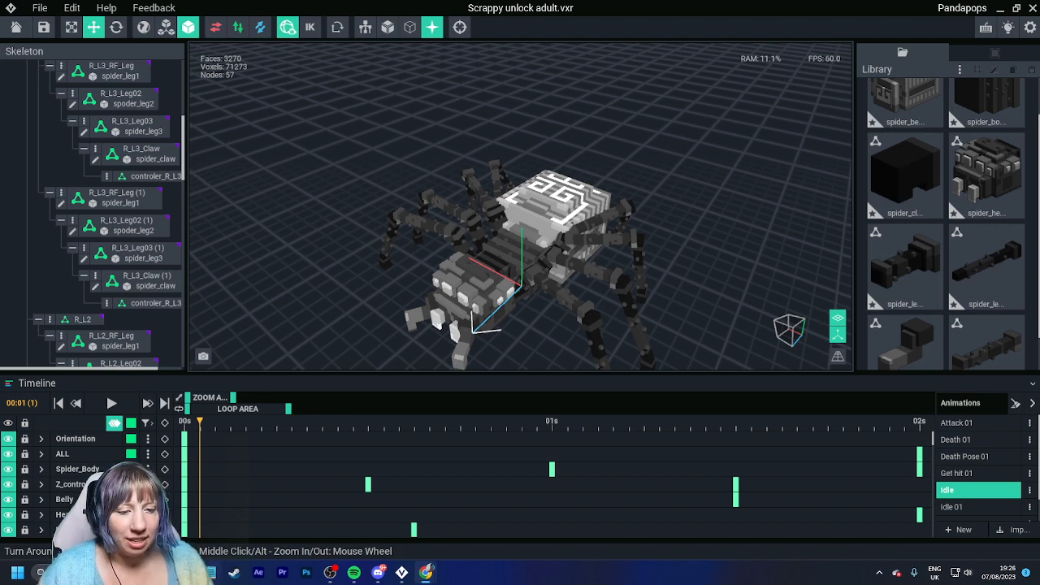
- Open the spider_belly model for voxel editing and view its patterned upper surface
mouse_move(426, 573)
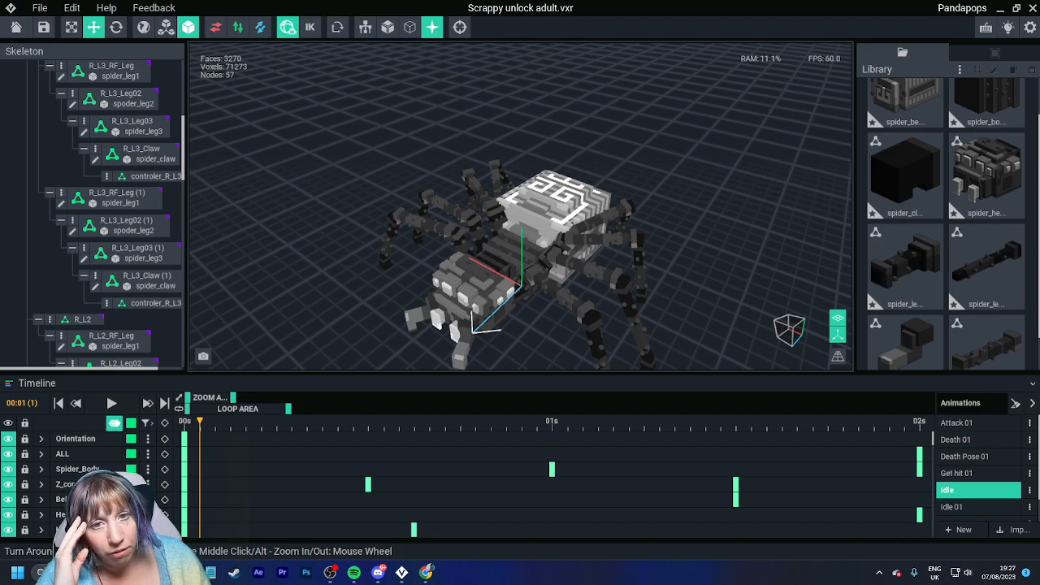
right_click_drag(557, 203, 382, 208)
scroll(586, 288, "up", 3)
left_click(557, 167)
key("Tab")
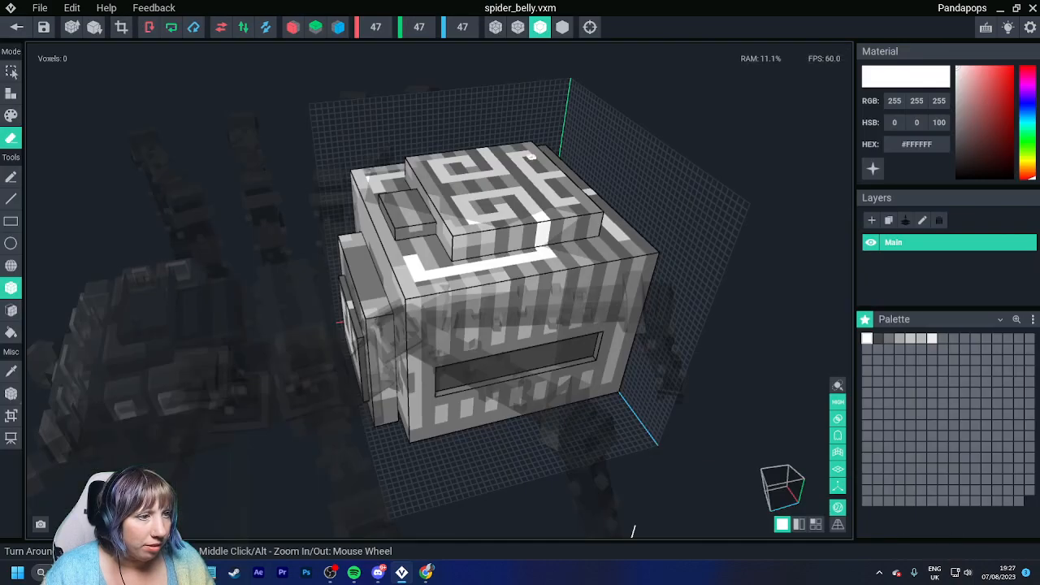
scroll(463, 119, "up", 3)
right_click_drag(410, 82, 462, 200)
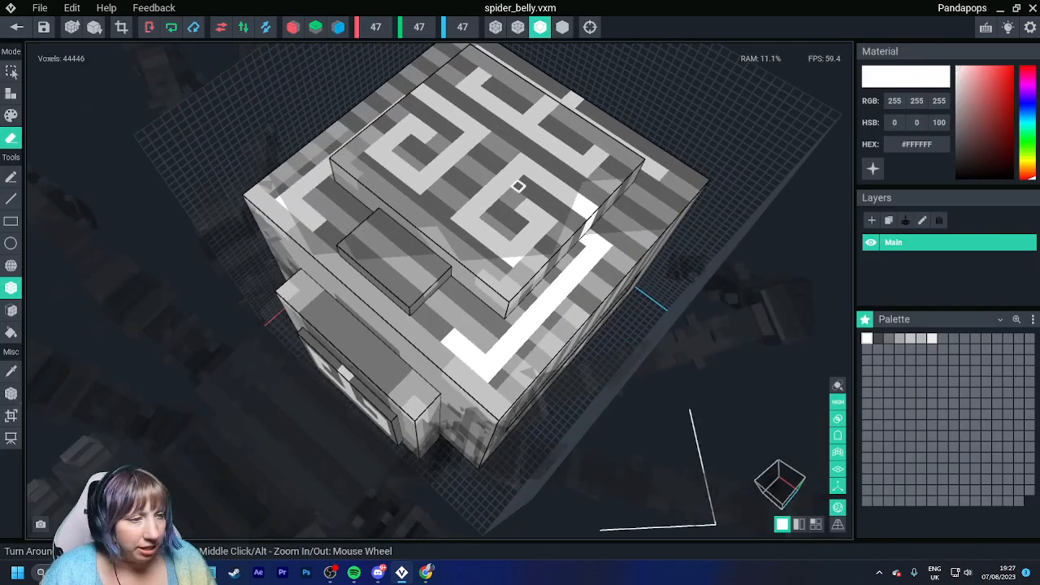
key("alt")
- Load the "wall colours" PNG from the VE_PAL folder in Downloads as the belly model's palette
left_click(1032, 320)
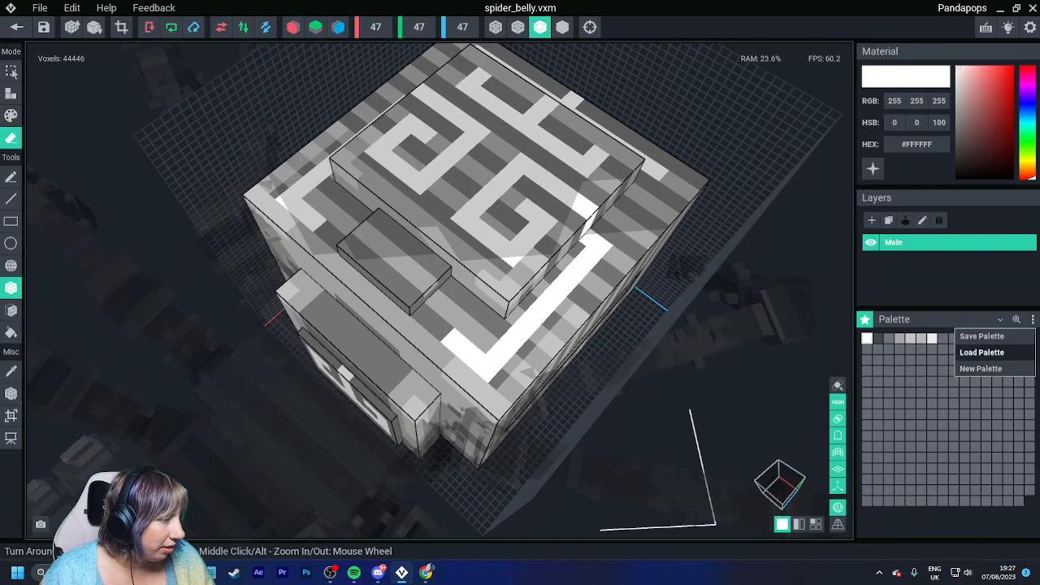
left_click(994, 351)
left_click(277, 203)
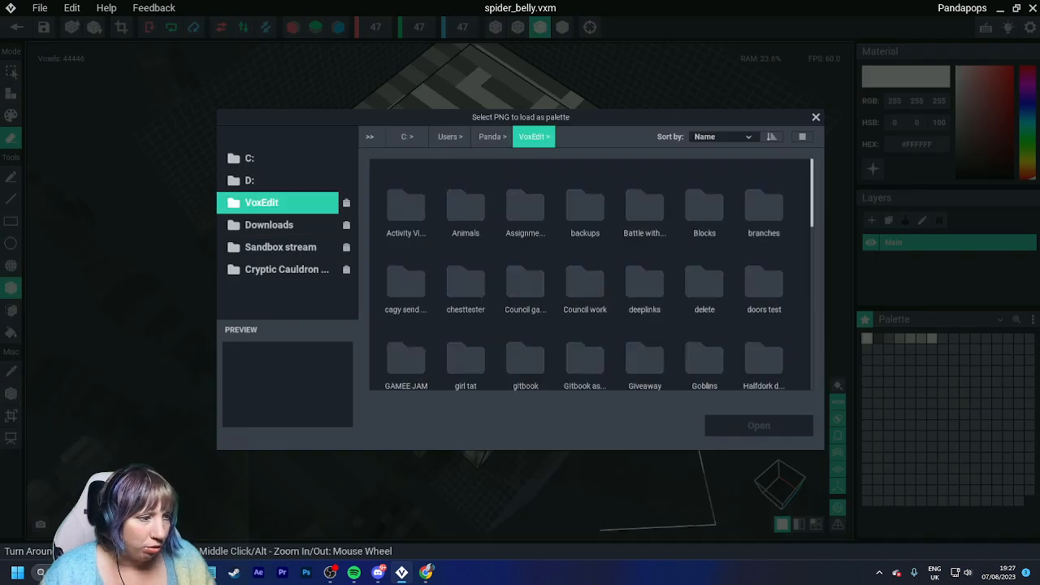
scroll(704, 318, "down", 5)
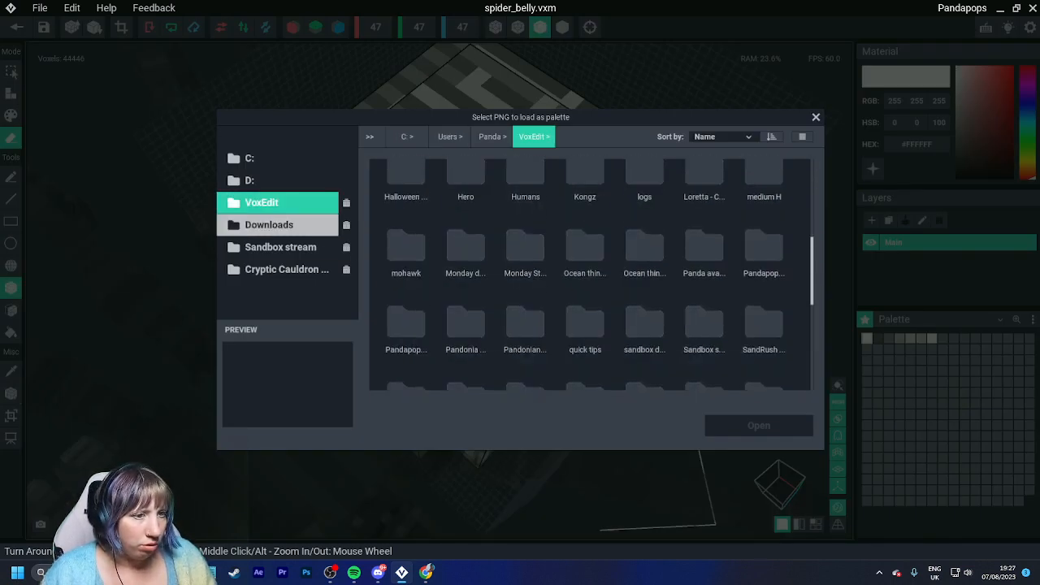
left_click(269, 225)
scroll(731, 280, "down", 5)
scroll(704, 284, "down", 3)
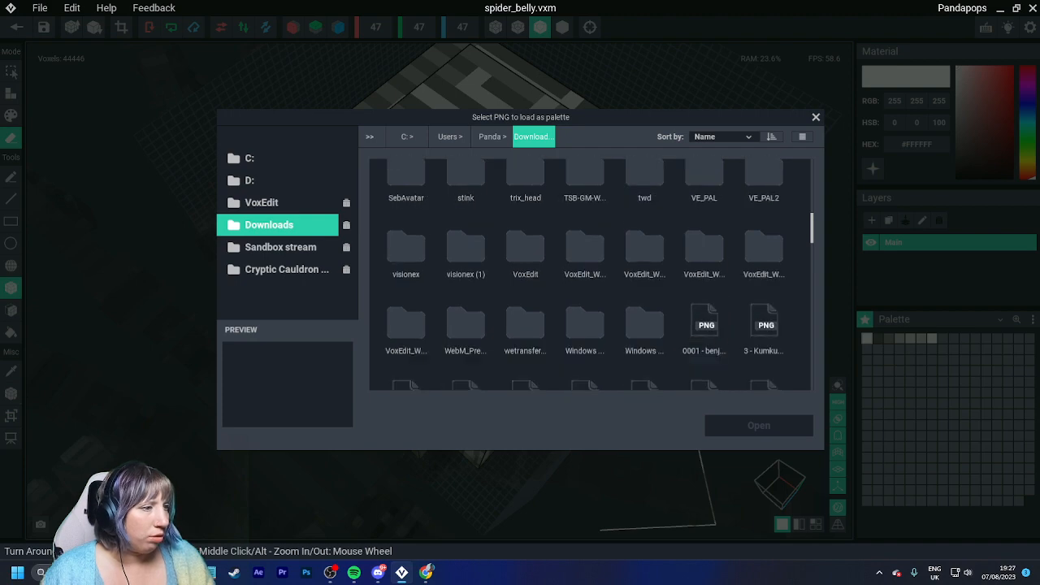
double_click(704, 173)
scroll(704, 321, "down", 1)
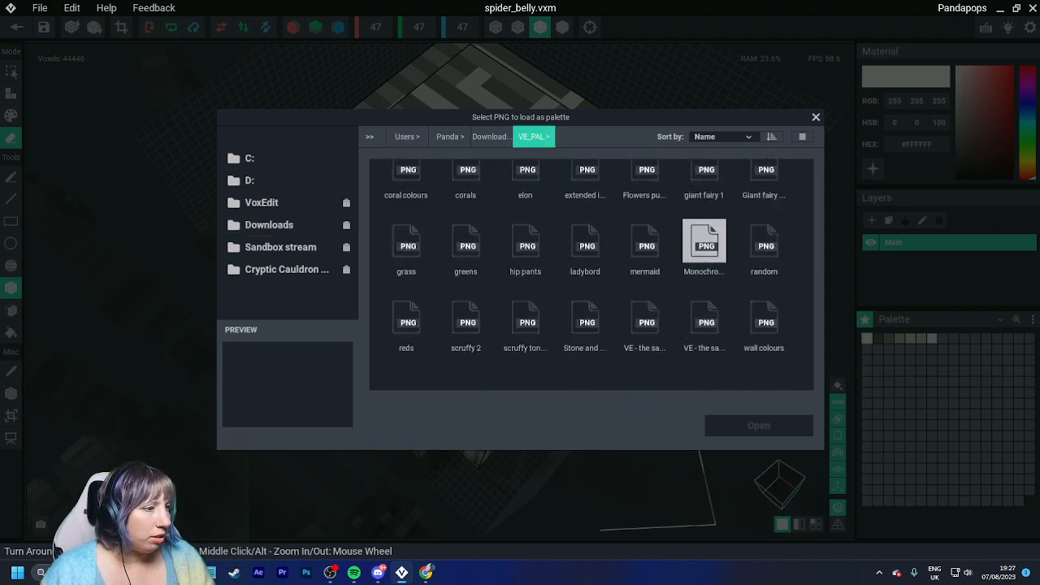
left_click(764, 319)
left_click(759, 426)
- Switch to painting voxels and colour the belly's upper ledge around the raised blocks with the muted green #889A62
right_click_drag(529, 299, 488, 284)
scroll(344, 239, "up", 1)
left_click(12, 115)
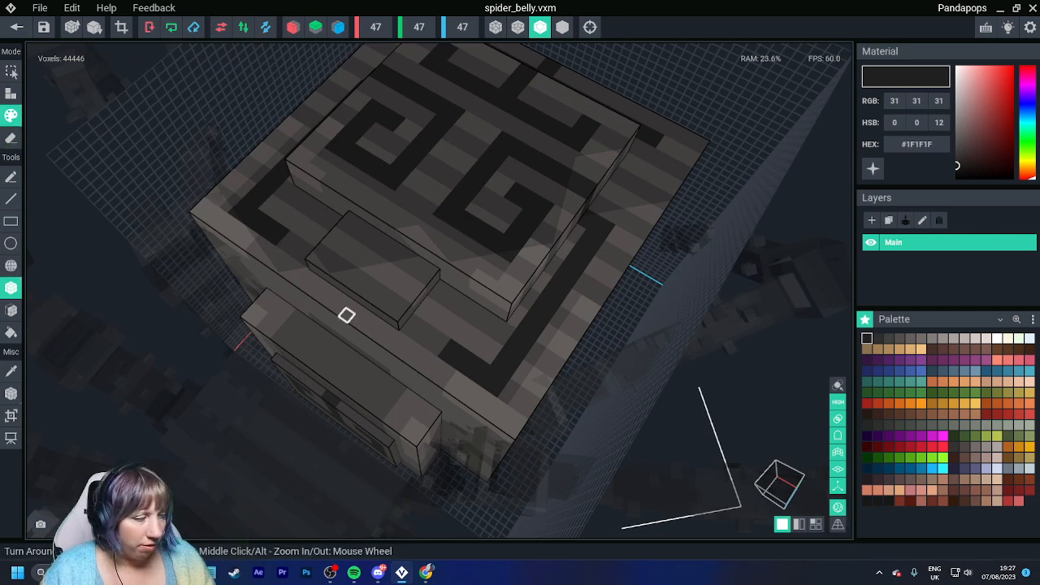
left_click(997, 447)
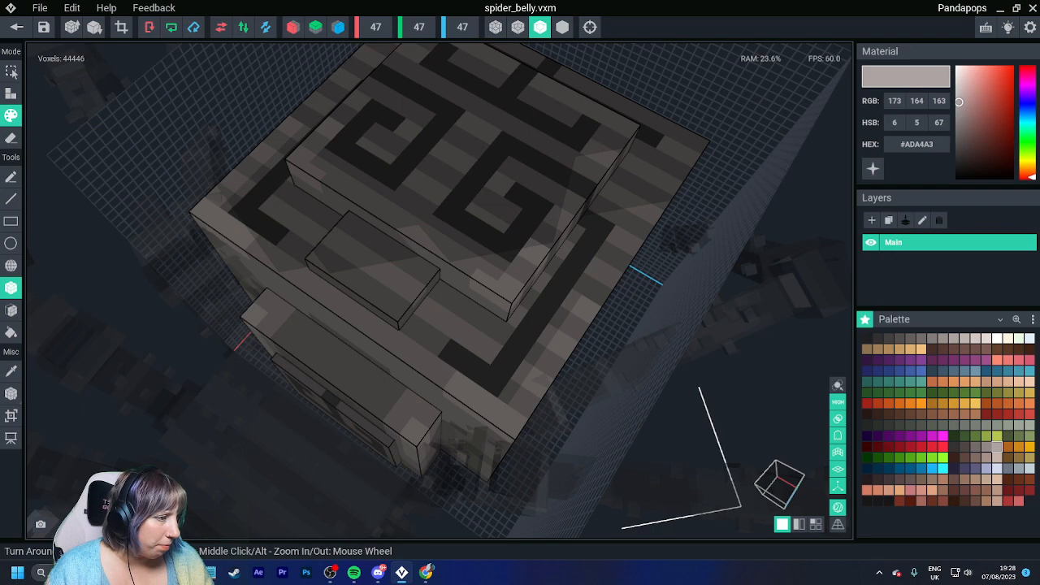
left_click(1030, 436)
scroll(515, 321, "down", 3)
right_click_drag(514, 321, 445, 203)
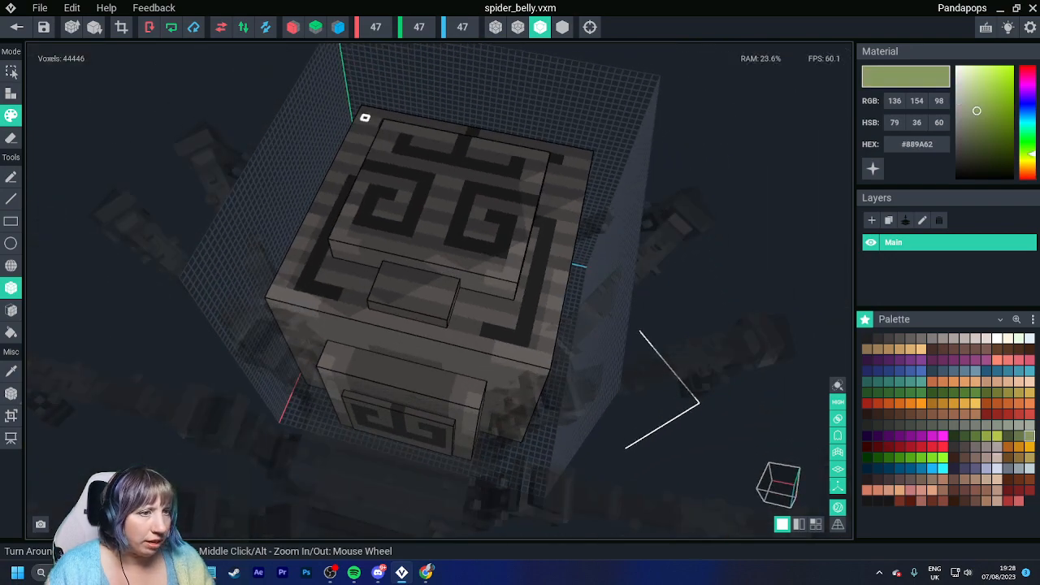
left_click_drag(365, 118, 534, 351)
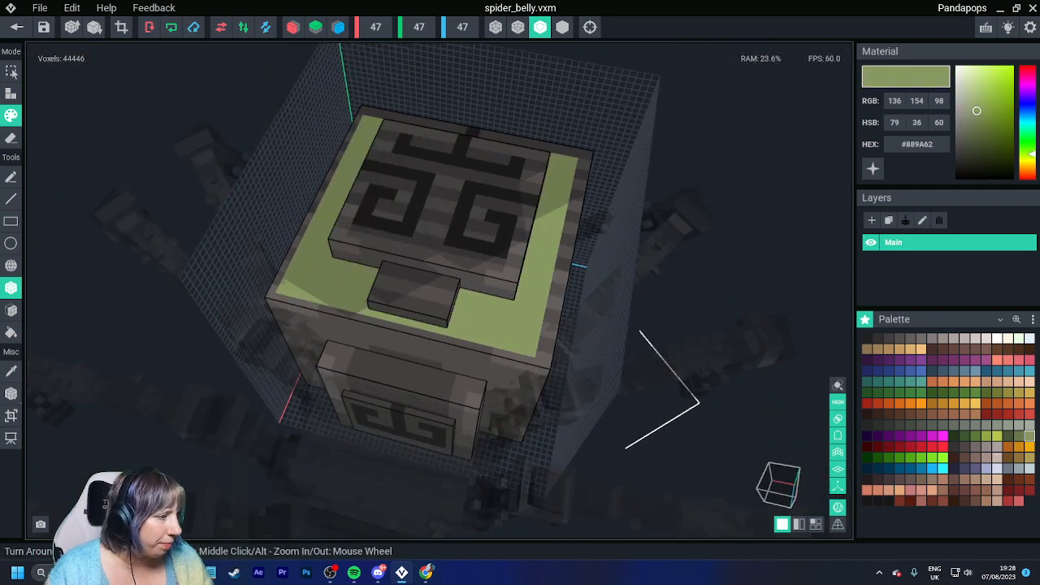
- Mix a pale mint #98D5C4 in a spare palette slot near the palette's end and repaint the entire upper ledge with it
left_click(976, 371)
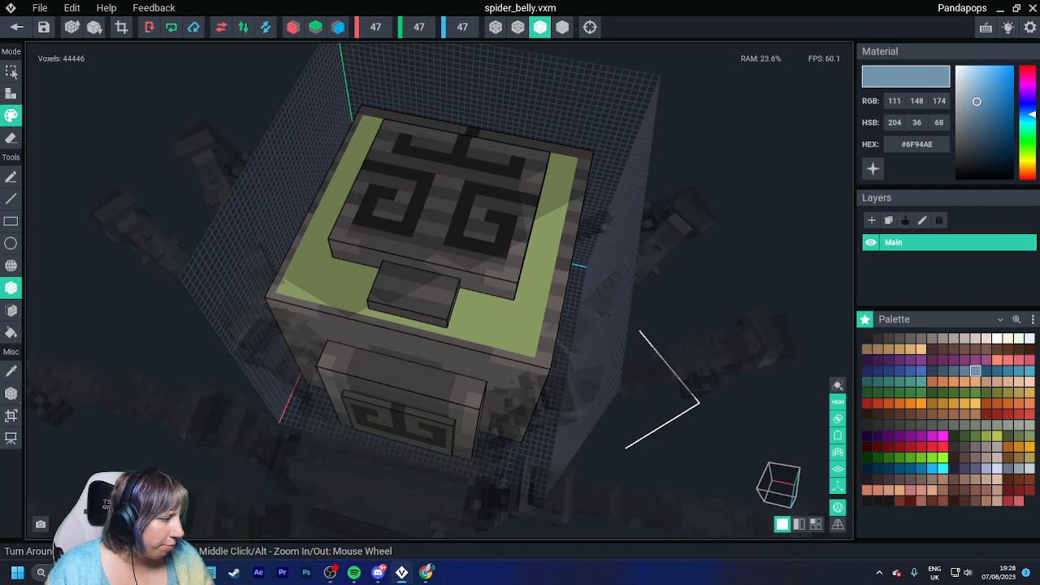
left_click(943, 469)
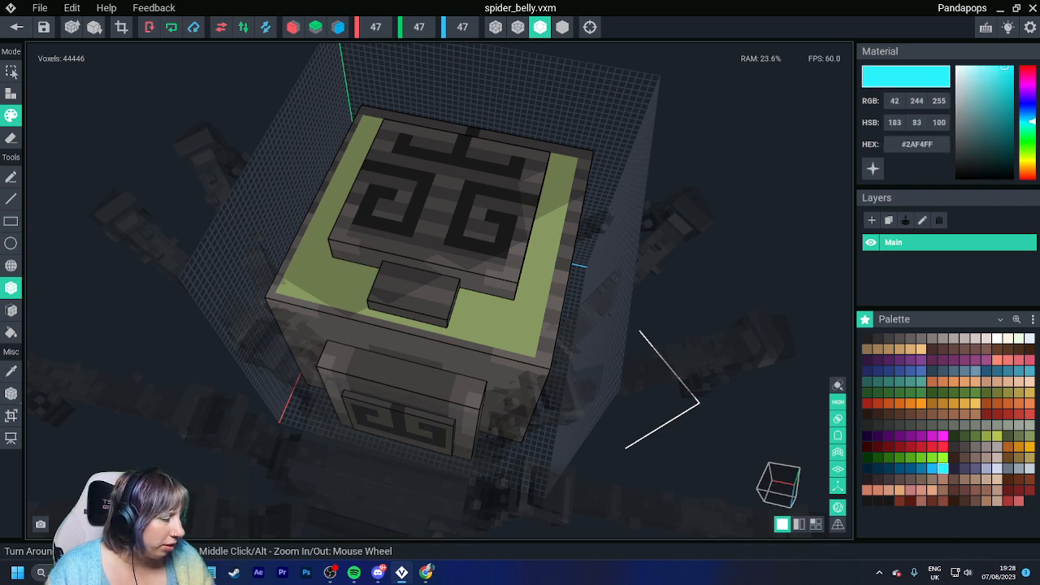
left_click(888, 502)
left_click_drag(1028, 114, 978, 93)
left_click_drag(1029, 118, 1028, 126)
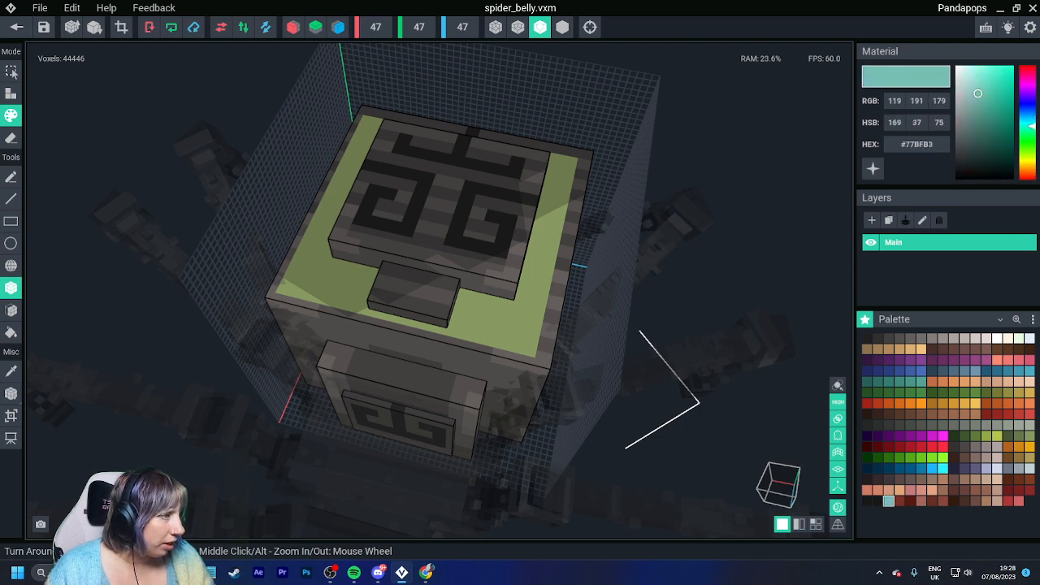
left_click_drag(977, 93, 972, 84)
left_click_drag(365, 119, 548, 374)
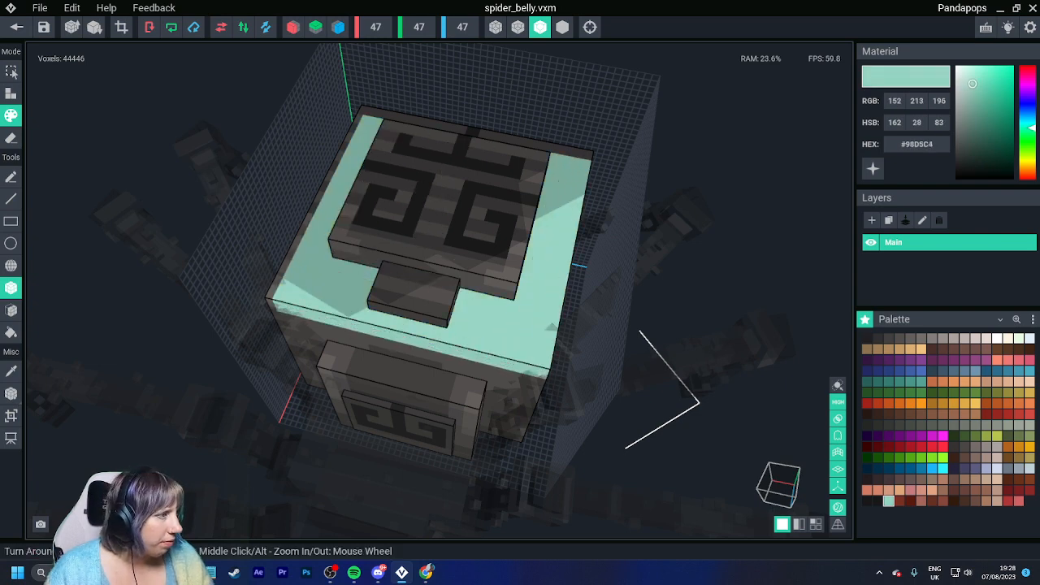
- Change the mint palette colour to #6EC1A0 and paint the raised blocks on top of the belly with it
left_click_drag(1031, 126, 1030, 127)
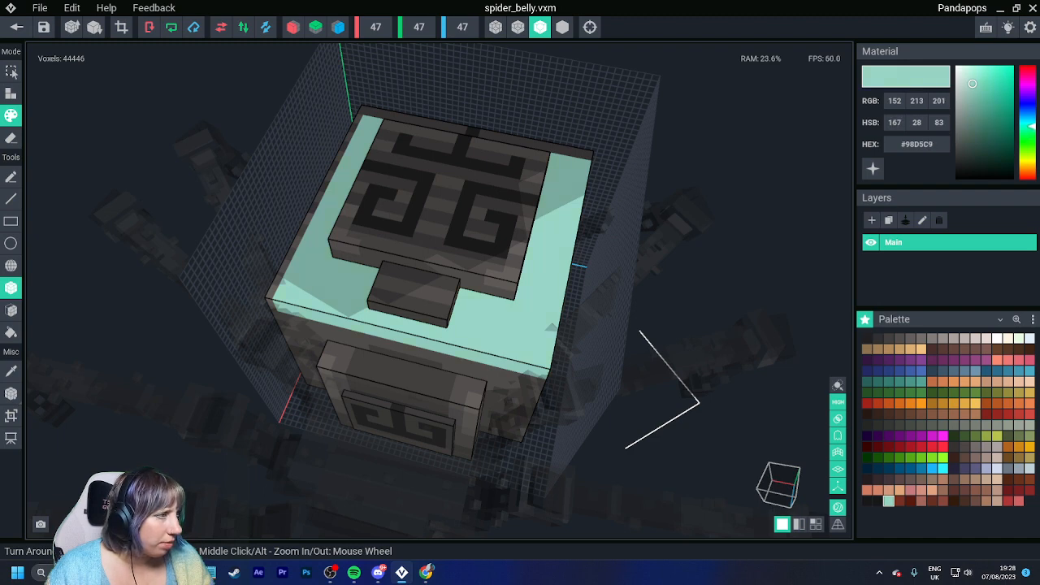
mouse_move(972, 83)
left_mouse_down()
mouse_move(984, 77)
mouse_move(980, 94)
left_mouse_up()
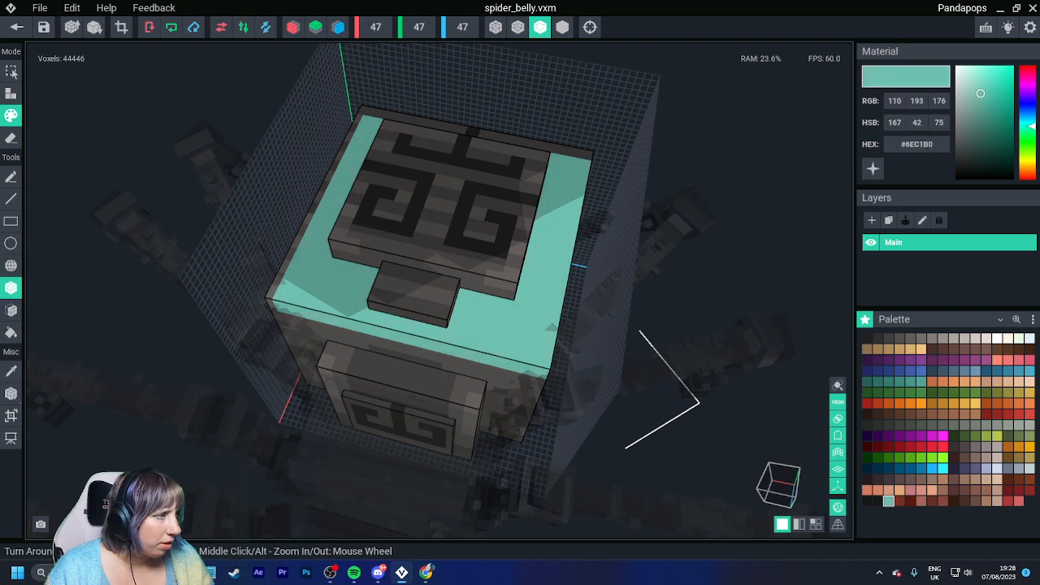
left_click_drag(1031, 127, 1031, 130)
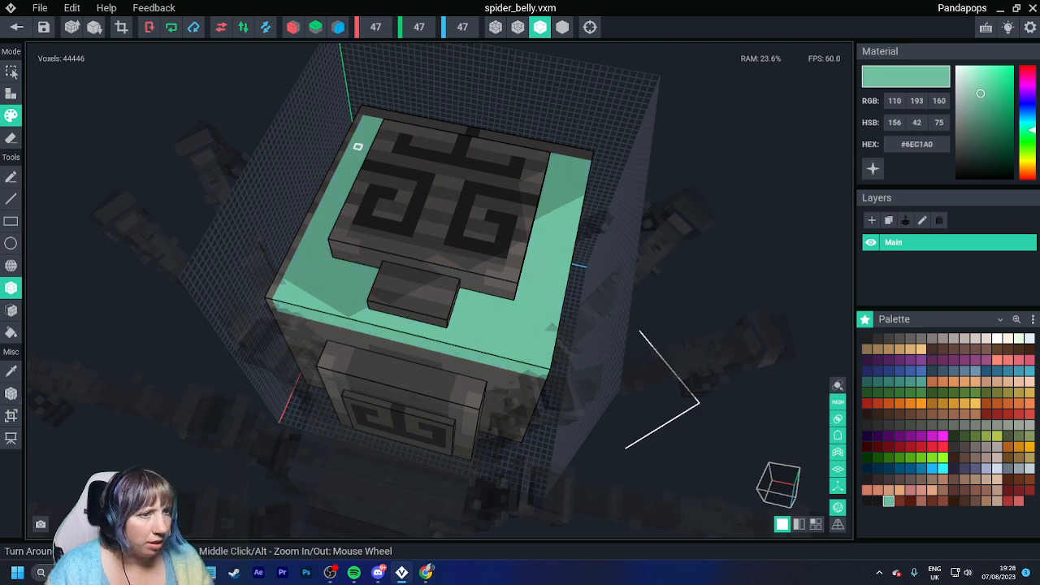
left_click_drag(386, 122, 528, 329)
left_click_drag(379, 300, 464, 342)
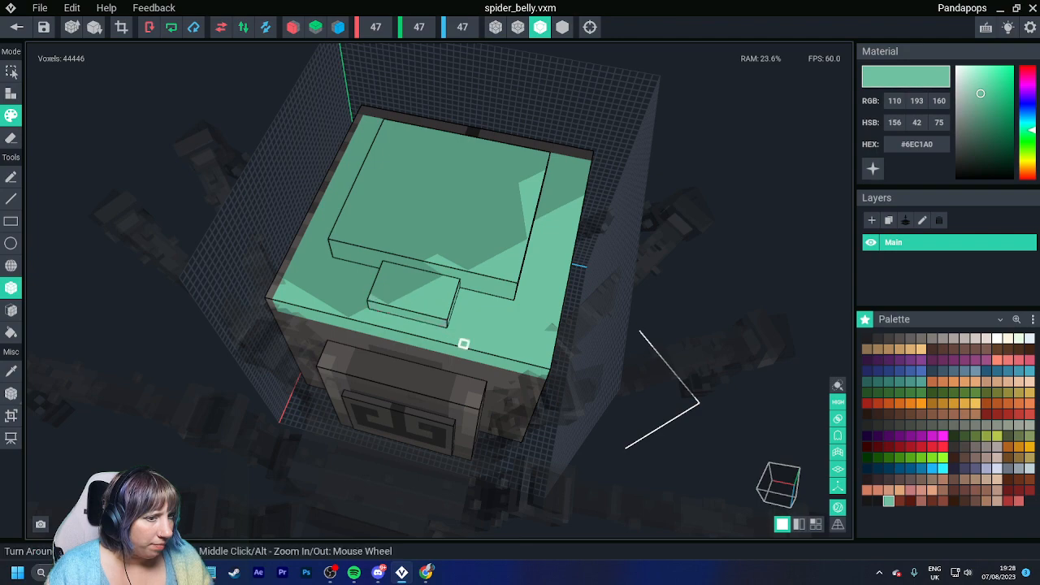
- Paint the belly's stepped front face and the adjoining side face with the same mint green, leaving the side slot dark
mouse_move(464, 343)
right_mouse_down()
mouse_move(447, 318)
mouse_move(467, 344)
right_mouse_up()
scroll(466, 344, "down", 3)
mouse_move(317, 346)
left_mouse_down()
mouse_move(484, 469)
mouse_move(519, 473)
left_mouse_up()
right_click_drag(521, 405, 510, 389)
left_click_drag(517, 332, 707, 426)
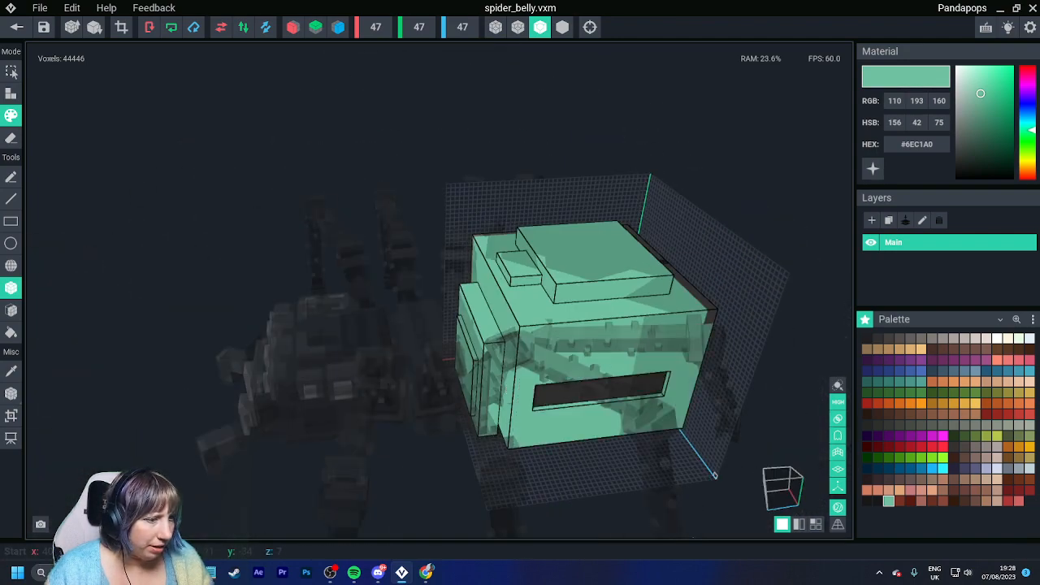
- Paint the belly's rear wall and both of its stepped protruding blocks mint green
right_click_drag(528, 392, 510, 390)
middle_click_drag(510, 389, 409, 342)
scroll(409, 342, "down", 3)
right_click_drag(409, 344, 396, 367)
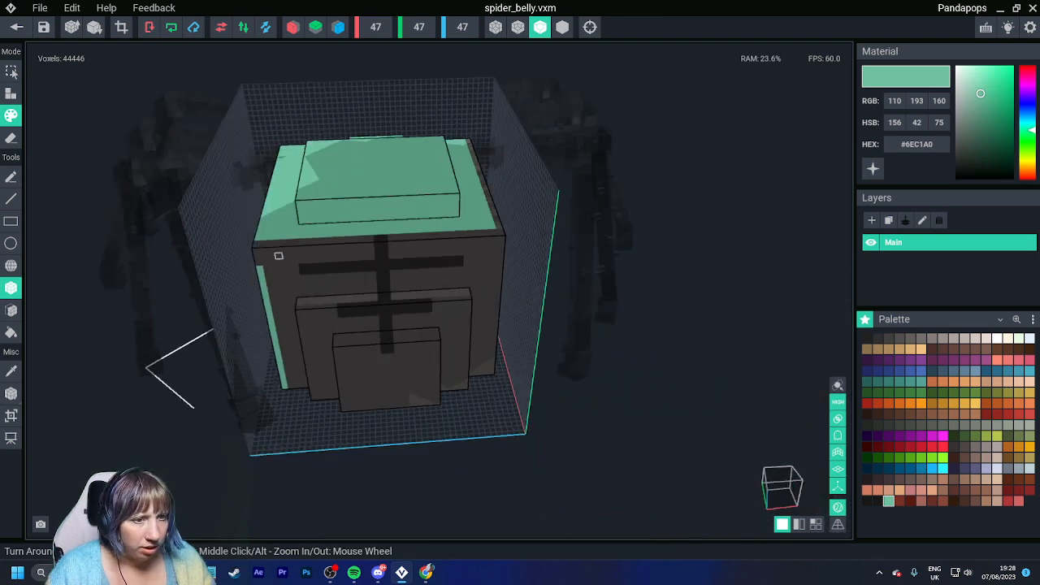
mouse_move(255, 245)
left_mouse_down()
mouse_move(297, 295)
mouse_move(515, 408)
mouse_move(492, 408)
left_mouse_up()
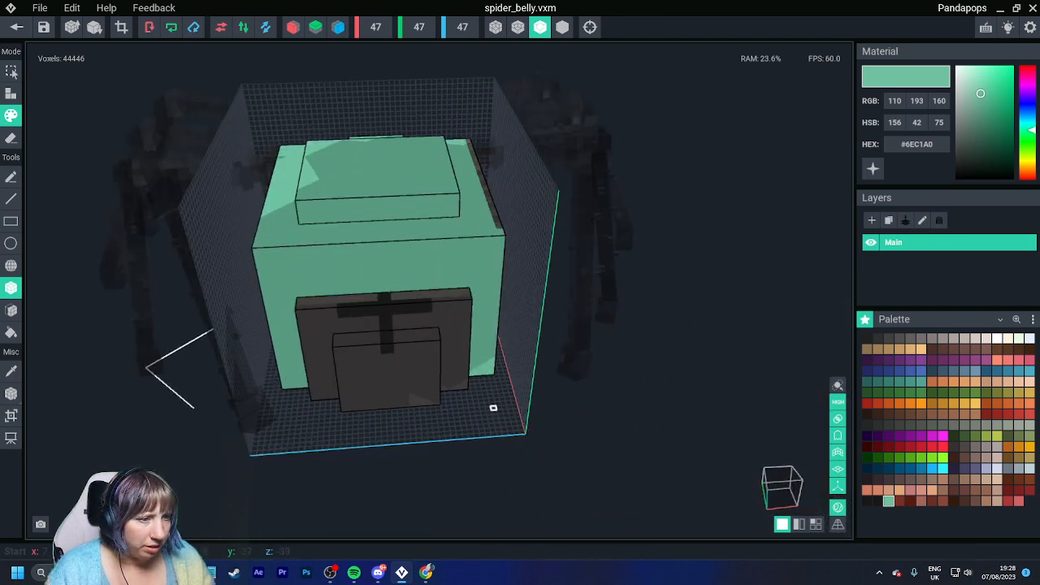
mouse_move(361, 296)
left_mouse_down()
mouse_move(490, 413)
mouse_move(464, 399)
mouse_move(464, 387)
left_mouse_up()
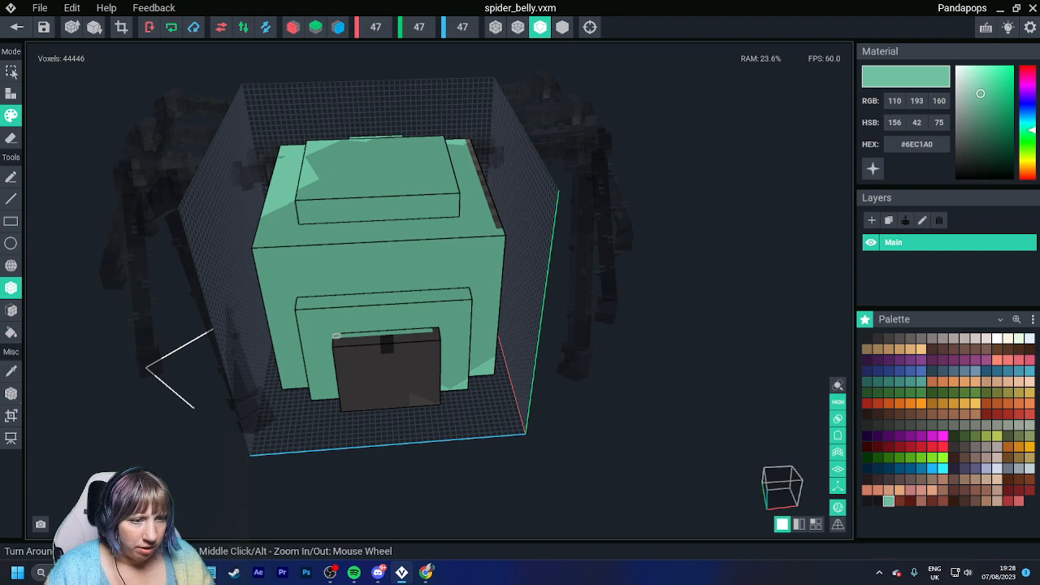
left_click(437, 402)
- Paint the remaining unpainted side face of the belly mint green
right_click_drag(436, 402, 434, 402)
right_click_drag(617, 397, 458, 349)
left_click(576, 387)
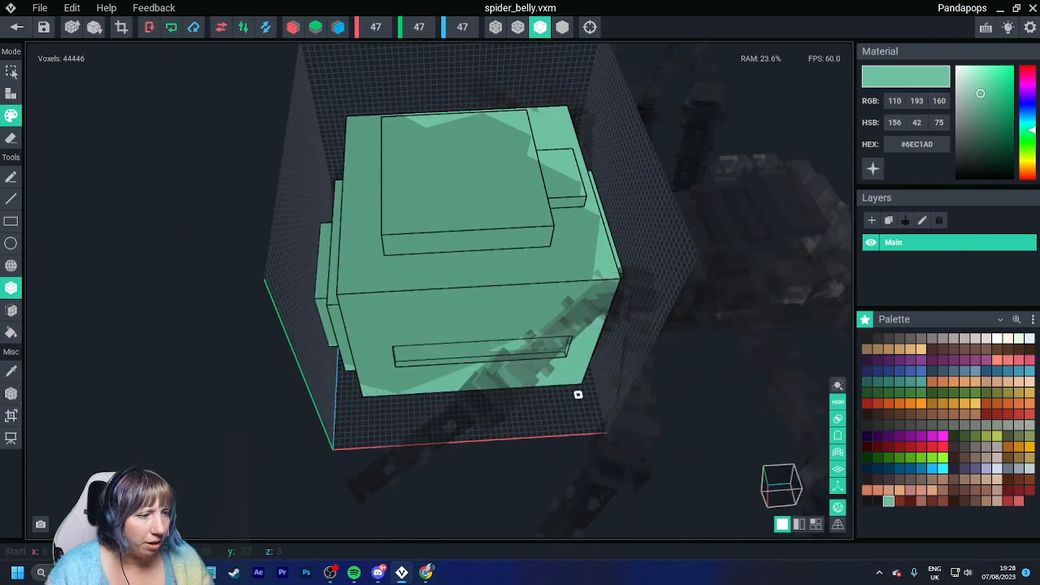
right_click_drag(579, 382, 553, 367)
left_click_drag(320, 411, 332, 402)
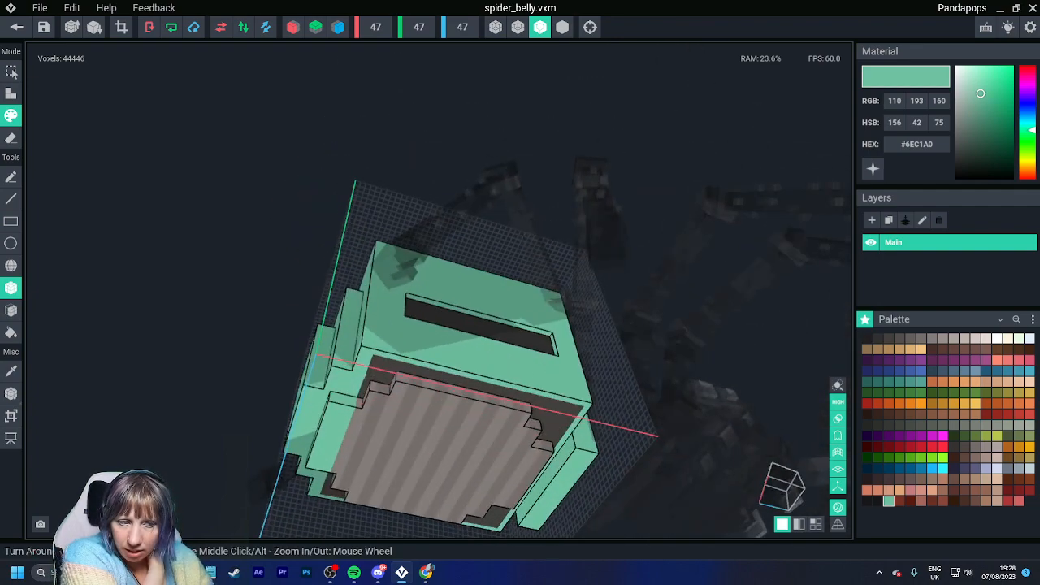
- Cover the belly's underside mint green, including its stepped rim and striped central area
mouse_move(374, 363)
left_mouse_down()
mouse_move(501, 528)
mouse_move(395, 437)
mouse_move(360, 385)
mouse_move(357, 405)
mouse_move(525, 454)
left_mouse_up()
left_click_drag(399, 375, 526, 419)
right_click_drag(581, 468, 525, 427)
left_click_drag(558, 386, 349, 418)
left_click(426, 573)
middle_click_drag(573, 462, 468, 281)
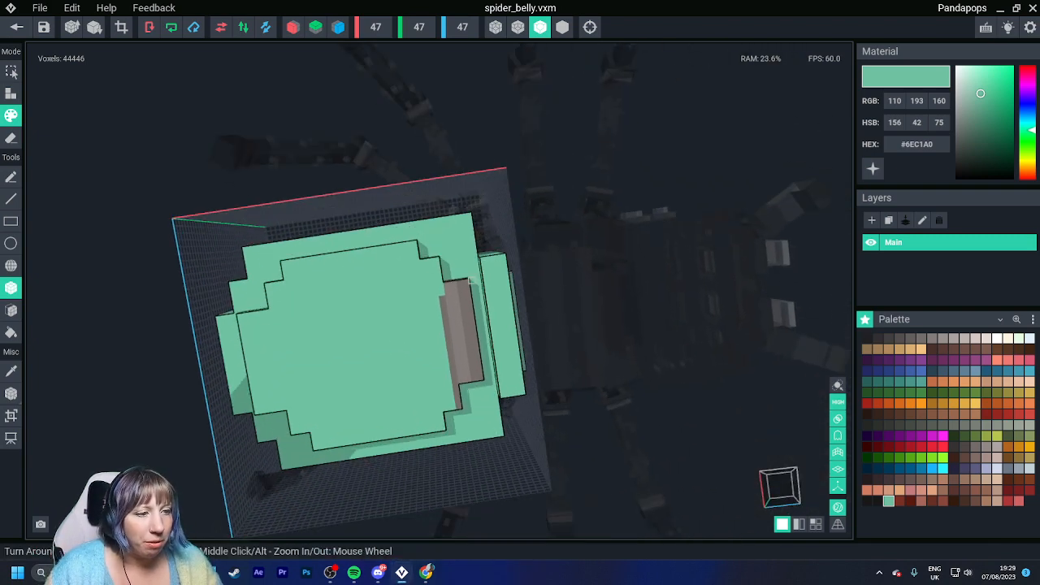
mouse_move(431, 267)
left_mouse_down()
mouse_move(459, 399)
mouse_move(484, 411)
left_mouse_up()
right_click_drag(484, 411, 485, 359)
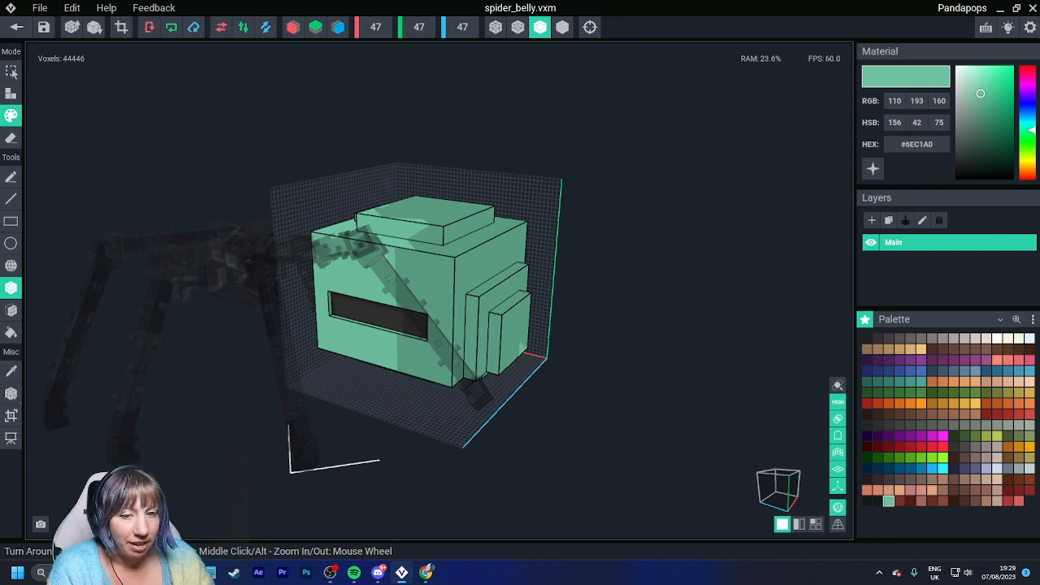
- Paint two parallel orange #E2AC44 stripes on the large raised block on top of the belly
right_click_drag(406, 288, 601, 314)
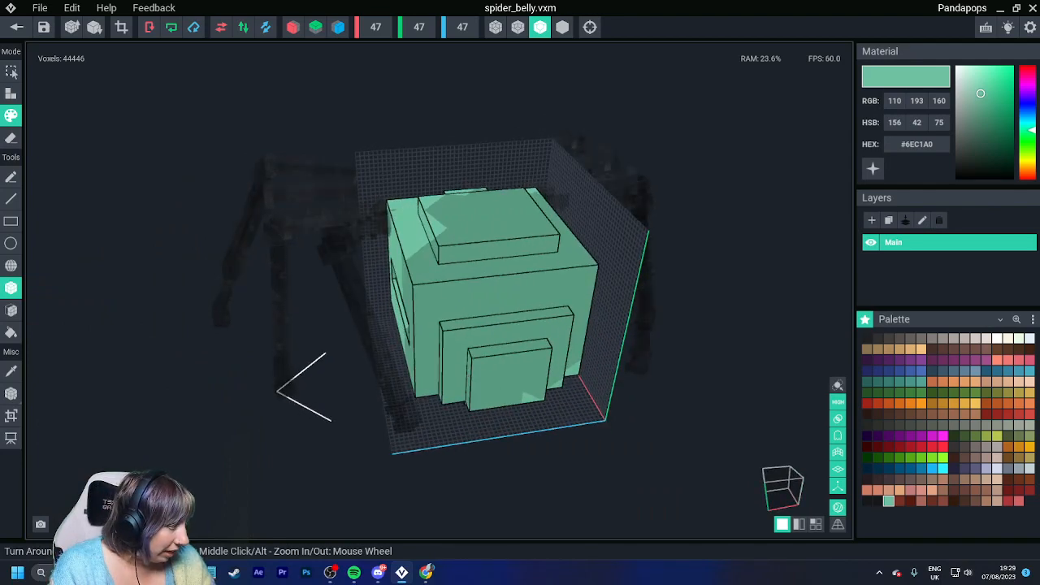
left_click(965, 404)
right_click_drag(431, 244, 476, 301)
scroll(488, 271, "up", 5)
mouse_move(332, 235)
left_mouse_down()
mouse_move(374, 302)
mouse_move(415, 297)
left_mouse_up()
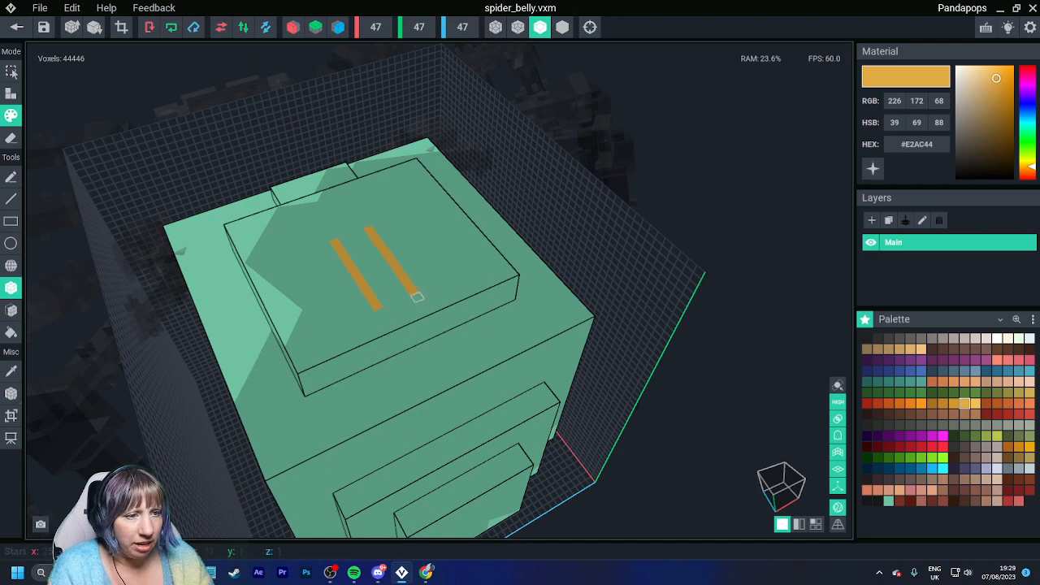
- Try an orange rectangle over the second stripe, undo it, and choose the muted gold #B39D57 from the palette
mouse_move(416, 298)
right_mouse_down()
mouse_move(450, 320)
mouse_move(553, 344)
right_mouse_up()
scroll(553, 344, "up", 5)
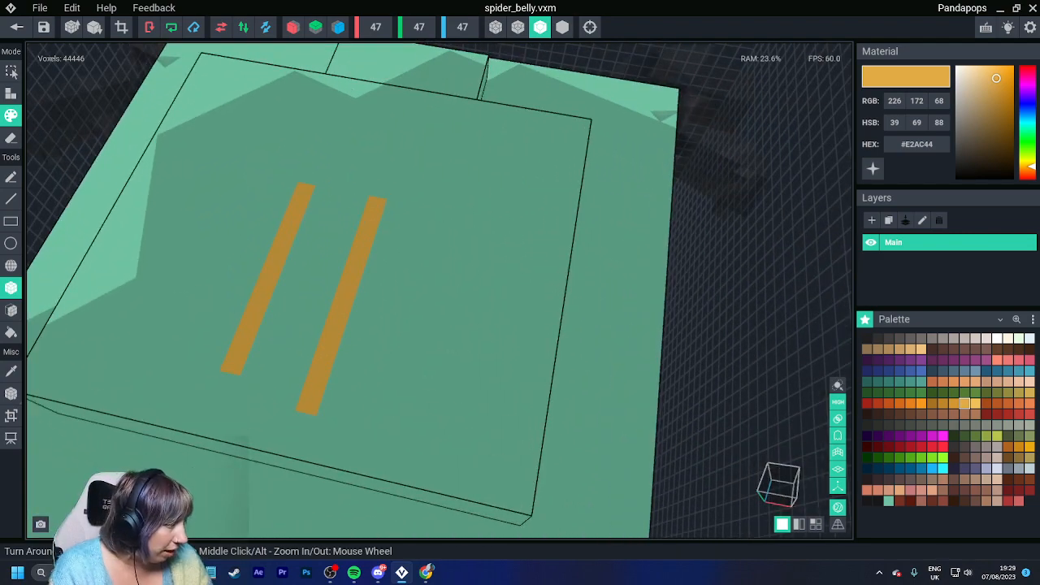
left_click_drag(367, 187, 418, 339)
left_click(1029, 458)
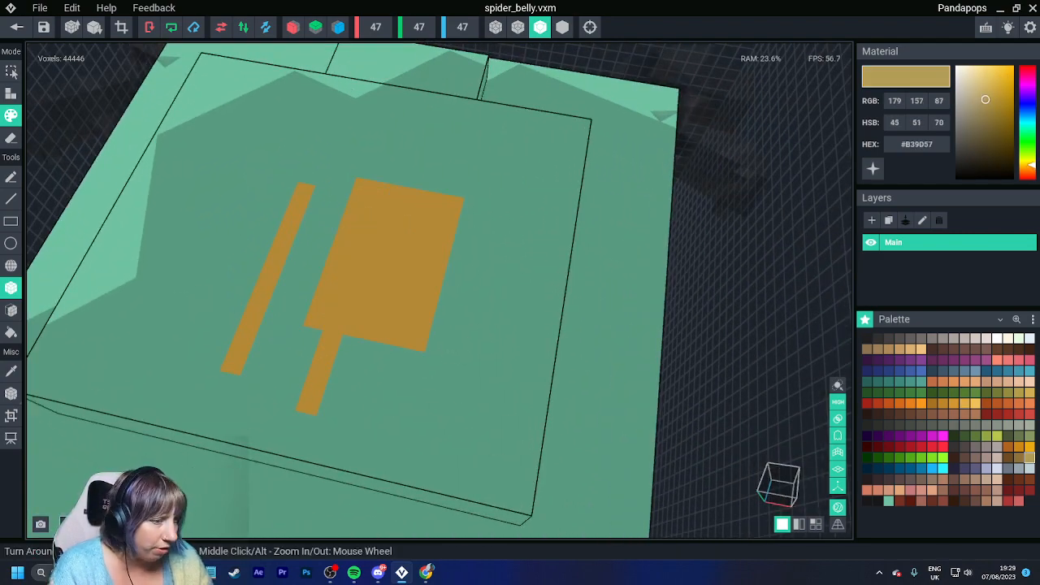
key("ctrl+z")
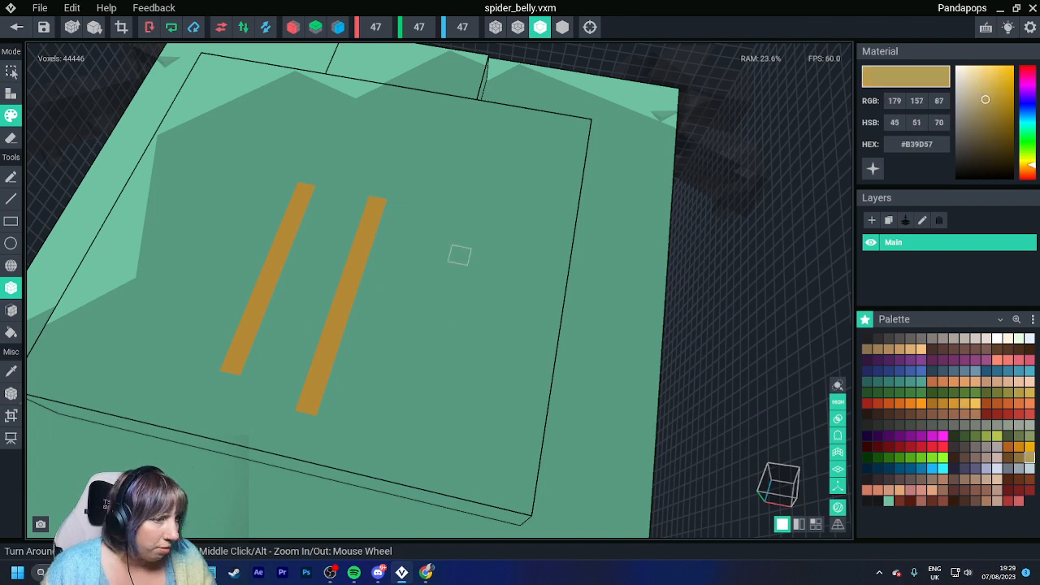
- Paint a muted gold bar and a rectangle joining it to the second orange stripe on the raised top block
left_click_drag(458, 253, 401, 401)
right_click_drag(401, 402, 378, 376)
scroll(374, 358, "up", 3)
left_click_drag(356, 323, 242, 228)
right_click_drag(241, 228, 228, 183)
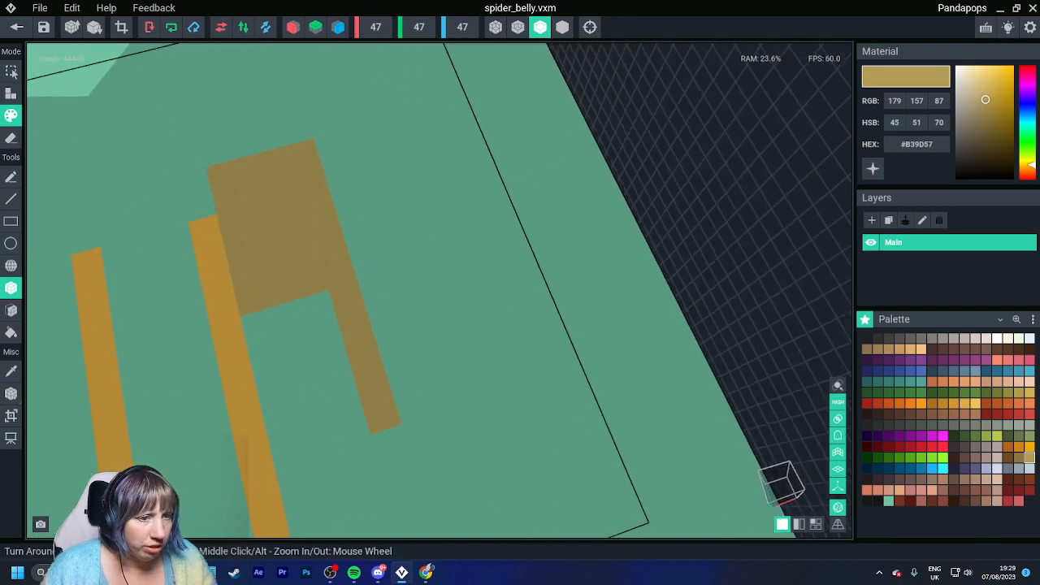
- Sample the belly's mint base colour and change that palette entry to leaf green #55923F
scroll(339, 385, "down", 3)
mouse_move(339, 384)
right_mouse_down()
mouse_move(539, 342)
mouse_move(458, 395)
right_mouse_up()
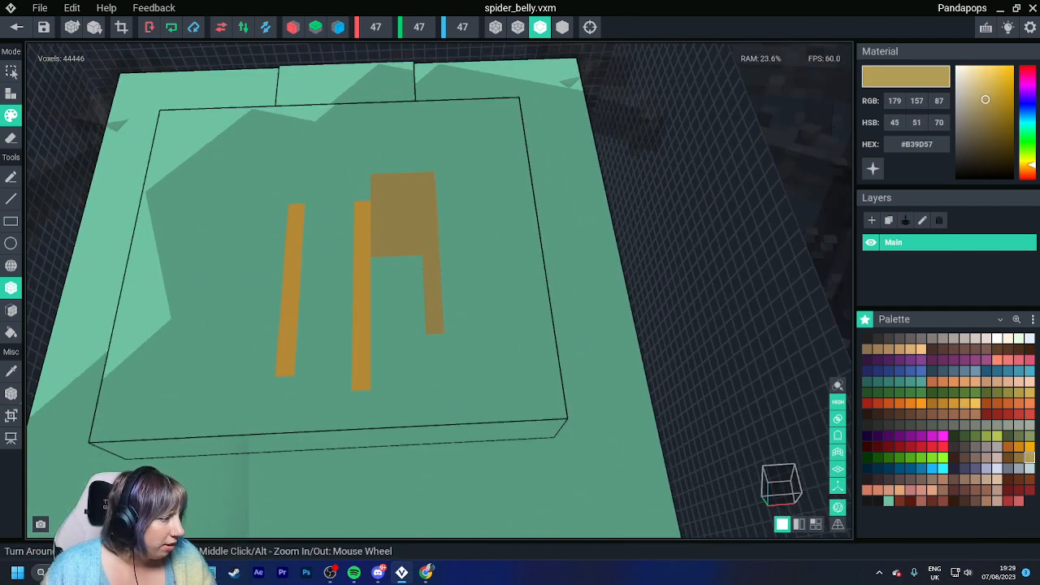
scroll(540, 416, "down", 4)
scroll(546, 425, "up", 1)
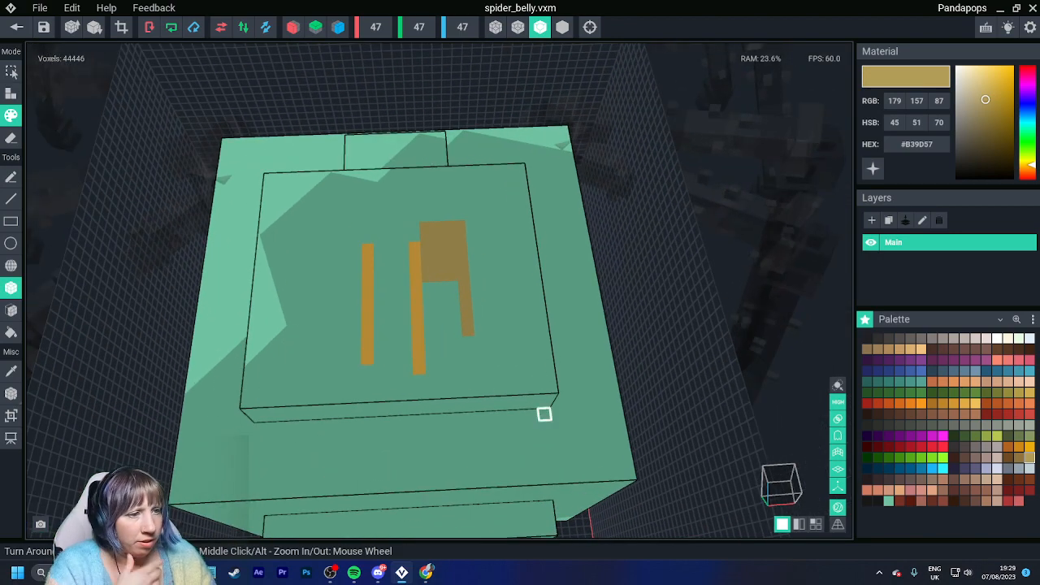
middle_click_drag(545, 415, 551, 404)
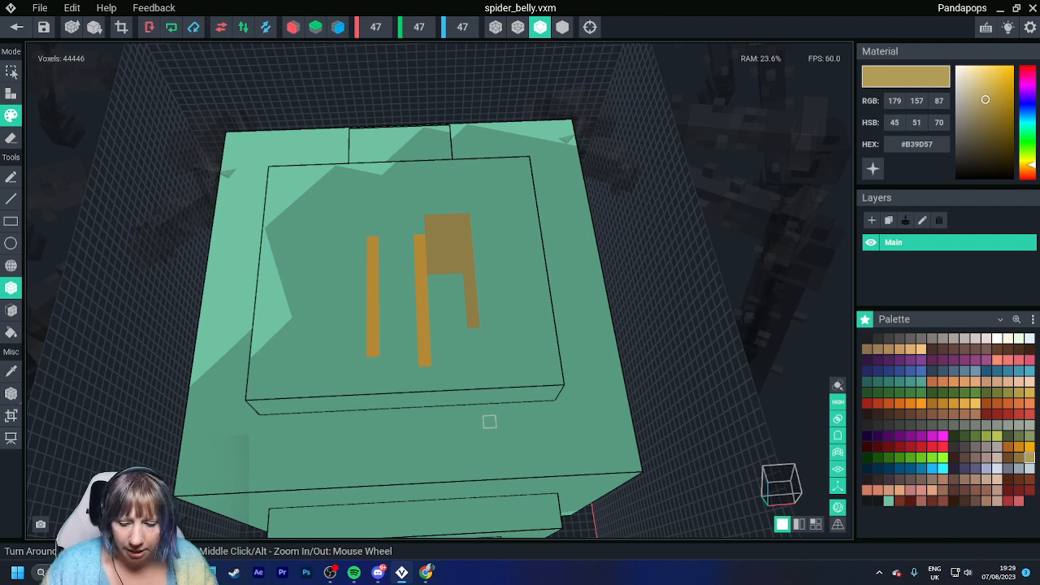
left_click(516, 431, "alt")
left_click_drag(1031, 130, 1031, 142)
mouse_move(981, 93)
left_mouse_down()
mouse_move(985, 108)
mouse_move(976, 101)
mouse_move(987, 102)
left_mouse_up()
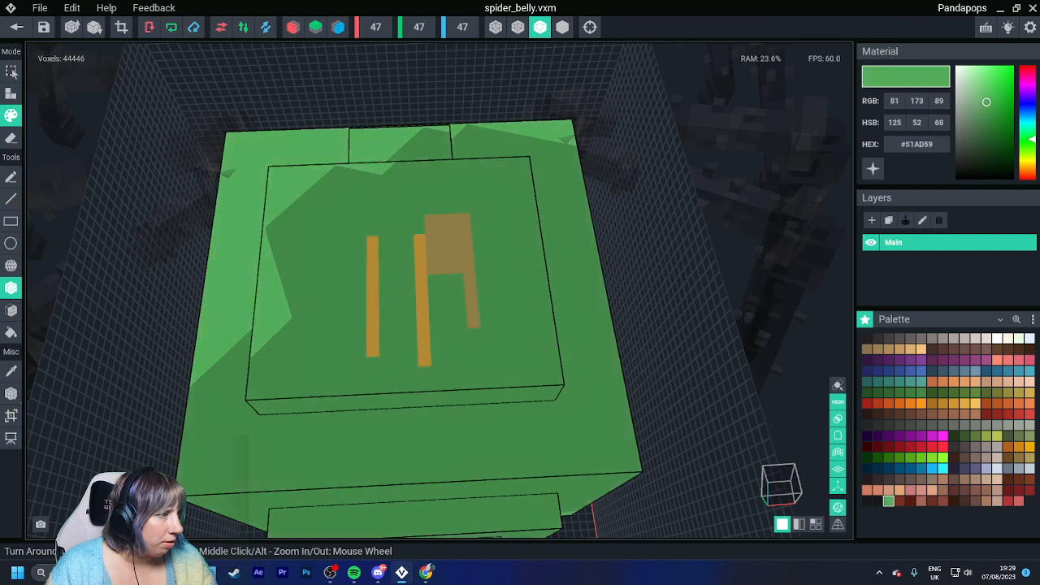
left_click_drag(1031, 140, 1030, 147)
mouse_move(988, 101)
left_mouse_down()
mouse_move(1000, 106)
mouse_move(985, 126)
mouse_move(990, 114)
left_mouse_up()
- Examine the recoloured belly from the rear, the side and above, including the painted marks on top
right_click_drag(617, 366, 569, 276)
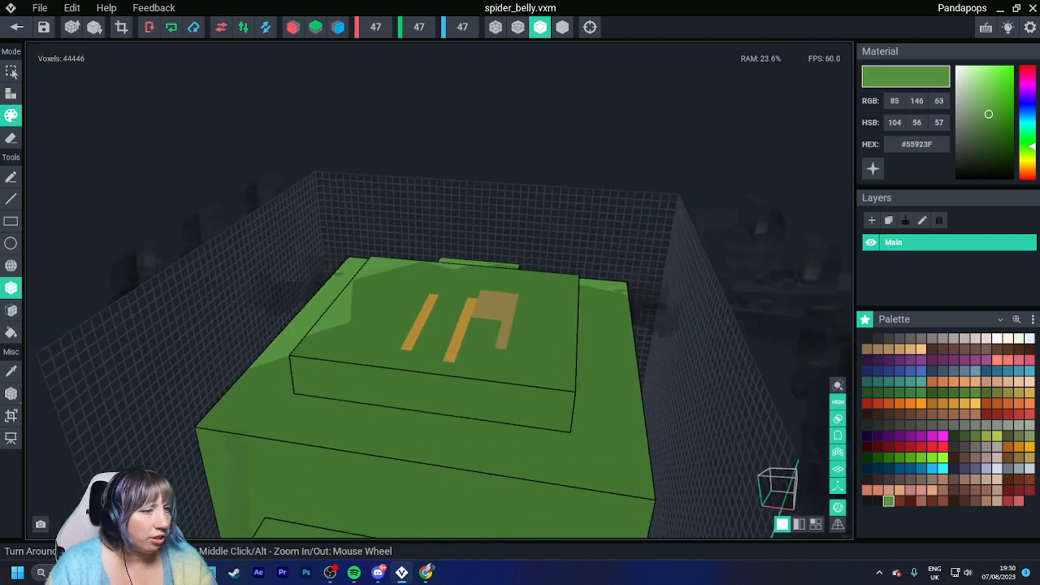
middle_click_drag(428, 524, 436, 418)
scroll(437, 418, "down", 5)
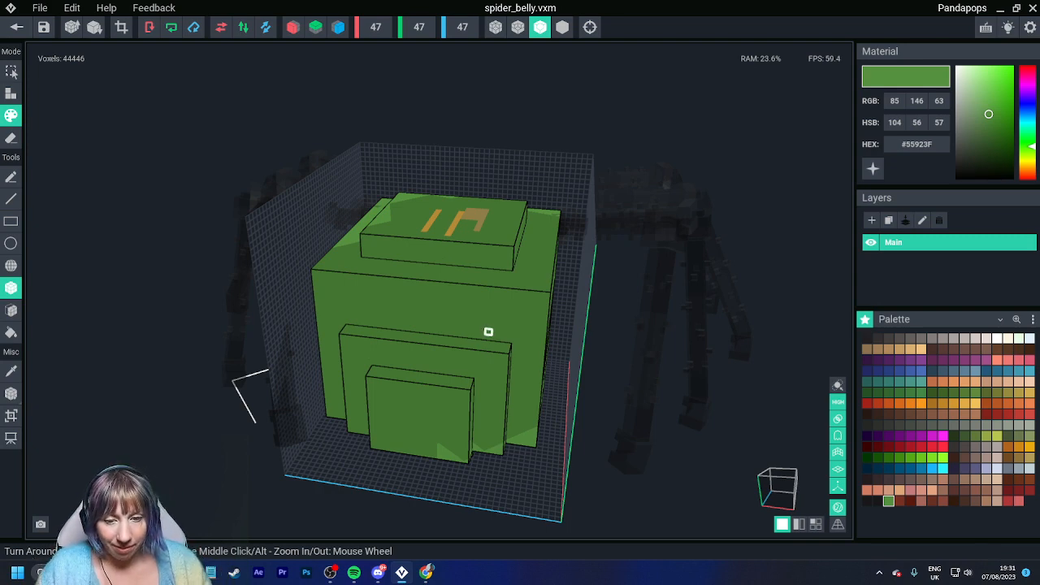
mouse_move(449, 339)
right_mouse_down()
mouse_move(413, 346)
mouse_move(436, 344)
right_mouse_up()
scroll(427, 347, "up", 3)
scroll(434, 345, "down", 5)
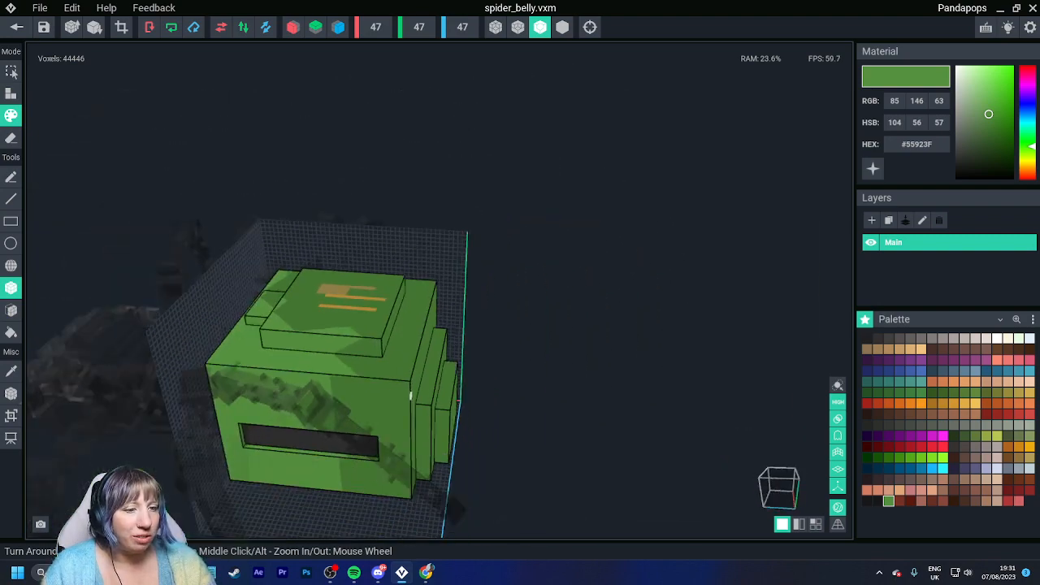
scroll(410, 396, "down", 2)
right_click_drag(407, 403, 406, 404)
scroll(365, 391, "up", 5)
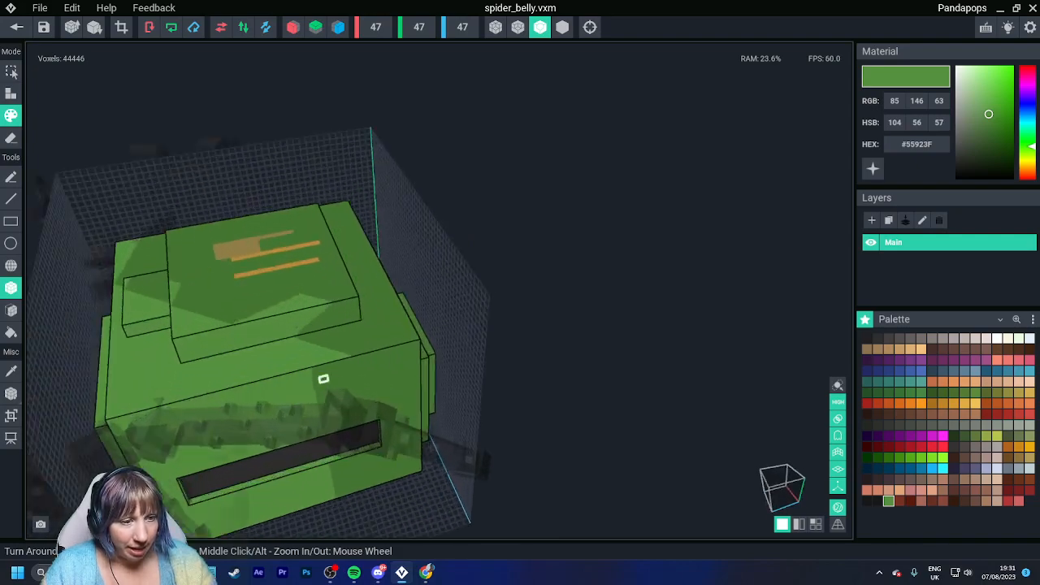
scroll(323, 379, "up", 1)
right_click_drag(235, 269, 236, 270)
scroll(310, 309, "up", 4)
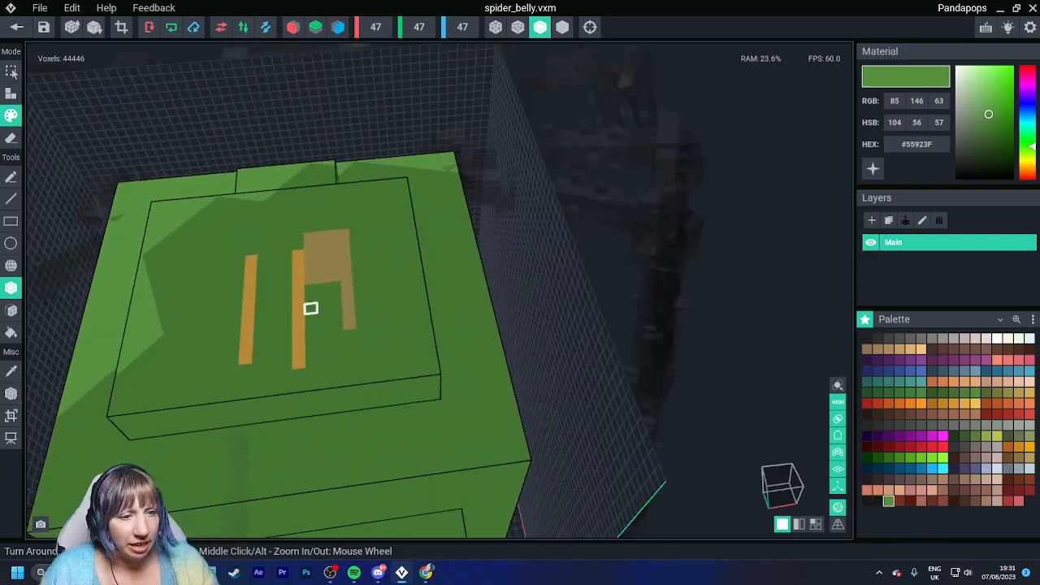
scroll(310, 308, "up", 2)
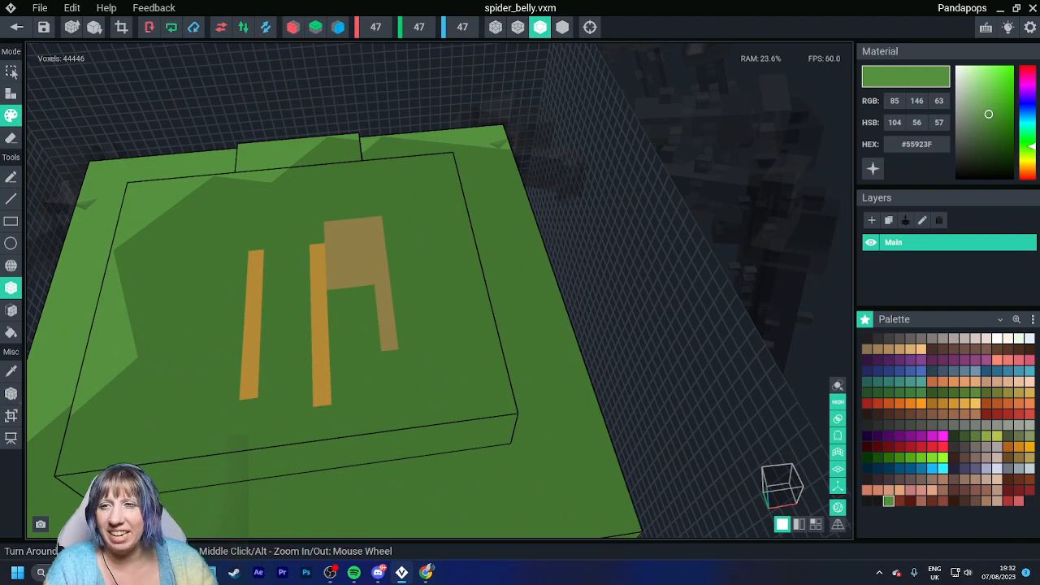
key("super+d")
key("super+d")
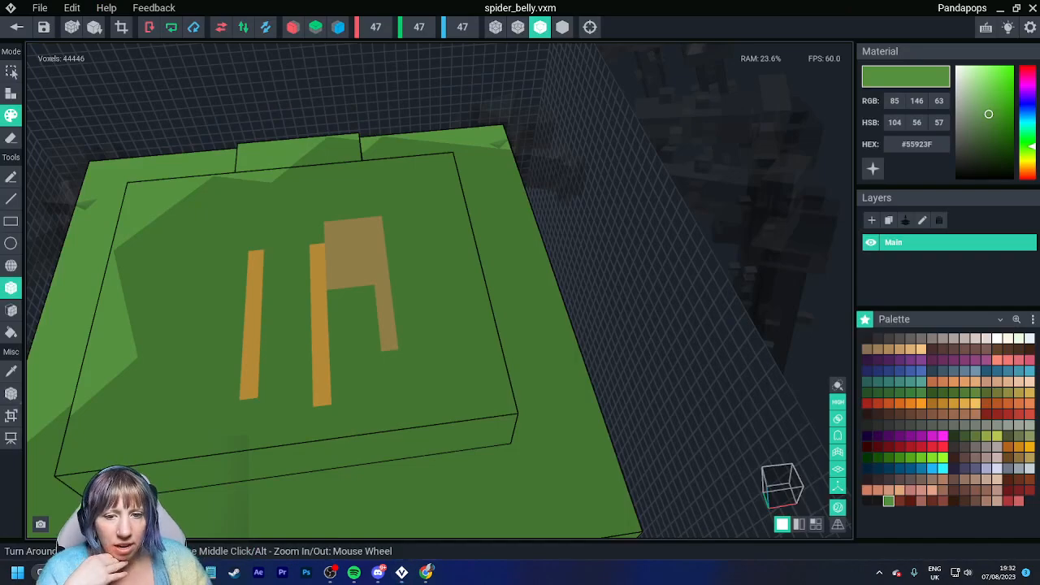
right_click_drag(340, 423, 349, 448)
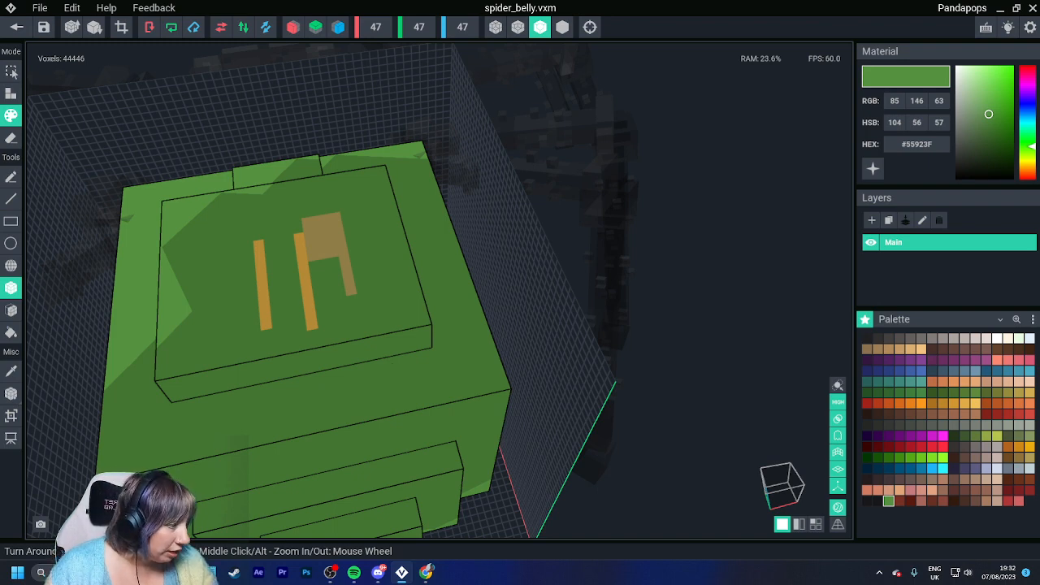
- Flood-fill the belly's green base and the orange and gold markings on top with teal blue #36839F
left_click(1008, 370)
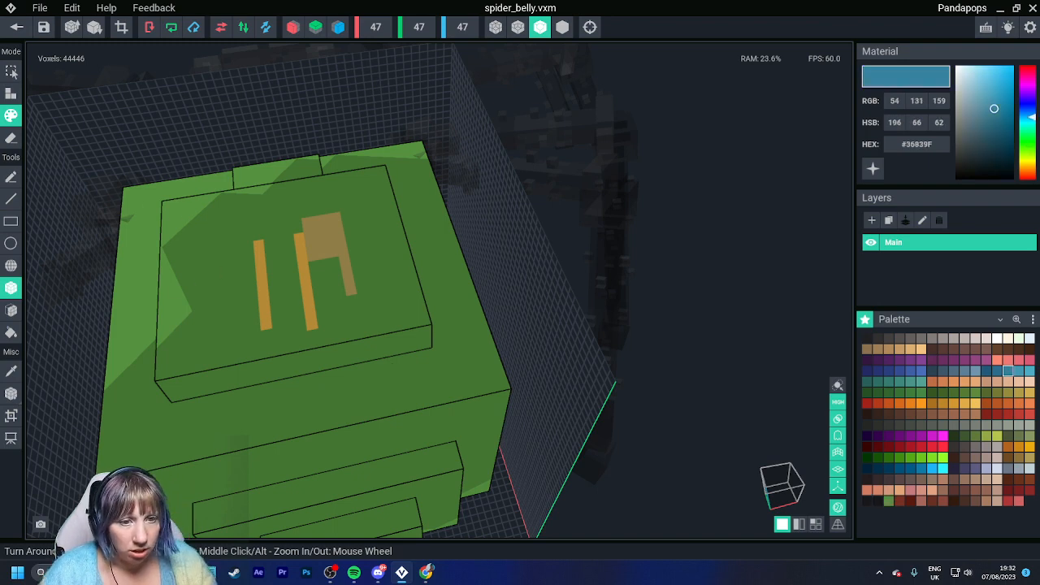
left_click(11, 333)
left_click(174, 258)
left_click(299, 260)
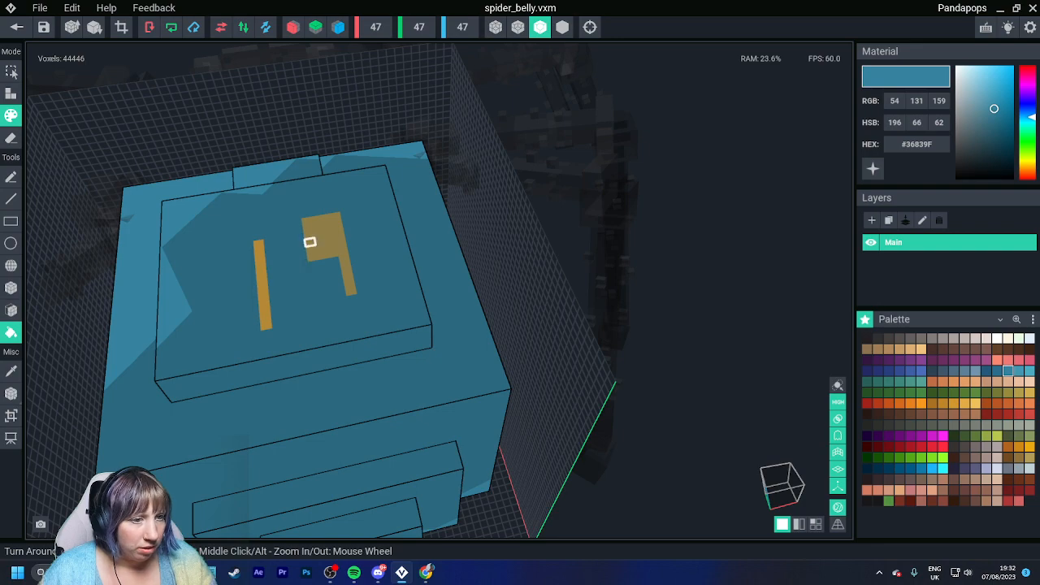
left_click(309, 239)
left_click(263, 279)
- Fill the dark recesses on the belly's two sides with the same teal blue #36839F
right_click_drag(303, 346, 322, 352)
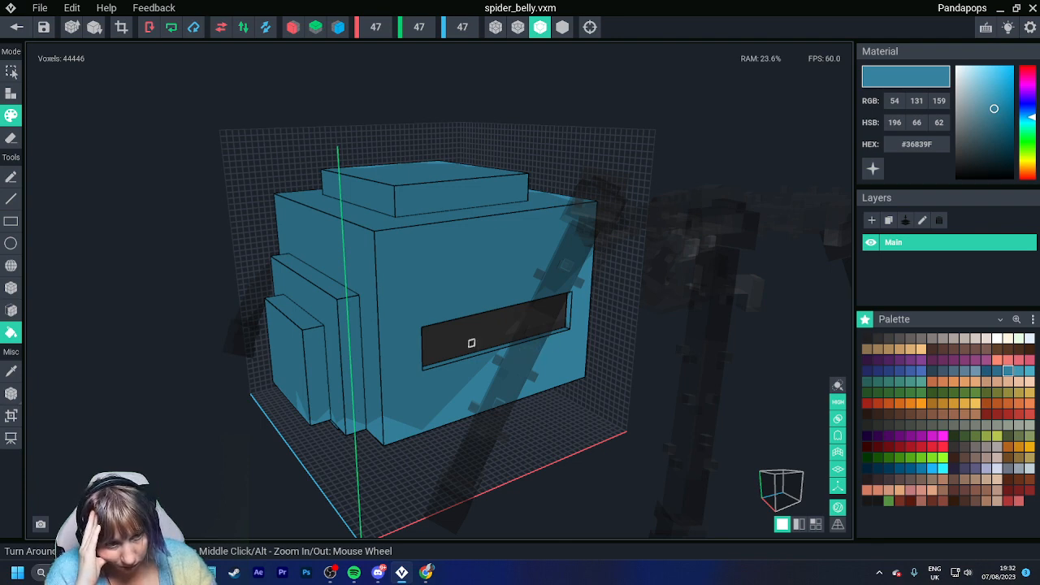
left_click(468, 338)
right_click_drag(367, 354, 358, 369)
scroll(357, 369, "down", 3)
left_click(131, 365)
right_click_drag(133, 396, 132, 413)
right_click_drag(233, 416, 308, 439)
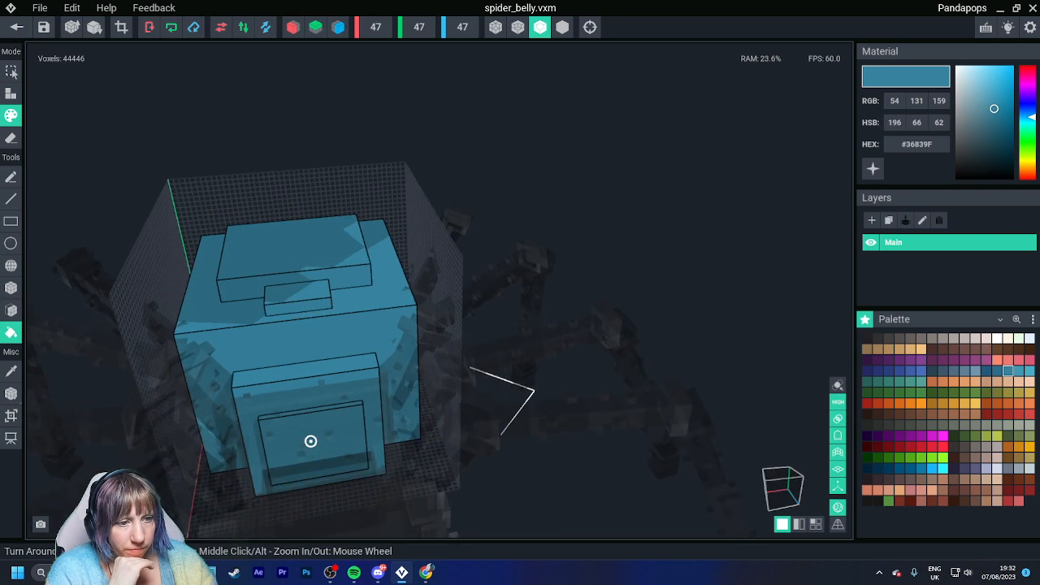
- Try the darker blue #2C6E8D on the belly and refill the whole part with bright blue #1CB7FA
left_click(998, 371)
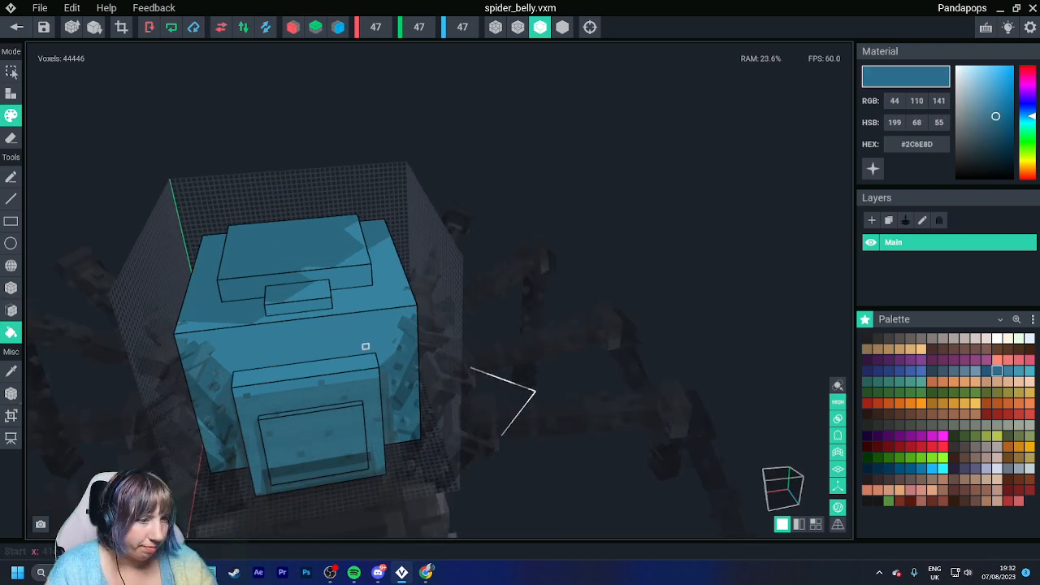
left_click(232, 387)
left_click(933, 469)
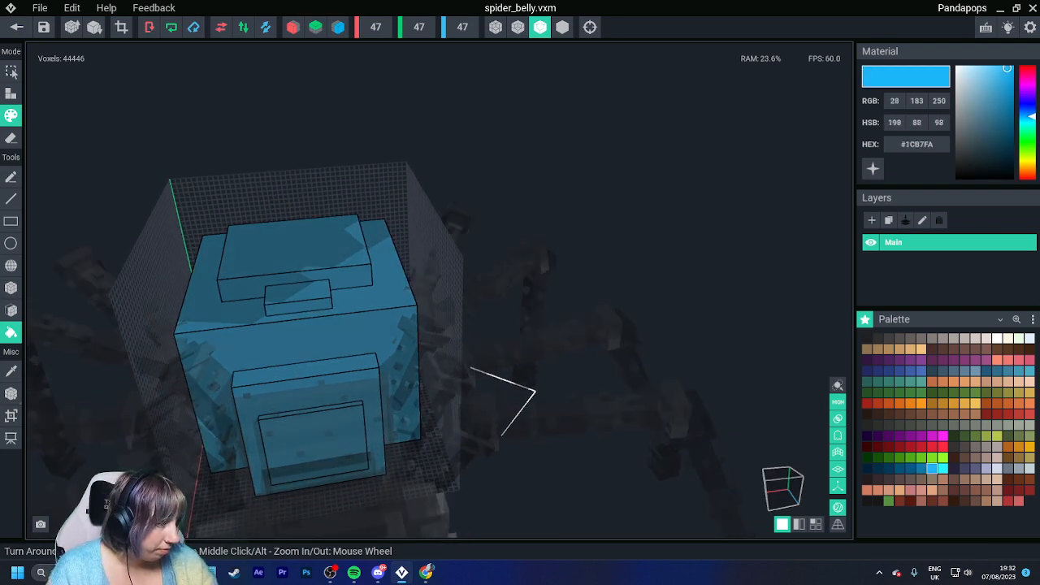
left_click(373, 302)
right_click_drag(373, 302, 349, 416)
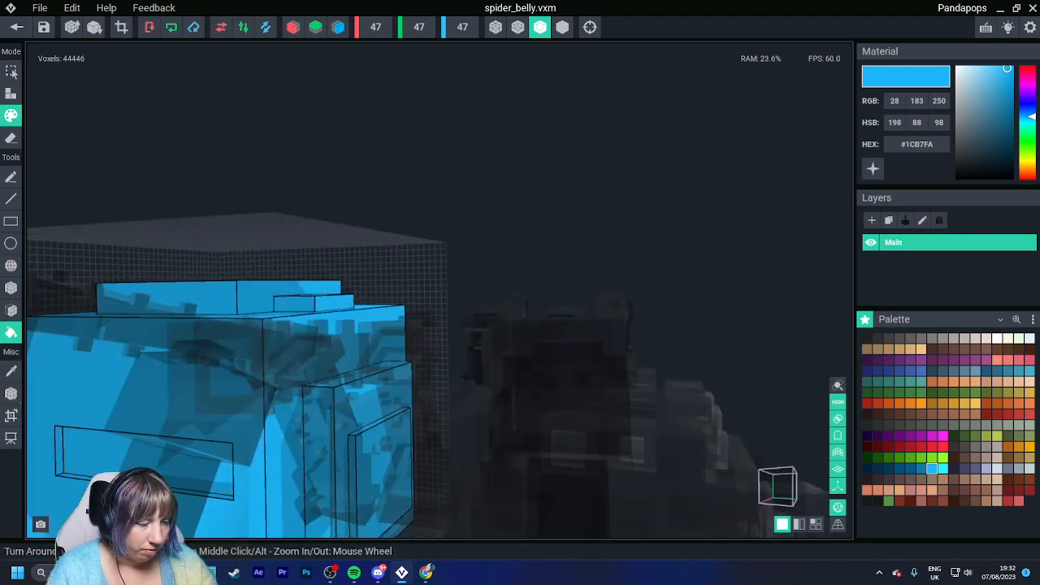
- Choose the muted blue #4198B2 and try it as a fill in the belly's side recess
left_click(1019, 372)
left_click(207, 467)
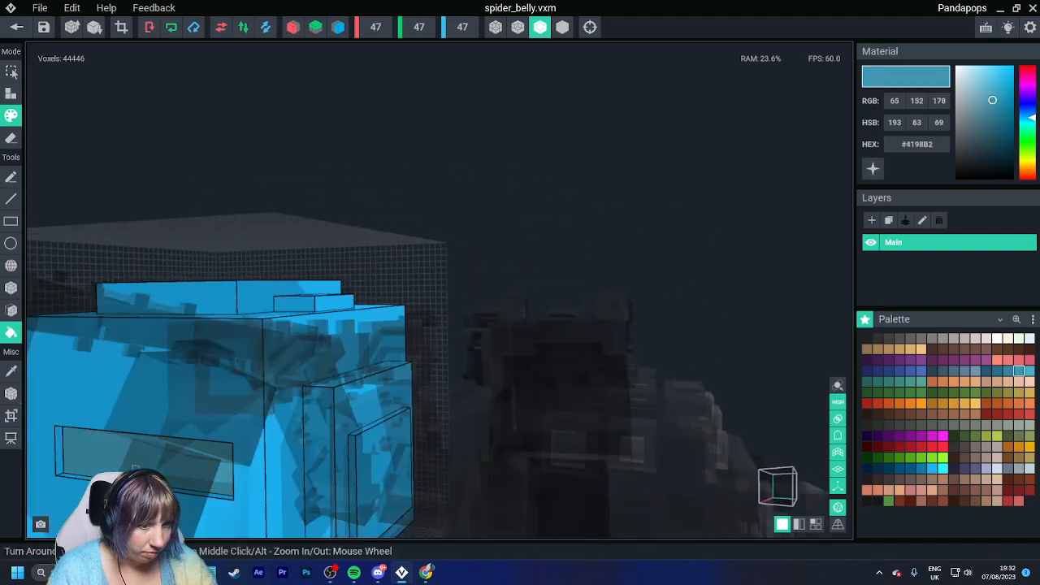
right_click_drag(207, 467, 349, 460)
right_click_drag(630, 457, 453, 471)
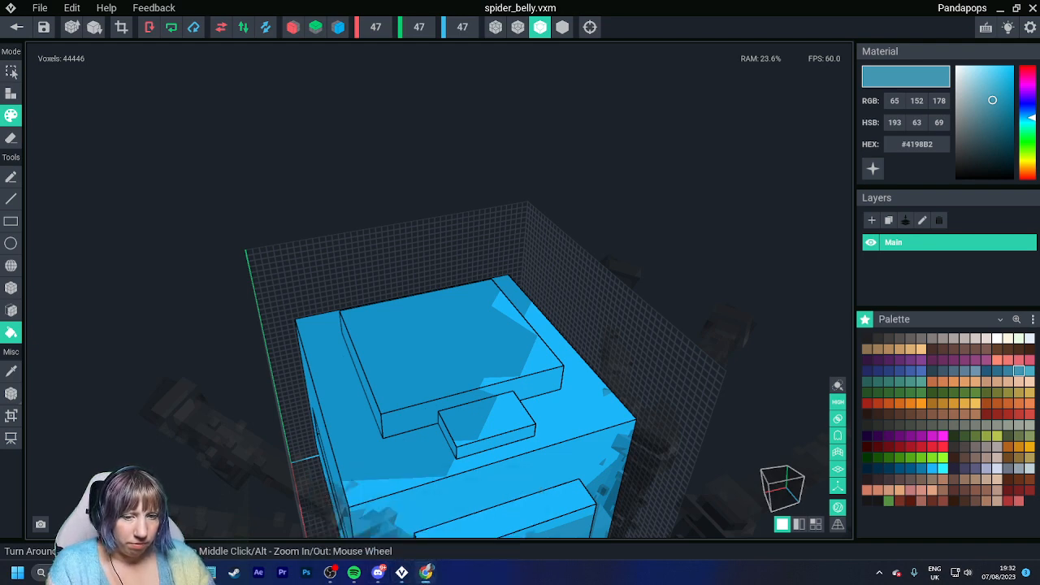
- Examine the recoloured belly's raised top blocks and stepped rear from above
right_click_drag(422, 431, 432, 390)
scroll(429, 423, "up", 3)
scroll(427, 448, "up", 2)
middle_click_drag(452, 482, 425, 439)
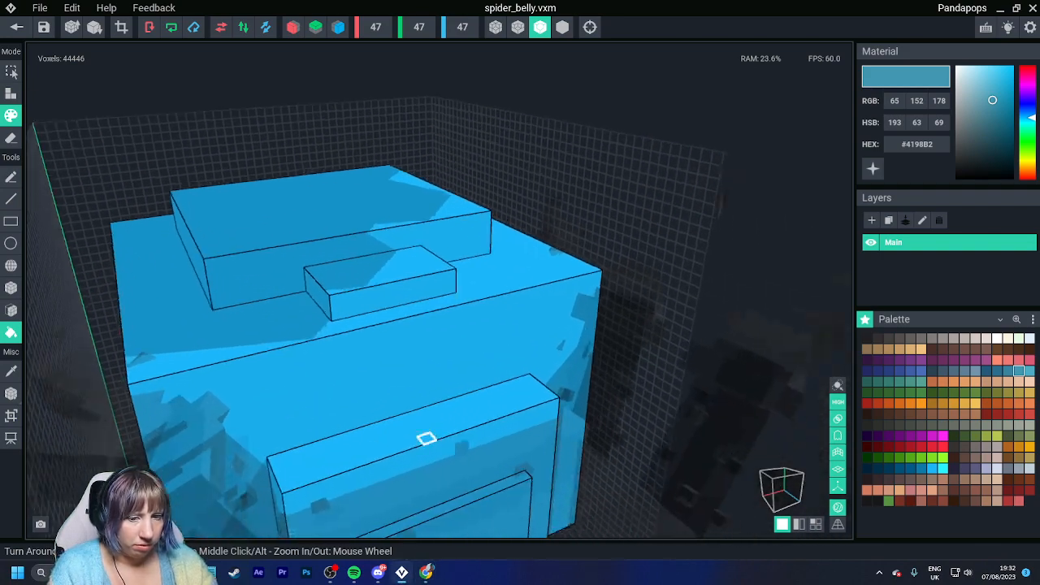
right_click_drag(425, 439, 418, 436)
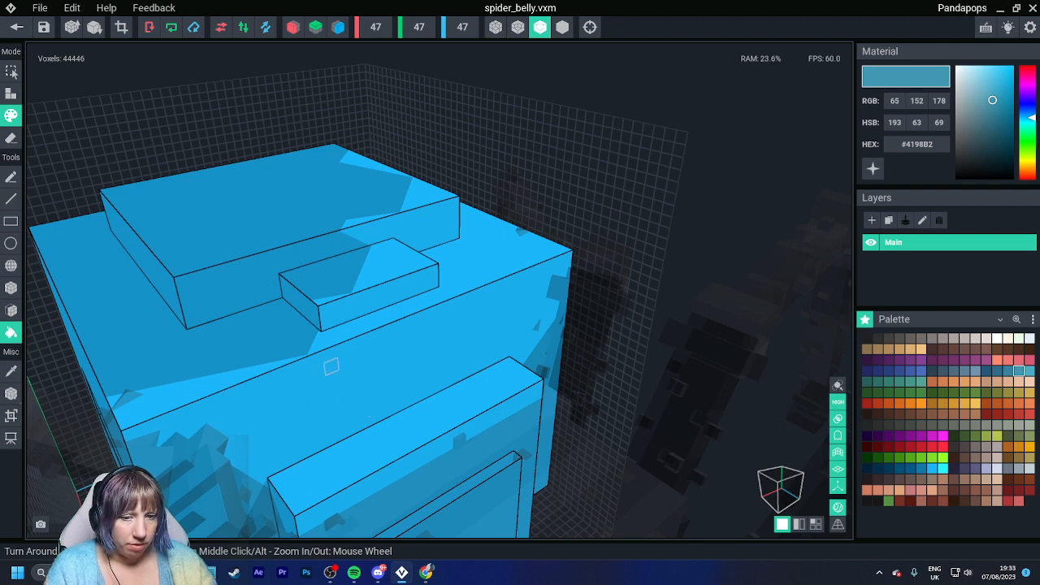
right_click_drag(332, 368, 369, 392)
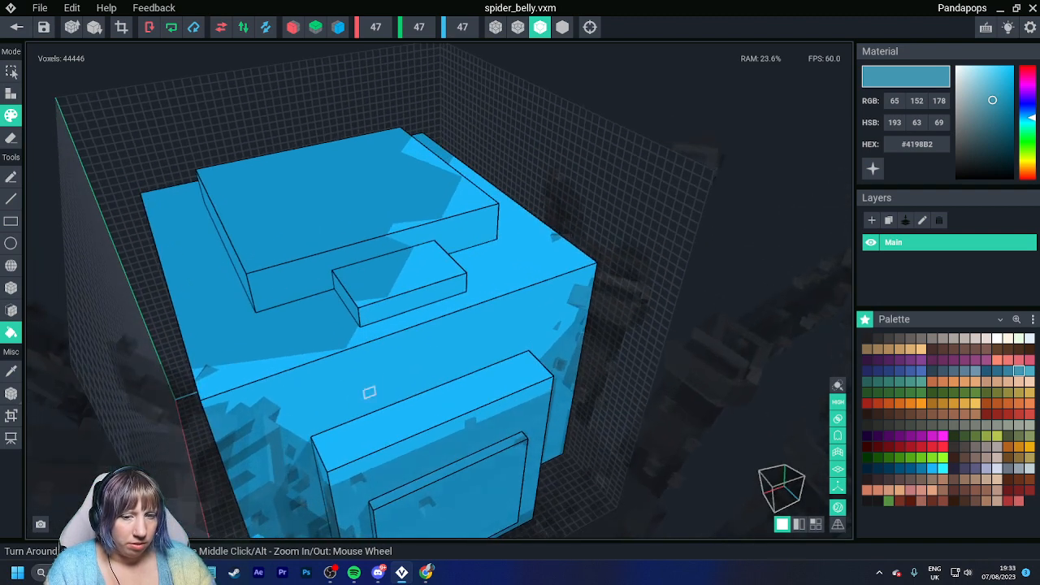
scroll(361, 414, "up", 1)
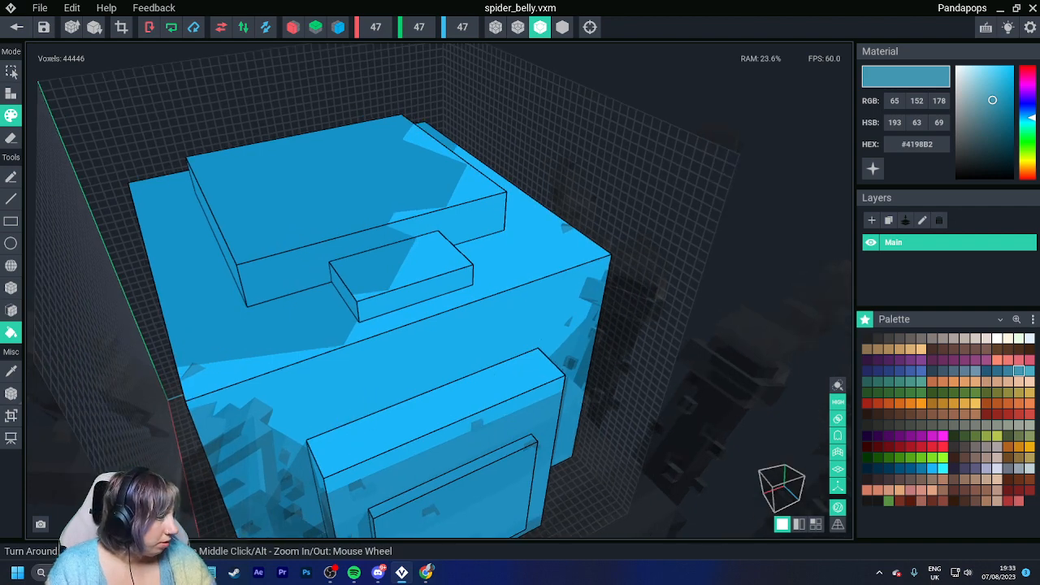
- Try a freehand leaf green #55923F pencil curve from the belly's rear edge up onto the raised top block
left_click(888, 501)
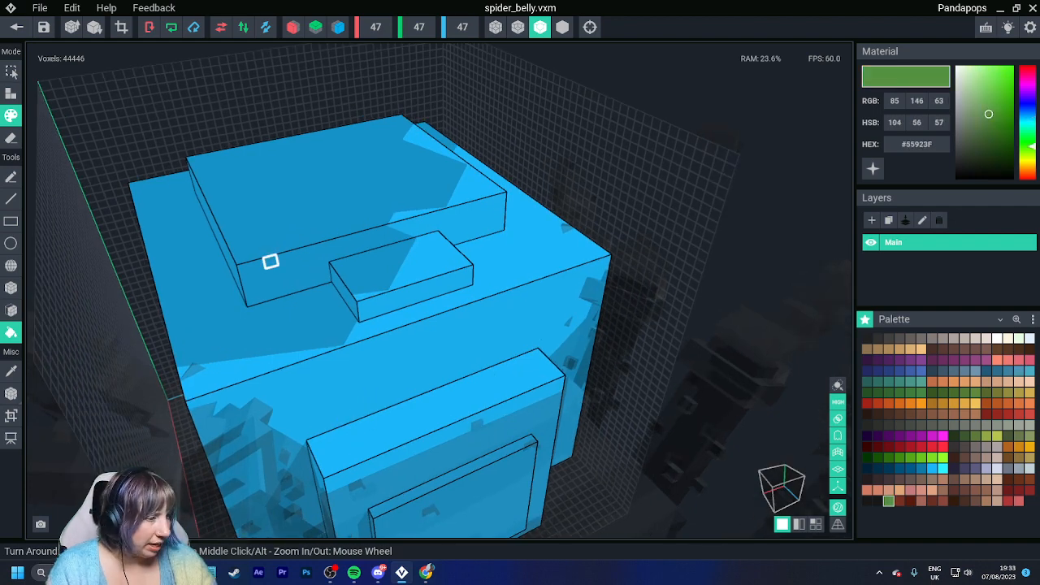
right_click_drag(269, 261, 263, 294)
scroll(264, 295, "up", 1)
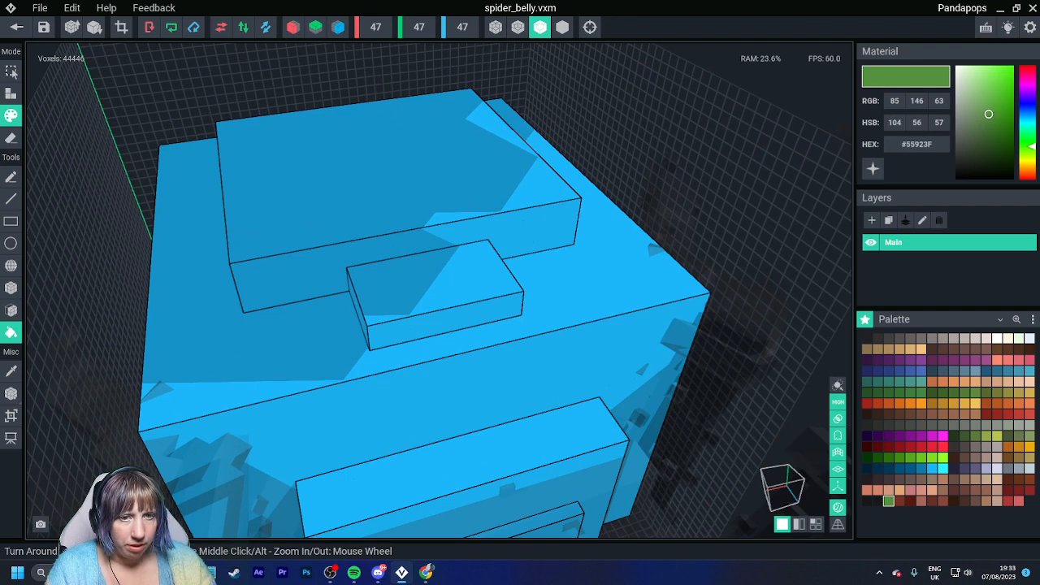
left_click(11, 176)
mouse_move(248, 301)
right_mouse_down()
mouse_move(327, 403)
mouse_move(318, 373)
right_mouse_up()
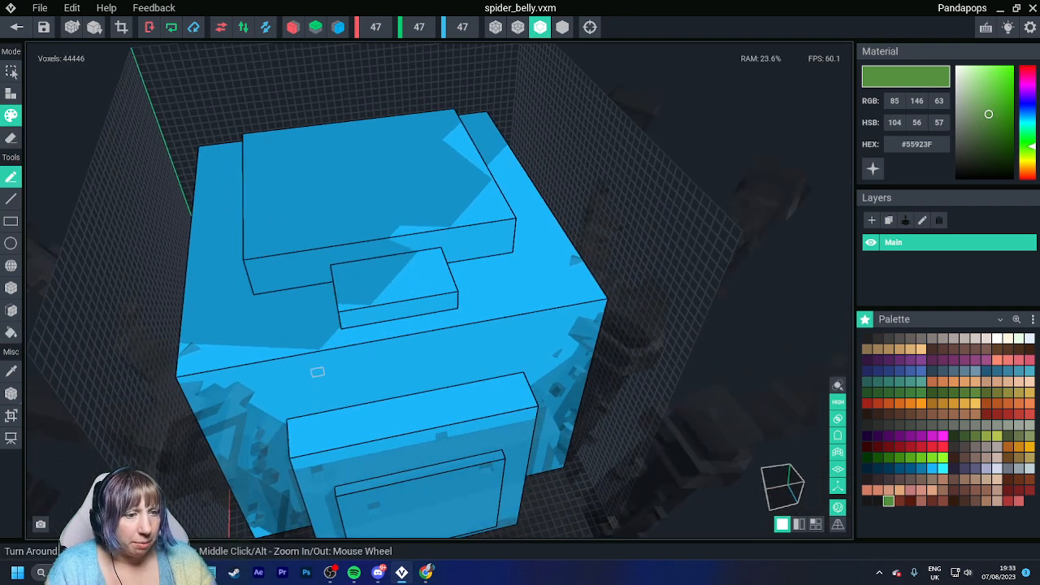
mouse_move(318, 373)
left_mouse_down()
mouse_move(225, 290)
mouse_move(248, 148)
left_mouse_up()
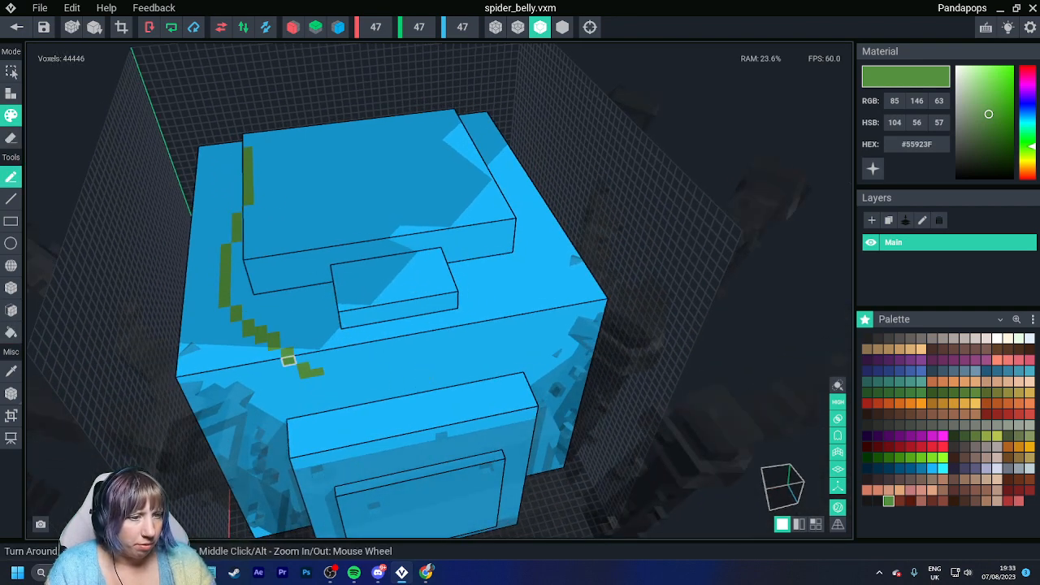
- Turn on Z-axis mirroring and try a symmetrical leaf green pencil outline around the belly's top and rear
left_click(293, 27)
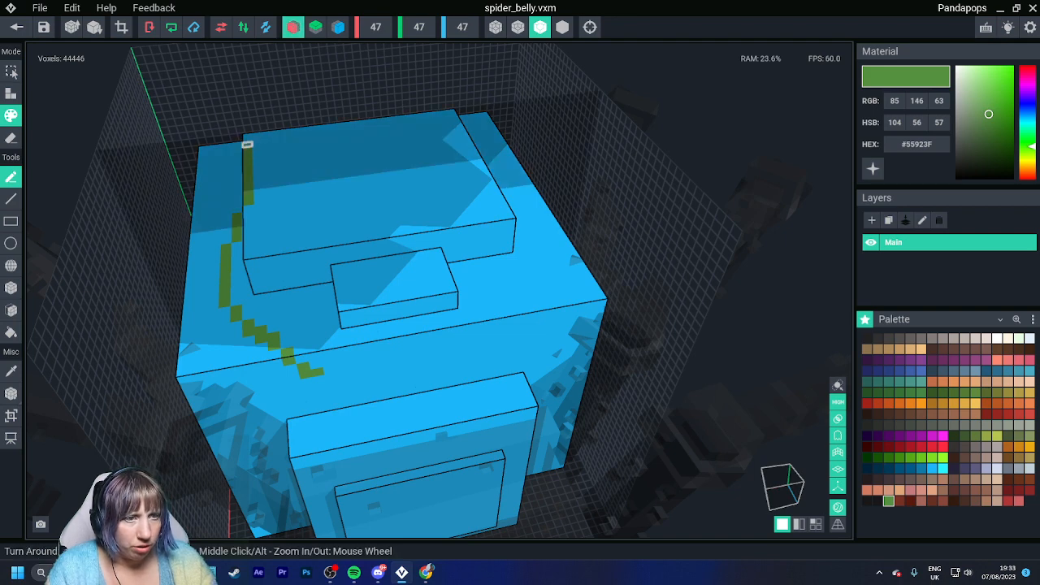
left_click(294, 27)
left_click(338, 27)
mouse_move(248, 149)
left_mouse_down()
mouse_move(246, 206)
mouse_move(225, 268)
mouse_move(229, 315)
mouse_move(332, 390)
mouse_move(415, 406)
left_mouse_up()
right_click_drag(415, 406, 335, 335)
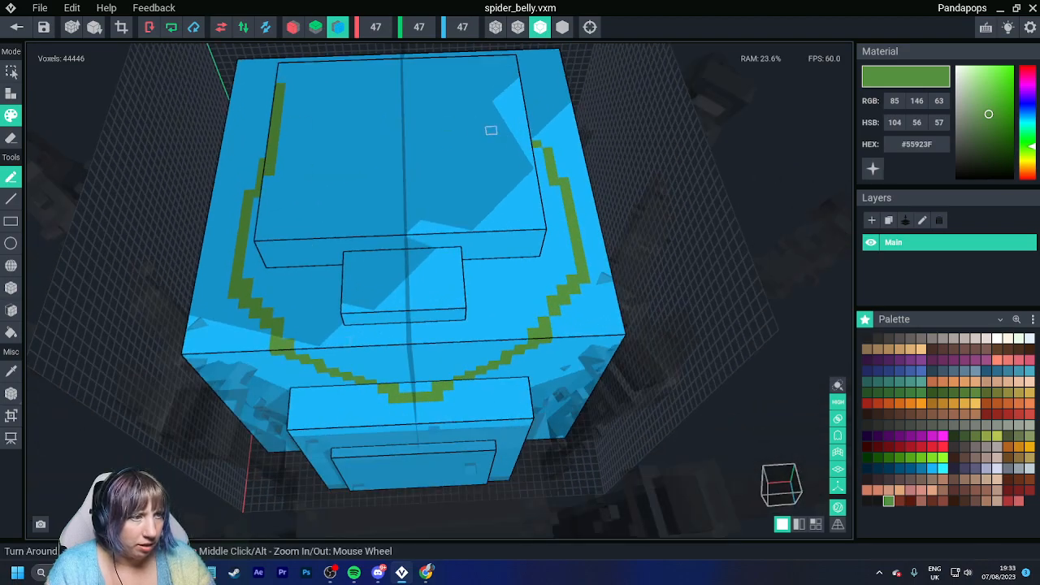
mouse_move(524, 137)
right_mouse_down()
mouse_move(474, 134)
mouse_move(502, 135)
right_mouse_up()
left_click_drag(297, 64, 296, 63)
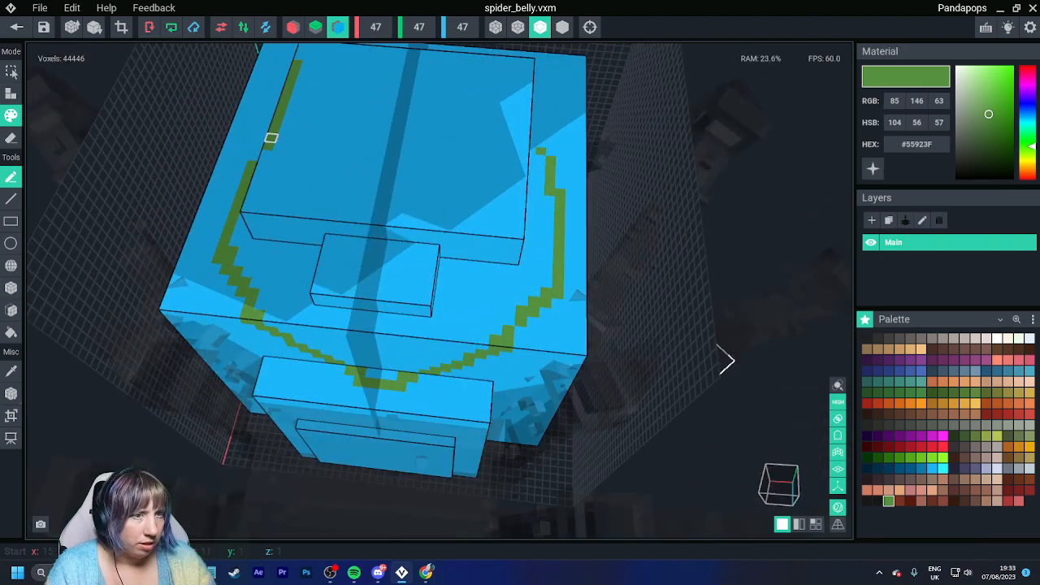
right_click_drag(271, 137, 370, 247)
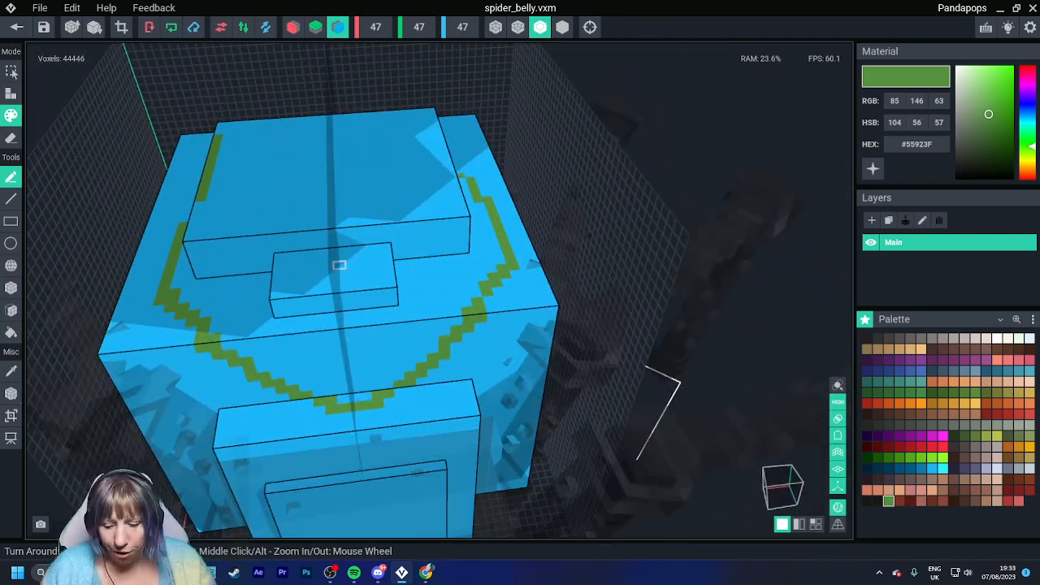
- Undo the mirrored outline, sample the belly's bright blue #1CB7FA and paint over the remaining green marks
key("ctrl+z")
left_click(234, 293, "alt")
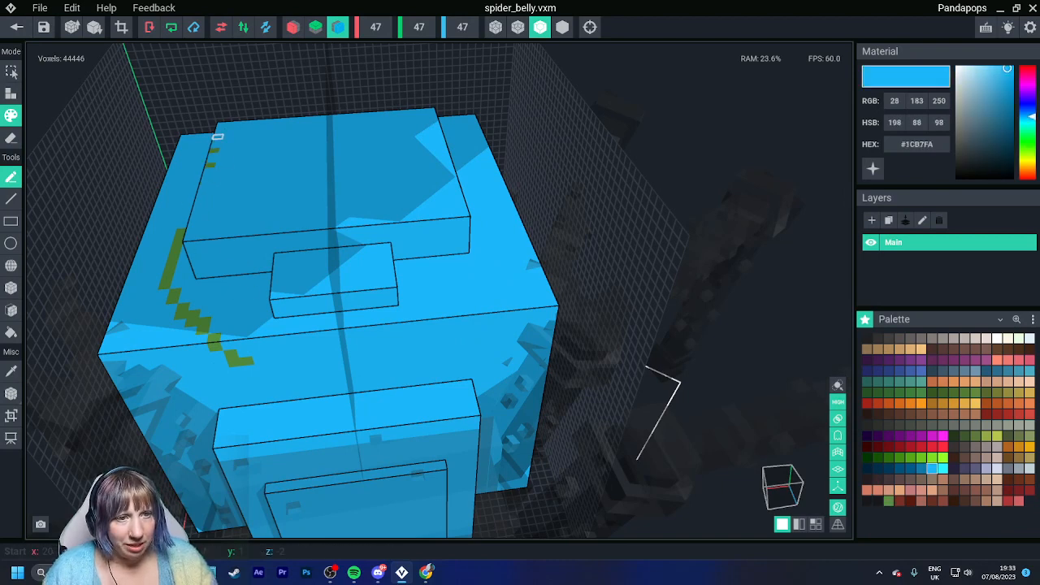
right_click_drag(217, 168, 206, 256)
mouse_move(189, 207)
left_mouse_down()
mouse_move(181, 232)
mouse_move(192, 313)
mouse_move(232, 347)
mouse_move(288, 360)
left_mouse_up()
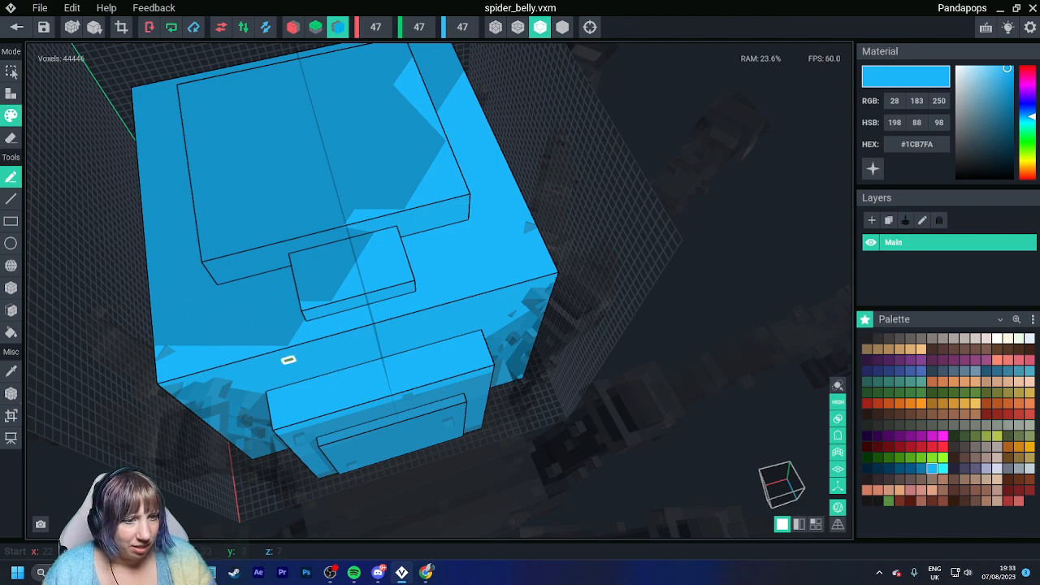
- Examine the belly's raised top blocks and rear edge up close and from above to plan the markings
right_click_drag(314, 351, 309, 347)
middle_click_drag(368, 358, 360, 366)
right_click_drag(361, 366, 368, 427)
right_click_drag(295, 386, 290, 388)
scroll(290, 388, "up", 3)
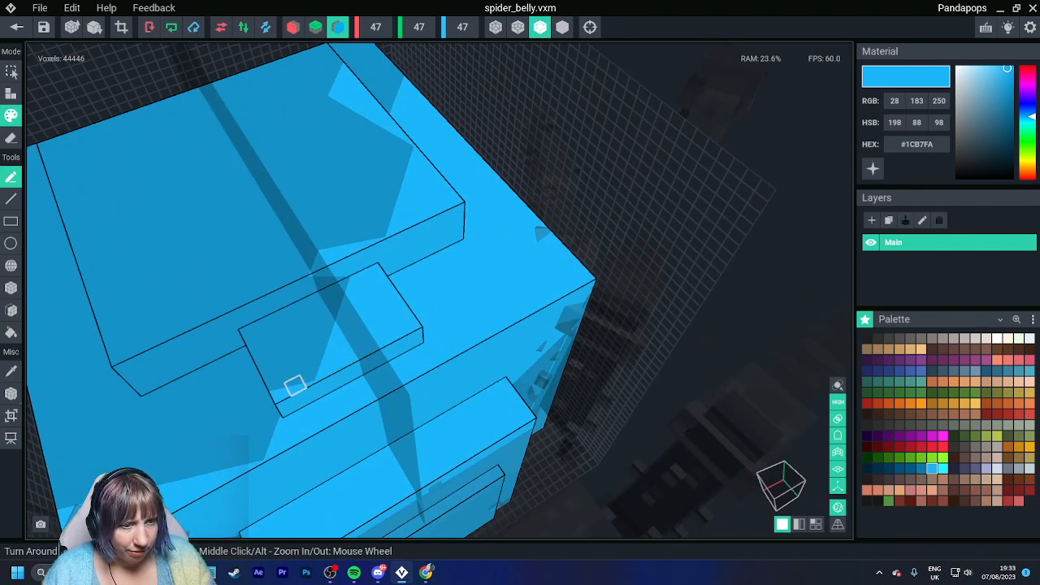
right_click_drag(293, 388, 361, 364)
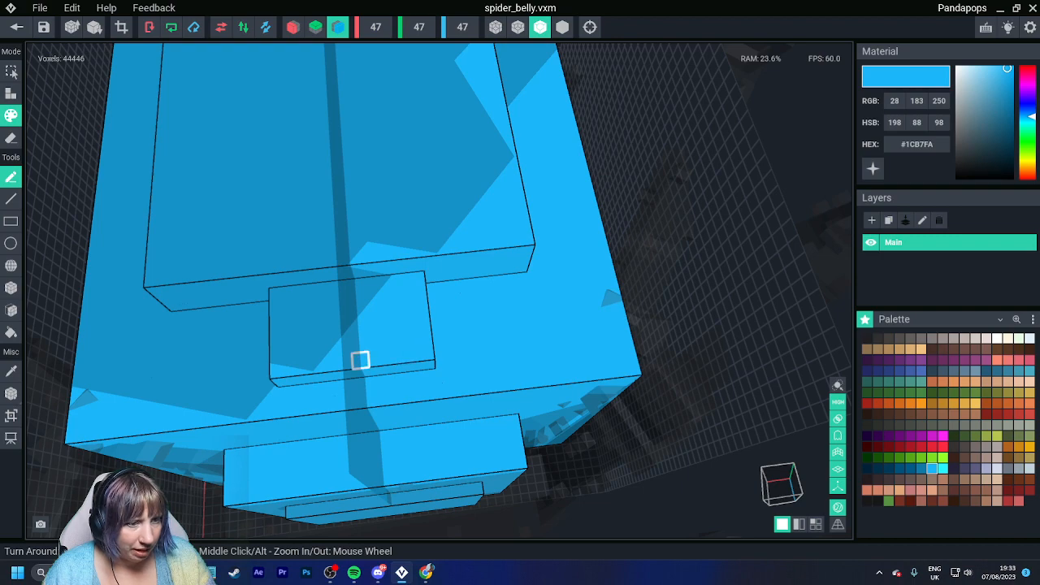
mouse_move(360, 361)
right_mouse_down()
mouse_move(370, 359)
mouse_move(358, 420)
mouse_move(360, 363)
right_mouse_up()
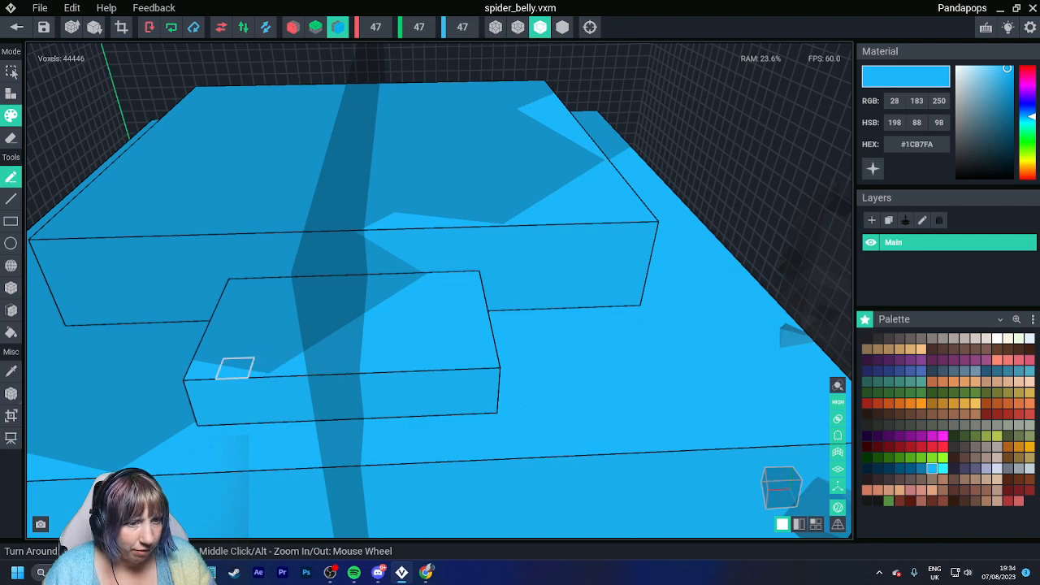
right_click_drag(422, 361, 405, 348)
right_click_drag(405, 355, 370, 353)
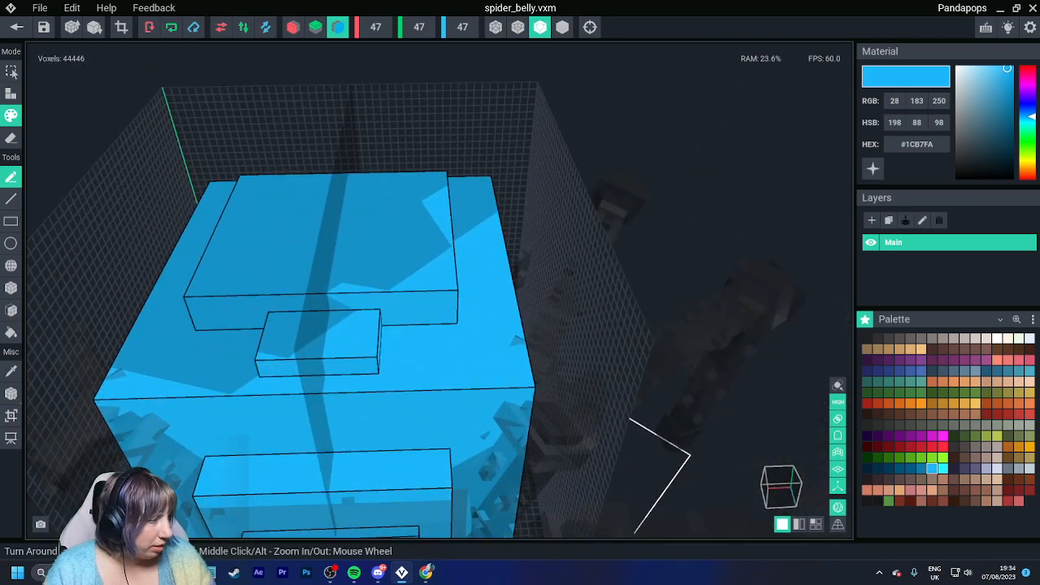
scroll(397, 403, "down", 3)
right_click_drag(407, 417, 414, 355)
scroll(382, 354, "up", 3)
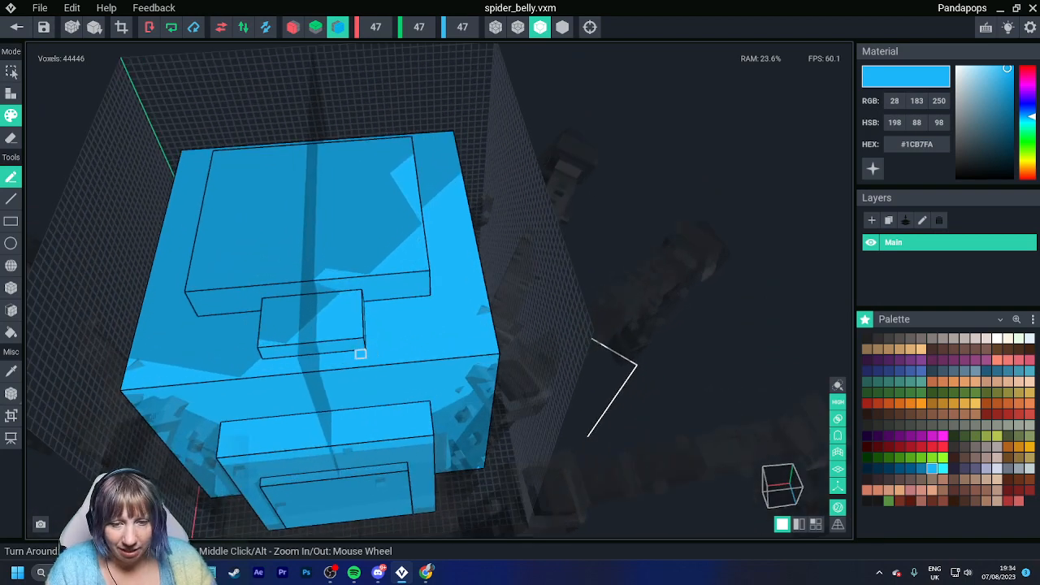
scroll(304, 348, "up", 3)
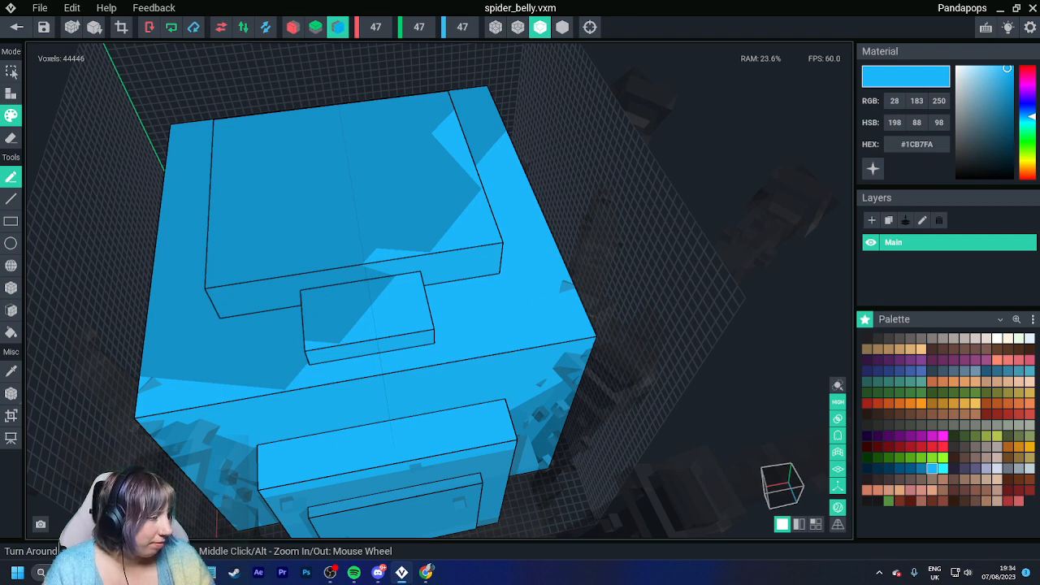
- Turn off Z-axis mirroring and box-paint leaf green #55923F strips along both long top edges of the raised block, down its corner
left_click(889, 500)
left_click(339, 28)
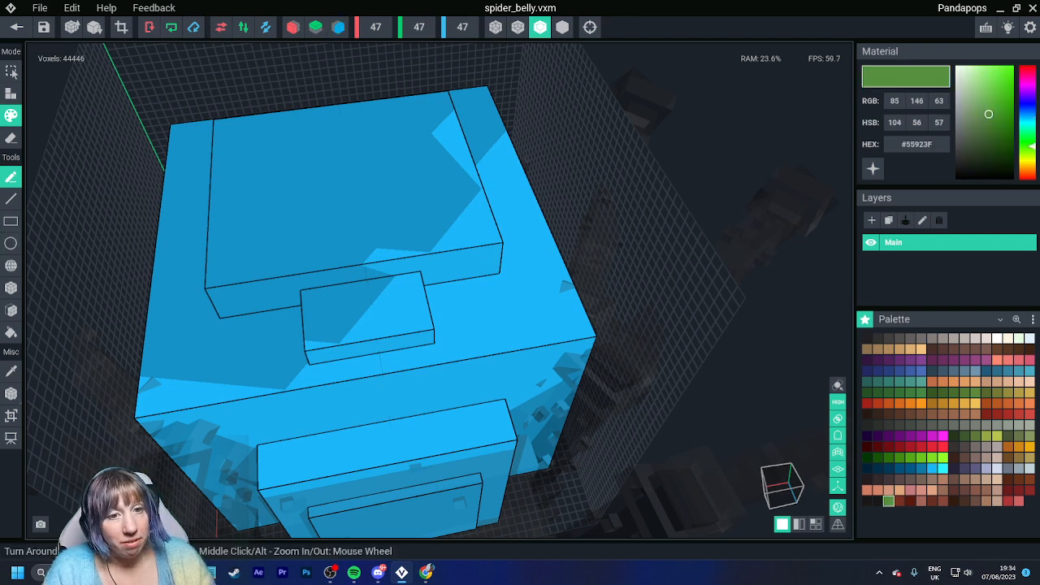
left_click(11, 287)
left_click(11, 177)
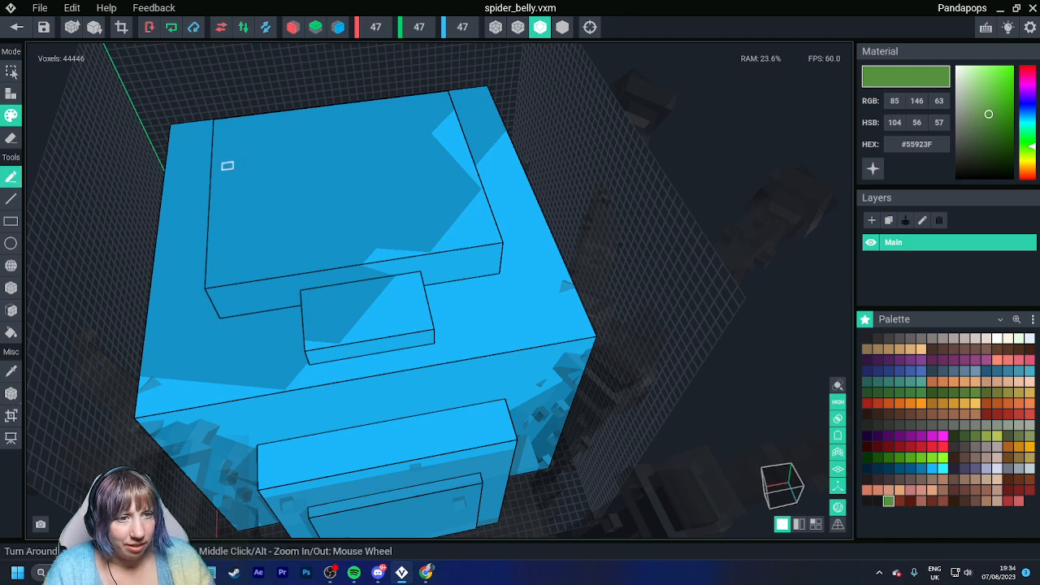
left_click(10, 287)
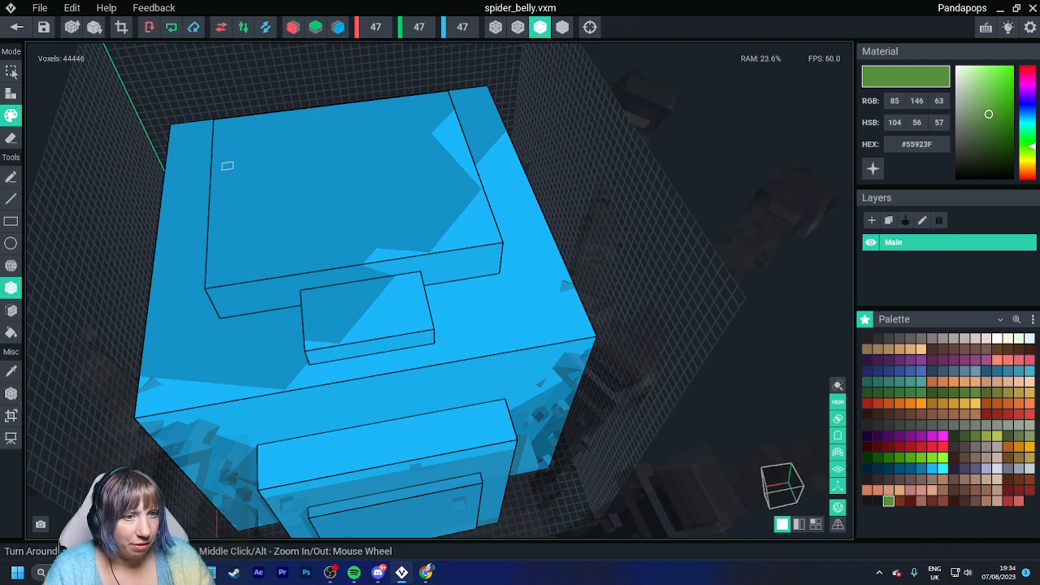
left_click_drag(216, 153, 215, 289)
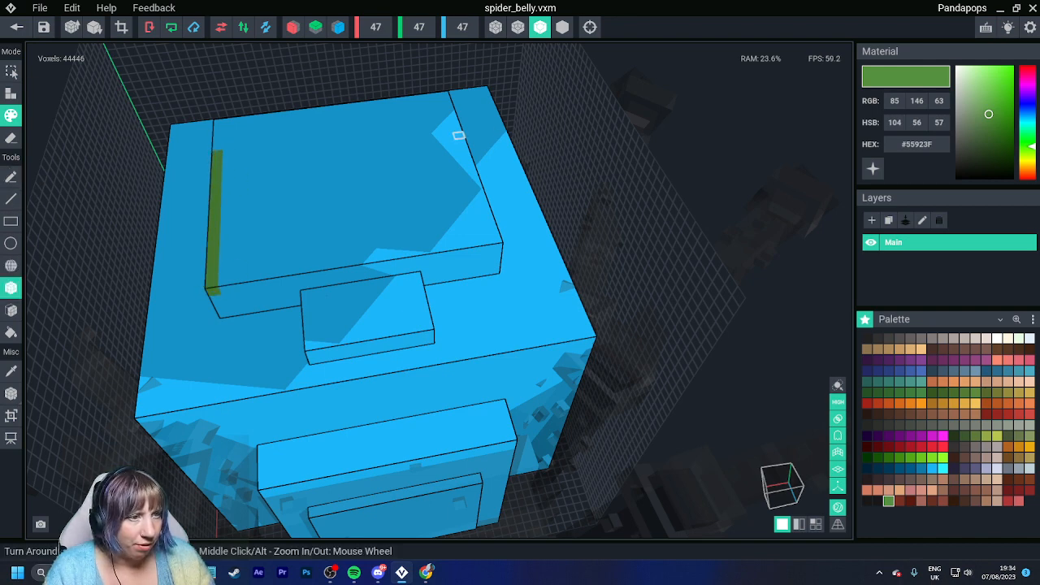
left_click_drag(458, 136, 495, 236)
right_click_drag(495, 236, 186, 332)
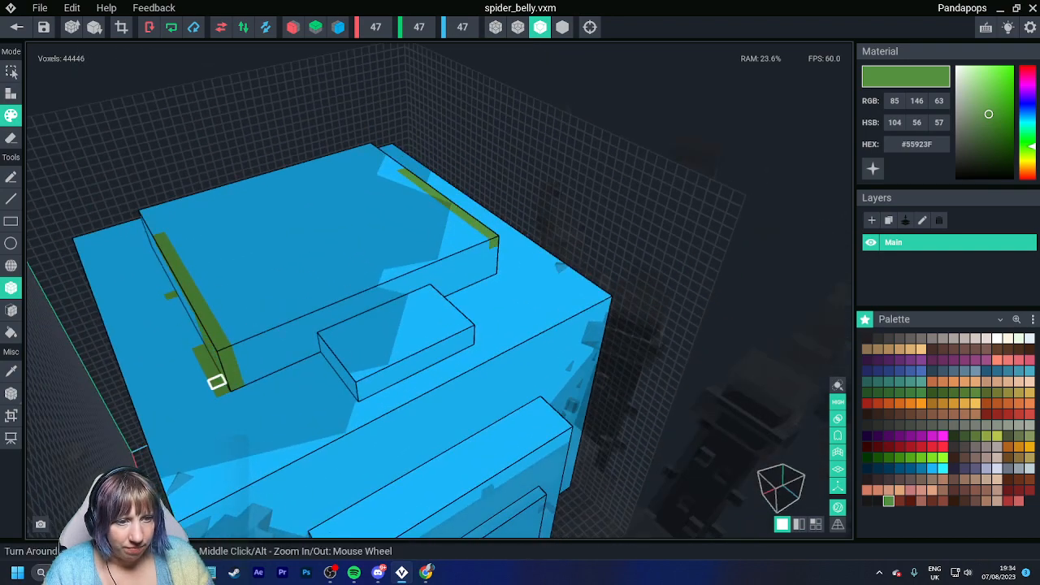
right_click_drag(217, 382, 155, 378)
- Pencil green lines from both rear corners of the raised block down over the belly's rear edge, joining them in a U-shaped curve
left_click(10, 177)
left_click(223, 399)
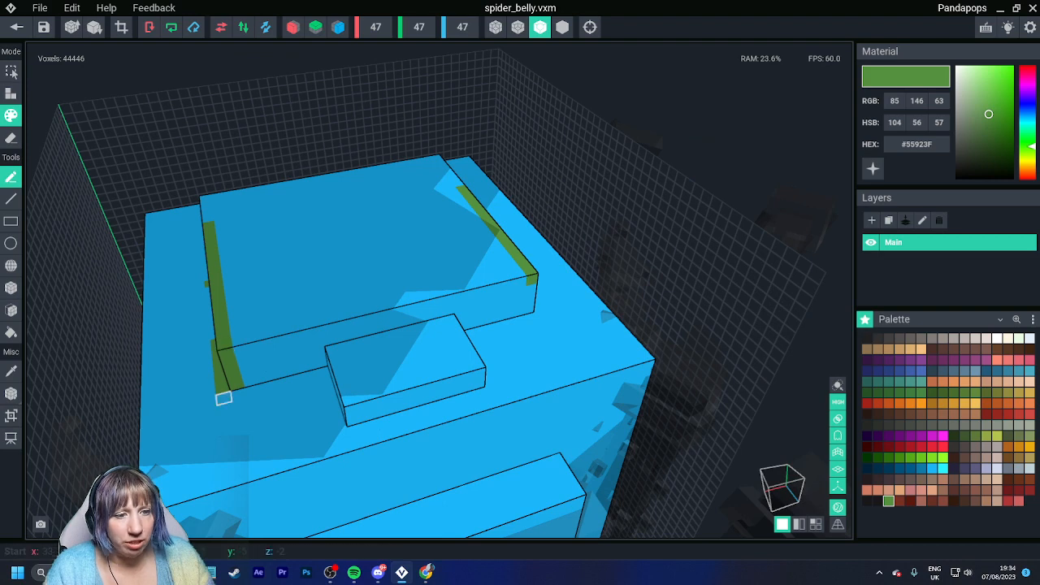
mouse_move(223, 399)
left_mouse_down()
mouse_move(290, 493)
mouse_move(325, 513)
left_mouse_up()
right_click_drag(325, 512, 448, 293)
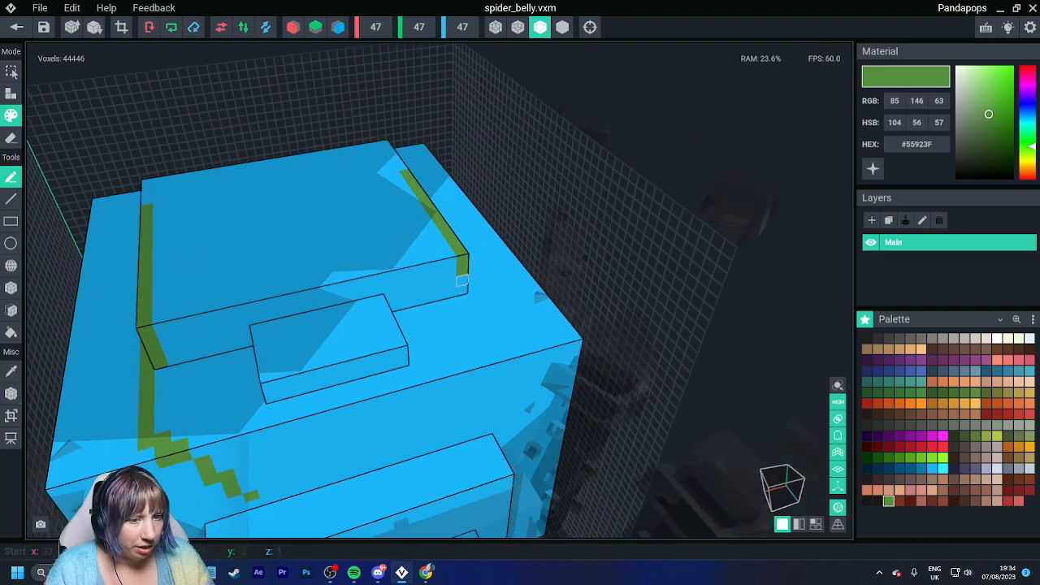
left_click_drag(461, 281, 401, 449)
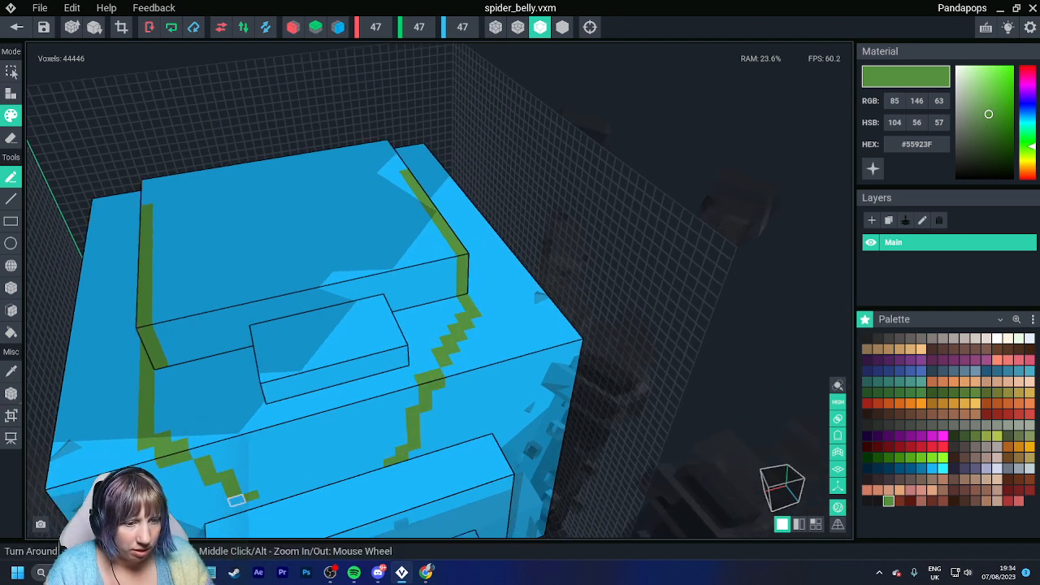
mouse_move(219, 476)
left_mouse_down()
mouse_move(306, 488)
mouse_move(376, 465)
left_mouse_up()
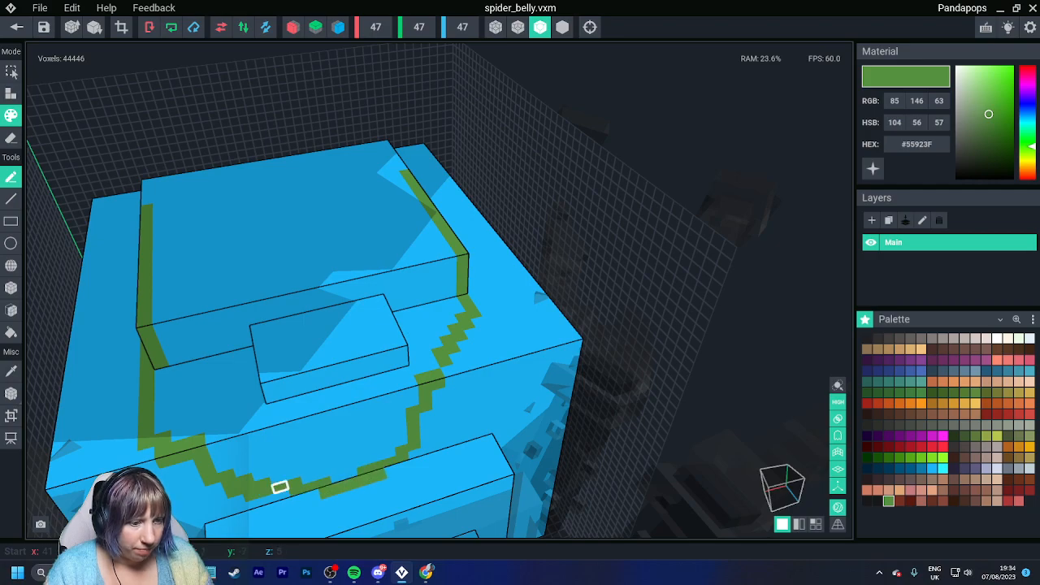
- Pencil green lines outward from the raised block's two rear corners to the belly's side edges
right_click_drag(463, 278, 174, 335)
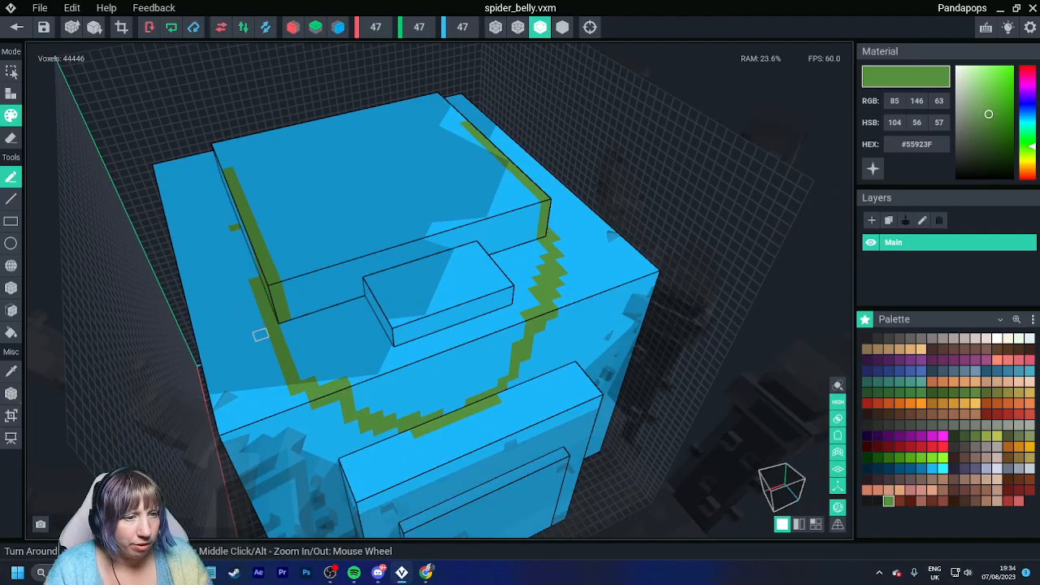
left_click_drag(234, 344, 203, 353)
middle_click_drag(608, 295, 418, 328)
right_click_drag(471, 260, 425, 239)
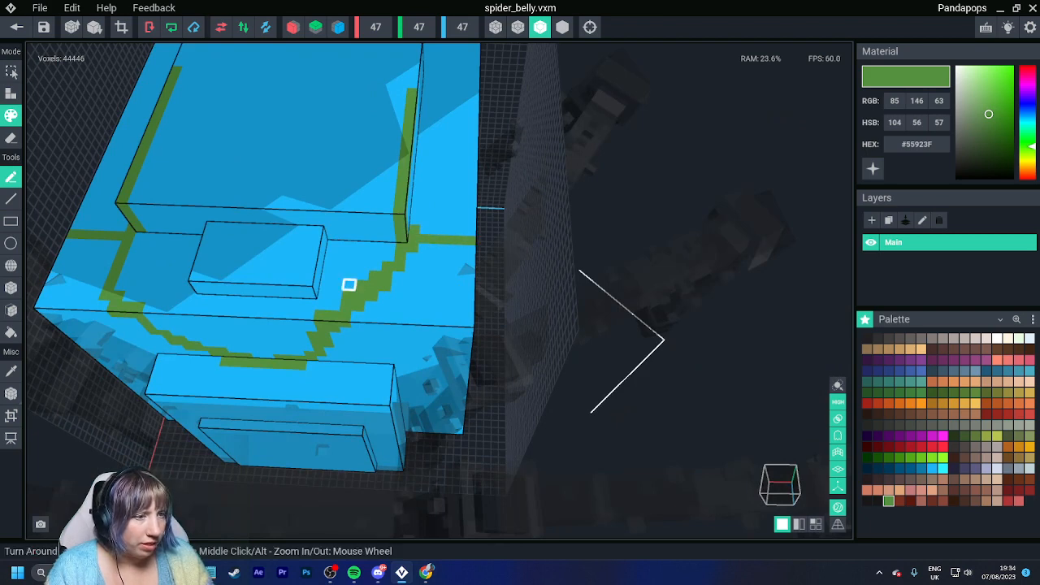
right_click_drag(326, 284, 240, 225)
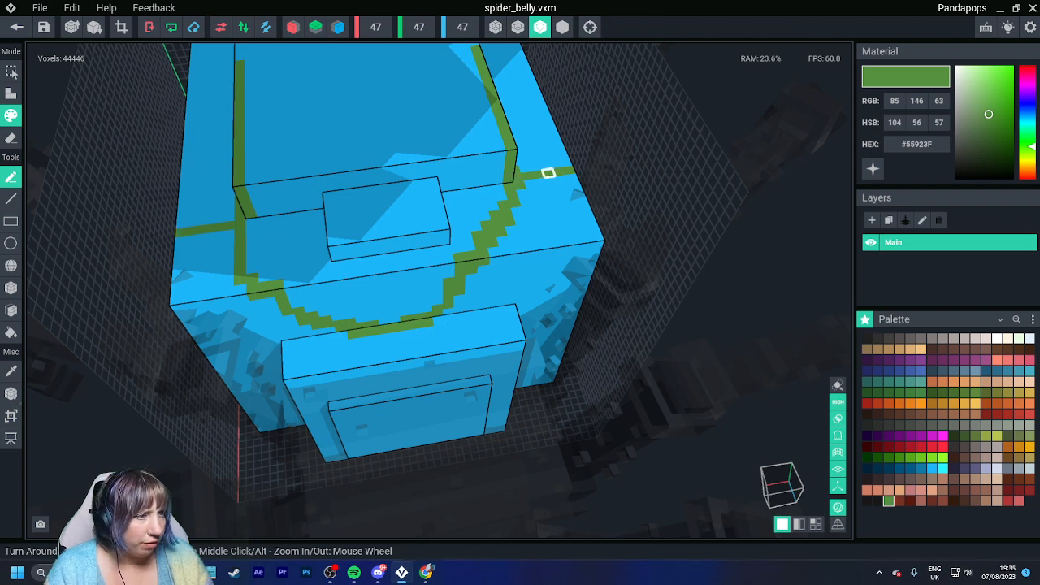
- Pencil green strips about six voxels inward from both corners along the raised block's rear top edge, leaving the middle blue
right_click_drag(429, 217, 424, 234)
right_click_drag(279, 168, 255, 183)
scroll(255, 183, "up", 5)
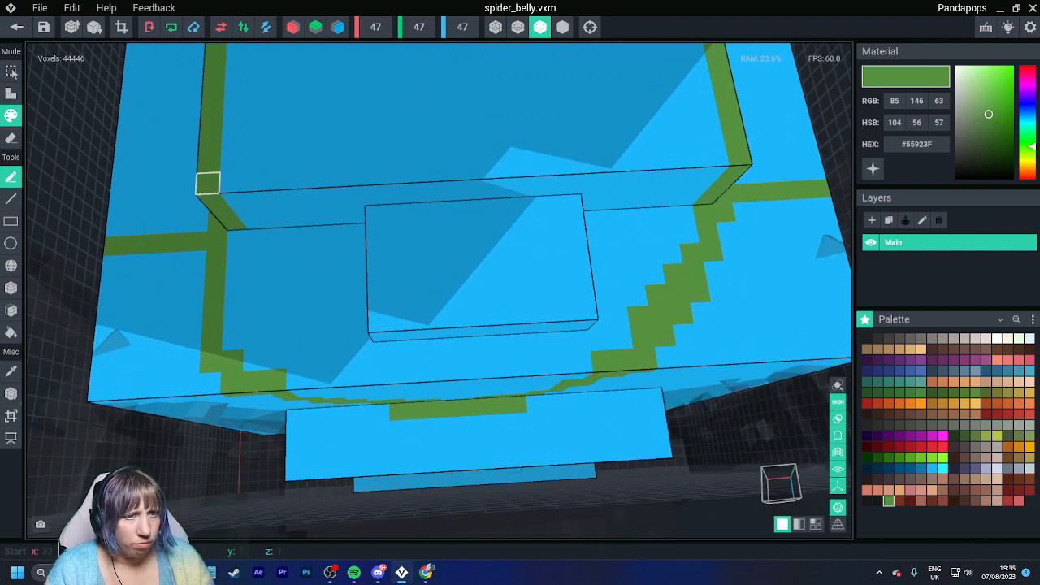
left_click_drag(206, 182, 300, 178)
left_click(325, 177)
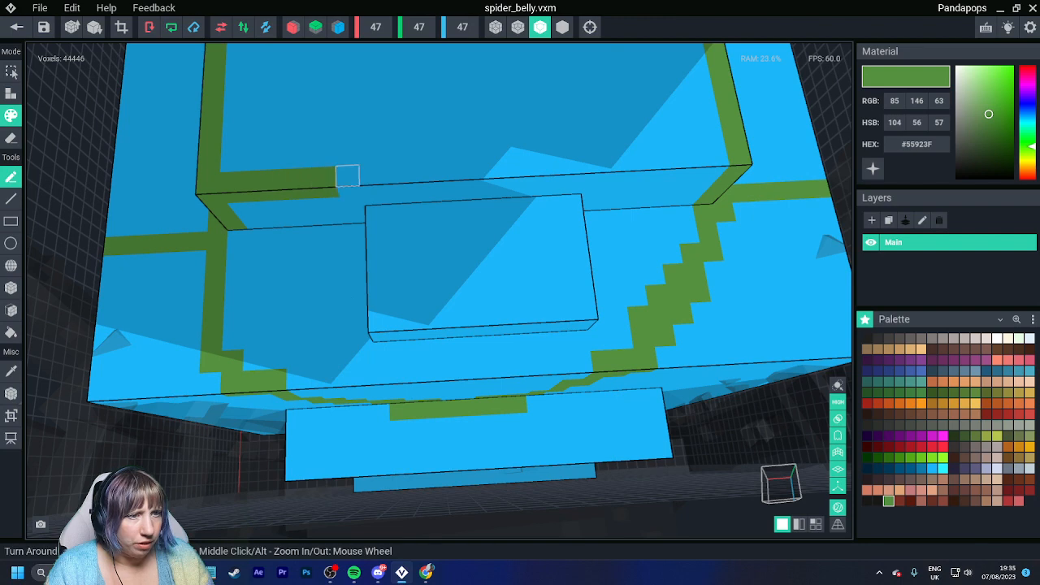
left_click(348, 175)
mouse_move(297, 224)
right_mouse_down()
mouse_move(258, 188)
mouse_move(313, 200)
right_mouse_up()
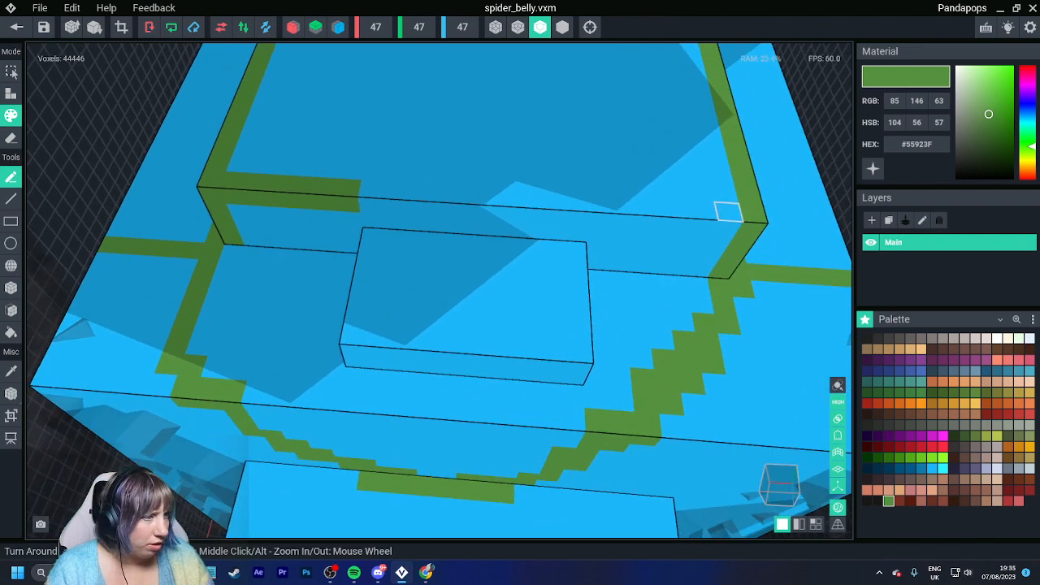
left_click(727, 213)
left_click(704, 211)
left_click(680, 209)
left_click(656, 207)
left_click(631, 206)
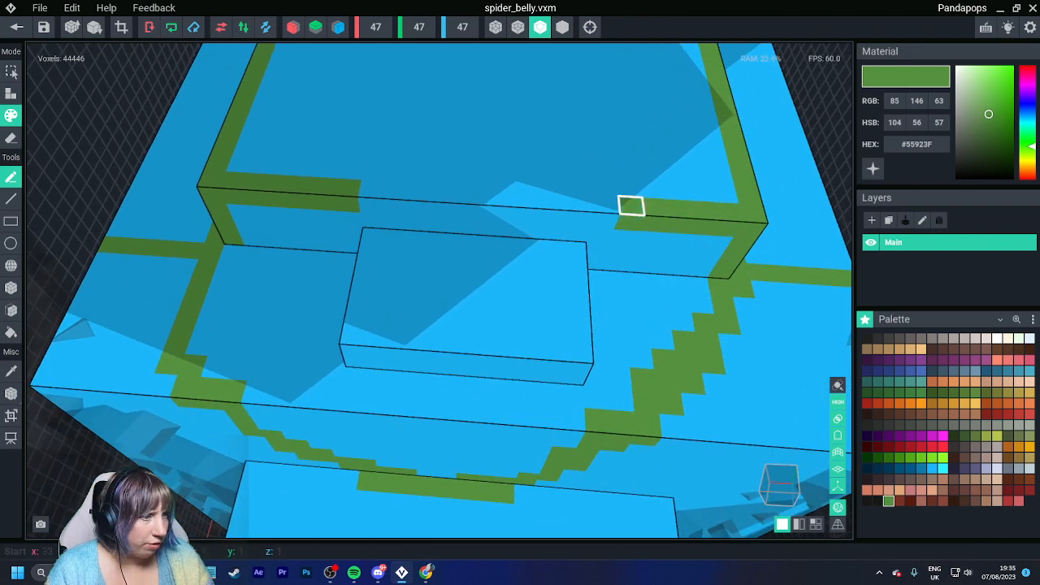
left_click(608, 205)
right_click_drag(597, 208, 509, 230)
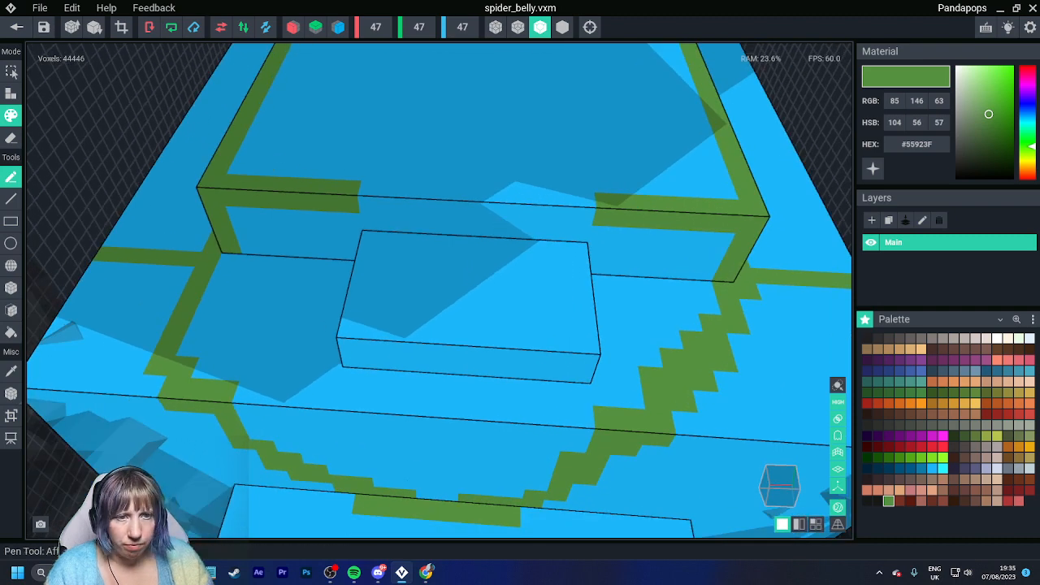
- Erase a one-voxel-wide slice from one side of the small raised block with the Box tool and return to paint mode
left_click(11, 287)
left_click(10, 138)
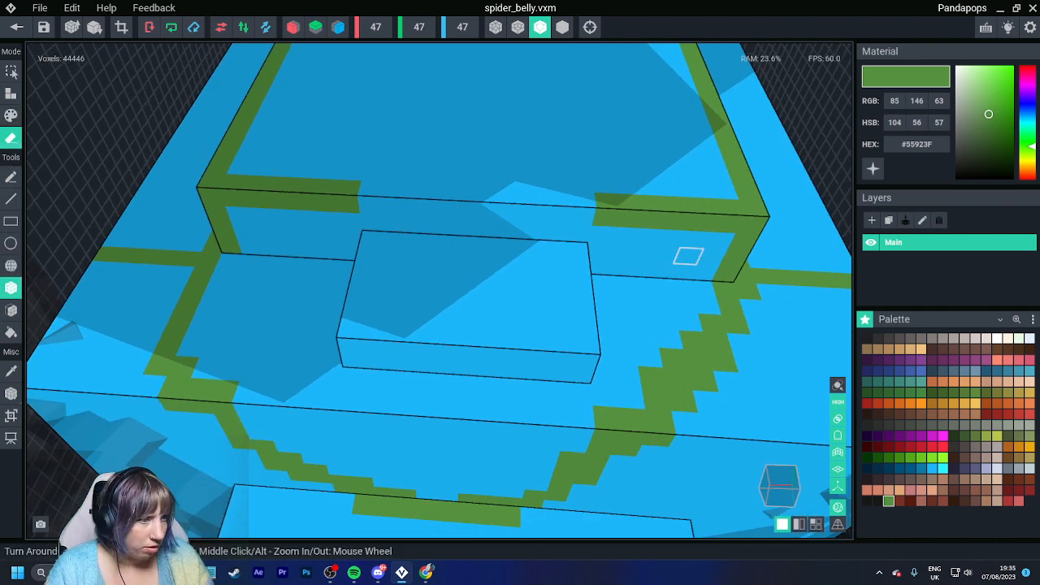
left_click_drag(577, 250, 579, 372)
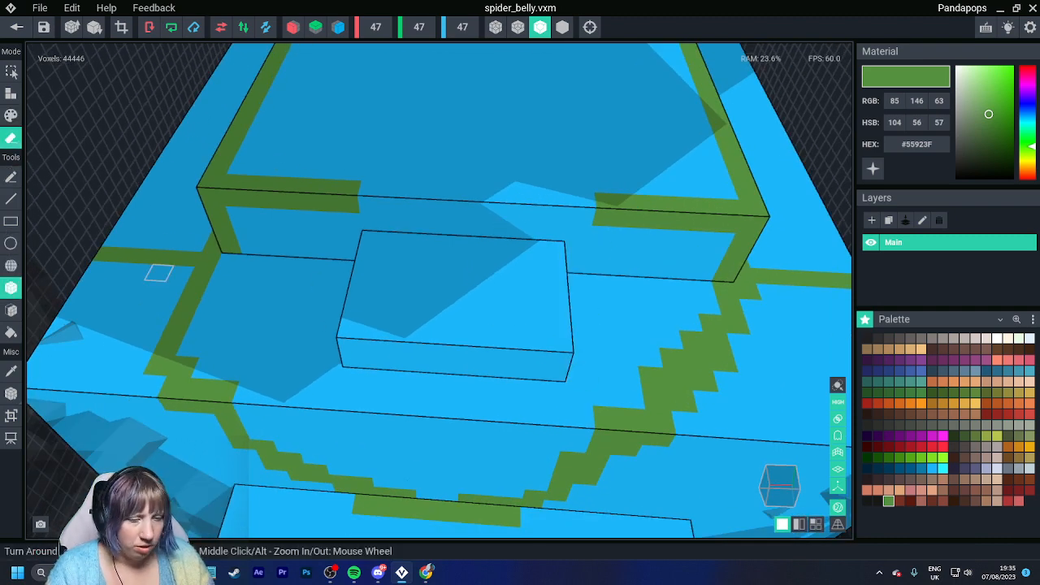
left_click(11, 115)
- Sample the belly's bright blue #1CB7FA and paint over the inner end of one green strip on the raised block's rear edge
mouse_move(259, 189)
right_mouse_down()
mouse_move(259, 159)
mouse_move(258, 174)
right_mouse_up()
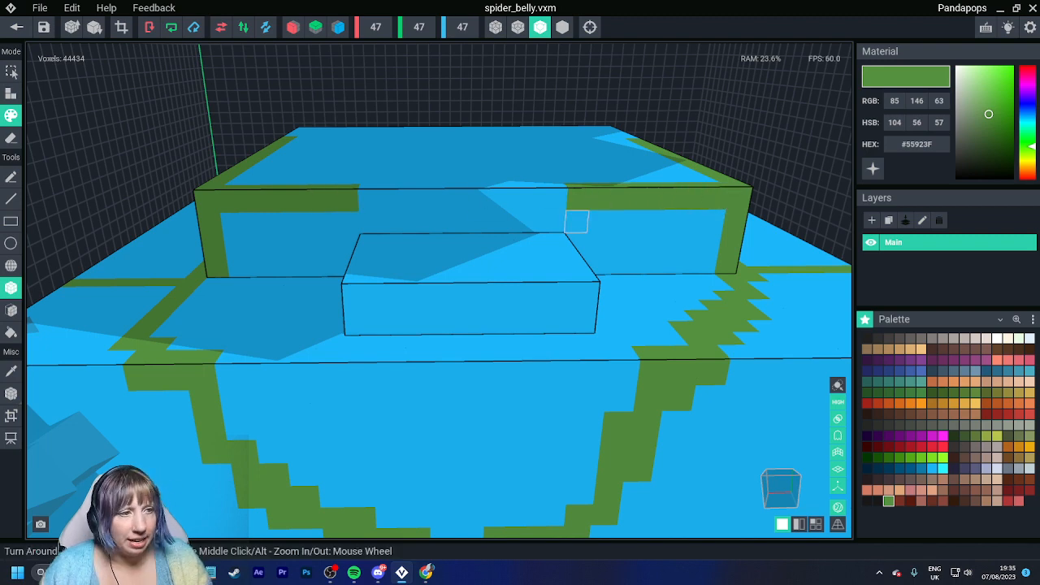
right_click_drag(577, 221, 708, 244)
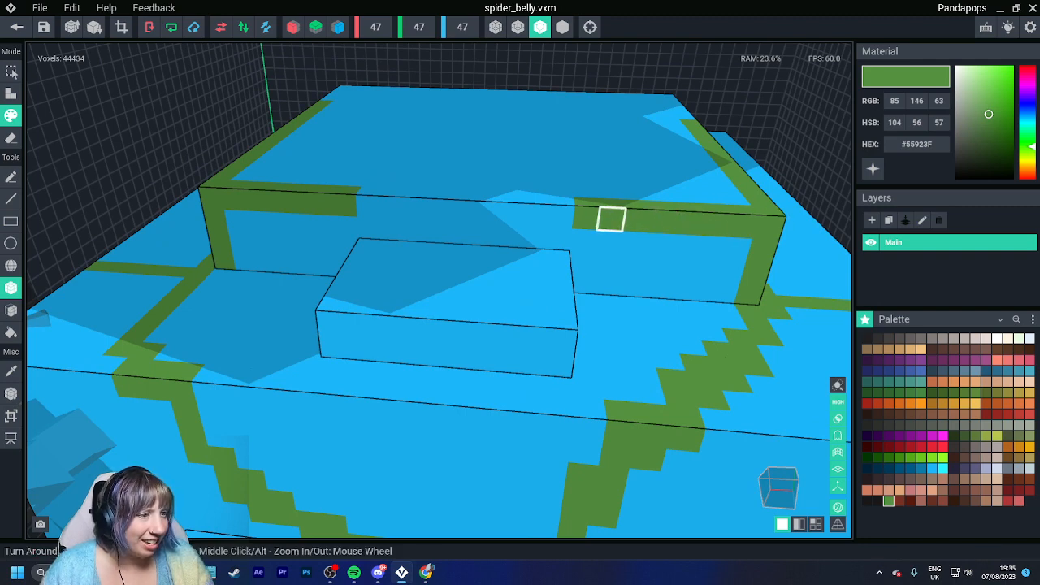
key("i")
left_click(629, 265)
left_click(586, 218)
- Sample the small raised block's blue and attach voxels with the Box tool to rebuild its erased side slice
key("i")
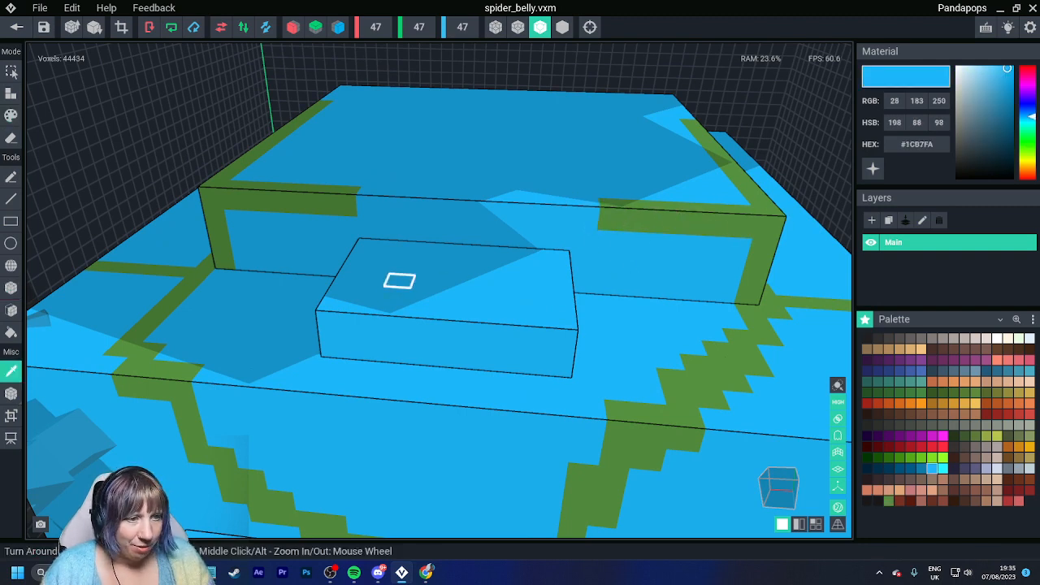
left_click(399, 281)
left_click(10, 94)
right_click_drag(707, 240, 613, 302)
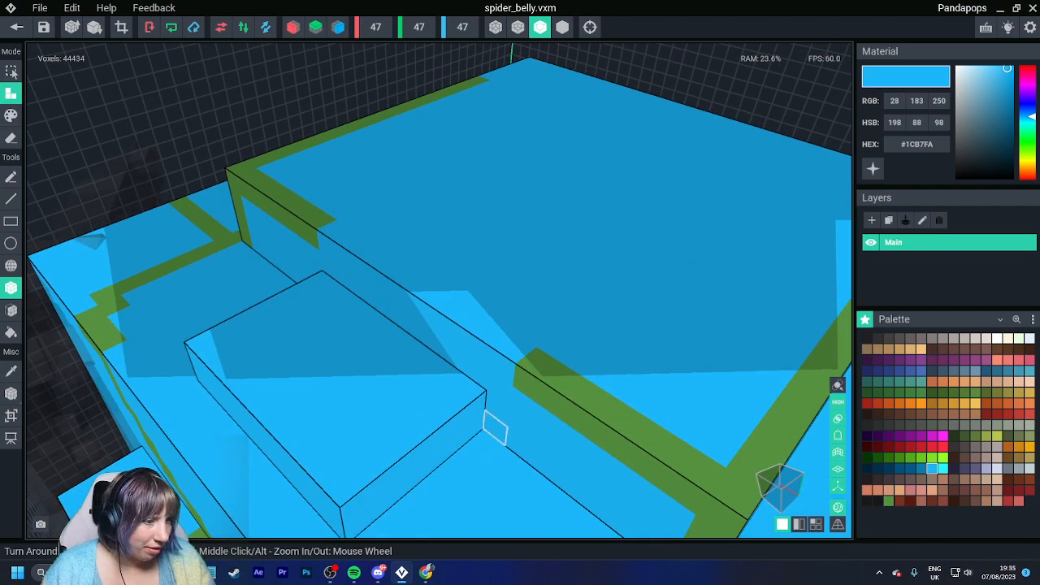
right_click_drag(496, 429, 466, 324)
right_click_drag(312, 365, 325, 244)
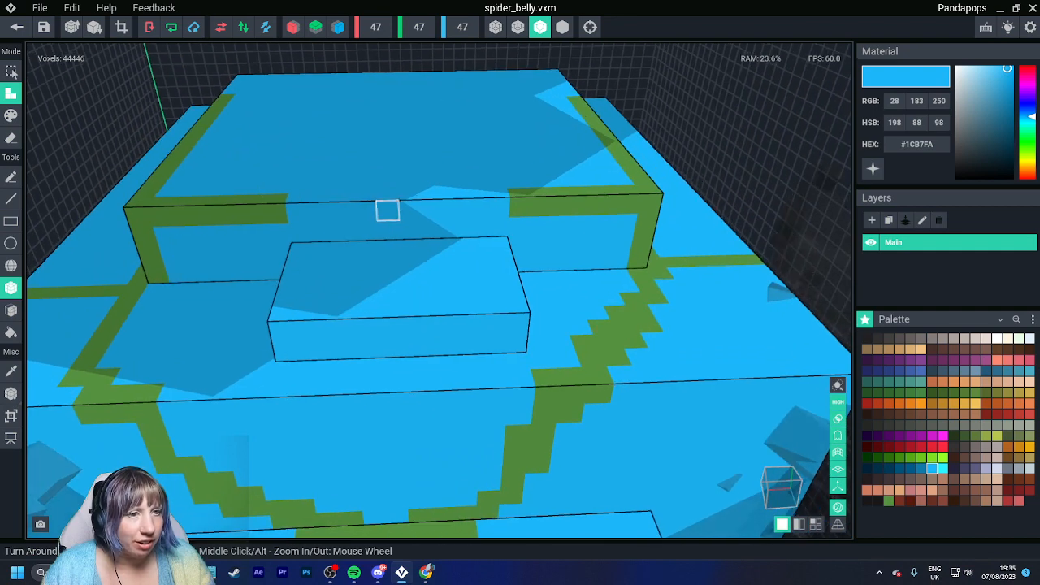
left_click_drag(300, 231, 500, 234)
left_click_drag(411, 256, 343, 258)
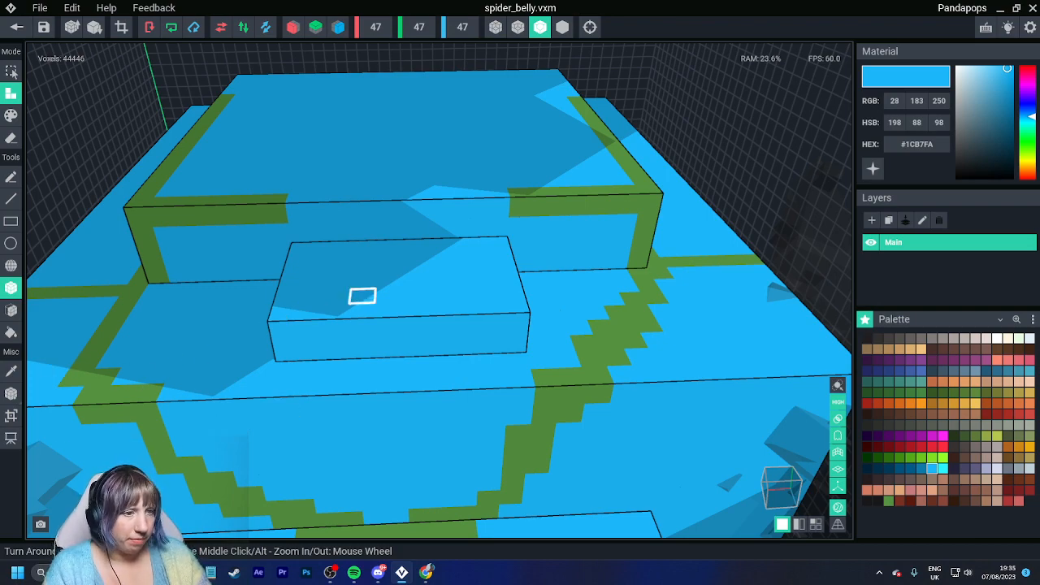
- Sample the leaf green #55923F and thicken both arms of the U-shaped curve on the belly's rear with the pencil
scroll(363, 296, "down", 5)
right_click_drag(386, 376, 372, 367)
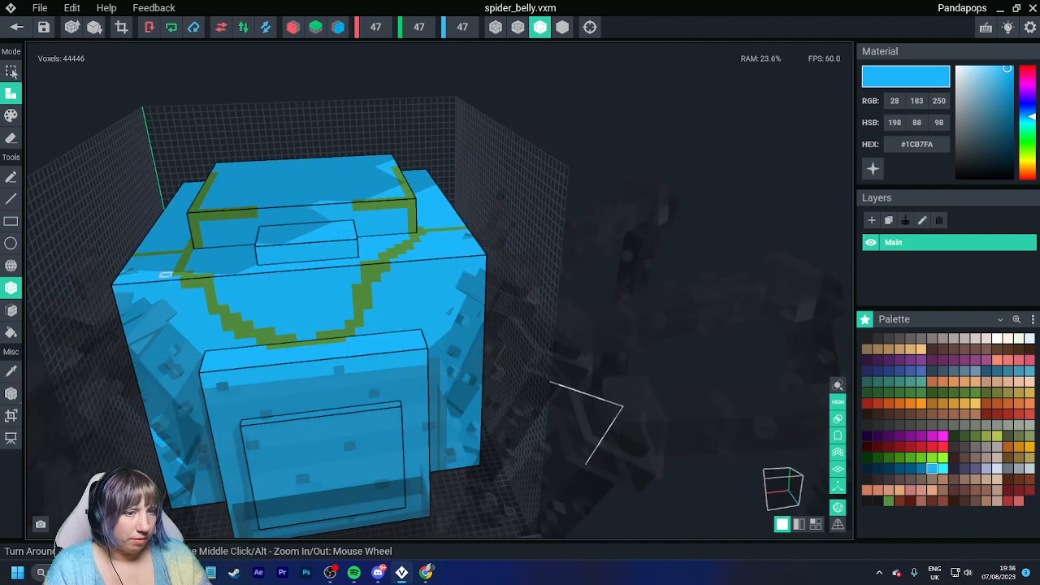
left_click(210, 291, "alt")
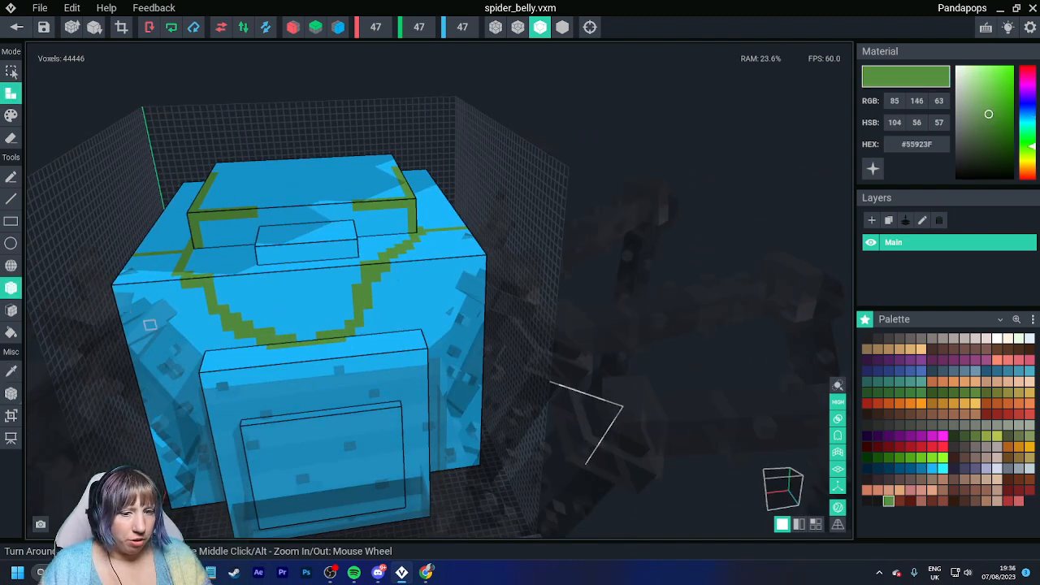
left_click(11, 117)
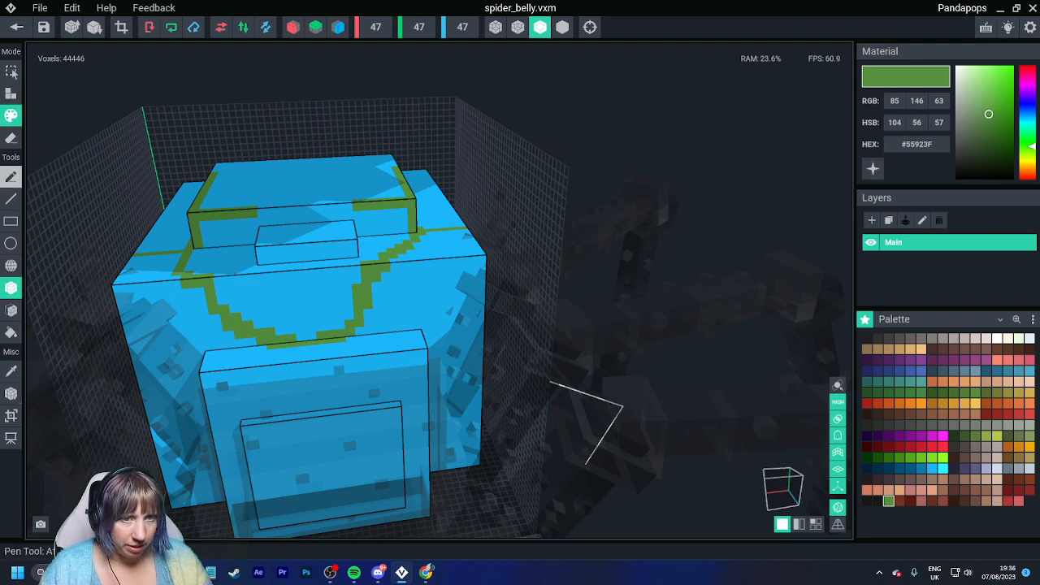
left_click(11, 176)
right_click_drag(168, 208, 418, 235)
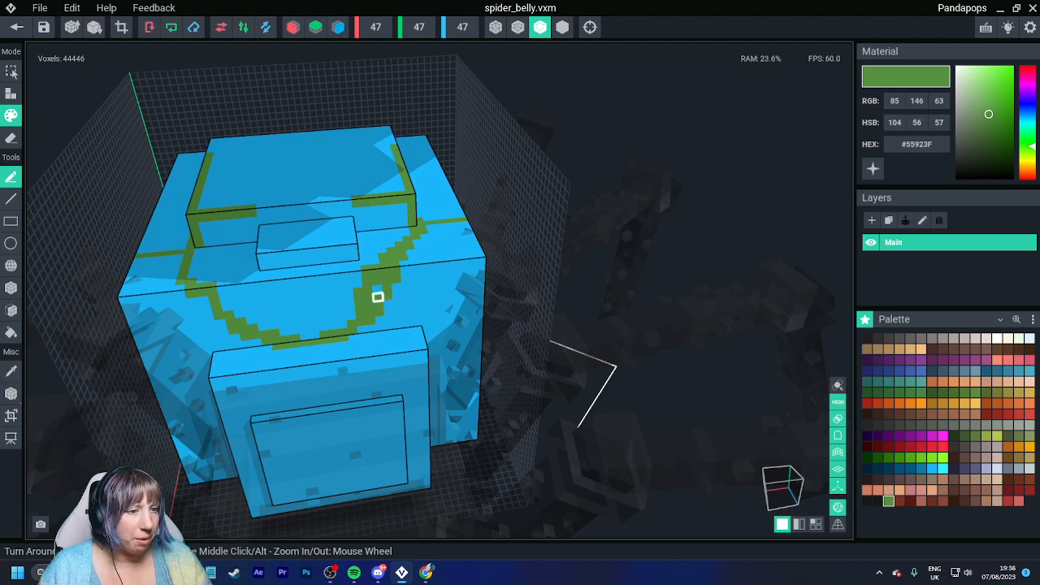
left_click_drag(378, 297, 368, 290)
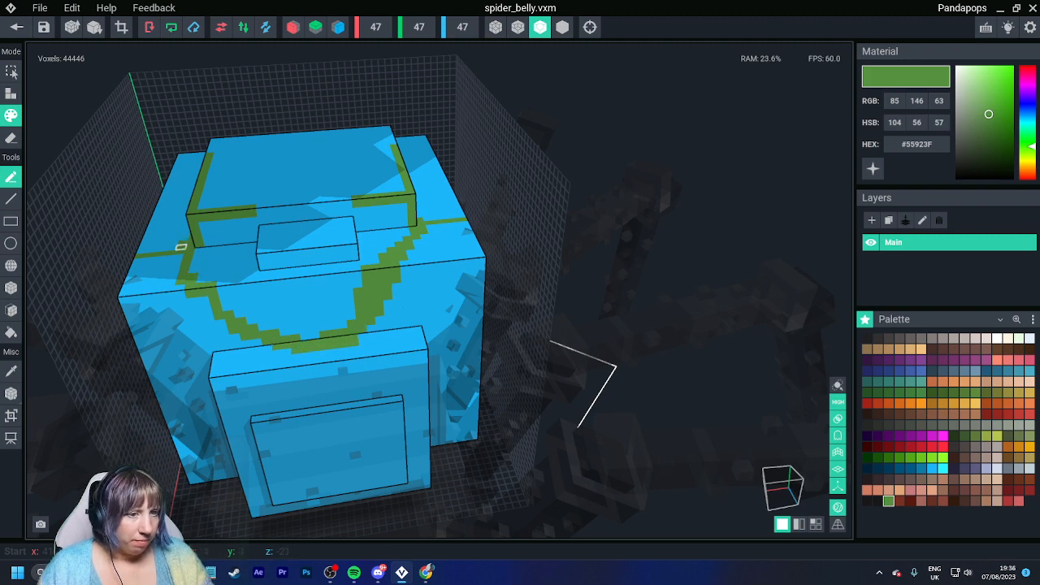
mouse_move(194, 270)
left_mouse_down()
mouse_move(238, 312)
mouse_move(295, 338)
left_mouse_up()
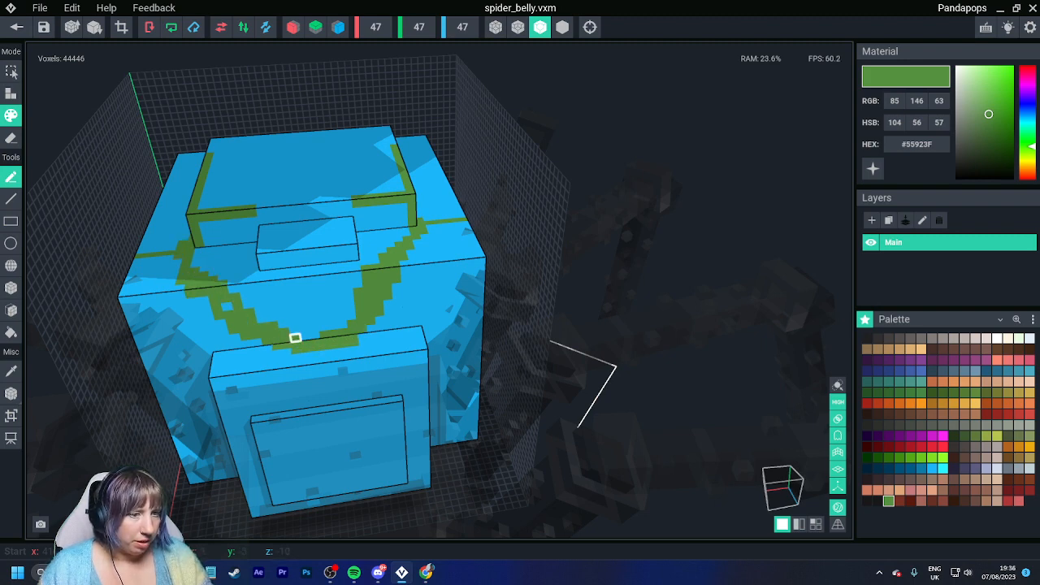
- Try a freehand green arch on top of the raised block without mirroring, and undo its strokes
scroll(349, 339, "down", 5)
right_click_drag(350, 339, 353, 348)
scroll(327, 331, "up", 6)
middle_click_drag(325, 330, 303, 415)
right_click_drag(286, 241, 281, 293)
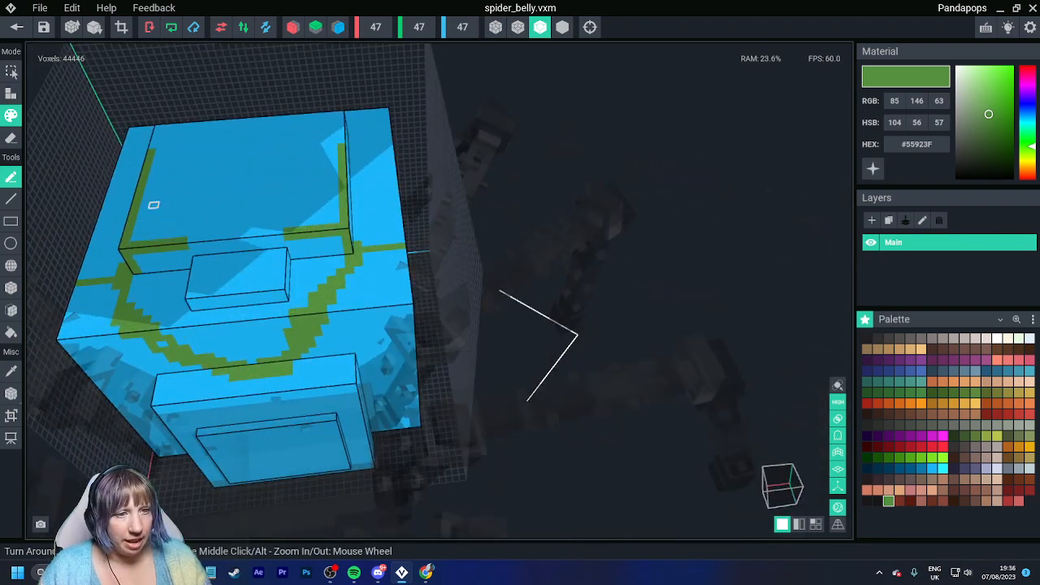
left_click_drag(230, 140, 200, 151)
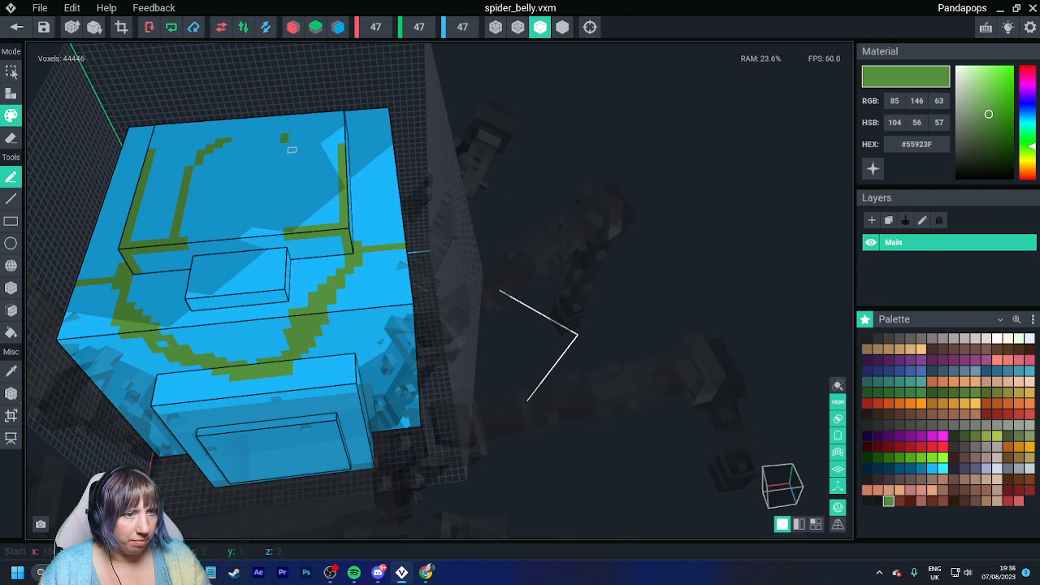
left_click_drag(290, 144, 284, 234)
key("ctrl+z")
key("ctrl+z")
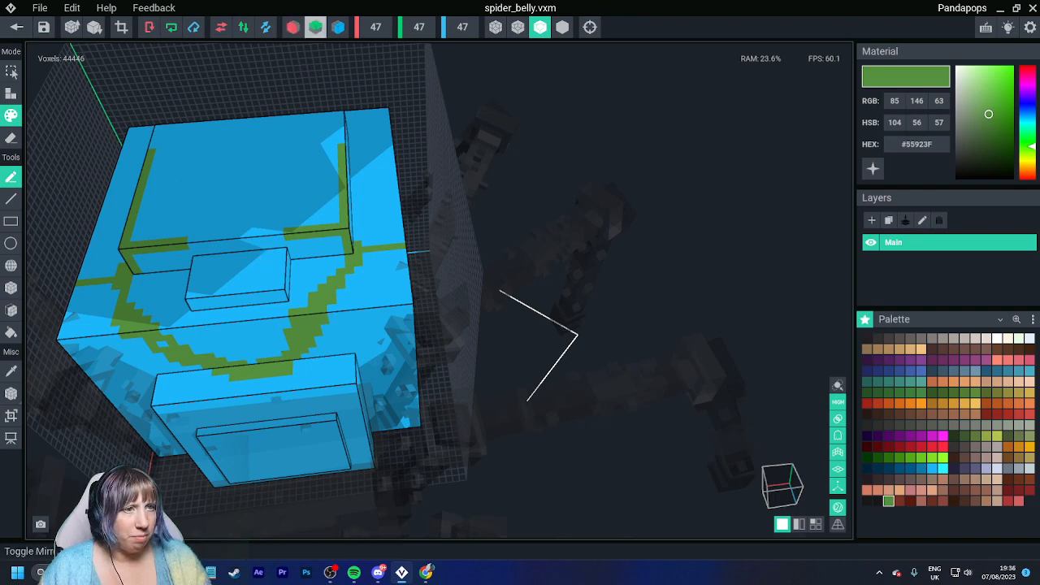
- Turn on Z-axis mirroring and pencil a symmetrical green teardrop outline from the raised block's top over the small block to the rear
left_click(338, 27)
mouse_move(235, 139)
left_mouse_down()
mouse_move(203, 178)
mouse_move(181, 279)
mouse_move(230, 335)
left_mouse_up()
right_click_drag(258, 356, 265, 347)
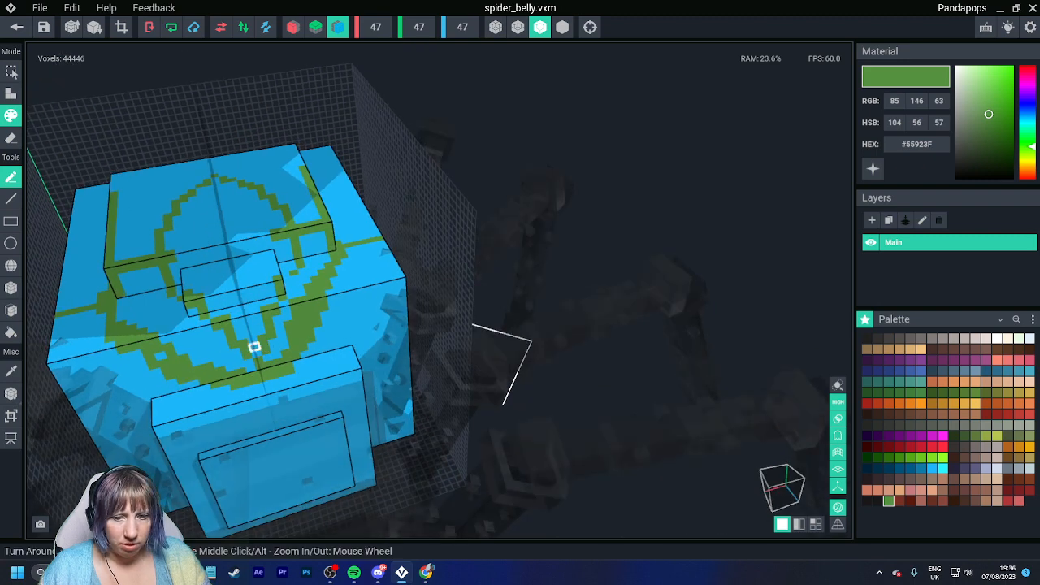
scroll(258, 352, "down", 2)
- Sample the bright blue #1CB7FA and paint over the older green markings outside the teardrop outline with the Face tool
key("i")
left_click(170, 320)
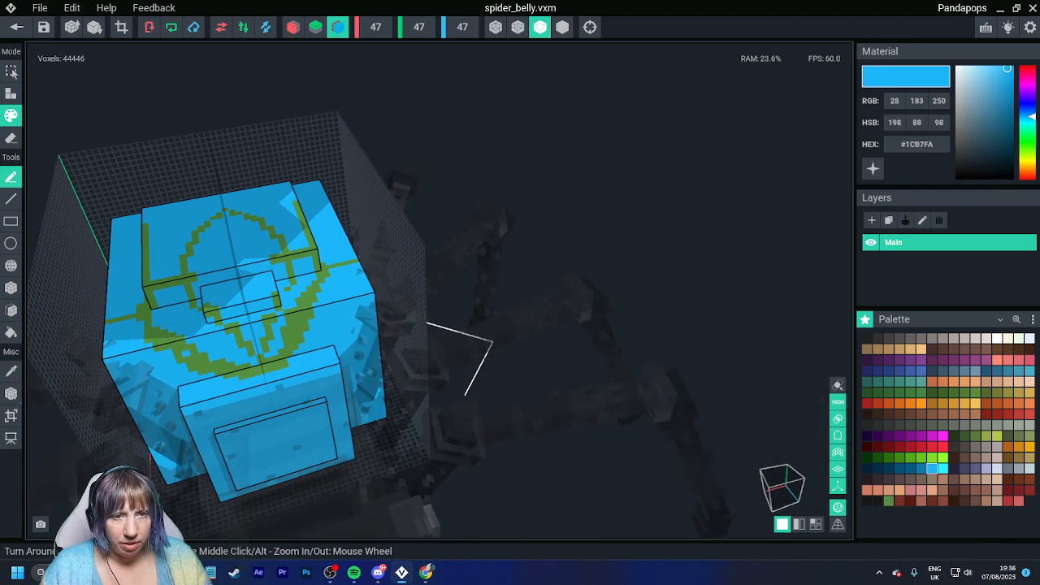
left_click(11, 311)
left_click(148, 326)
left_click(182, 343)
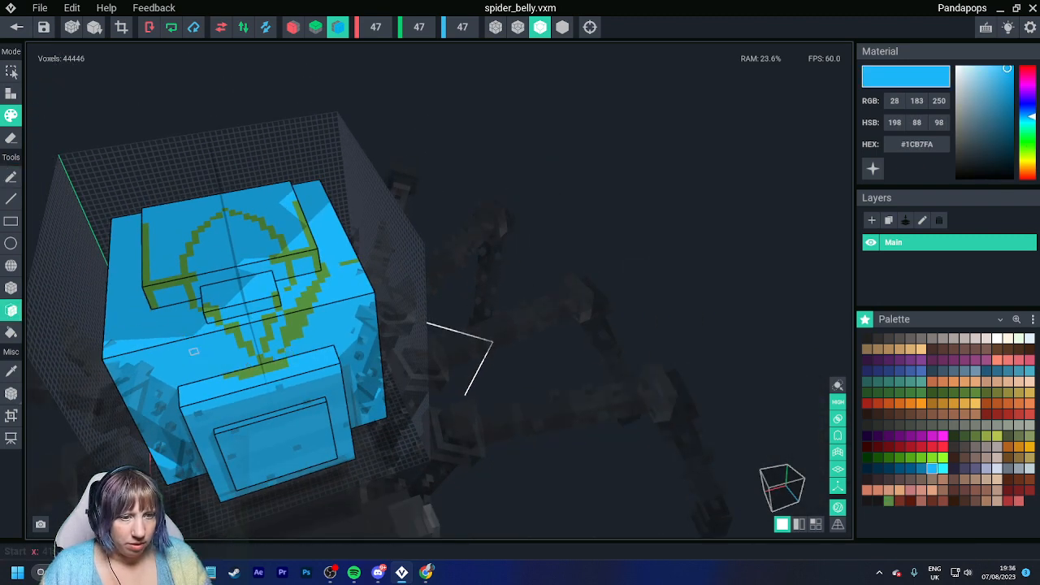
left_click(255, 369)
left_click(286, 345)
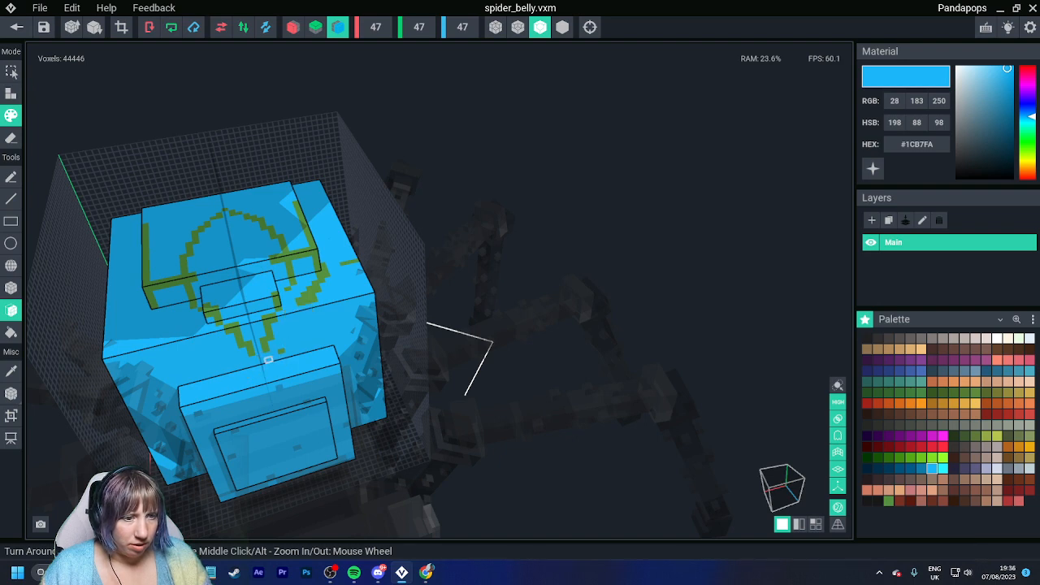
left_click(302, 293)
left_click(314, 253)
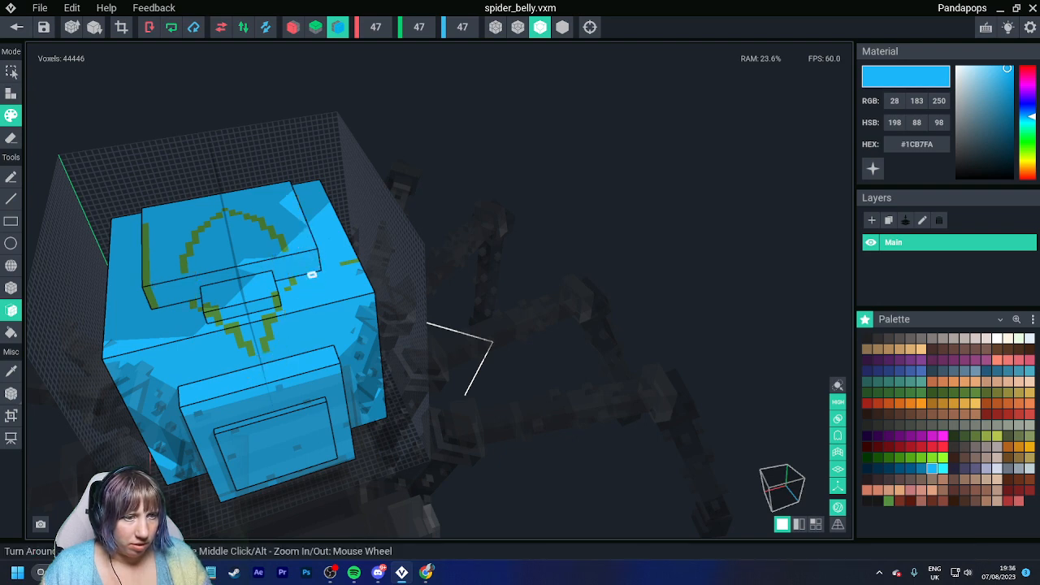
left_click(151, 297)
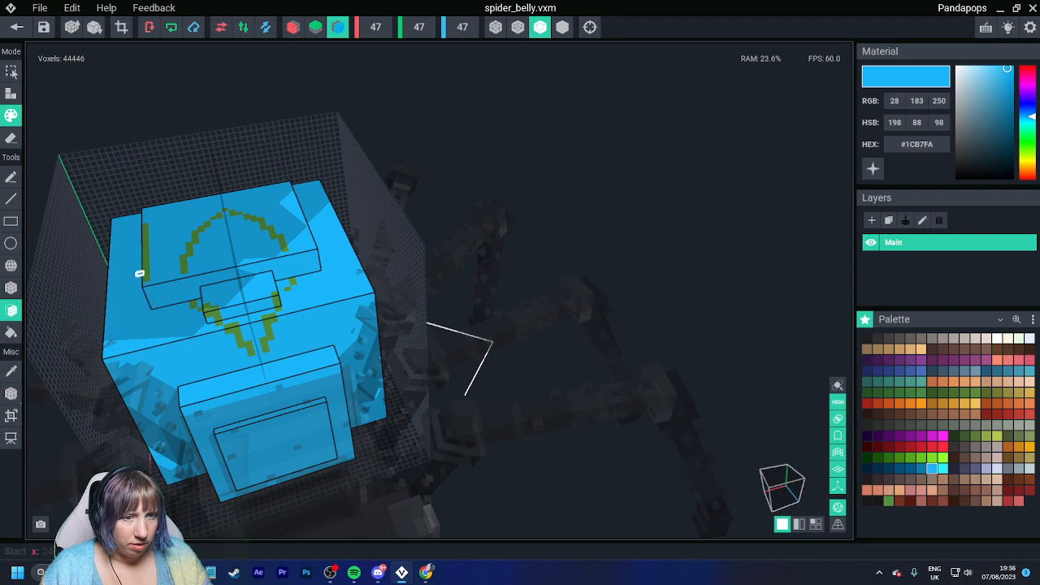
- Recolour the stray green strip on the belly's top blue and complete the mirrored green oval outline with the pencil
left_click(144, 272)
right_click_drag(144, 273, 214, 271)
left_click(214, 271, "alt")
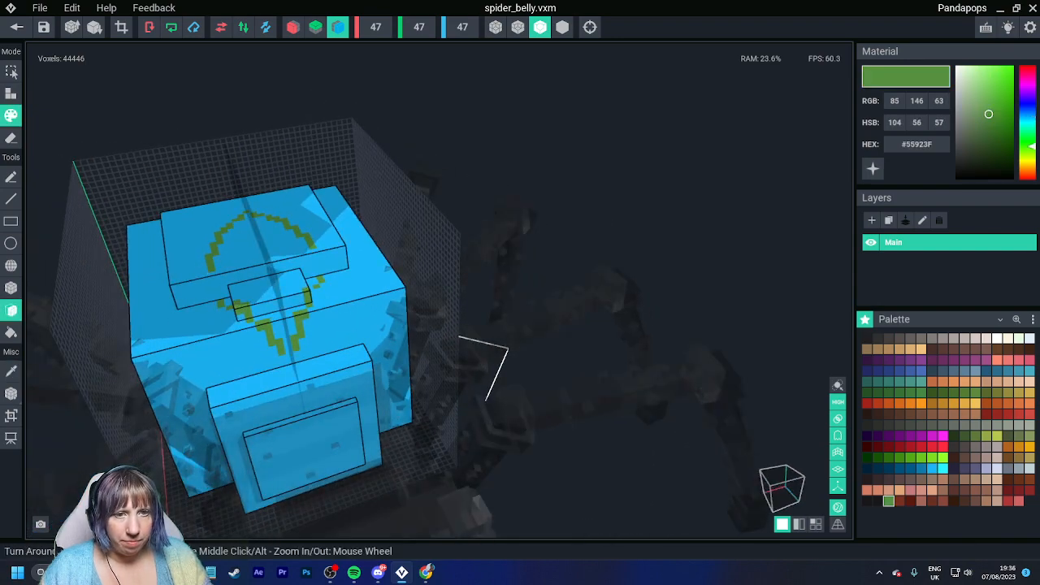
left_click(10, 176)
right_click_drag(211, 233, 193, 251)
left_click_drag(204, 284, 212, 304)
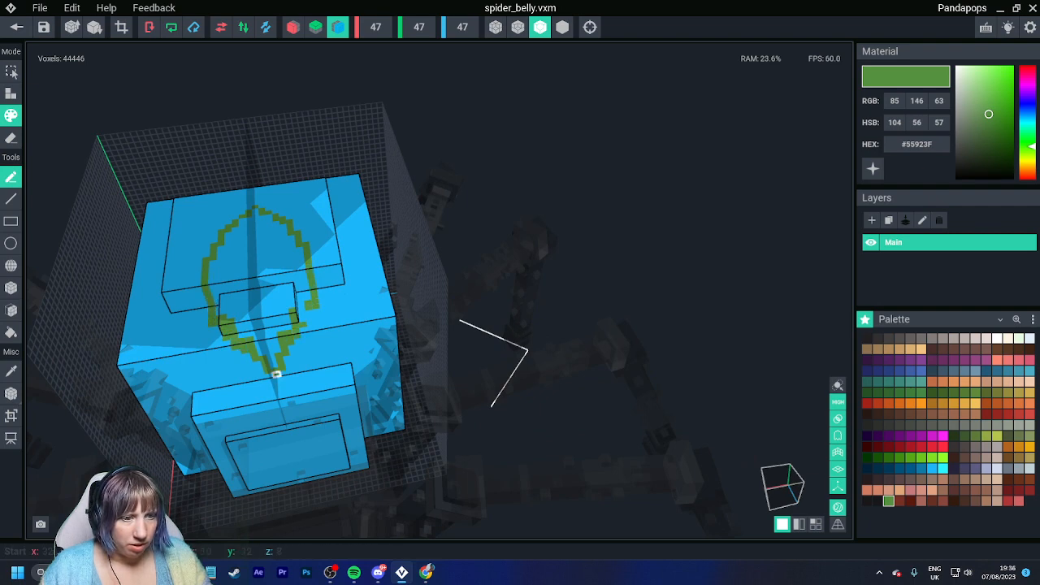
- Undo the last pencil stroke and close the green outline's gap beside the small raised block on the belly's top
scroll(276, 373, "up", 3)
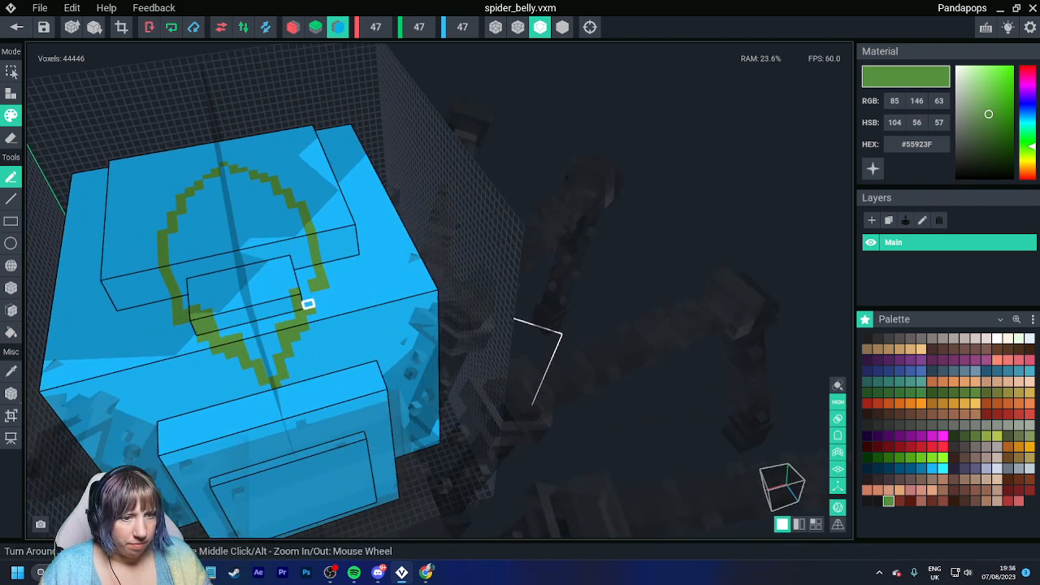
scroll(306, 298, "up", 5)
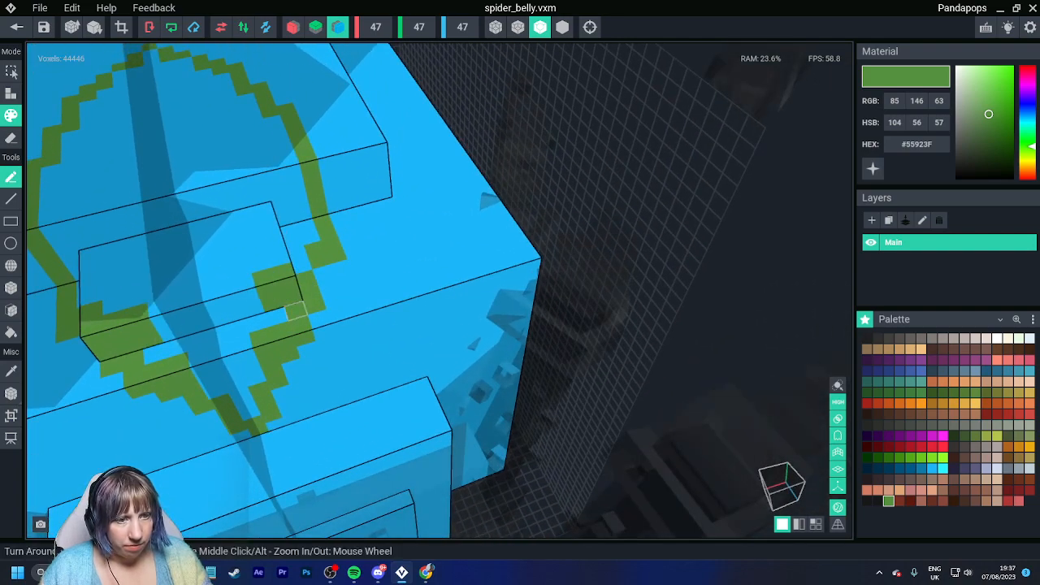
key("ctrl+z")
right_click_drag(310, 292, 318, 281)
left_click(303, 258)
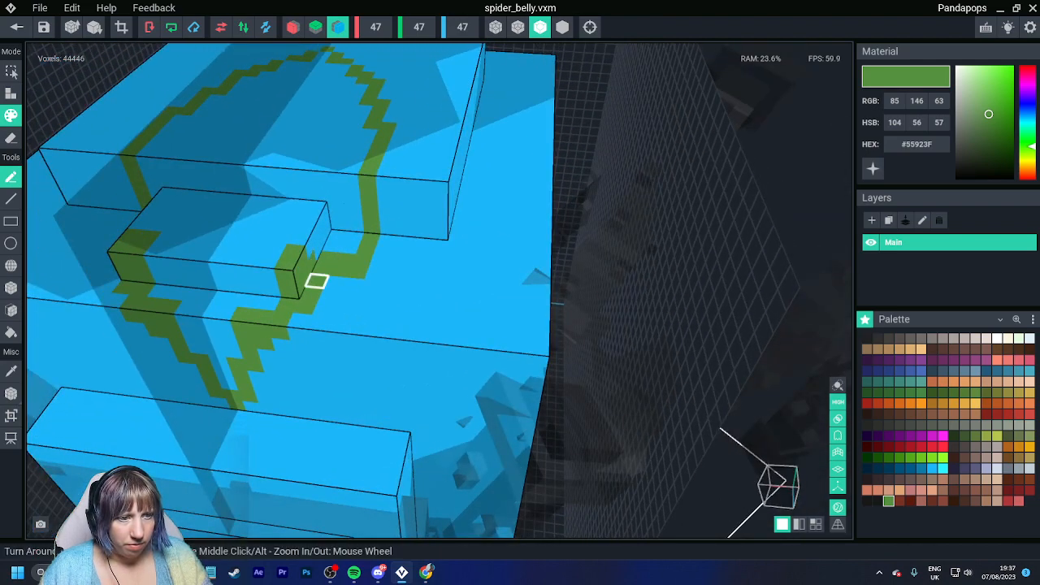
- Draw a pointed green inner arch inside the oval on the belly's top
scroll(330, 290, "down", 3)
mouse_move(317, 281)
right_mouse_down()
mouse_move(330, 290)
mouse_move(302, 272)
right_mouse_up()
scroll(276, 244, "up", 2)
left_click_drag(221, 171, 209, 176)
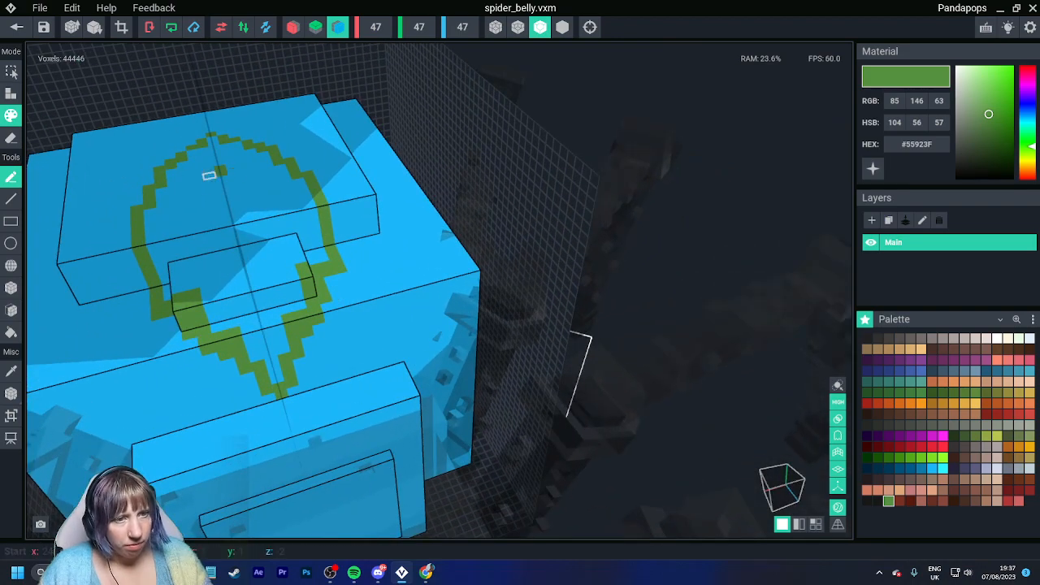
- Draw mirrored green curves around the outer edges of the belly's top and a diagonal green line across its side faces
scroll(195, 244, "down", 5)
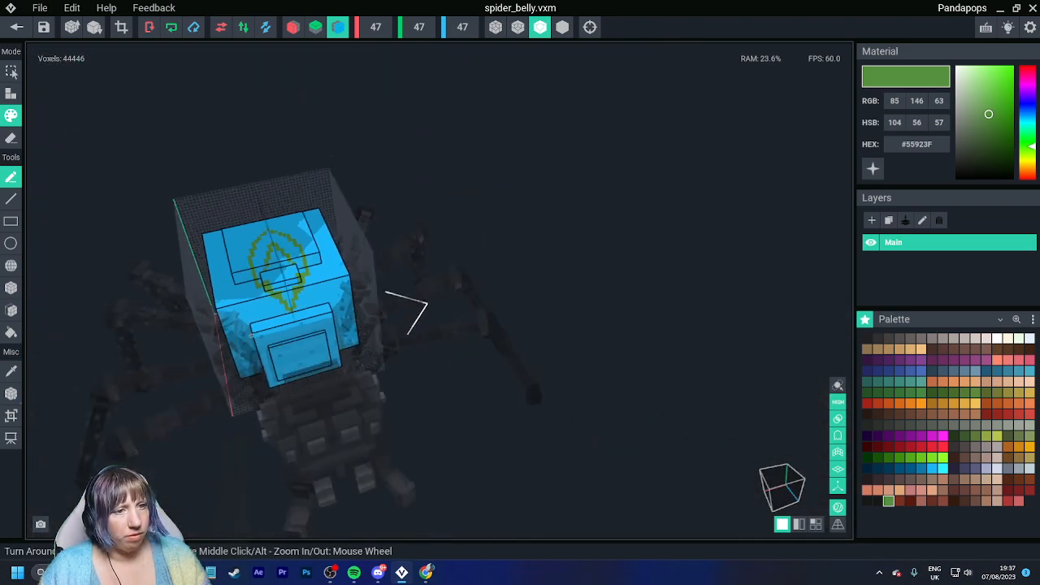
scroll(252, 335, "down", 2)
right_click_drag(252, 335, 255, 290)
scroll(256, 289, "up", 5)
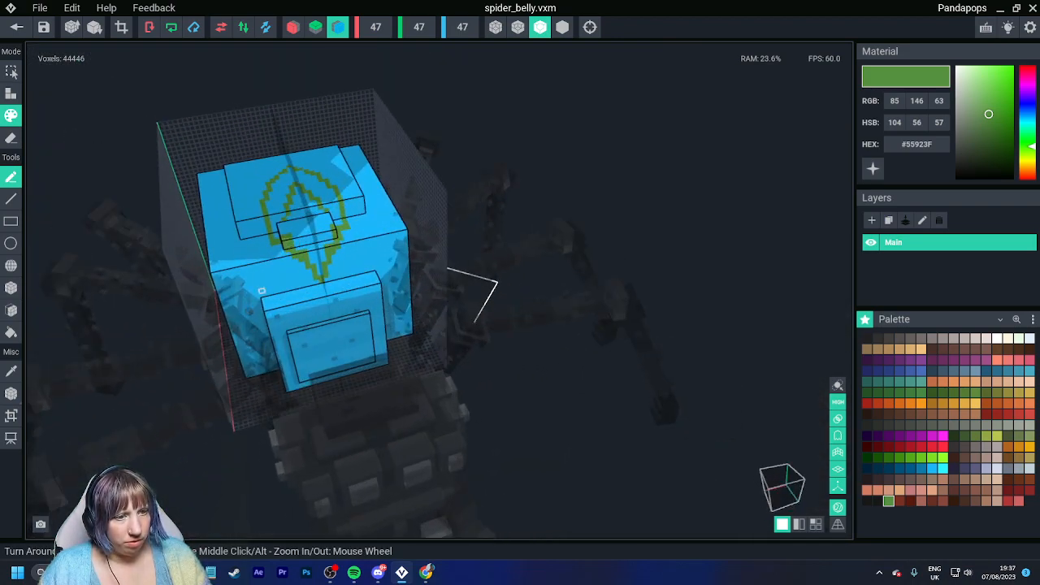
left_click_drag(261, 290, 245, 277)
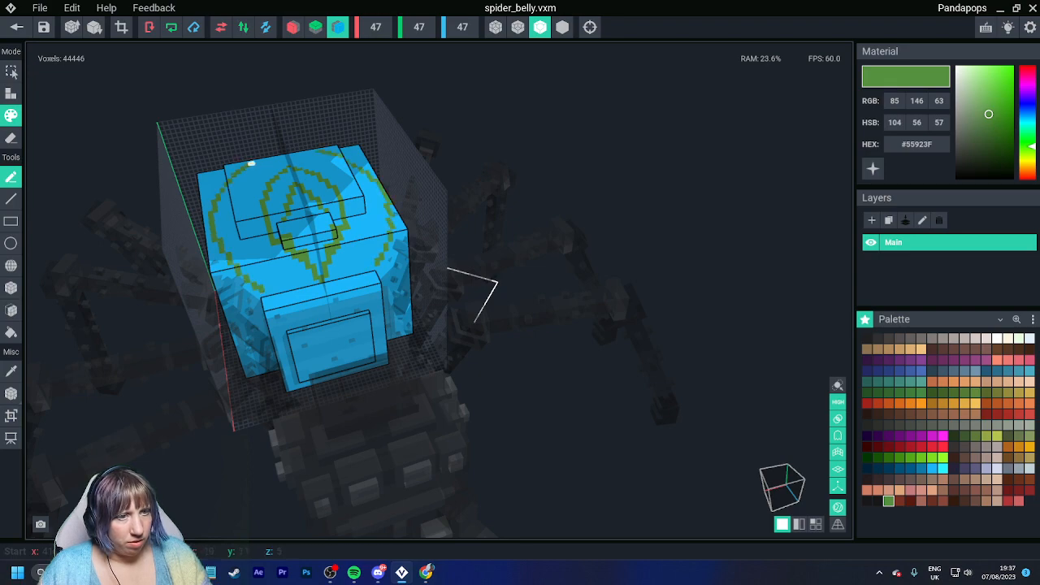
right_click_drag(267, 157, 369, 329)
left_click_drag(351, 309, 427, 275)
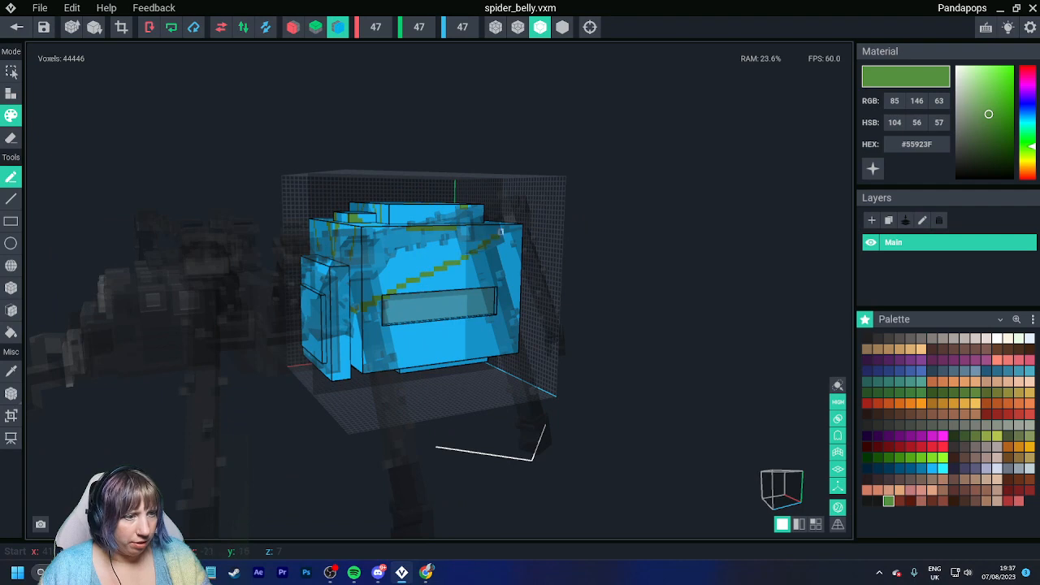
- Continue the green lines down the belly's rear, meeting at the centre and forming a rounded closed shape on the smallest block
right_click_drag(500, 232, 491, 252)
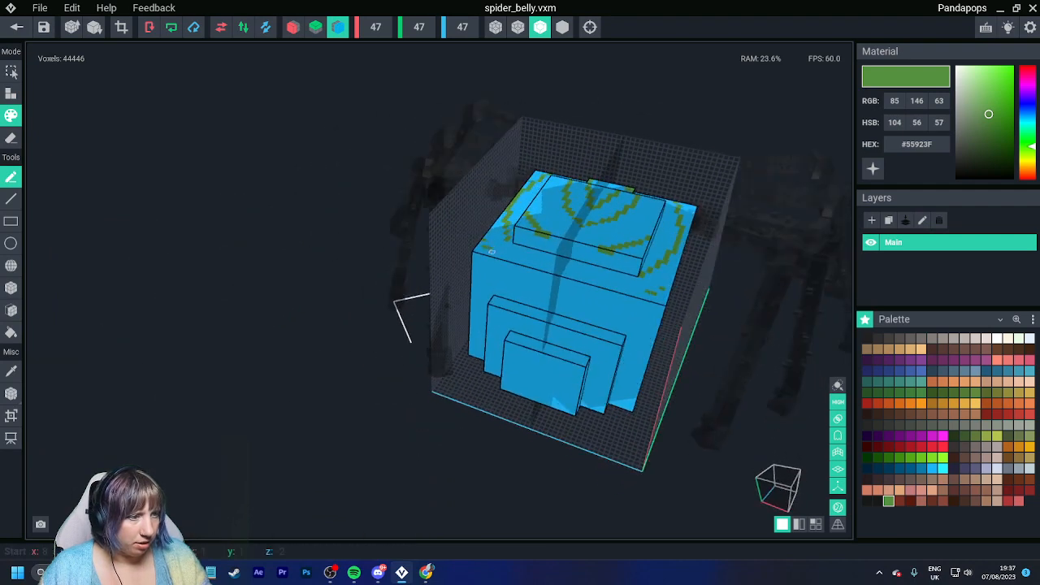
left_click_drag(491, 252, 545, 309)
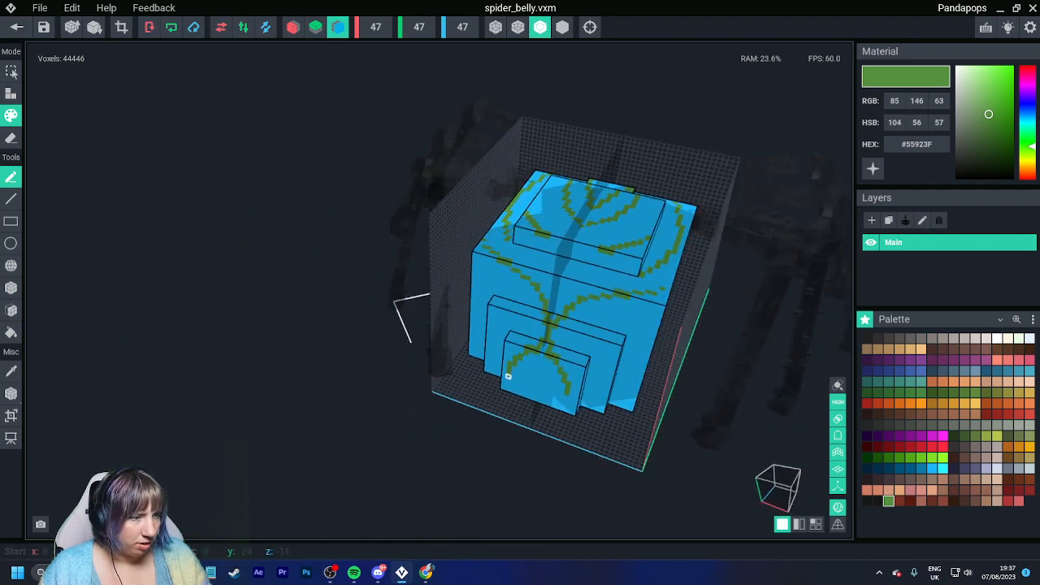
right_click_drag(542, 389, 535, 375)
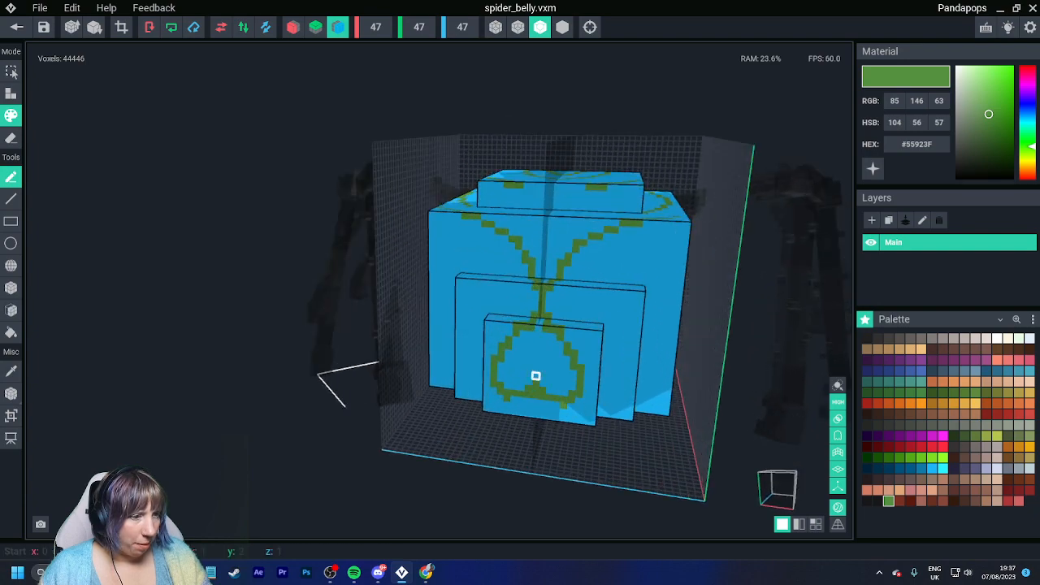
left_click_drag(537, 363, 536, 356)
- Save the changes to spider_belly.vxm and return to the spider rig
scroll(501, 410, "down", 3)
right_click_drag(501, 410, 427, 404)
scroll(426, 404, "up", 3)
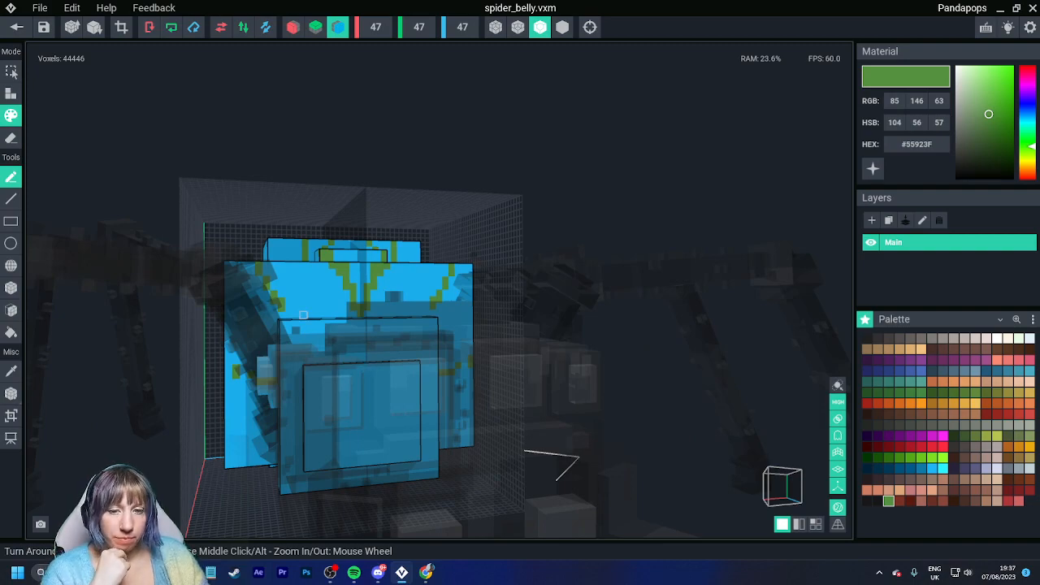
right_click_drag(303, 315, 345, 352)
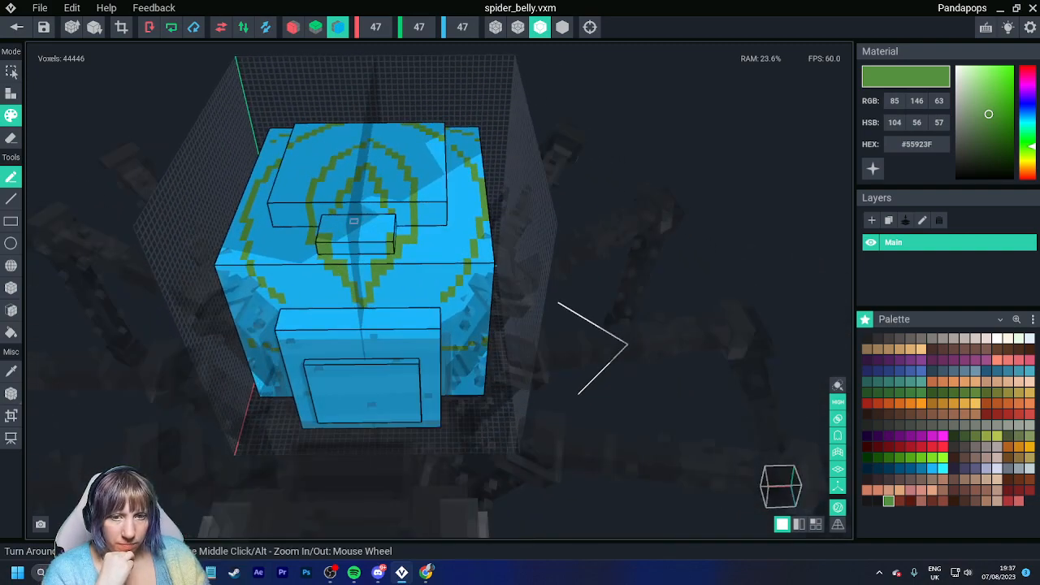
left_click(17, 28)
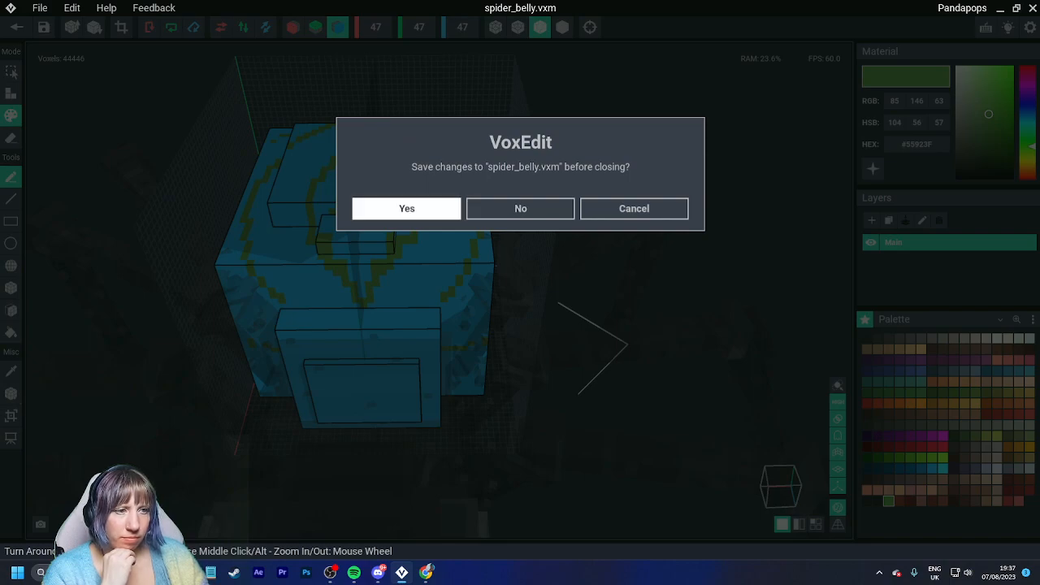
key("Return")
- Open the spider_body part for editing from the rig
scroll(506, 282, "down", 5)
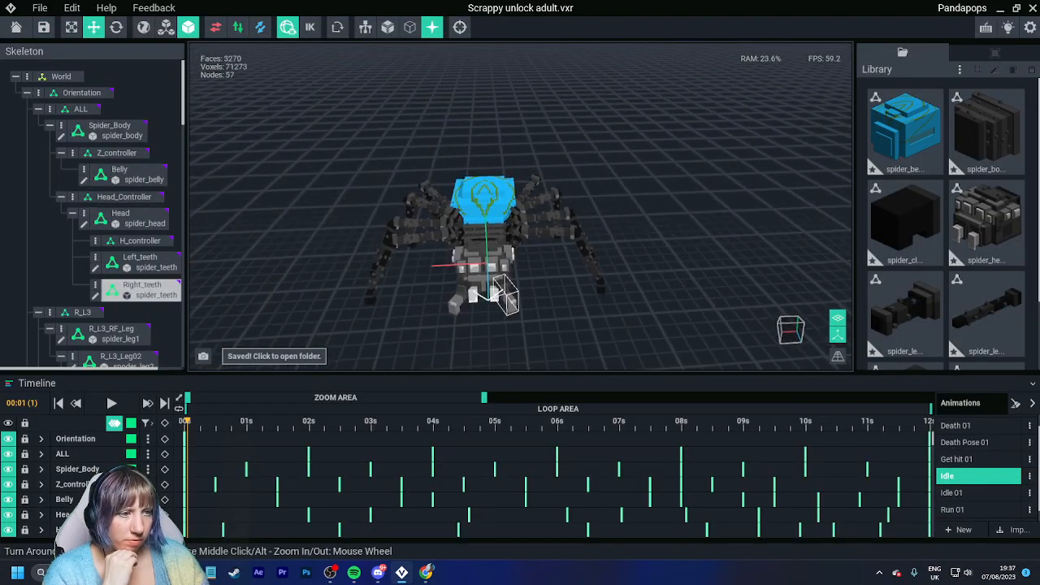
right_click_drag(504, 286, 505, 281)
scroll(506, 280, "up", 5)
right_click_drag(495, 240, 495, 239)
double_click(495, 240)
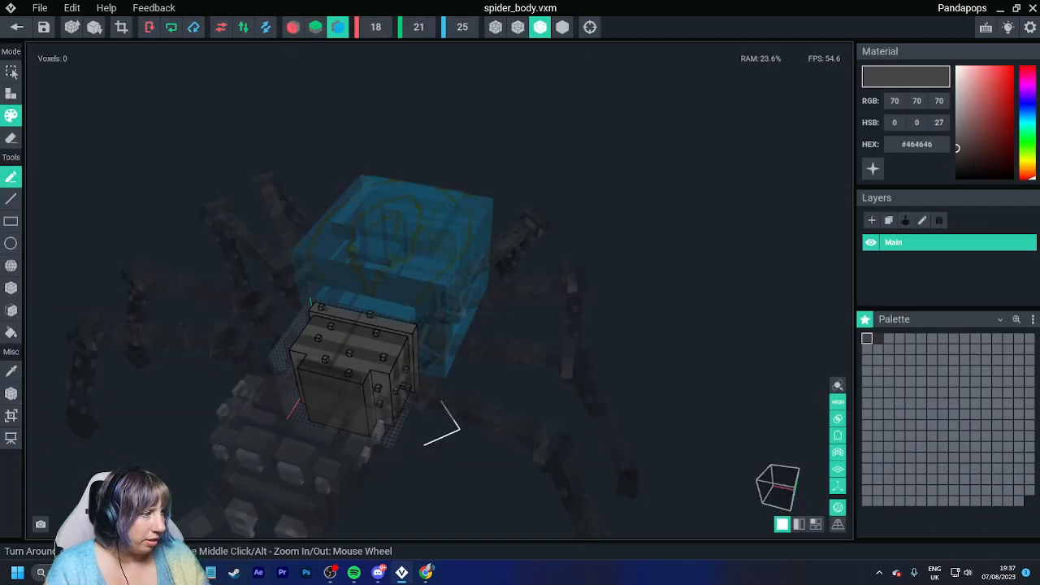
- Load the "wall colours" PNG as the colour palette
left_click(1033, 319)
left_click(941, 352)
scroll(764, 329, "down", 1)
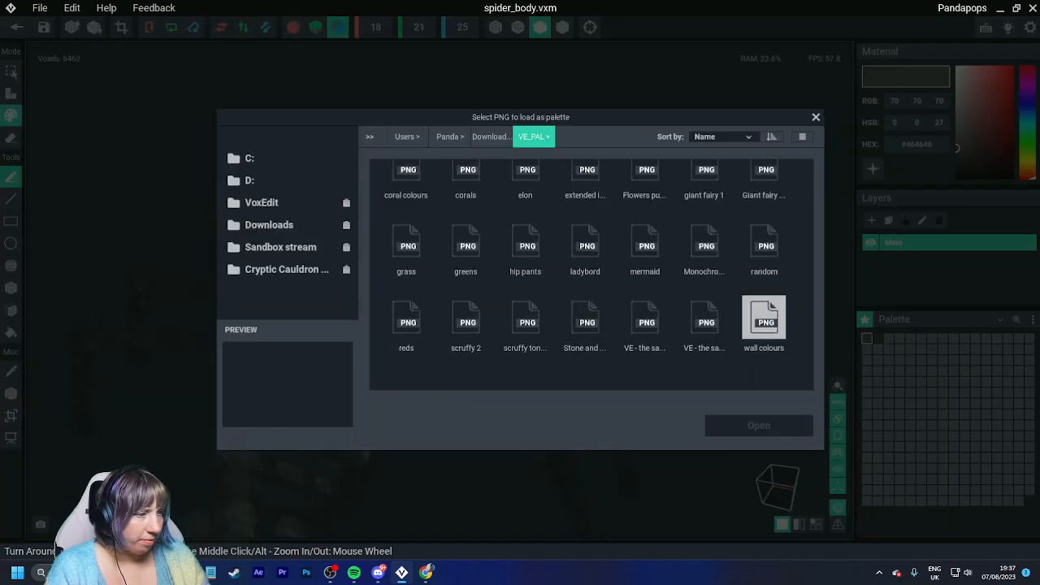
left_click(764, 321)
left_click(759, 425)
- Fill the spider body's dark grey bands with bright blue #1CB7FA using the Bucket tool
left_click(933, 469)
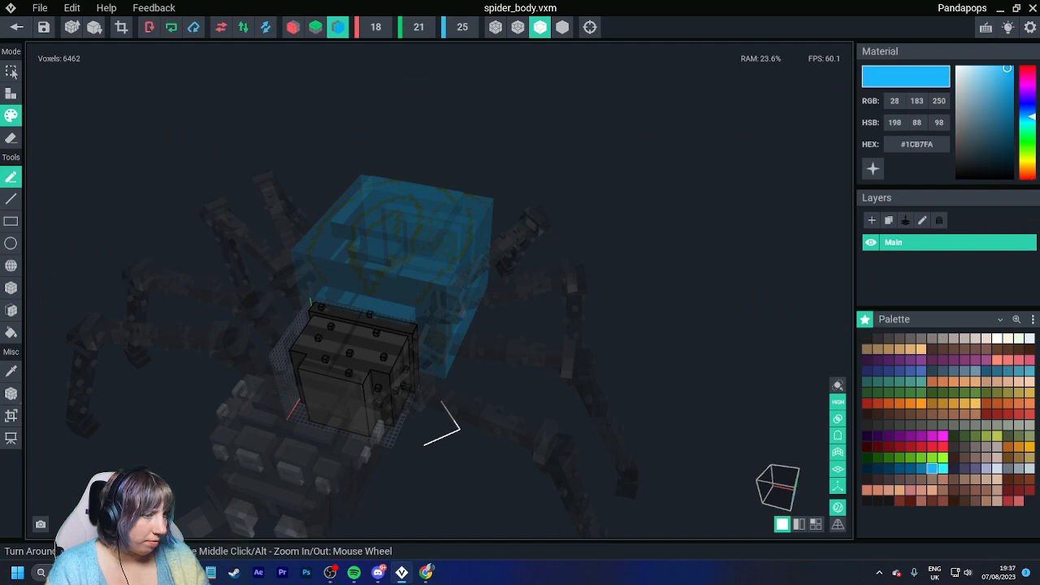
scroll(309, 356, "up", 4)
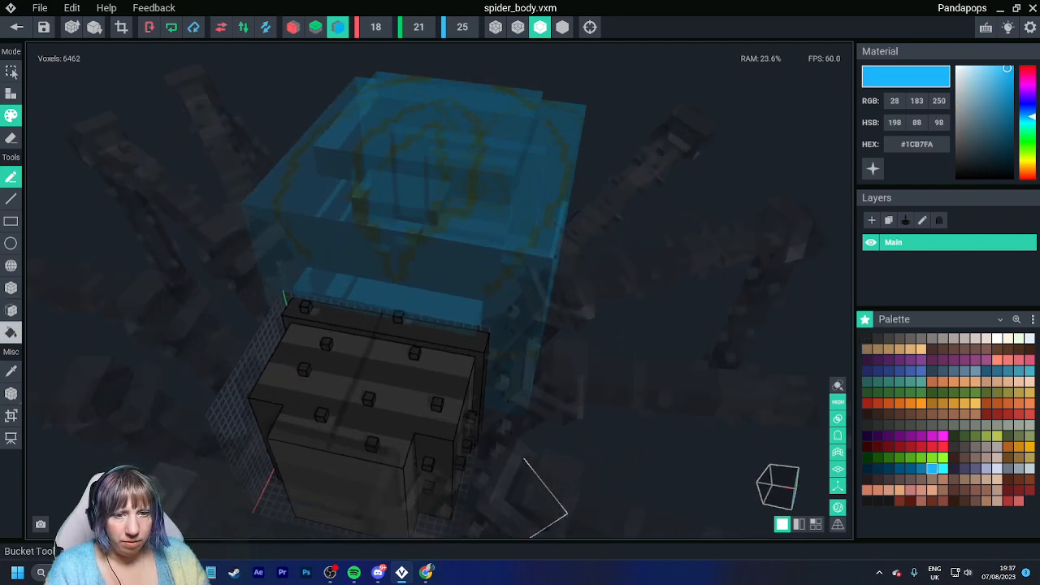
left_click(11, 332)
left_click(359, 332)
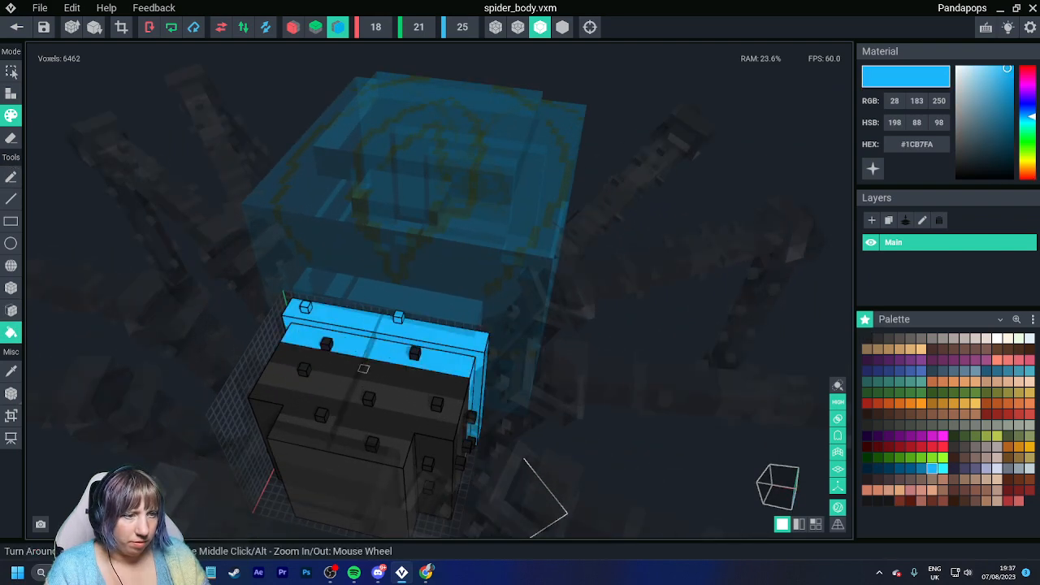
left_click(338, 430)
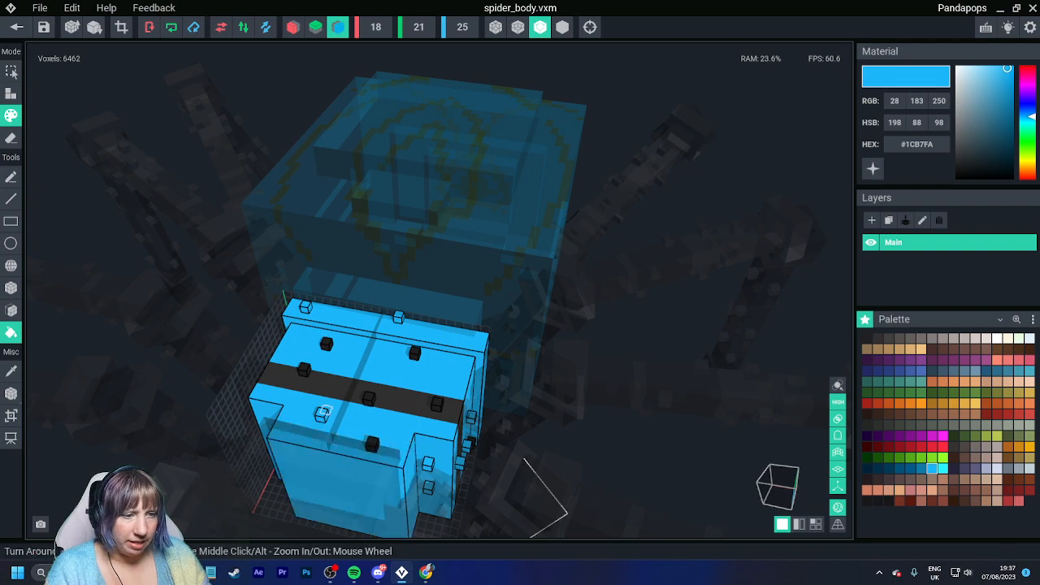
- Save the changes to spider_body.vxm and return to the spider rig
right_click_drag(322, 413, 414, 427)
scroll(414, 427, "down", 3)
left_click(16, 27)
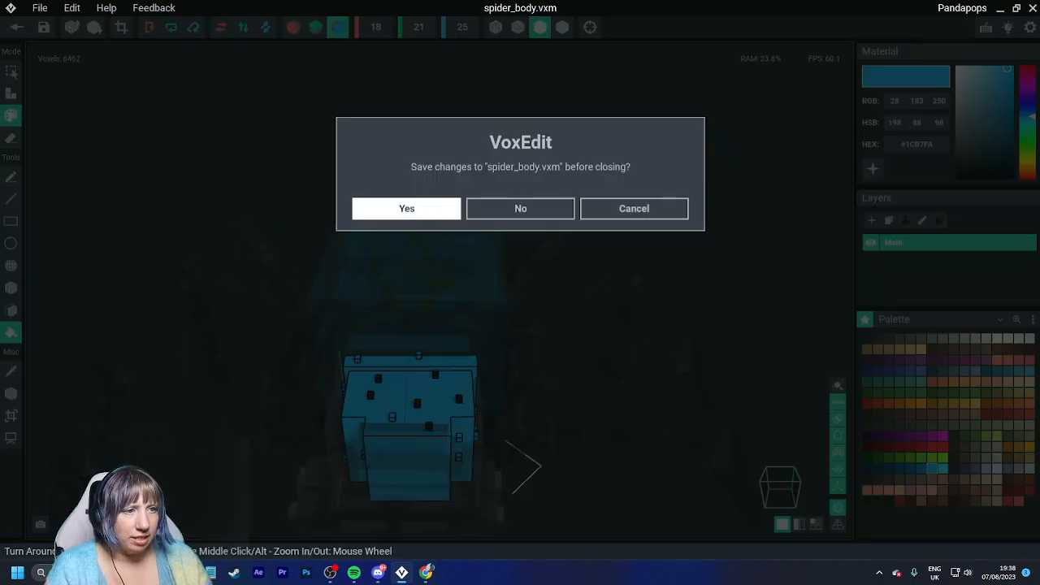
left_click(406, 207)
- Reopen the spider_belly part and brighten the pattern's green to #65C744
scroll(497, 233, "down", 5)
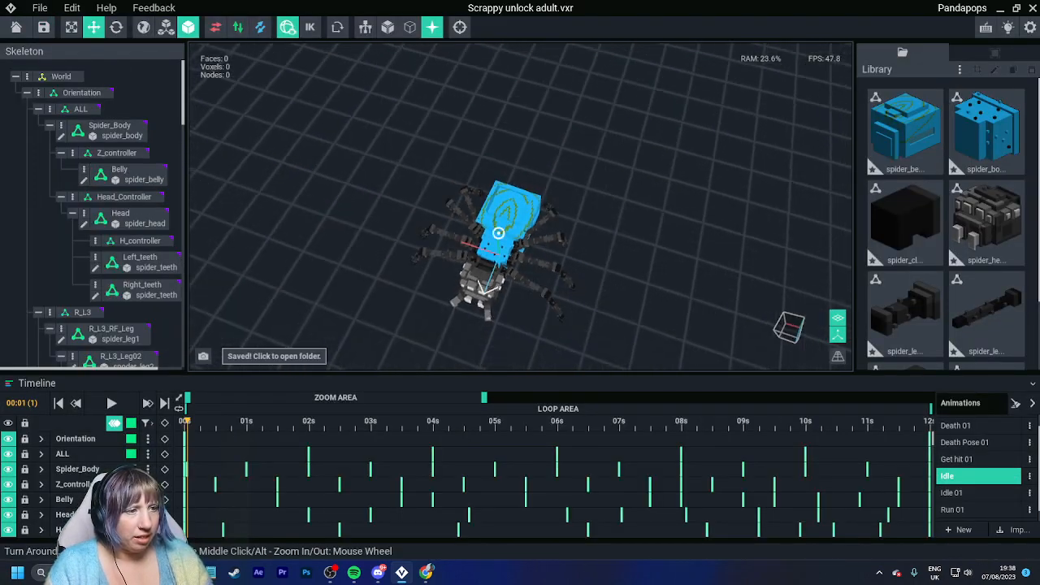
right_click_drag(497, 232, 499, 233)
scroll(499, 233, "up", 8)
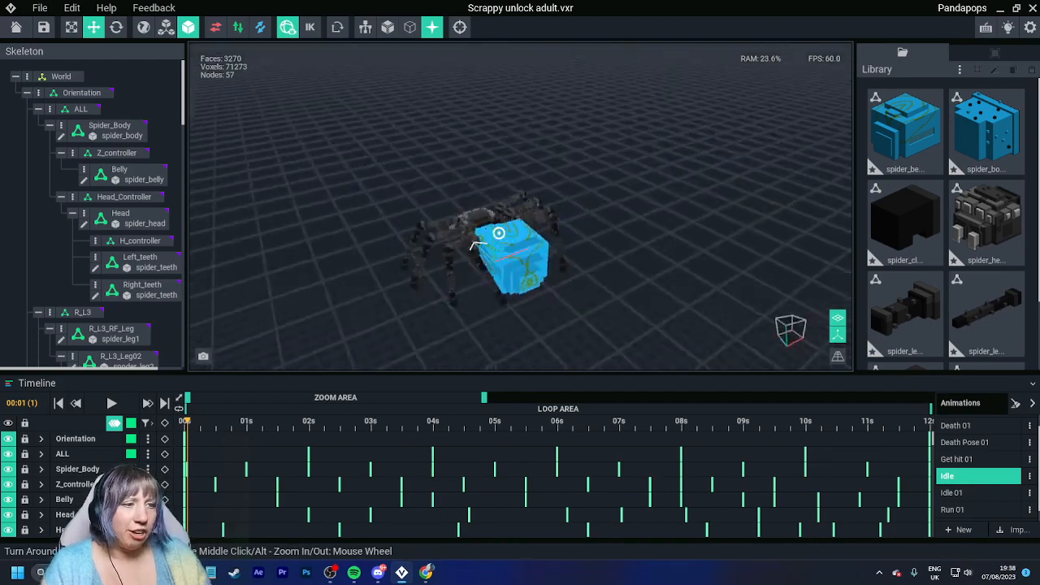
double_click(504, 222)
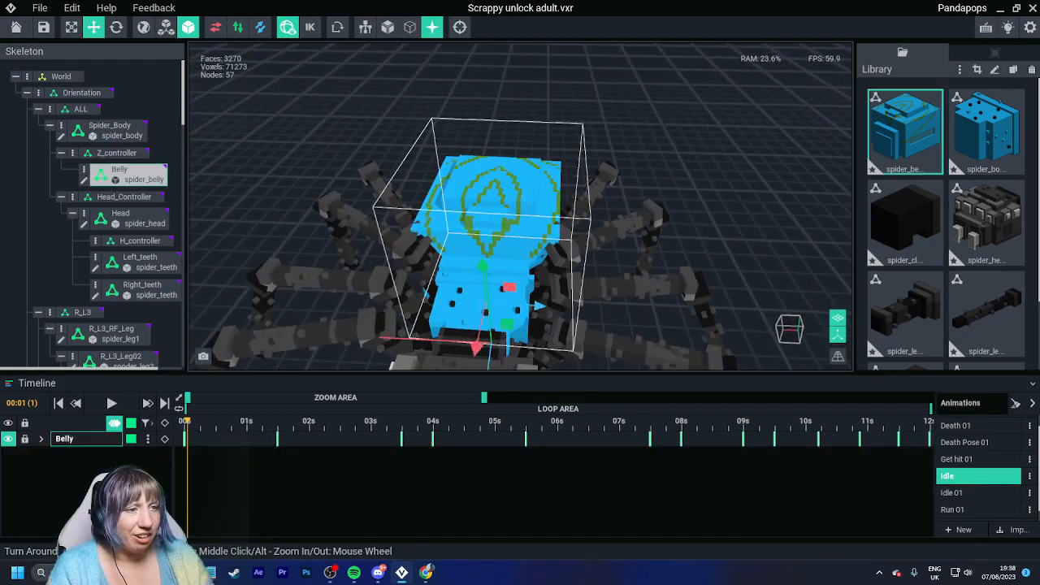
left_click_drag(988, 114, 994, 91)
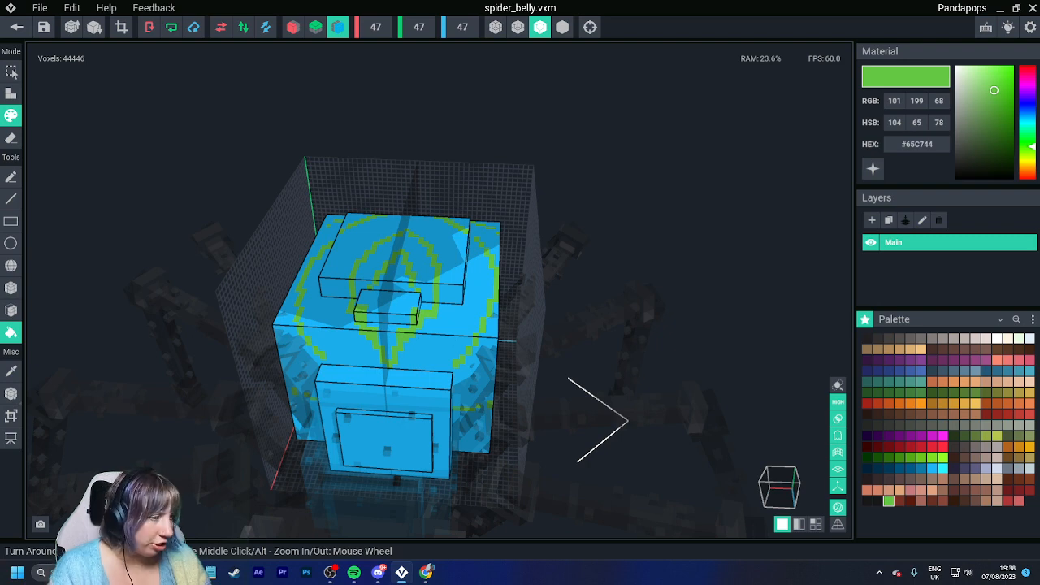
- Fill the belly's blue base with purple #864495 and refill it with the darker purple #743983
left_click(921, 360)
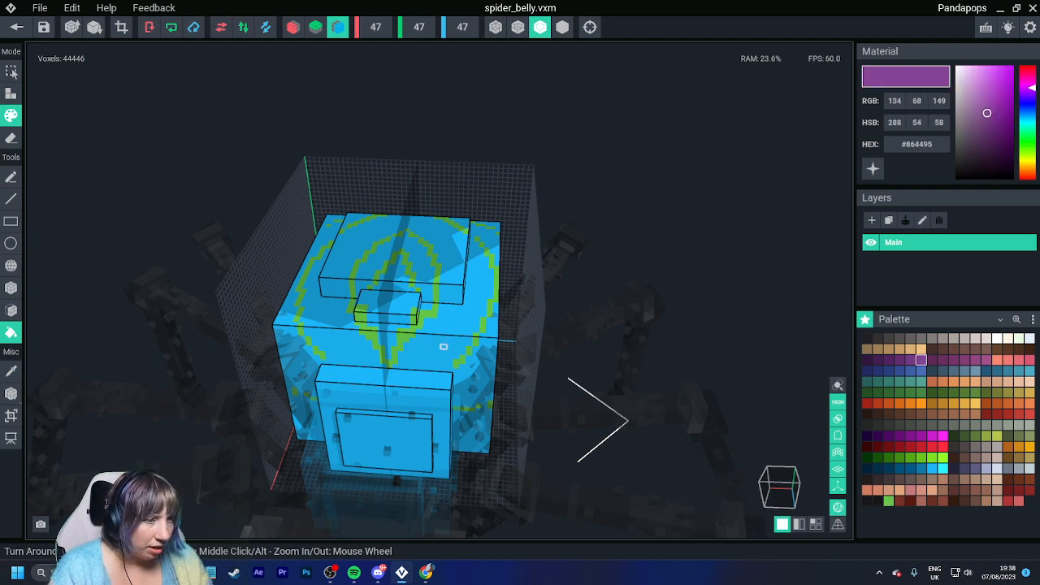
left_click(439, 347)
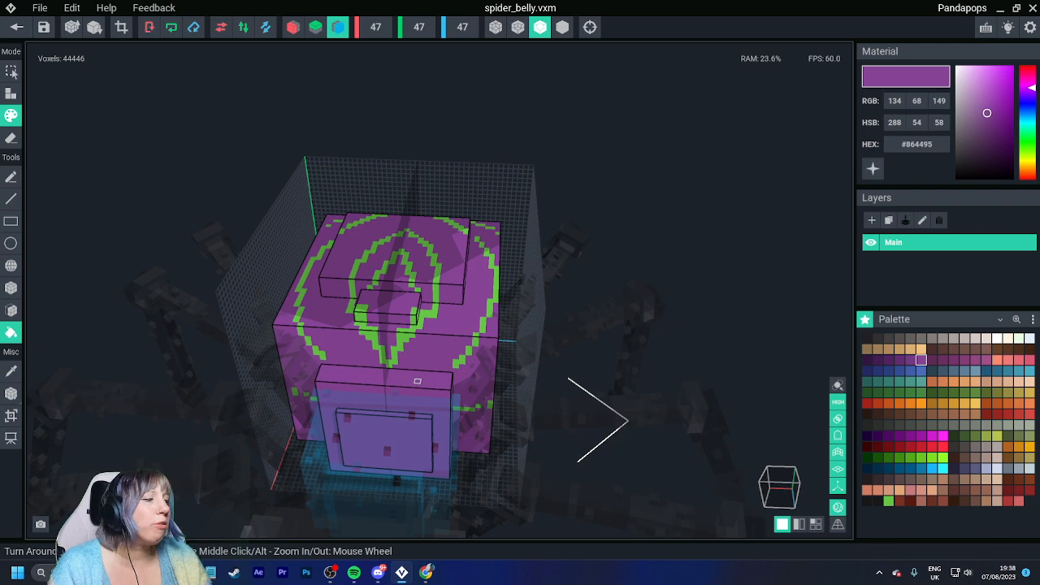
left_click(910, 360)
left_click(431, 364)
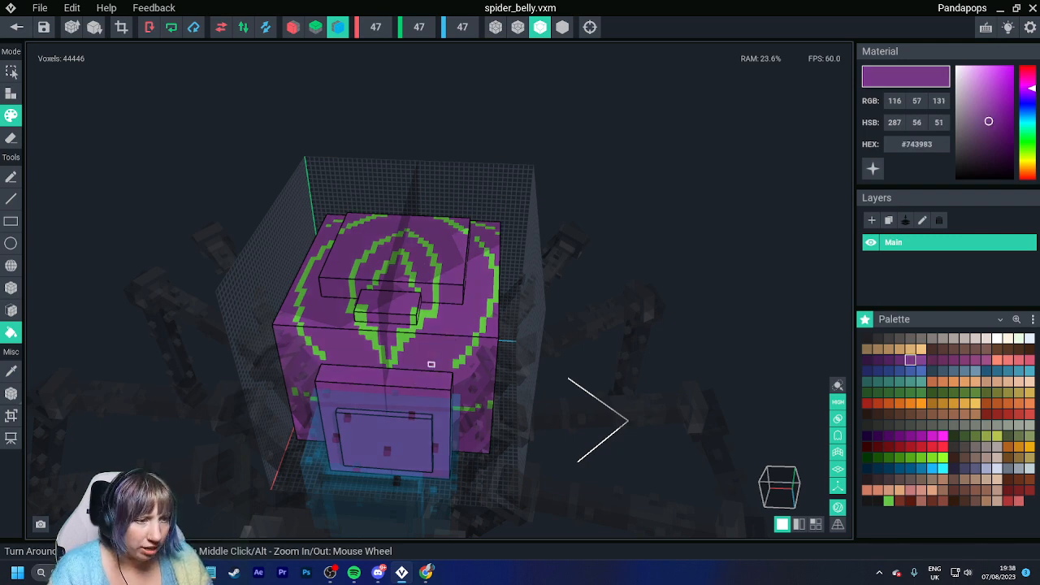
- Sample the pattern's green #65C744 and attach raised box voxels along the V at the front of the belly's central ring
scroll(376, 275, "up", 3)
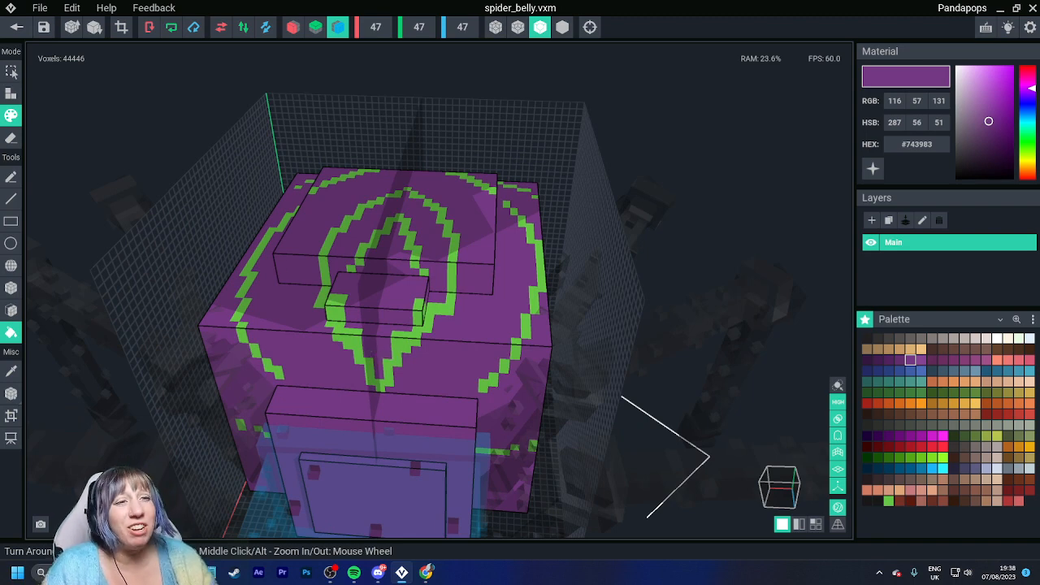
left_click(451, 274, "alt")
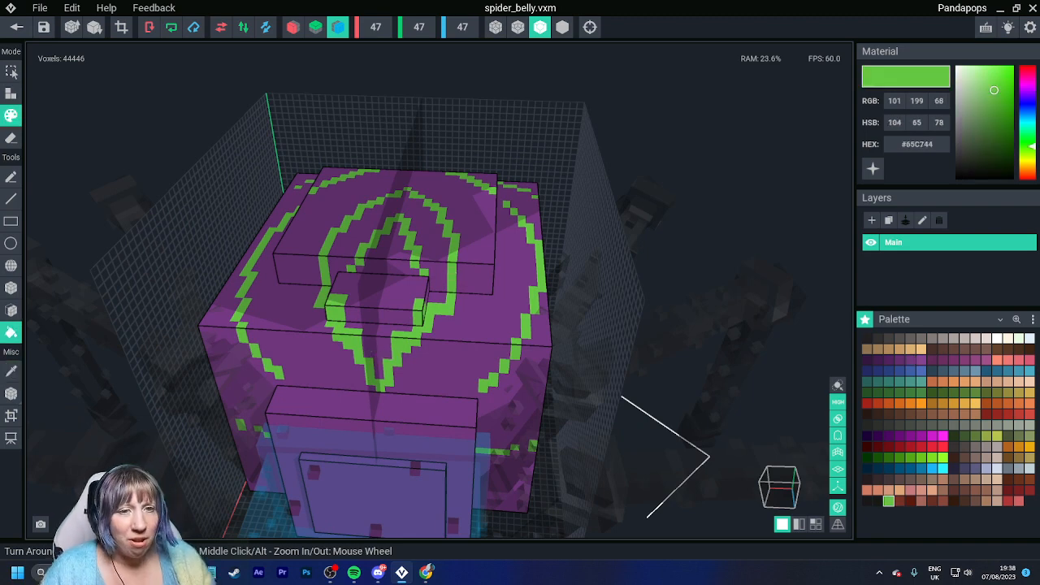
left_click(10, 265)
left_click(11, 288)
left_click(10, 93)
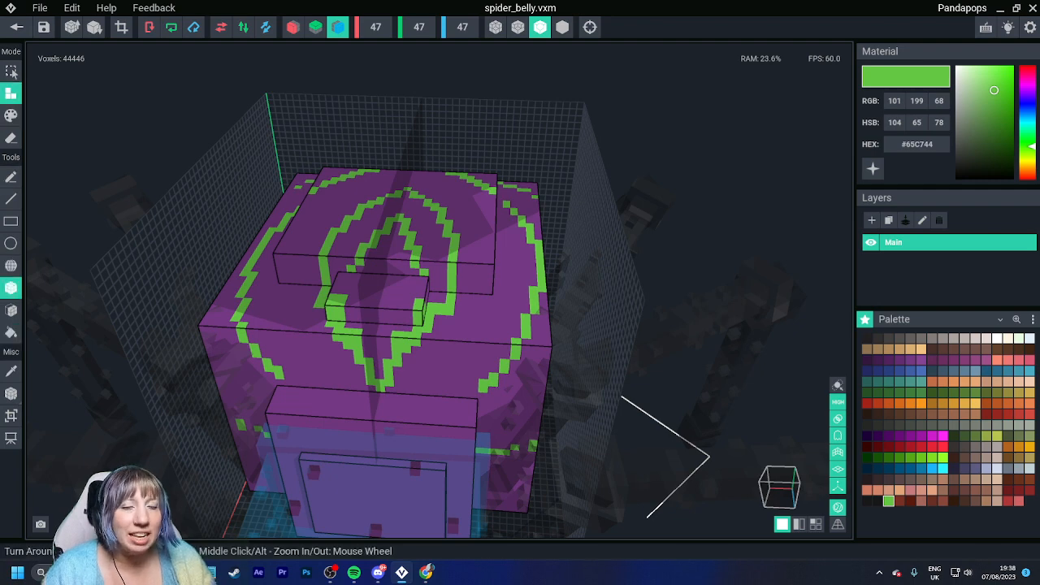
mouse_move(223, 331)
right_mouse_down()
mouse_move(239, 358)
mouse_move(281, 371)
right_mouse_up()
left_click(379, 350)
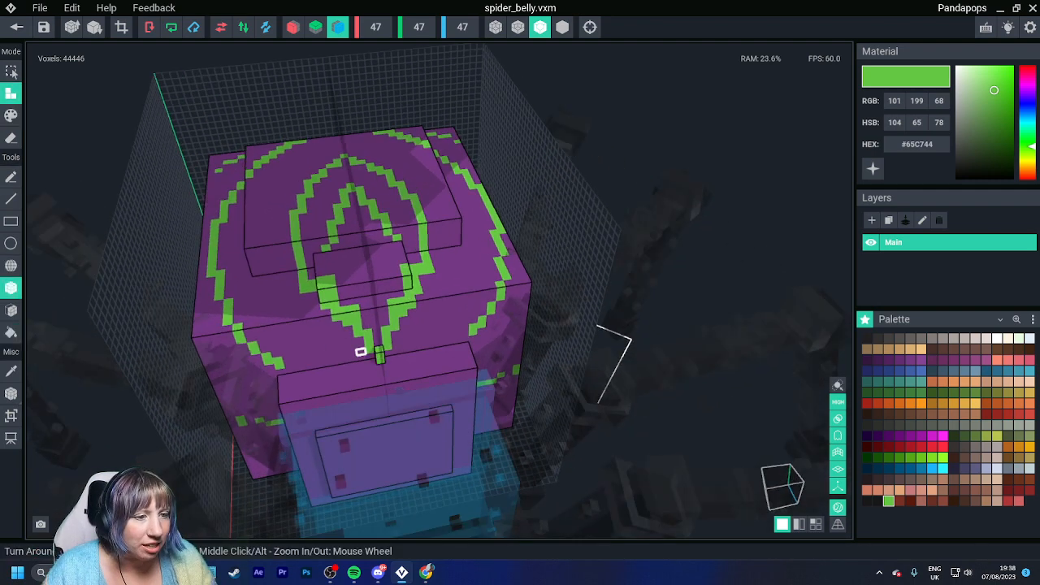
left_click_drag(370, 353, 330, 290)
mouse_move(330, 290)
right_mouse_down()
mouse_move(383, 248)
mouse_move(320, 285)
right_mouse_up()
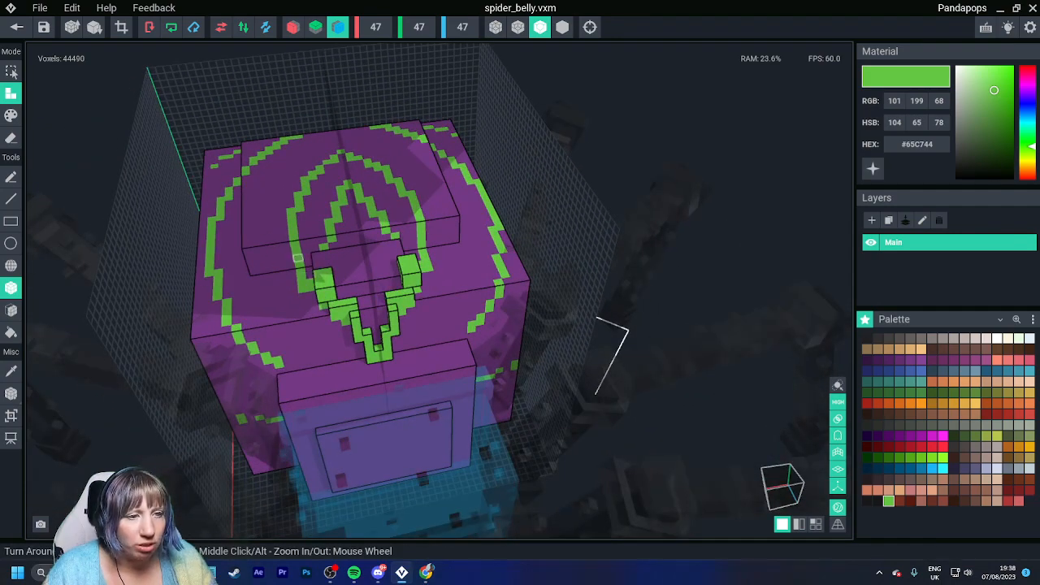
- Raise the rest of the central teardrop ring with green voxels up to its pointed tip on the upper slab
scroll(302, 268, "up", 5)
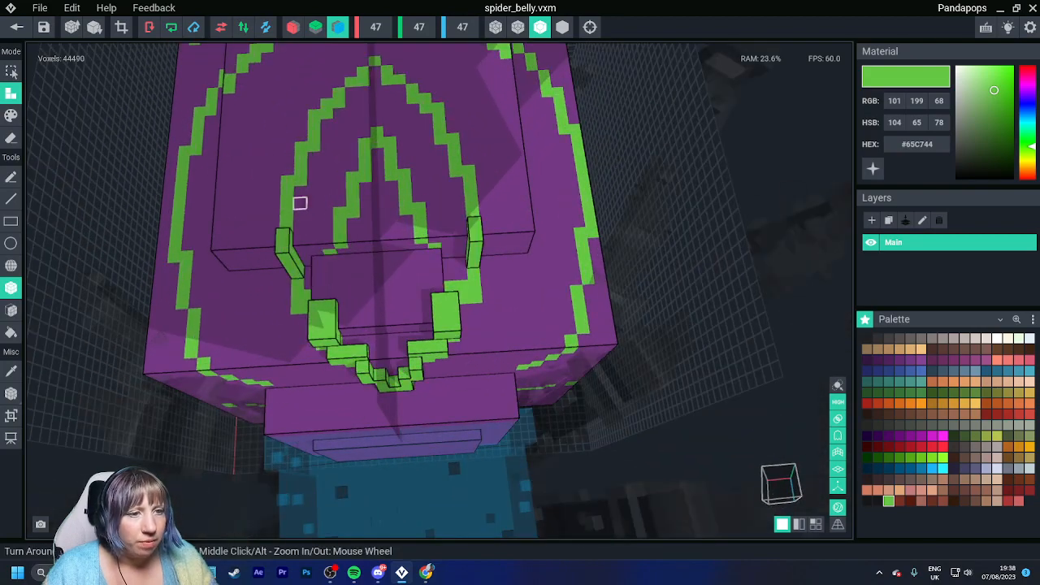
mouse_move(287, 215)
left_mouse_down()
mouse_move(287, 179)
mouse_move(320, 110)
mouse_move(363, 69)
left_mouse_up()
left_click(350, 82)
left_click(374, 61)
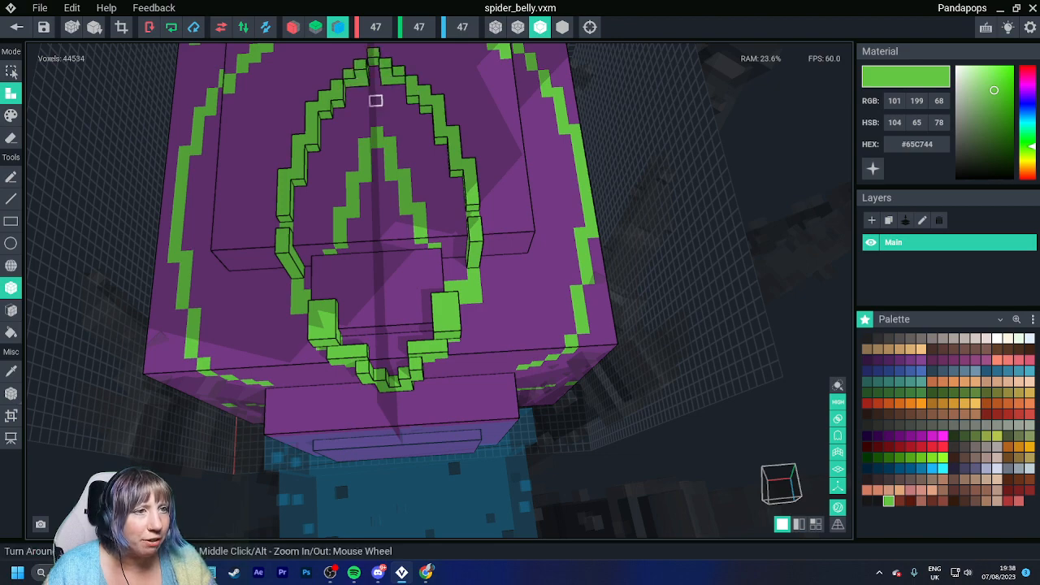
- Attach green voxels over the stepped outer-ring arcs at the rear of the belly's raised upper slab
right_click_drag(375, 101, 360, 121)
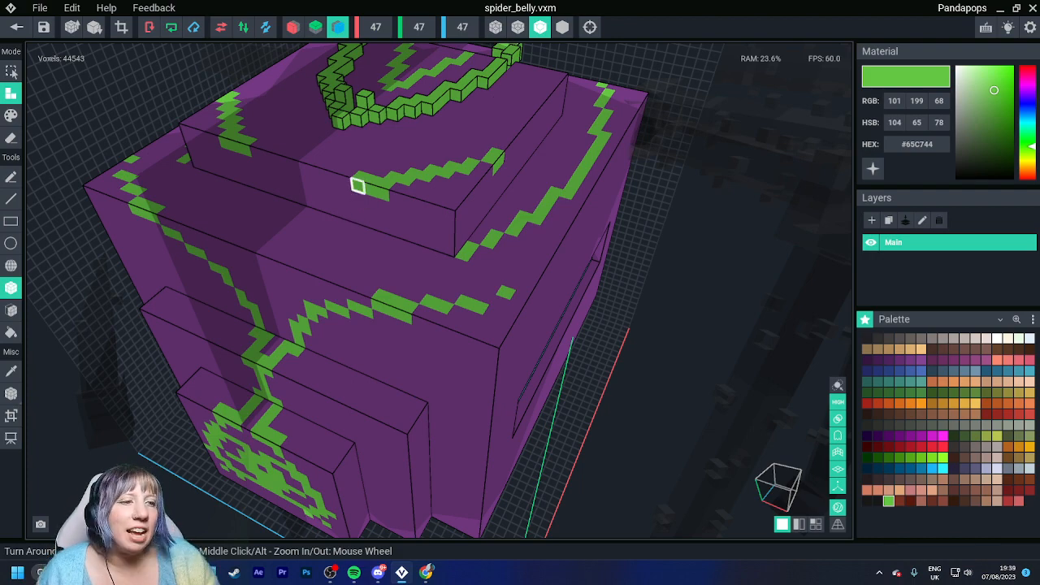
right_click_drag(372, 177, 416, 184)
mouse_move(416, 183)
left_mouse_down()
mouse_move(429, 208)
mouse_move(504, 258)
left_mouse_up()
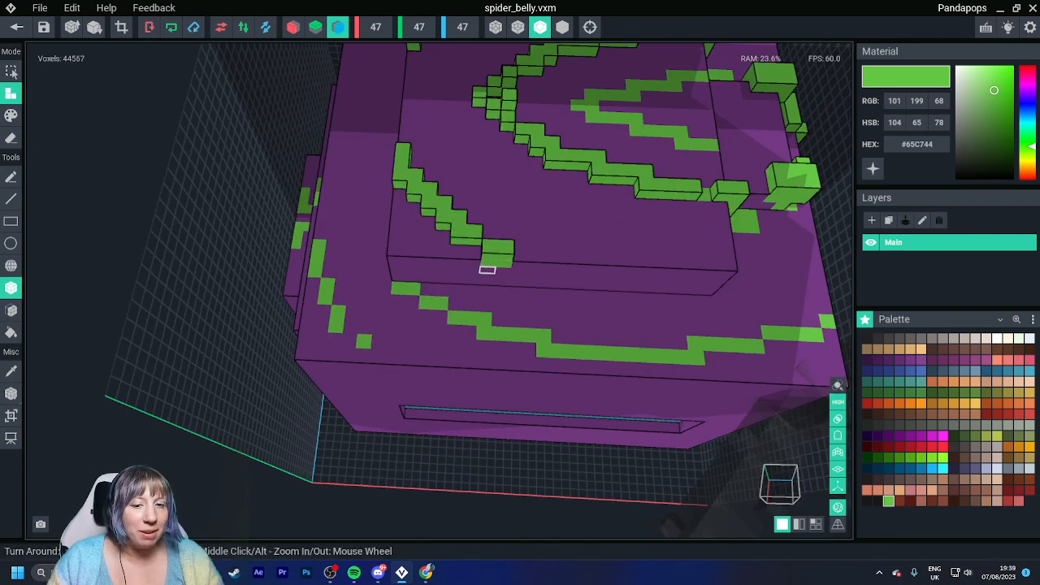
right_click_drag(556, 399, 541, 168)
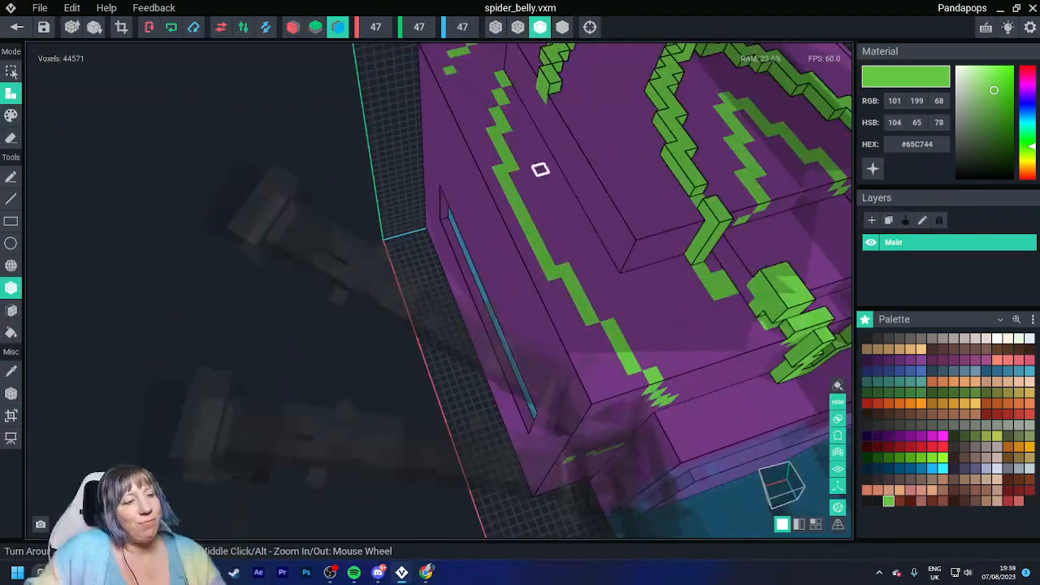
- Raise alternating segments of the outer ring along the sides of the belly's top face with green voxels
right_click_drag(574, 282, 578, 293)
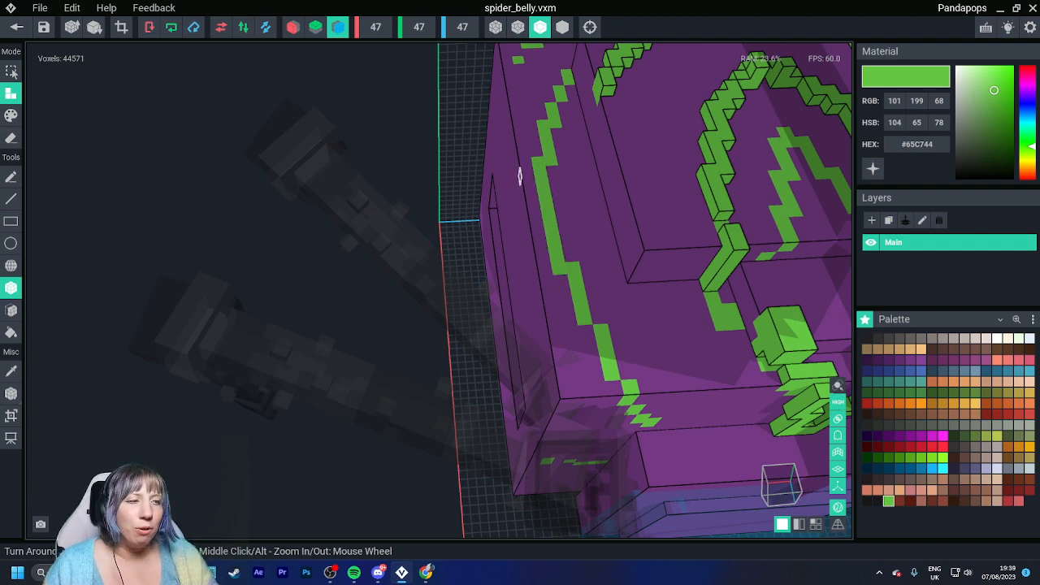
right_click_drag(520, 177, 511, 165)
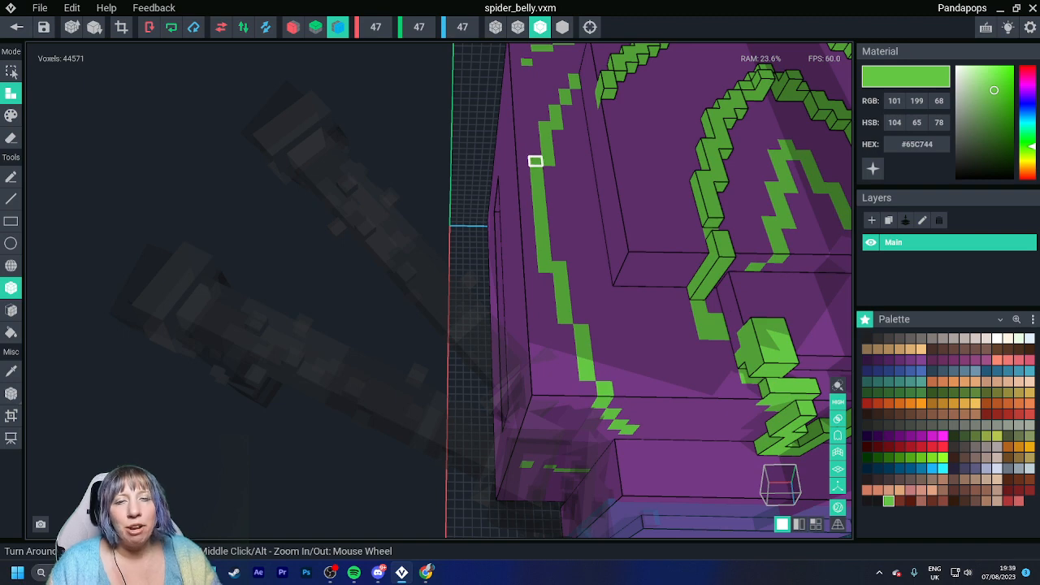
left_click_drag(535, 161, 545, 265)
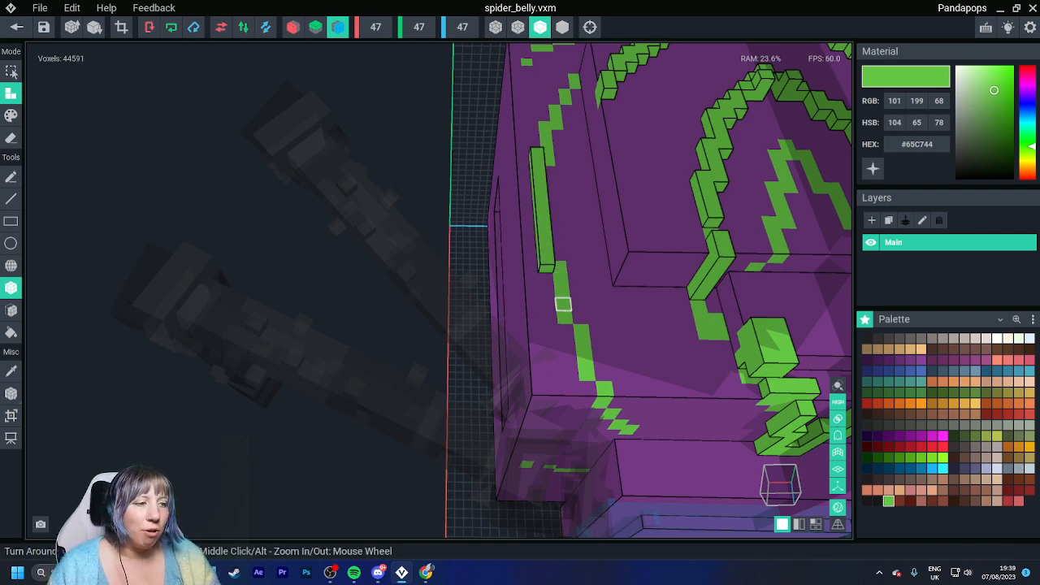
left_click_drag(565, 317, 563, 291)
left_click_drag(604, 391, 587, 348)
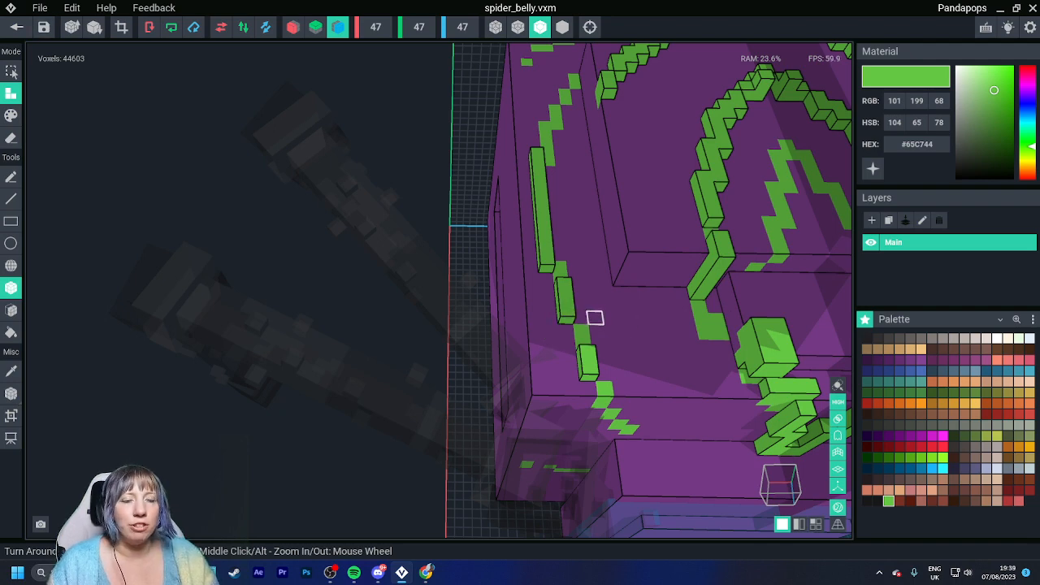
right_click_drag(593, 316, 550, 302)
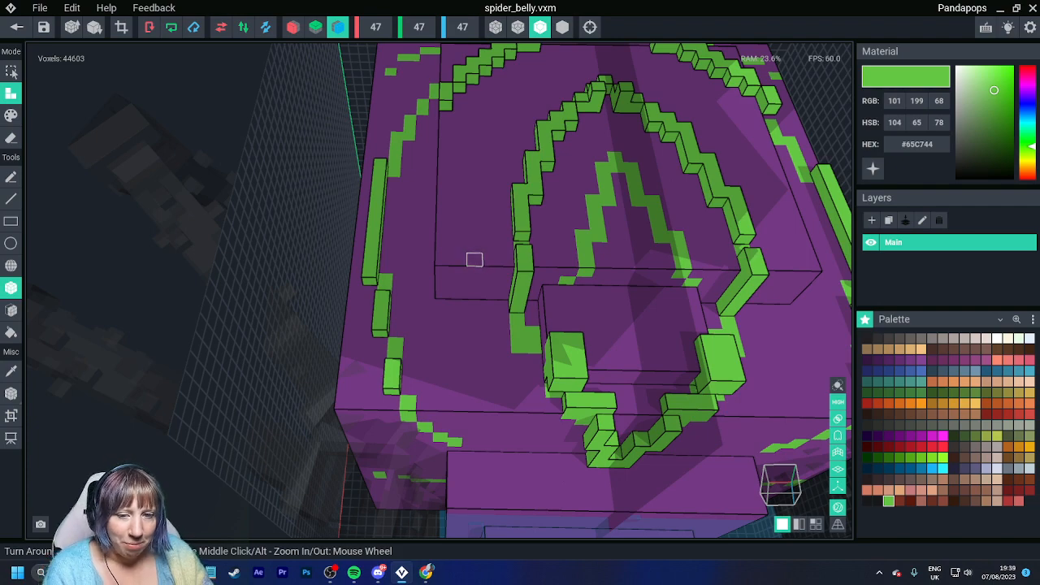
- Attach green voxels to segments of the outer ring's side lines where they curve toward the rear of the top face
right_click_drag(490, 259, 533, 321)
scroll(431, 262, "up", 1)
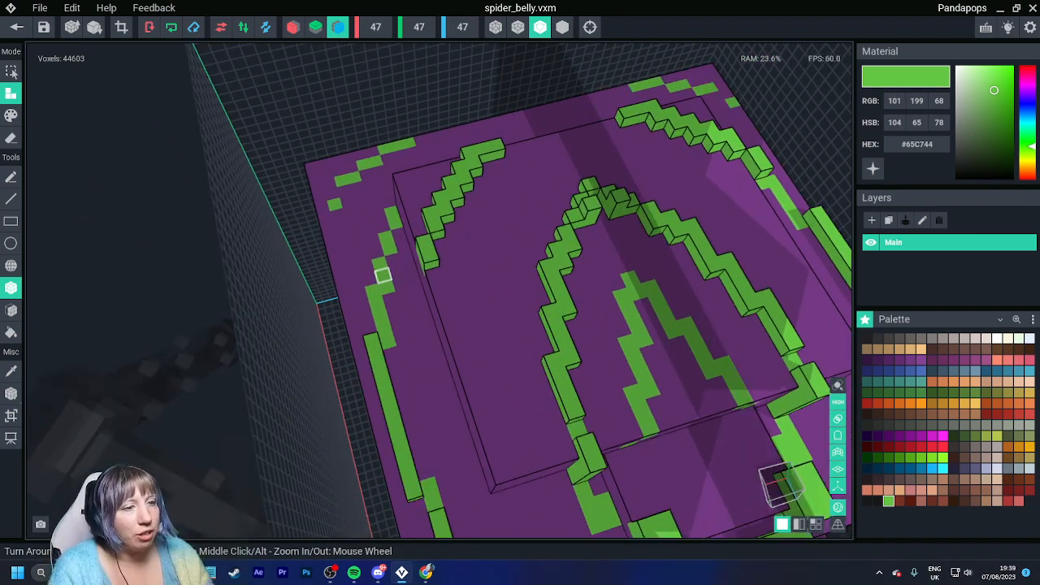
left_click_drag(387, 285, 379, 257)
left_click_drag(391, 213, 394, 202)
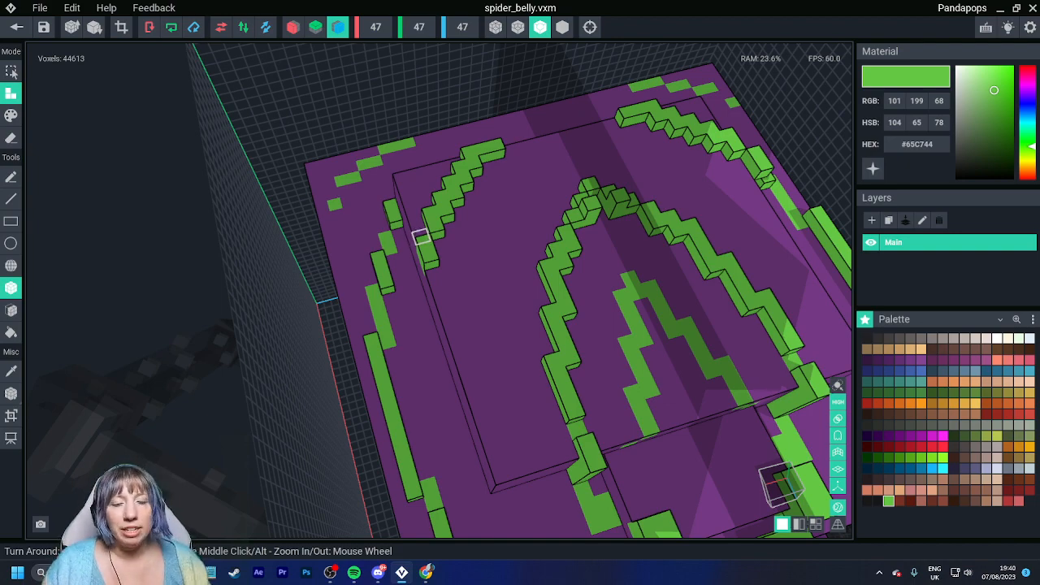
- Raise segments of the diagonal green branches on the belly's rear face, up to the line's end on the top face
right_click_drag(421, 237, 399, 220)
left_click(298, 328)
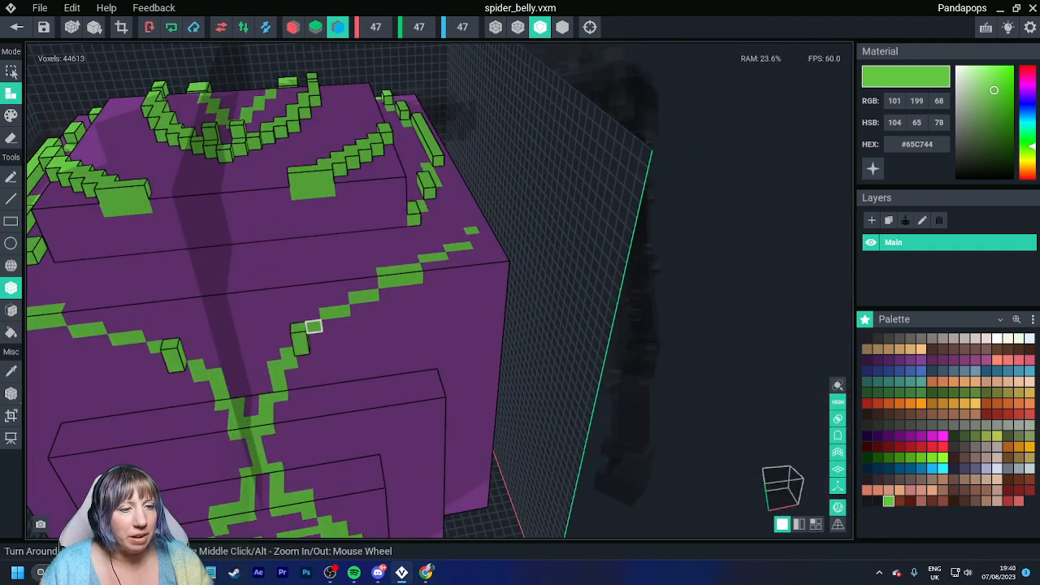
left_click(314, 323)
left_click(365, 300)
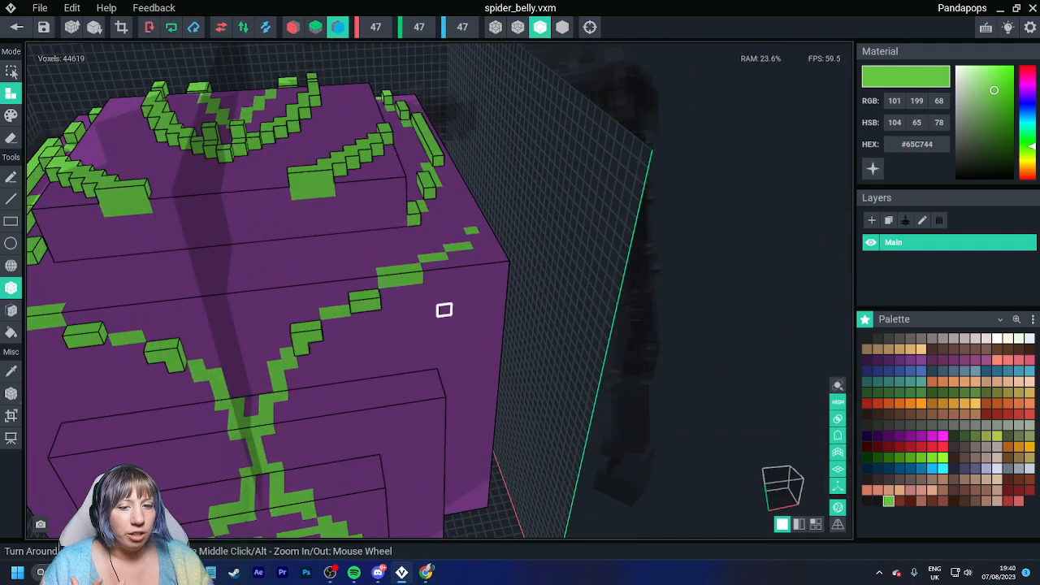
right_click_drag(429, 311, 338, 302)
left_click_drag(323, 303, 353, 301)
right_click_drag(398, 288, 385, 289)
left_click_drag(370, 277, 430, 242)
- Attach green voxels to the lower rear branches and at both ends of the stem they meet
mouse_move(377, 351)
right_mouse_down()
mouse_move(278, 272)
mouse_move(281, 227)
right_mouse_up()
left_click_drag(273, 234, 269, 257)
mouse_move(269, 267)
right_mouse_down()
mouse_move(269, 279)
mouse_move(239, 295)
mouse_move(247, 339)
right_mouse_up()
left_click(239, 295)
left_click(247, 336)
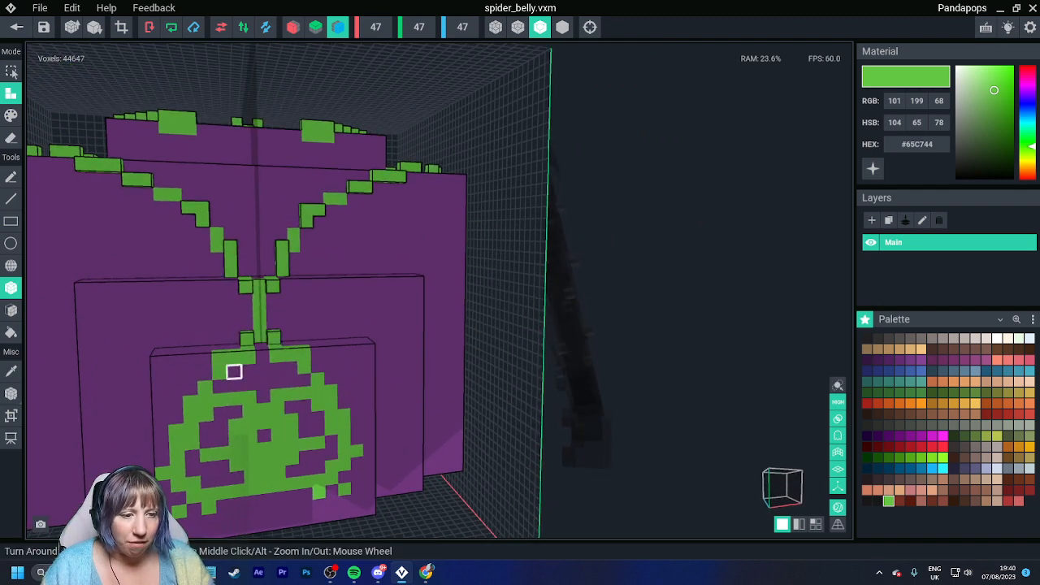
- Raise the outer ring's stepped ends running down the belly's front face with green voxels
right_click_drag(219, 372, 244, 333)
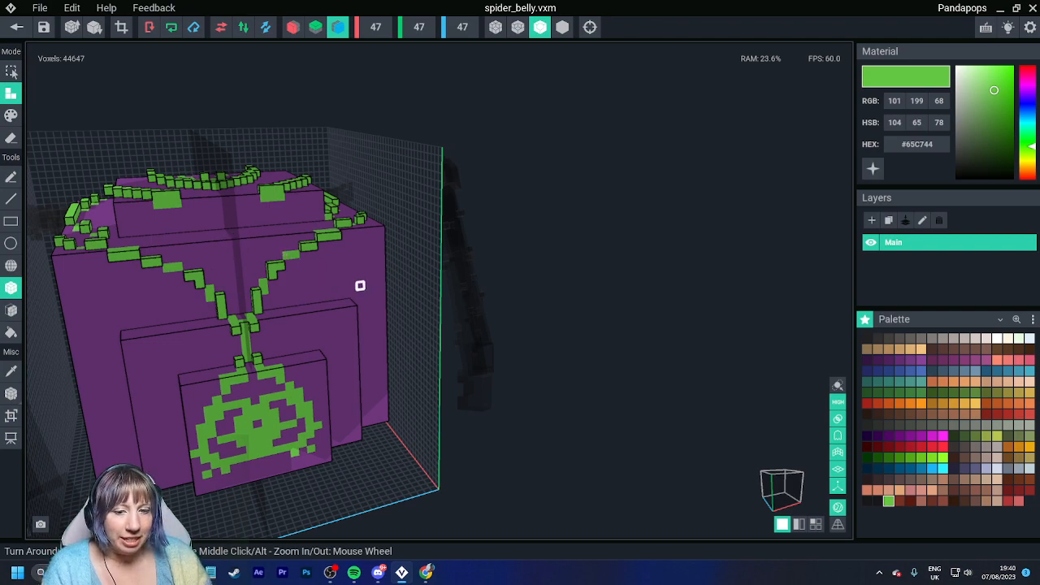
right_click_drag(360, 286, 427, 298)
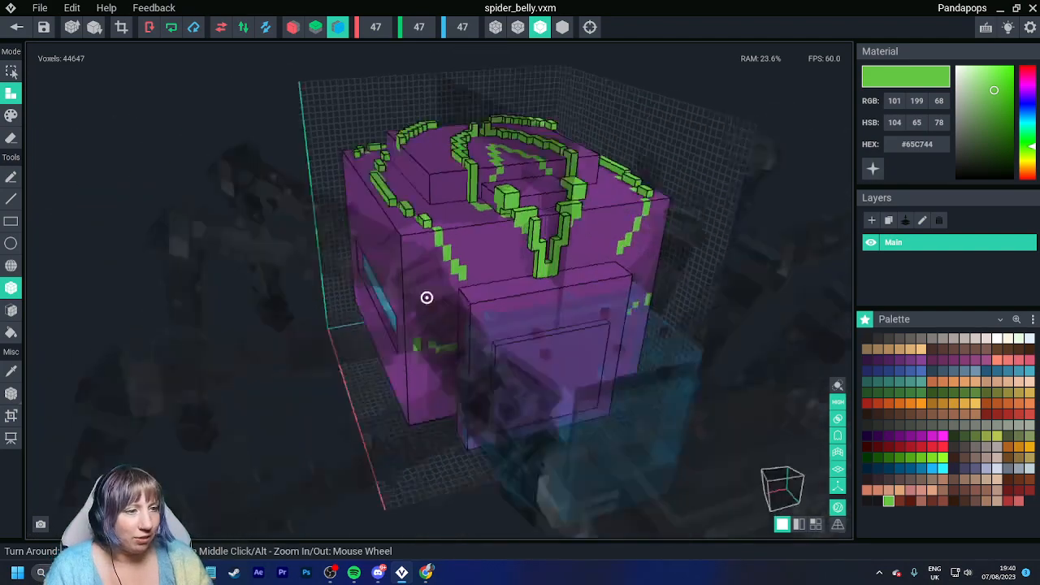
scroll(427, 297, "up", 5)
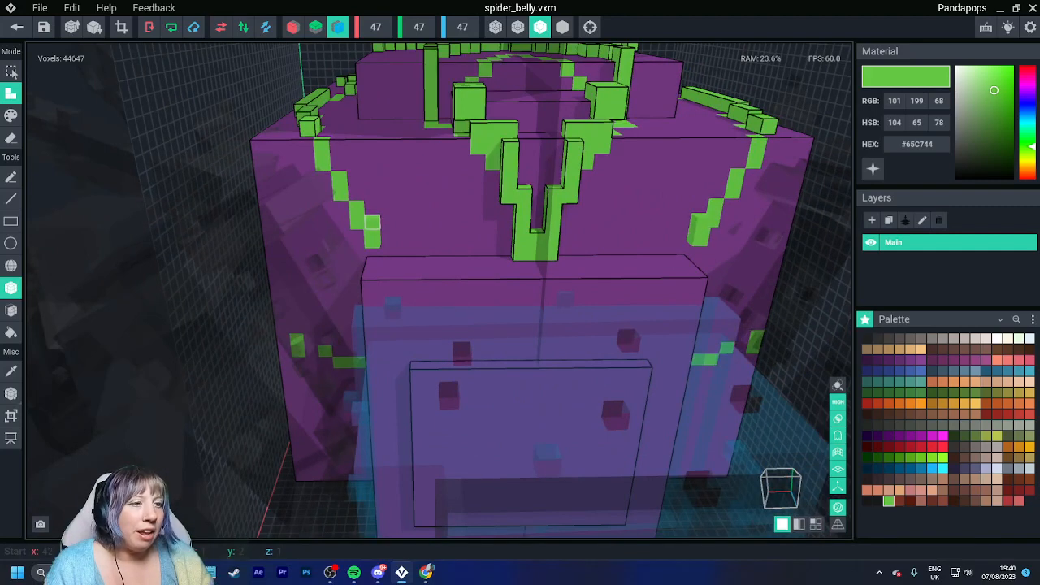
left_click(371, 222)
left_click(355, 209)
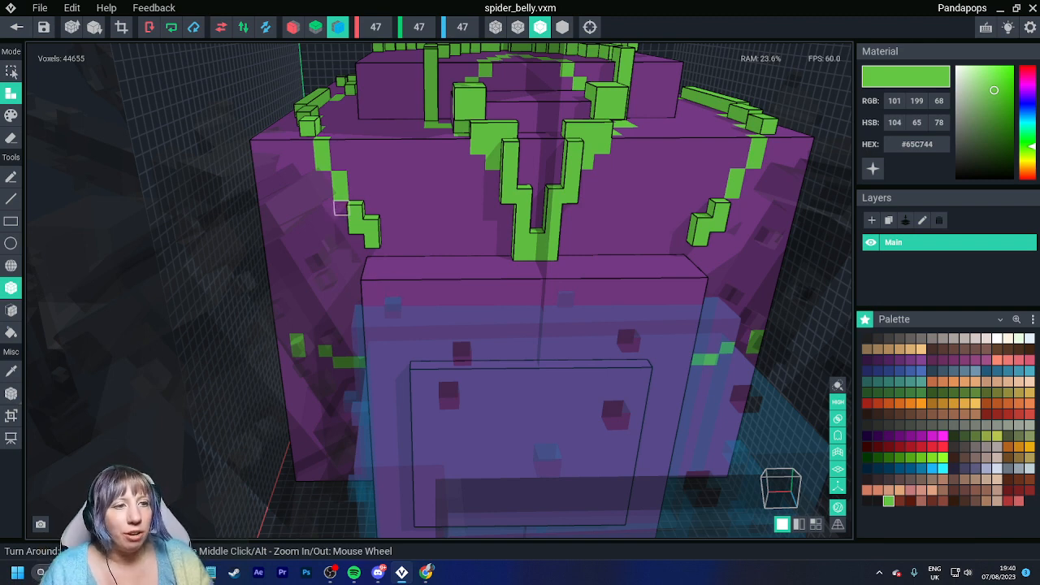
left_click(338, 180)
left_click(321, 148)
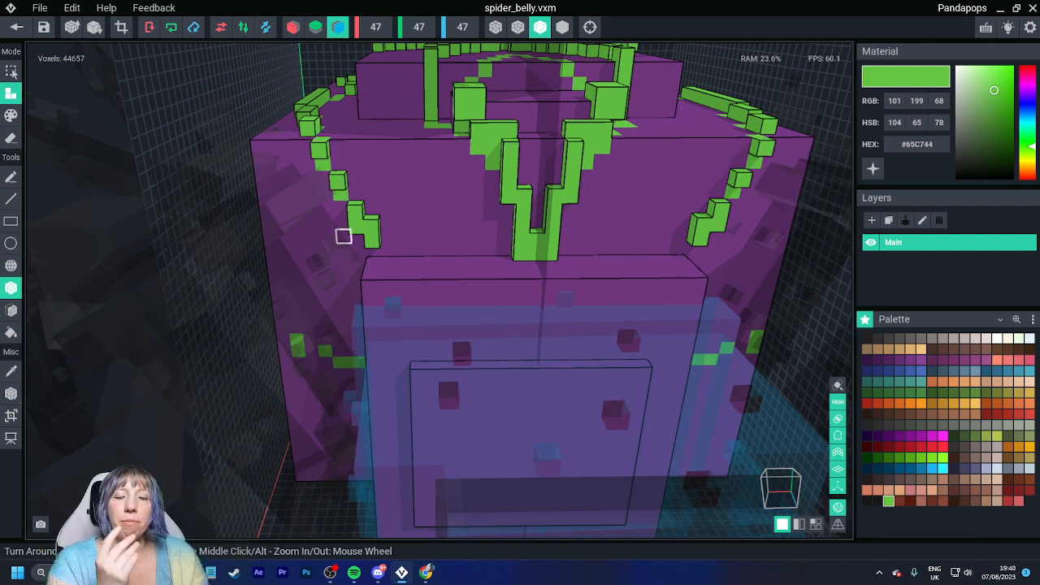
- Stack extra green voxels in steps along both arms of the central V on the front face
left_click(343, 235)
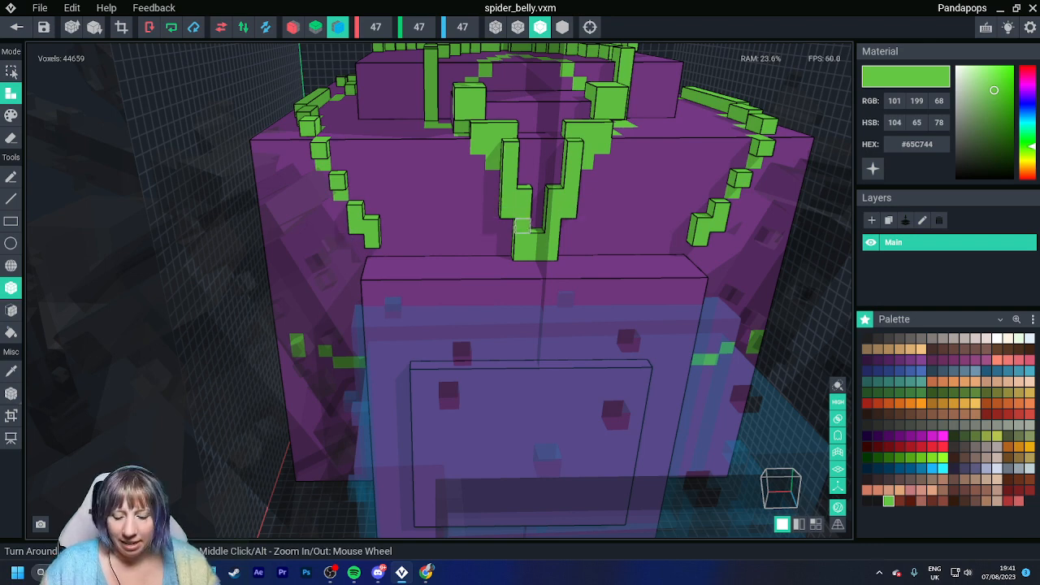
left_click_drag(509, 165, 510, 182)
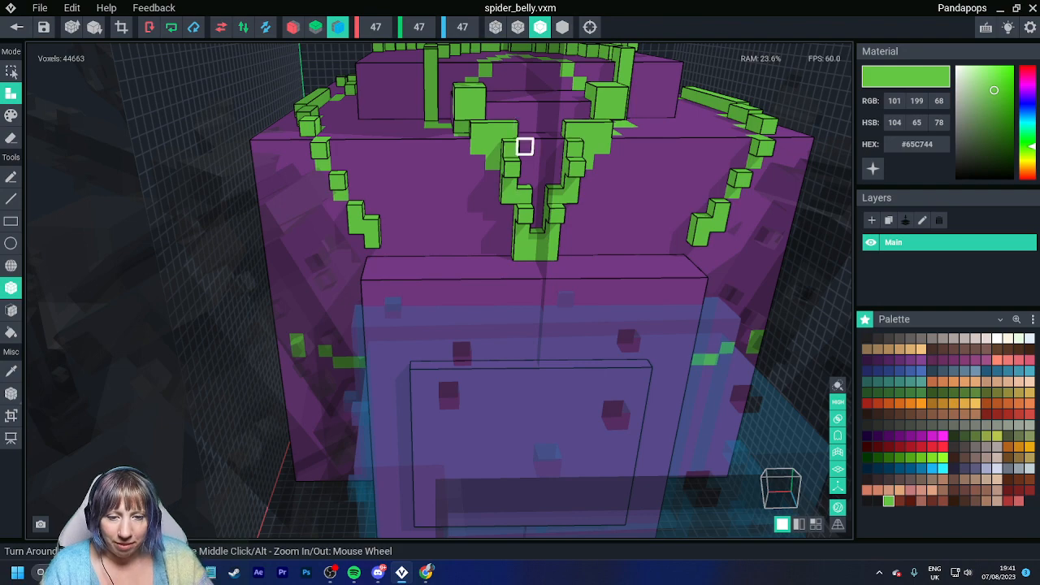
right_click_drag(462, 179, 453, 202)
left_click(424, 168)
middle_click_drag(440, 172, 433, 212)
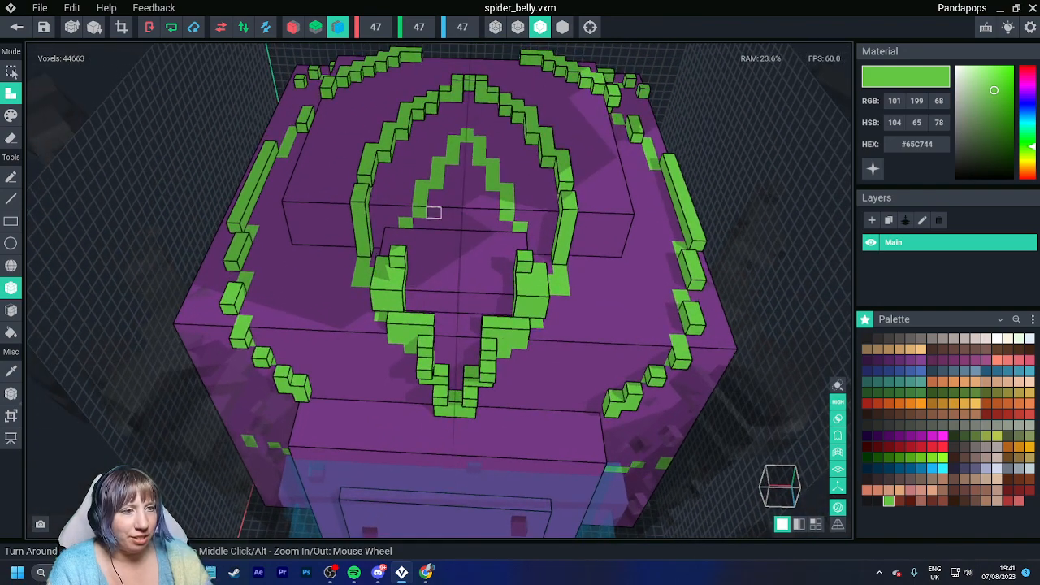
- Attach green voxels along the innermost pointed arch of the belly pattern, including its tip on the centre line
left_click(419, 202)
left_click(437, 175)
left_click(467, 134)
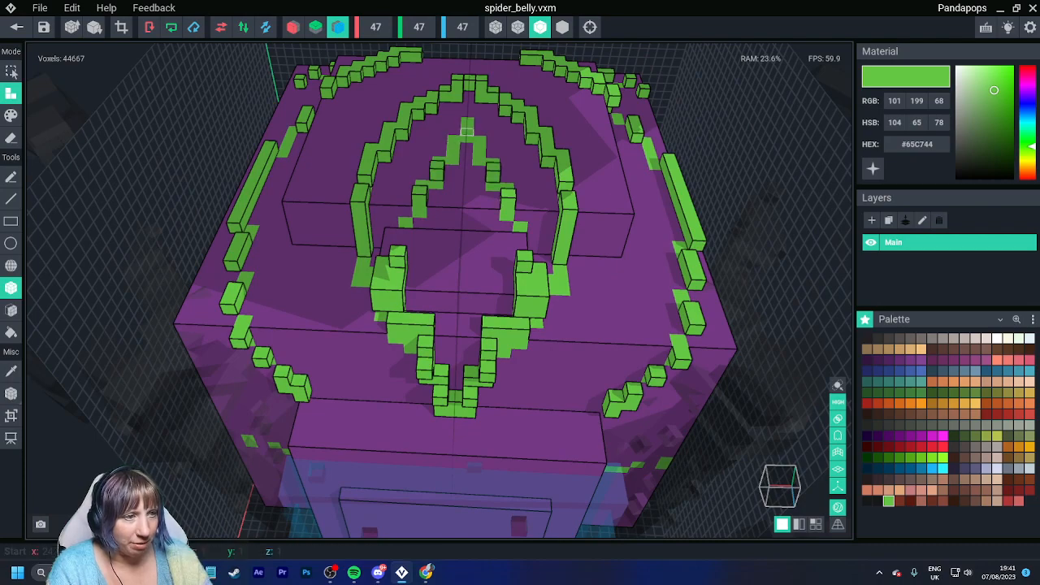
right_click_drag(463, 139, 453, 159)
scroll(453, 161, "up", 3)
left_click(451, 146)
left_click(455, 187)
scroll(506, 290, "down", 5)
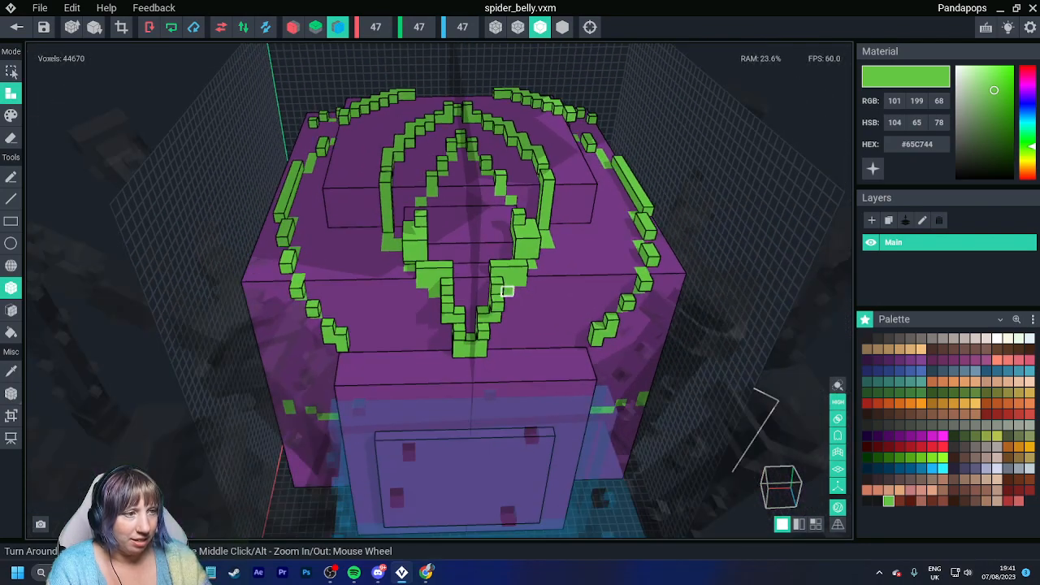
right_click_drag(506, 290, 550, 311)
scroll(507, 289, "up", 3)
scroll(506, 290, "down", 5)
scroll(550, 312, "down", 4)
right_click_drag(501, 286, 500, 289)
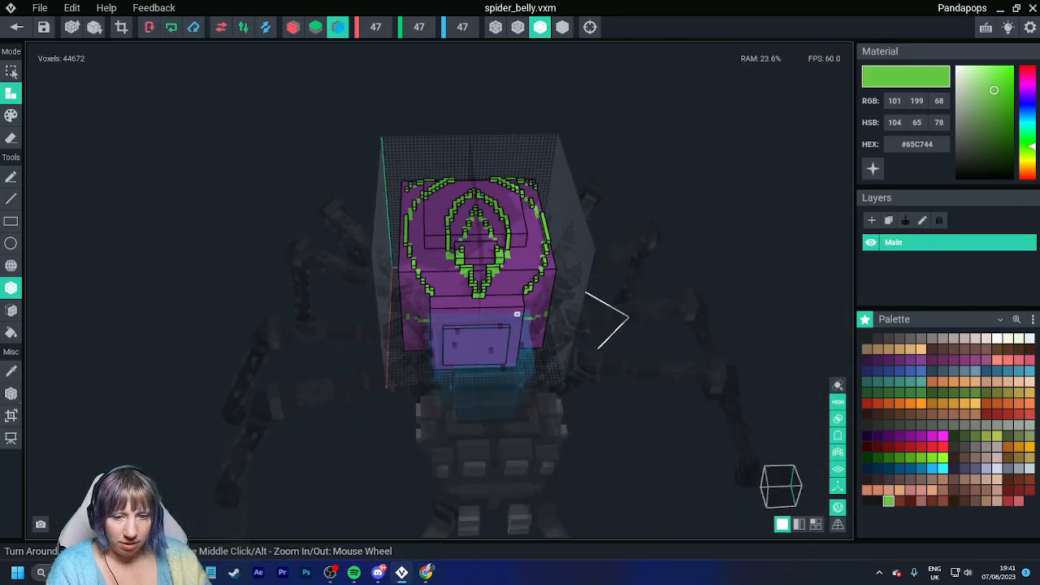
scroll(517, 312, "up", 5)
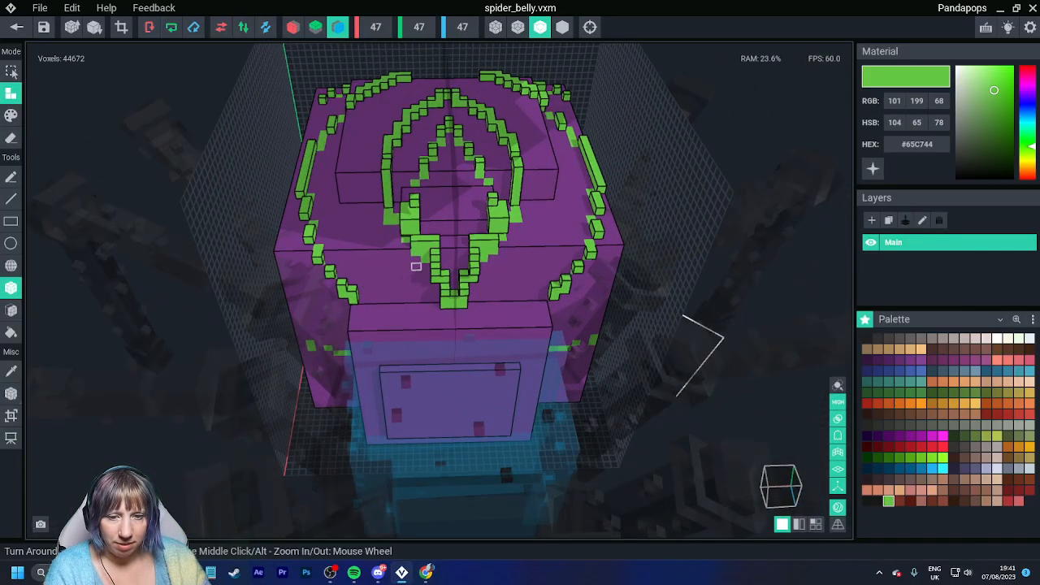
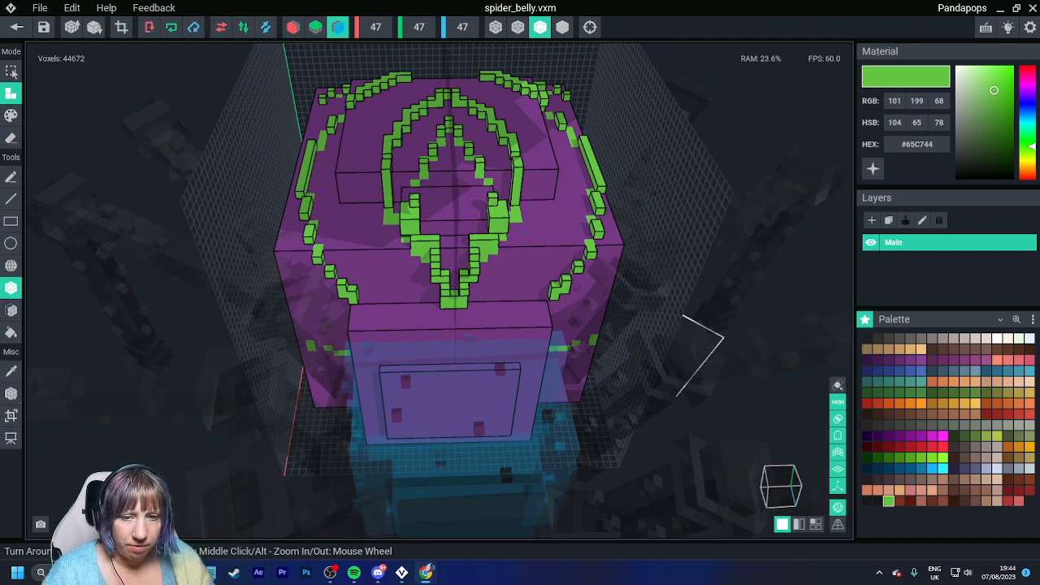
- Sample the purple from the belly's front face, then close spider_belly.vxm with its changes saved
right_click_drag(505, 347, 517, 342)
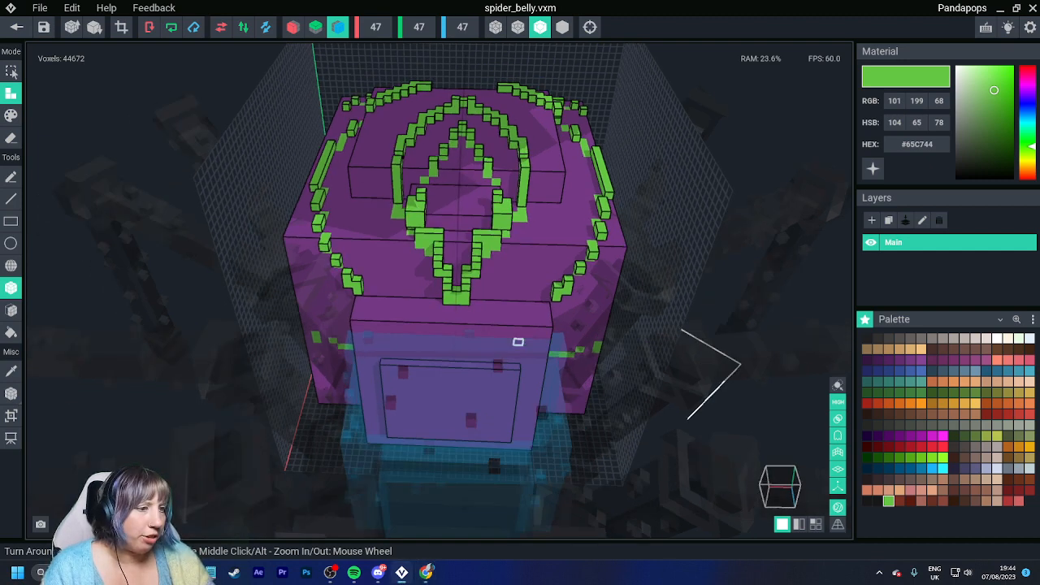
right_click_drag(365, 272, 385, 266)
left_click(384, 265, "alt")
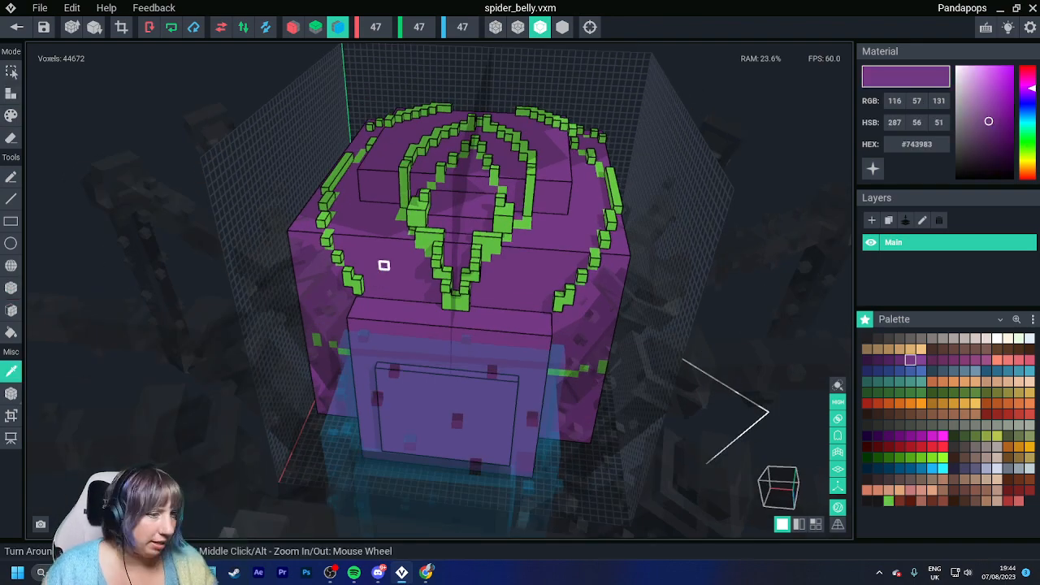
left_click(16, 27)
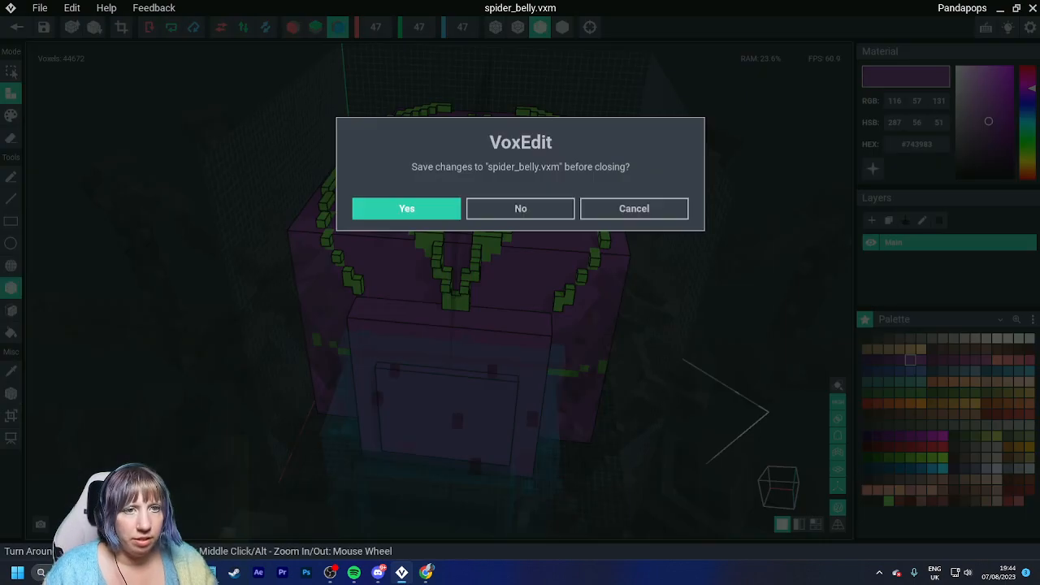
left_click(406, 208)
- Open spider_body for editing, fill its blue voxels with purple #743983, and close it with the changes saved
double_click(524, 275)
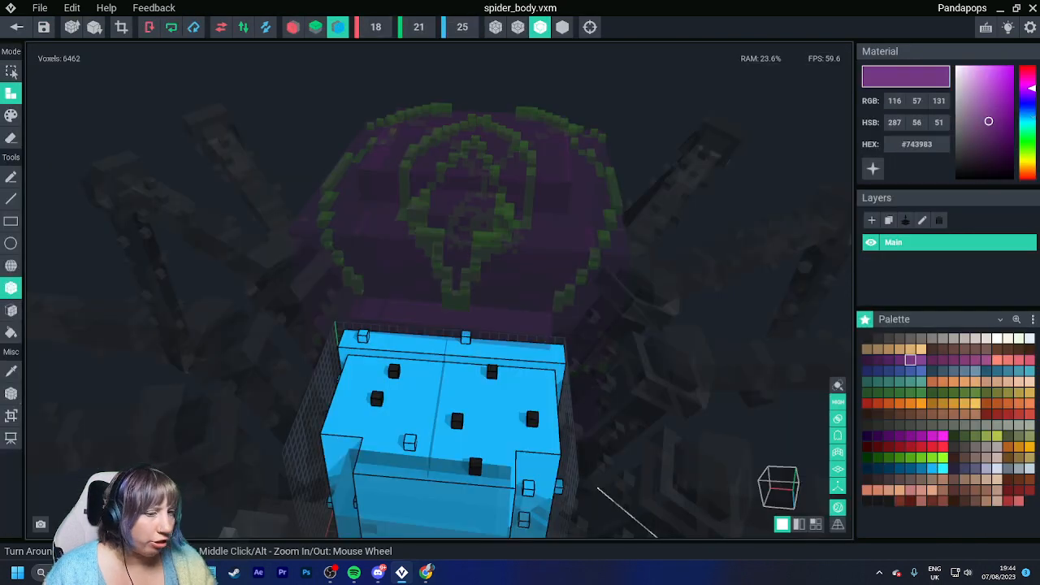
left_click(11, 333)
left_click(11, 115)
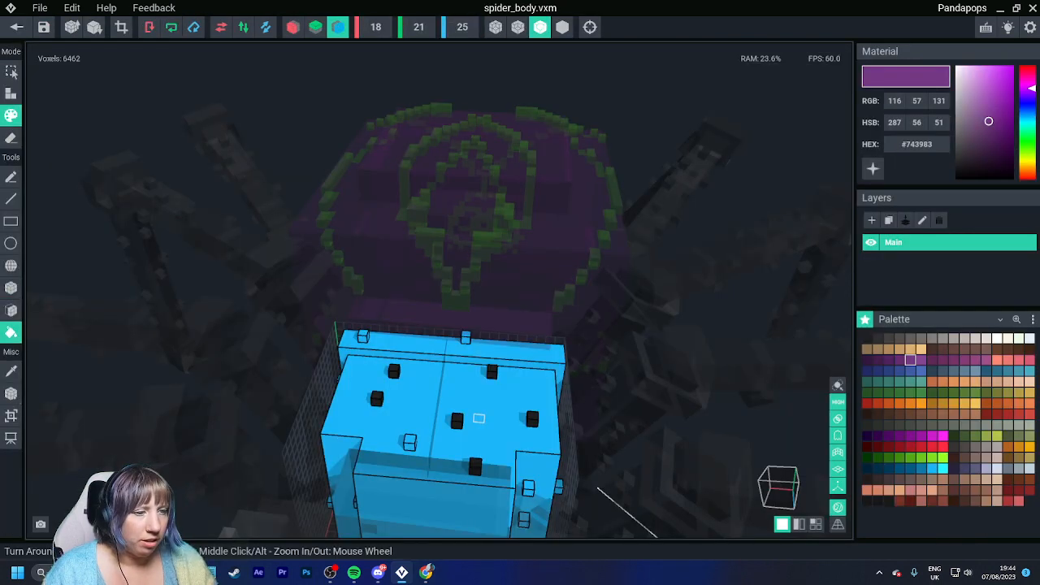
left_click(414, 375)
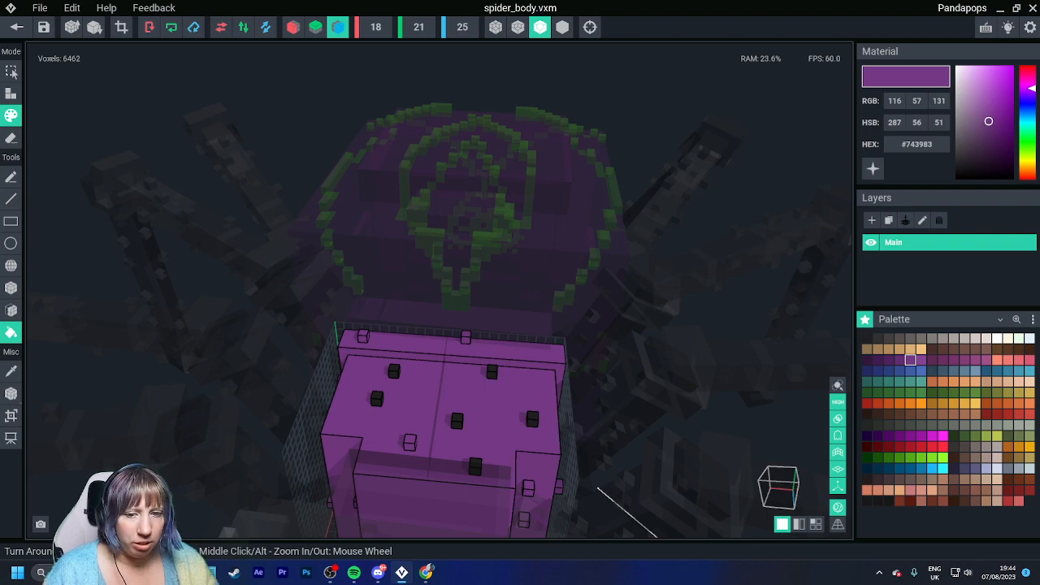
left_click(16, 27)
left_click(406, 206)
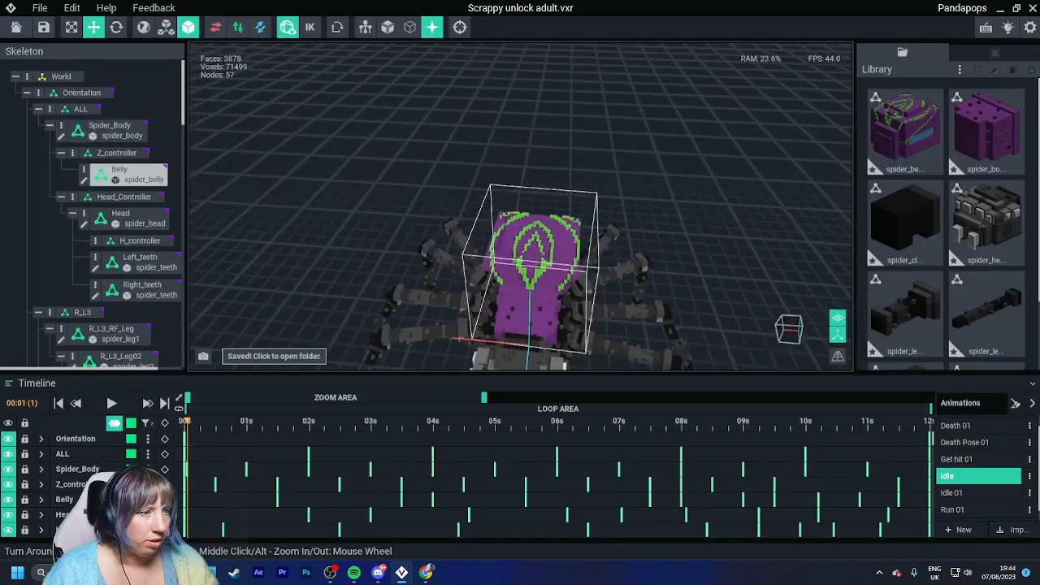
- Reopen the belly model and paint stepped bands of lighter purple #864495 on the top between the outer ring and large arch
mouse_move(552, 318)
right_mouse_down()
mouse_move(552, 333)
mouse_move(559, 326)
mouse_move(548, 326)
right_mouse_up()
scroll(559, 326, "up", 4)
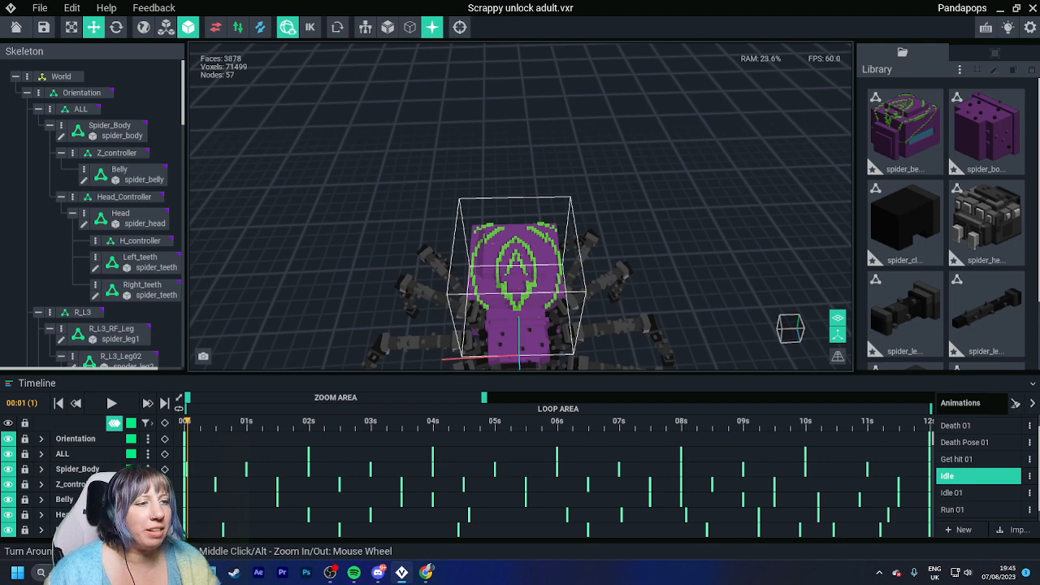
double_click(501, 296)
scroll(457, 422, "up", 3)
right_click_drag(485, 351, 458, 295)
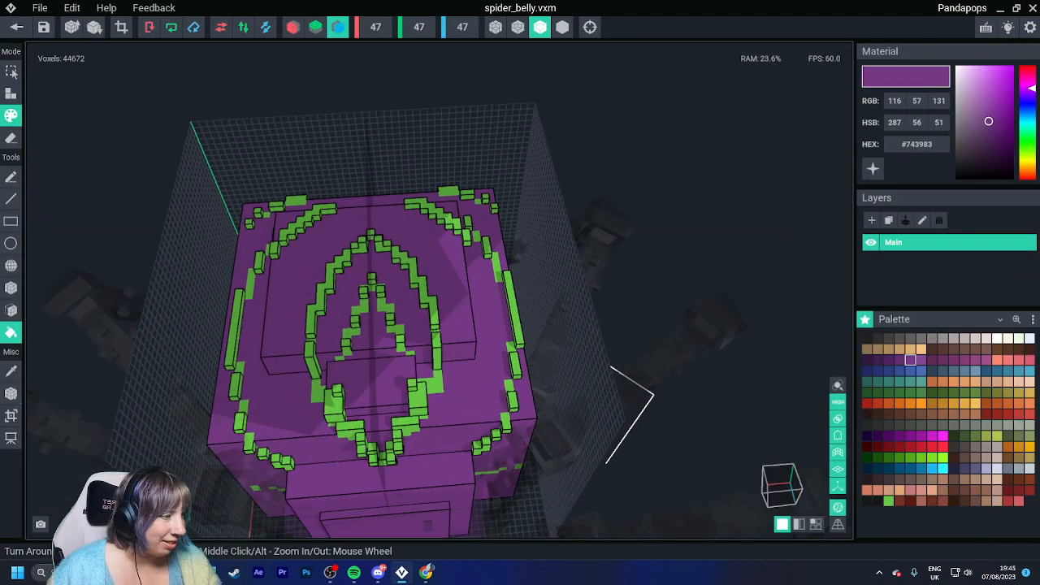
left_click(921, 360)
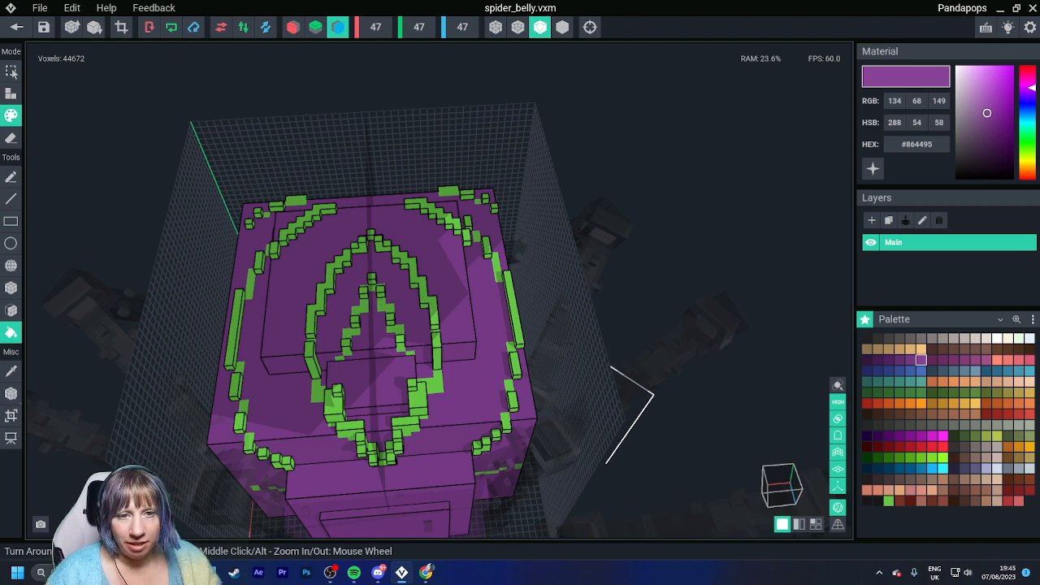
left_click(12, 178)
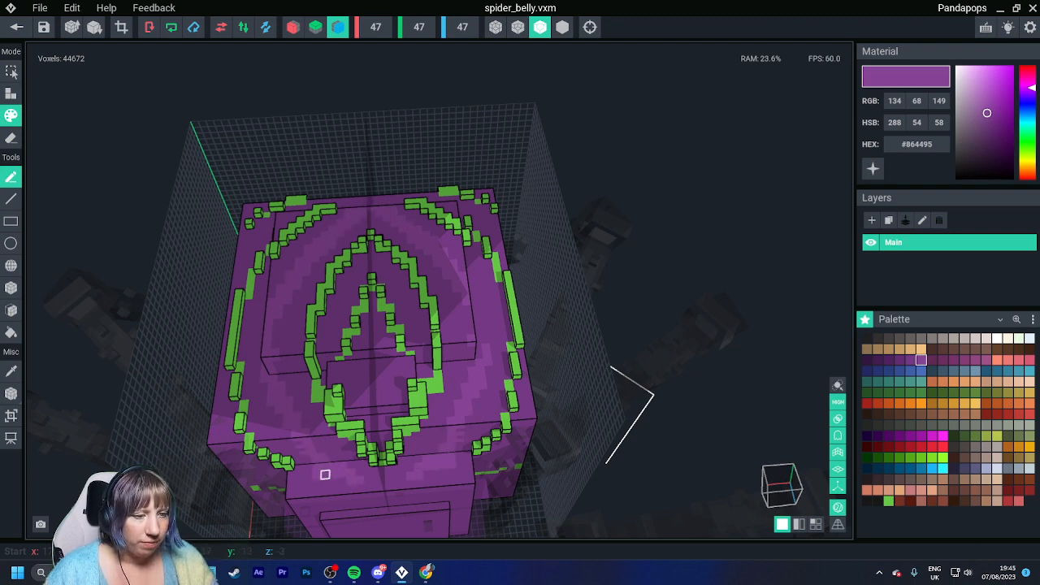
- Extend the #864495 shading around the green pattern on the belly's upper step, front face and front ledge
right_click_drag(355, 476, 333, 444)
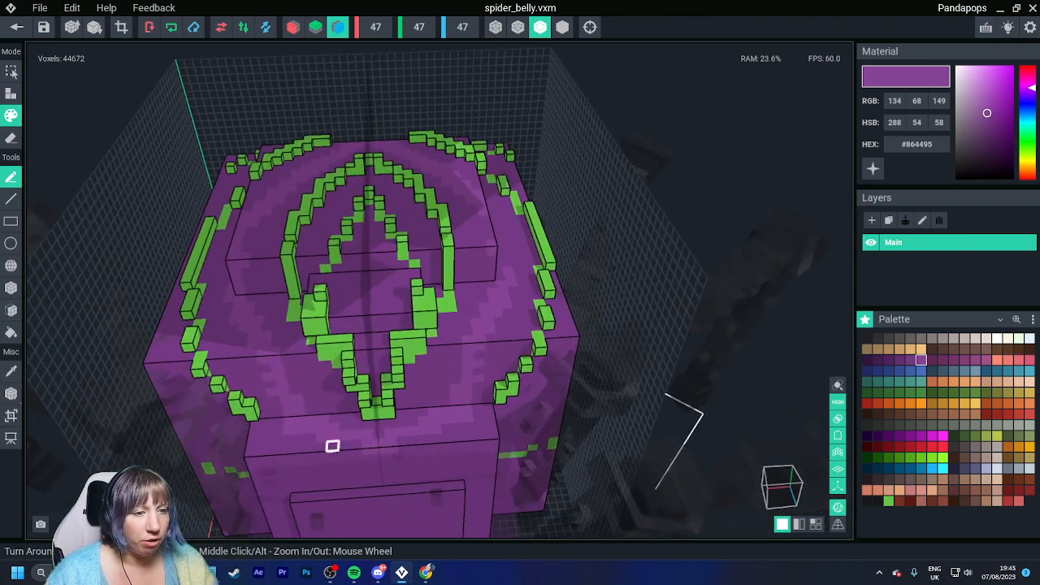
right_click_drag(231, 264, 203, 307)
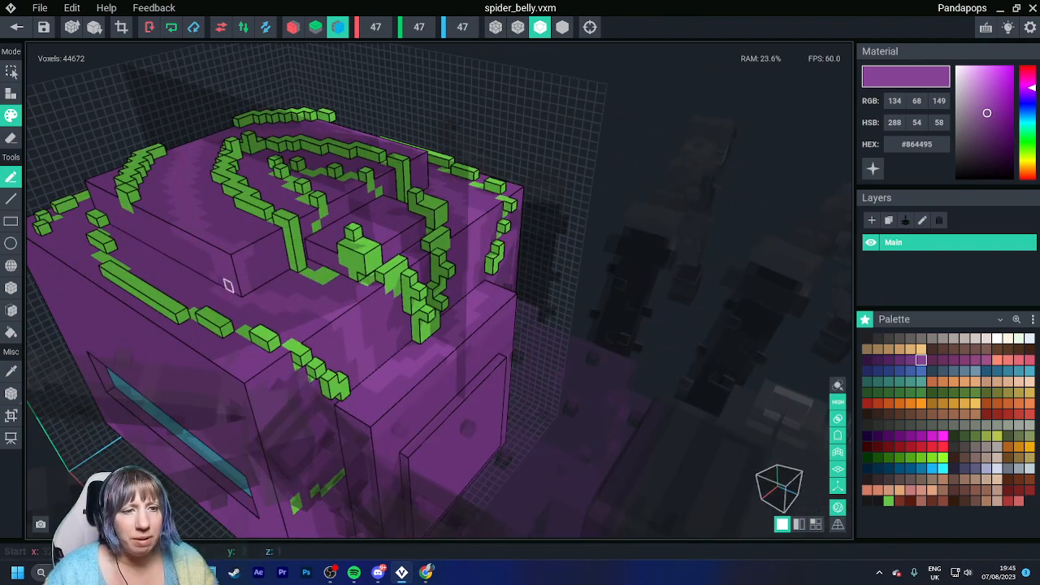
right_click_drag(193, 249, 271, 270)
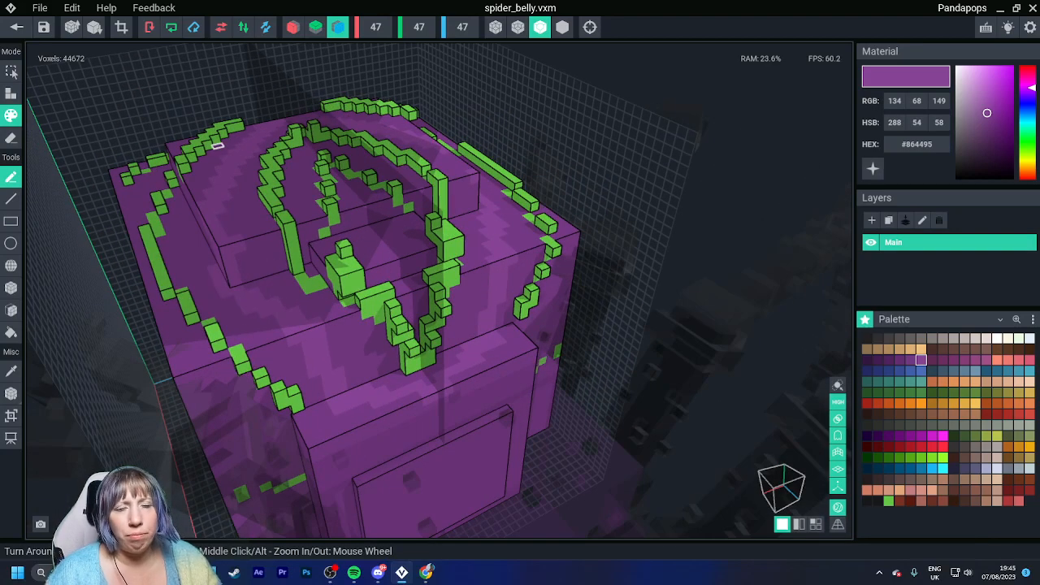
right_click_drag(216, 145, 220, 221)
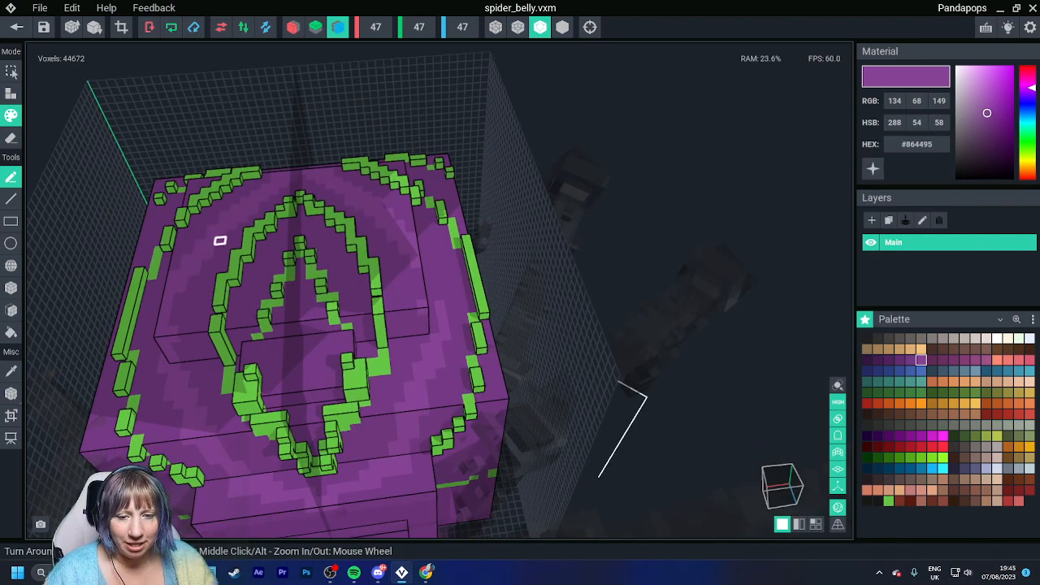
right_click_drag(367, 310, 382, 260)
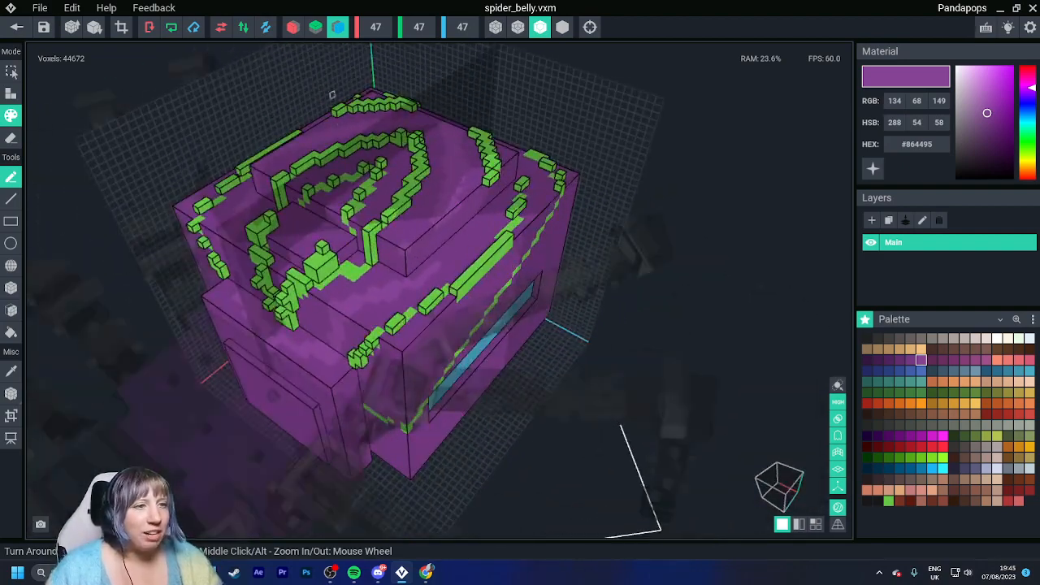
right_click_drag(399, 213, 428, 228)
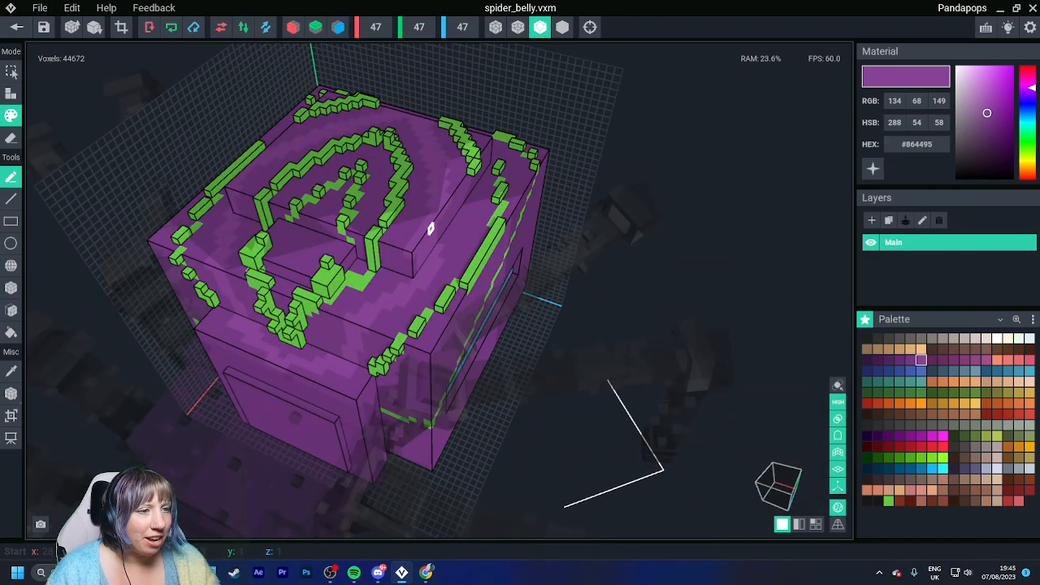
right_click_drag(431, 229, 425, 330)
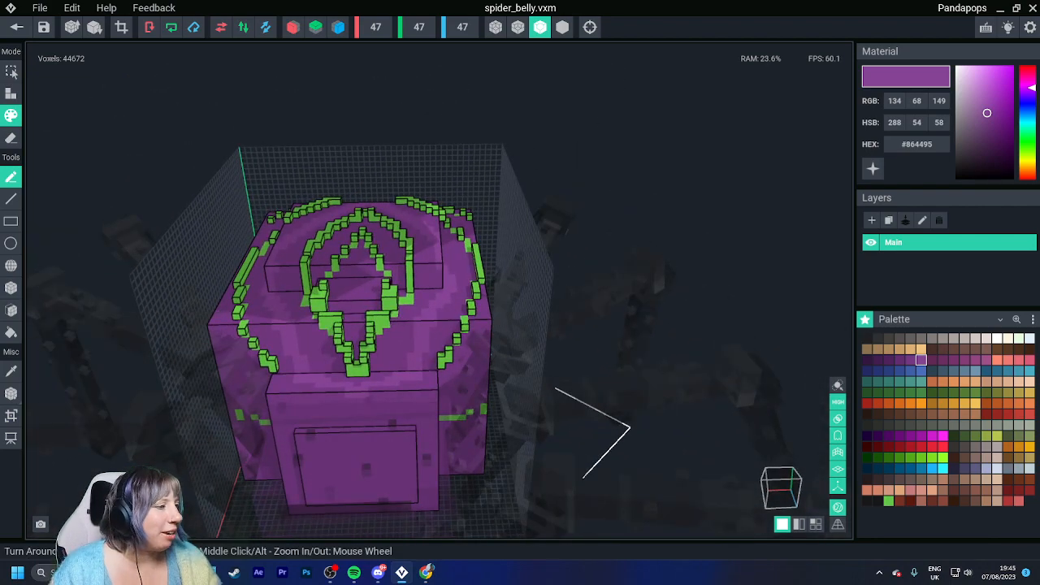
- Copy the purple's hex value into the #171717 palette swatch and lighten it to #A050B2
right_click(909, 145)
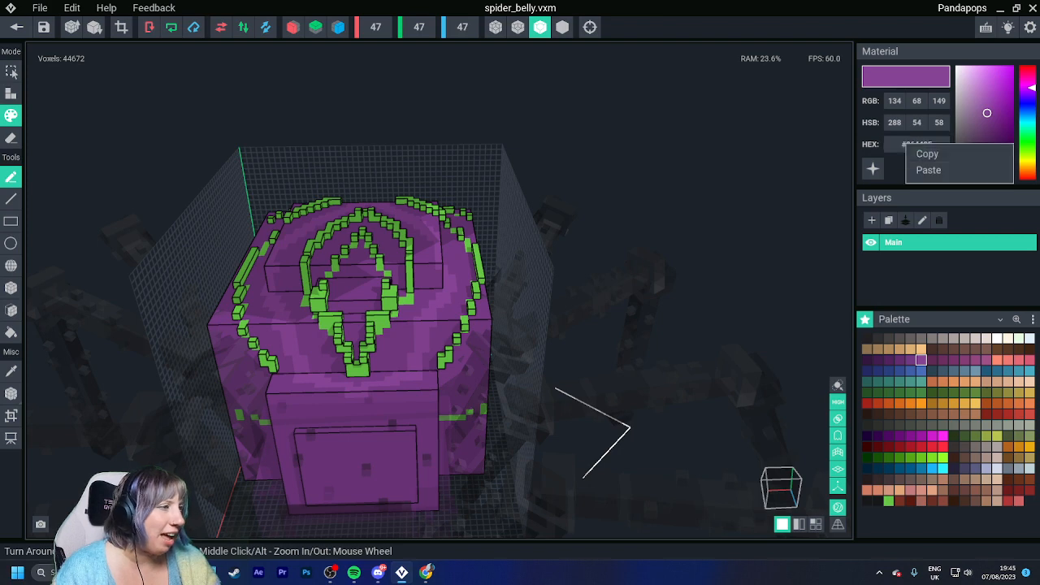
left_click(928, 154)
left_click(878, 501)
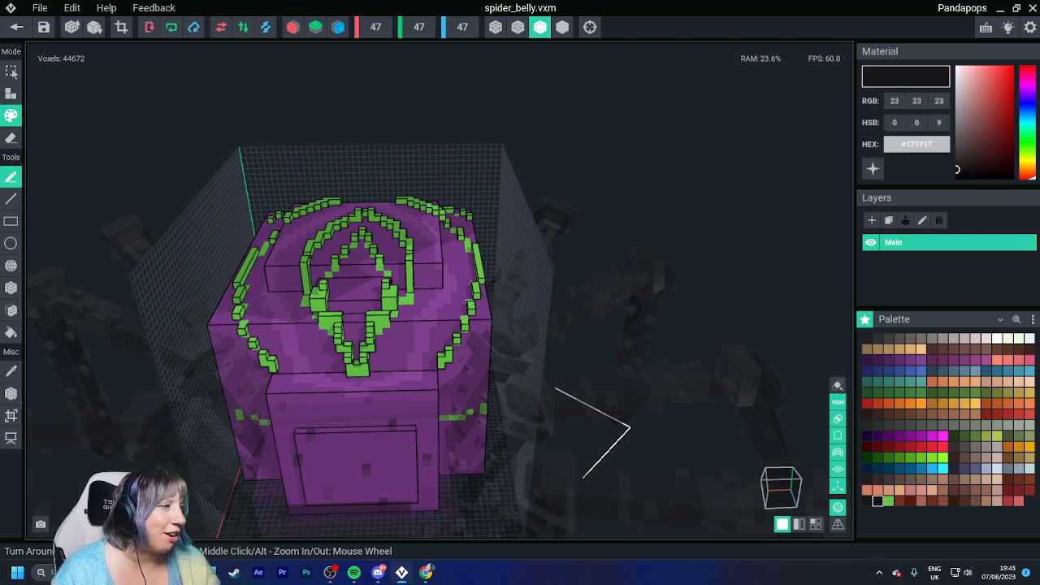
right_click(906, 145)
left_click(929, 171)
left_click_drag(983, 108, 986, 101)
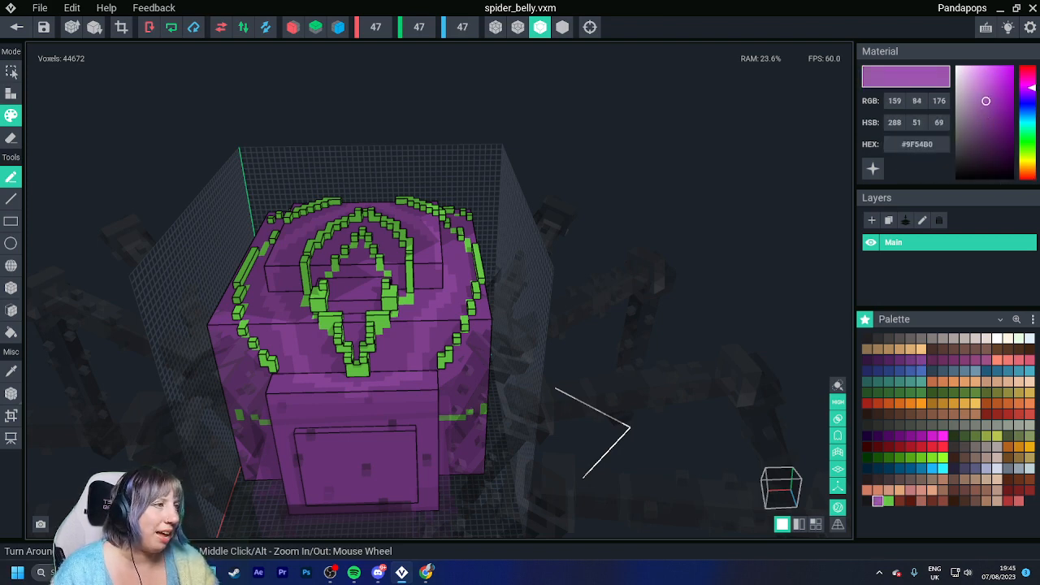
right_click_drag(194, 280, 231, 335)
scroll(301, 280, "up", 3)
mouse_move(305, 281)
left_mouse_down()
mouse_move(286, 229)
mouse_move(321, 152)
left_mouse_up()
mouse_move(296, 222)
right_mouse_down()
mouse_move(295, 263)
mouse_move(318, 271)
mouse_move(345, 262)
right_mouse_up()
scroll(295, 264, "up", 3)
key("ctrl+z")
- Turn on Z-axis mirroring and paint #A050B2 highlights along the inner edge of the large pointed arch on top
scroll(345, 260, "up", 3)
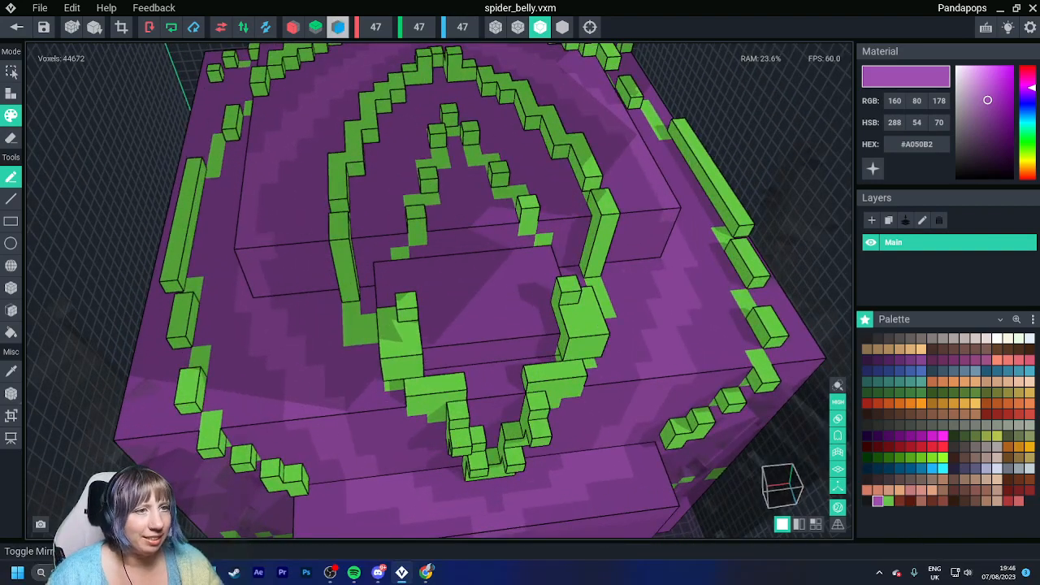
left_click(338, 26)
right_click_drag(386, 169, 351, 177)
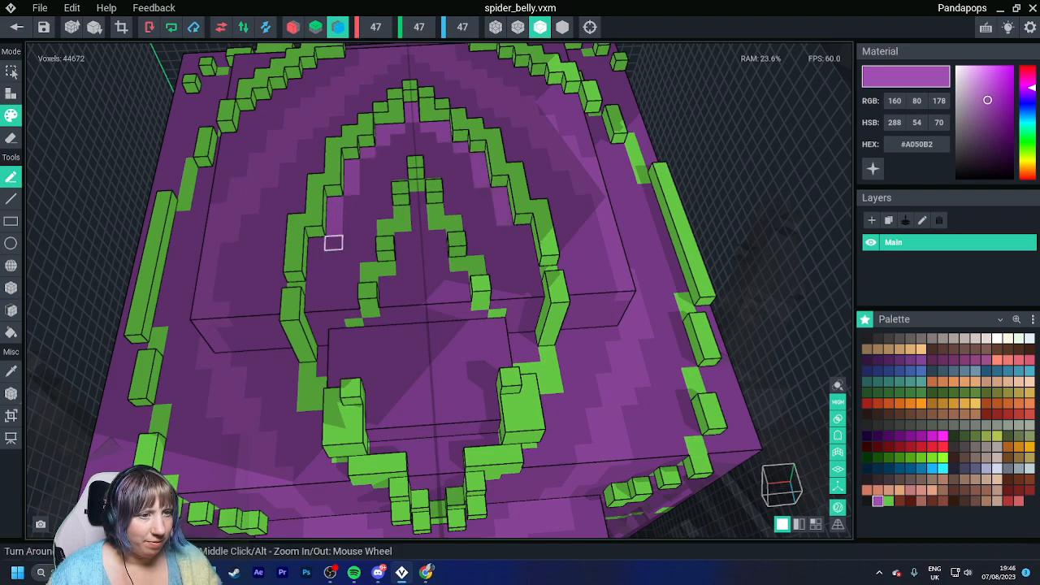
left_click(315, 273)
middle_click_drag(315, 315, 306, 281)
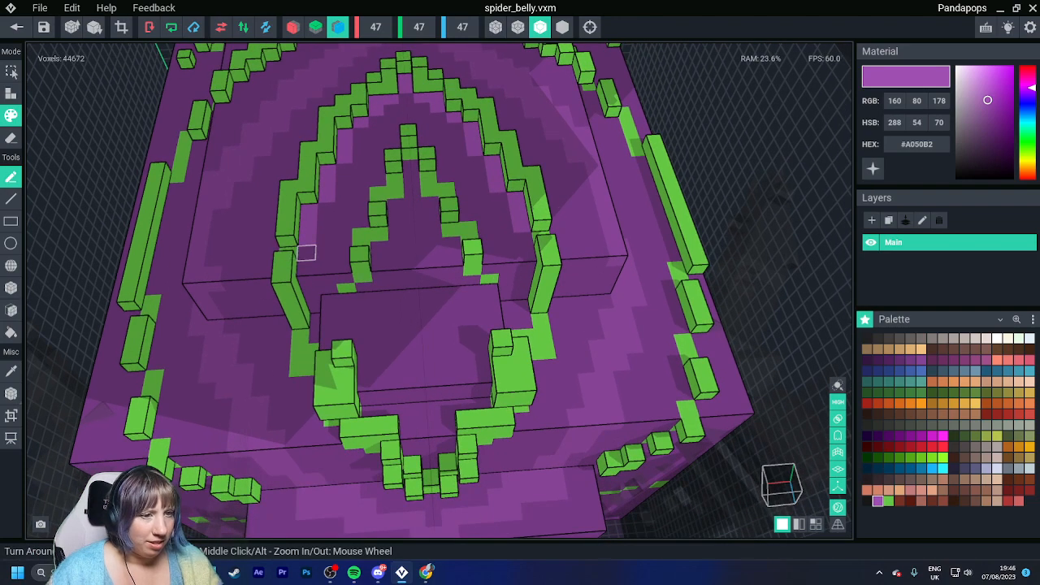
left_click_drag(306, 253, 307, 281)
- Paint #A050B2 highlights beside the thick green blocks' inner sides and down inside the central V on the front face
mouse_move(316, 304)
right_mouse_down()
mouse_move(317, 320)
mouse_move(413, 323)
right_mouse_up()
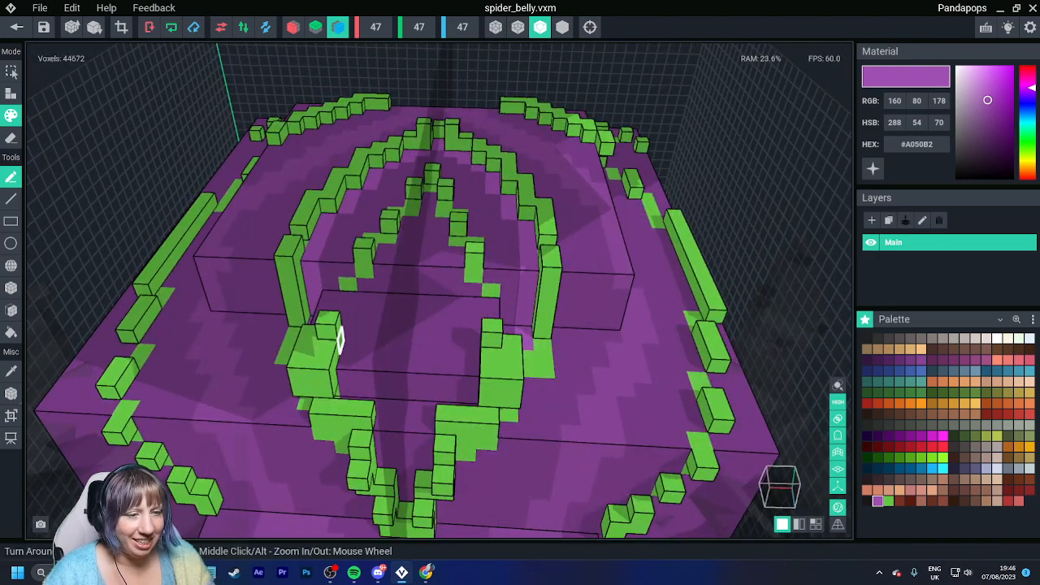
left_click_drag(340, 341, 344, 385)
right_click_drag(344, 386, 317, 310)
mouse_move(372, 421)
left_mouse_down()
mouse_move(390, 424)
mouse_move(390, 443)
left_mouse_up()
right_click_drag(390, 443, 390, 463)
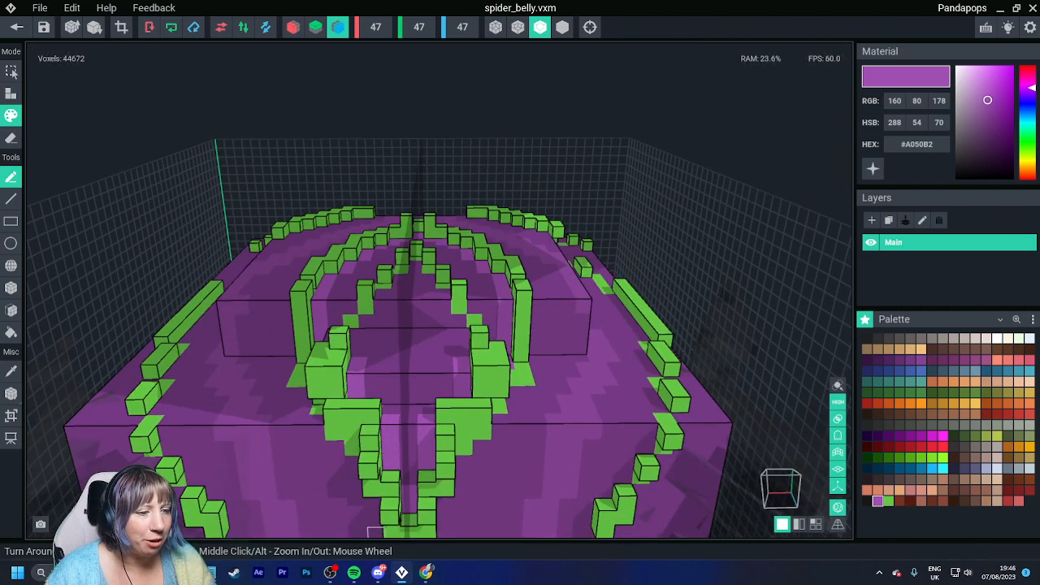
- Paint #A050B2 highlights along the inside of the innermost pointed arch on the belly's top
right_click_drag(339, 490, 371, 342)
right_click_drag(460, 353, 353, 295)
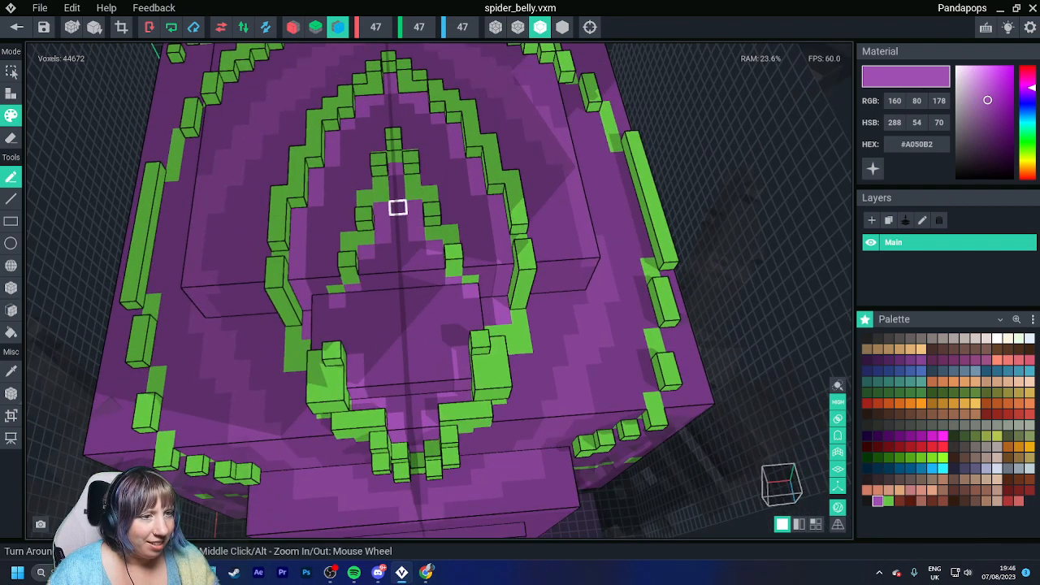
right_click_drag(348, 271, 351, 265)
scroll(351, 265, "down", 6)
right_click_drag(365, 320, 371, 344)
scroll(373, 366, "down", 4)
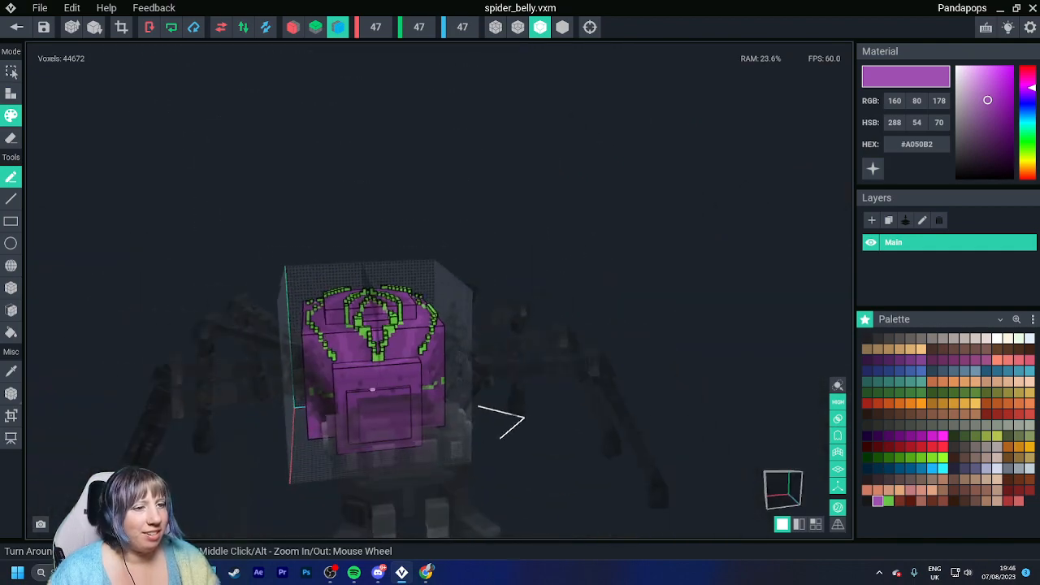
- Paint a small #A050B2 highlight on the front ledge just below the tip of the central V
scroll(373, 391, "up", 8)
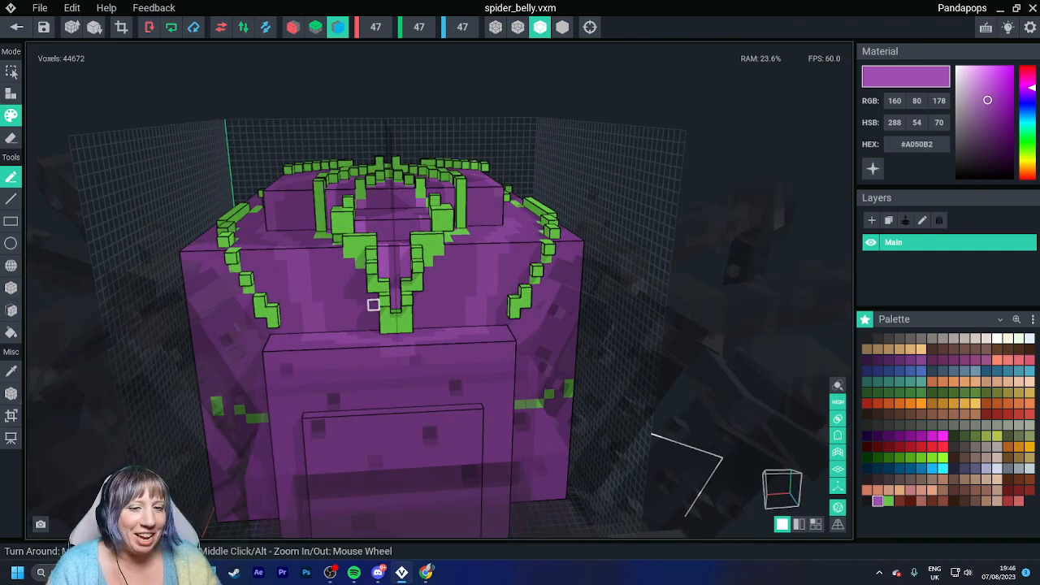
right_click_drag(372, 302, 385, 341)
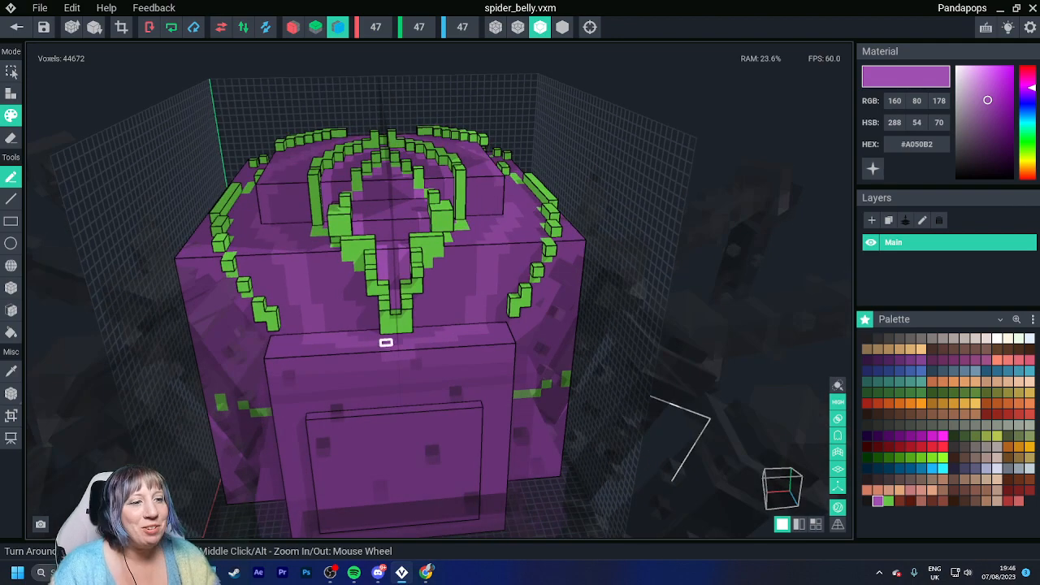
scroll(396, 342, "up", 2)
scroll(397, 342, "up", 2)
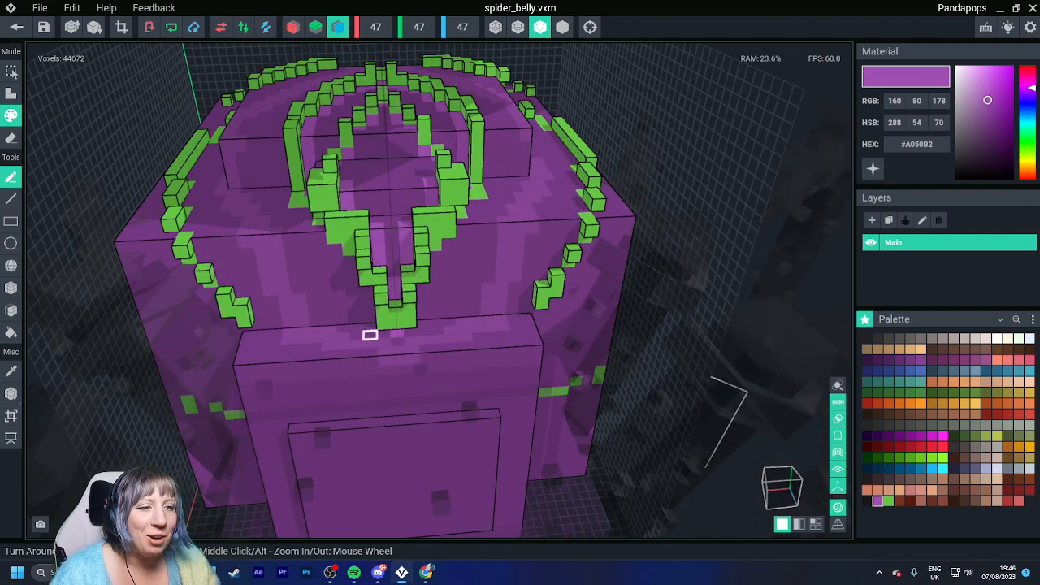
scroll(383, 334, "up", 3)
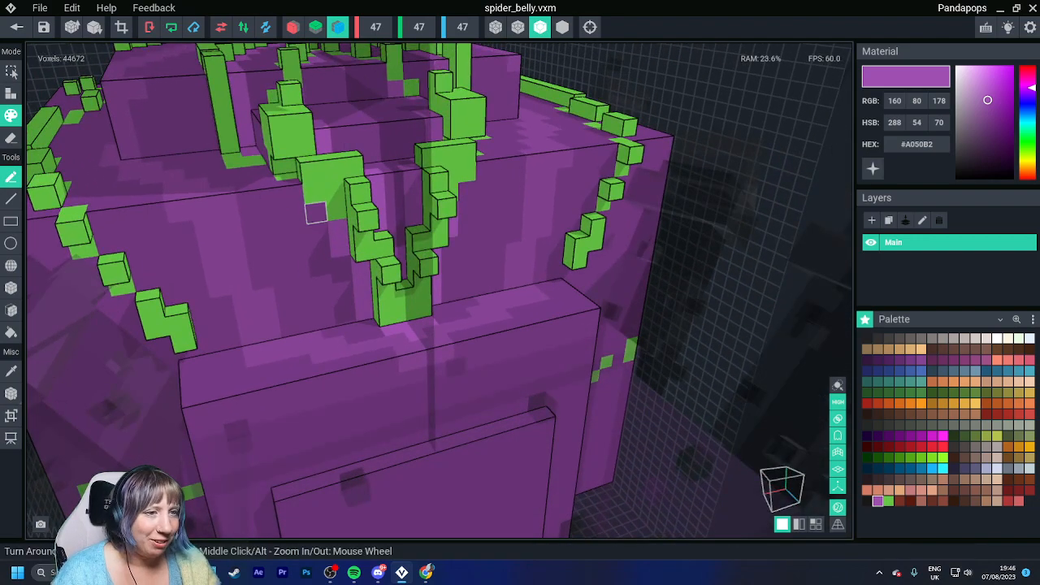
- Paint #A050B2 highlights along the outer sides of the central V and thick green blocks on the front face and top edge
left_click(292, 196)
right_click_drag(359, 301, 372, 322)
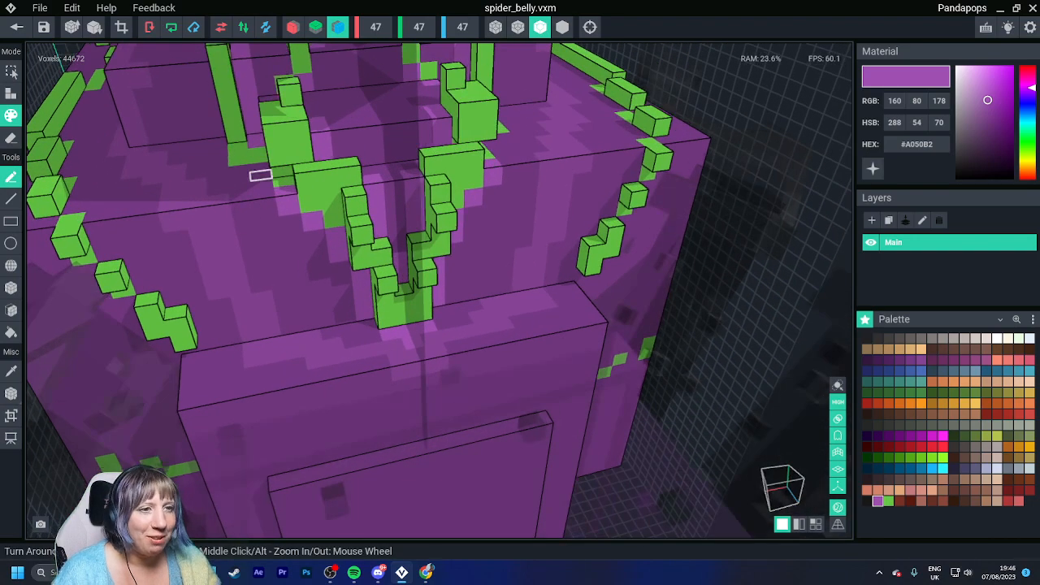
middle_click_drag(266, 208, 294, 229)
right_click_drag(396, 296, 418, 309)
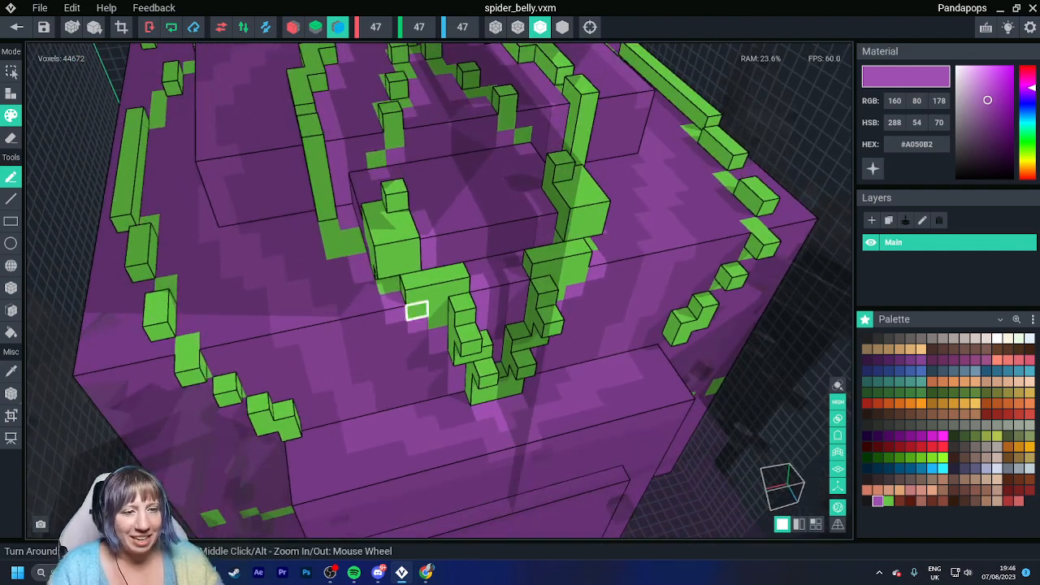
- Paint #A050B2 highlights along the outer edge of the large pointed arch, from its foot up to its tip
left_click_drag(305, 205, 316, 255)
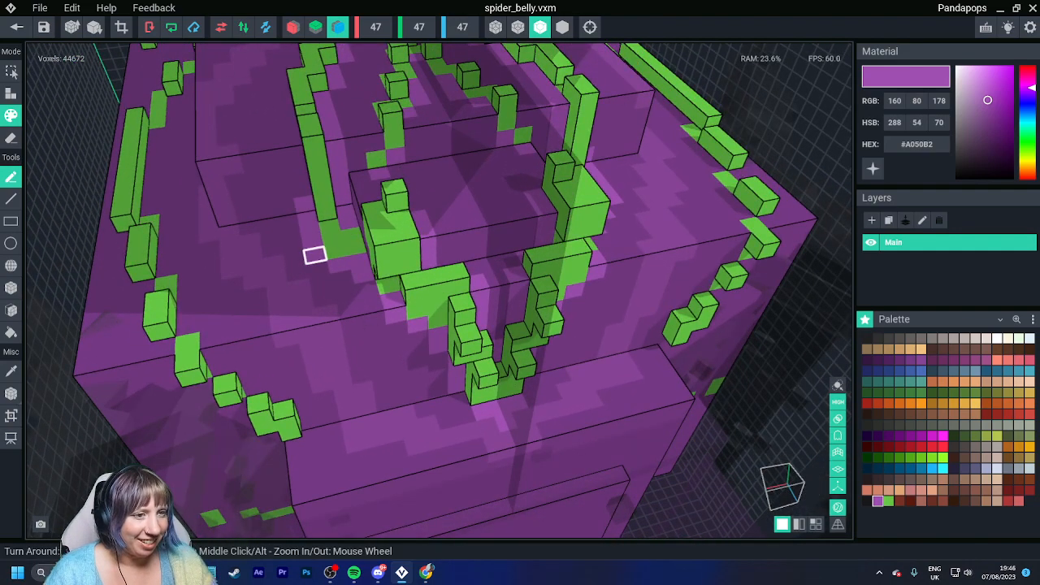
middle_click_drag(279, 187, 308, 255)
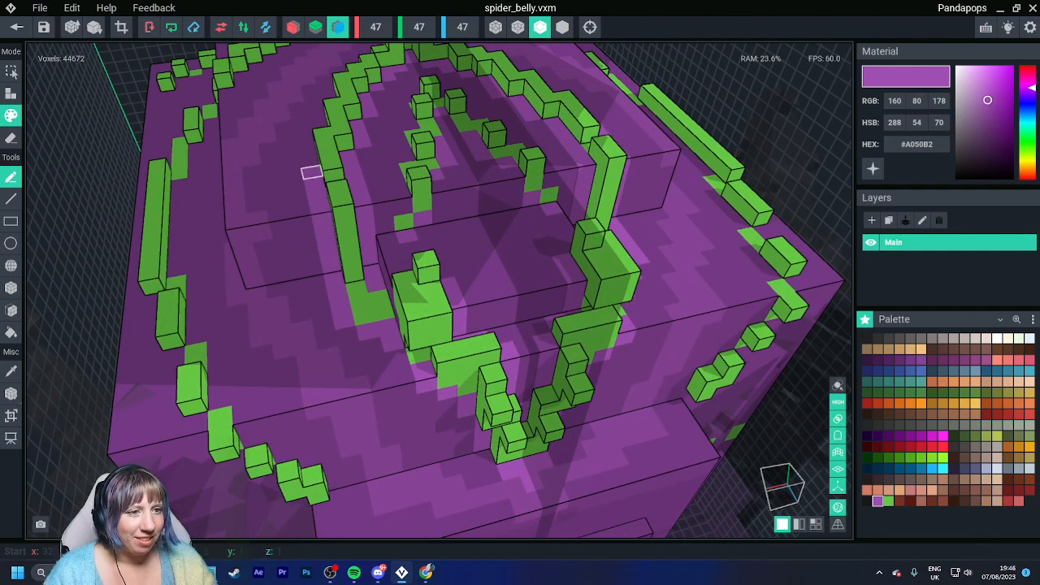
right_click_drag(307, 151, 312, 152)
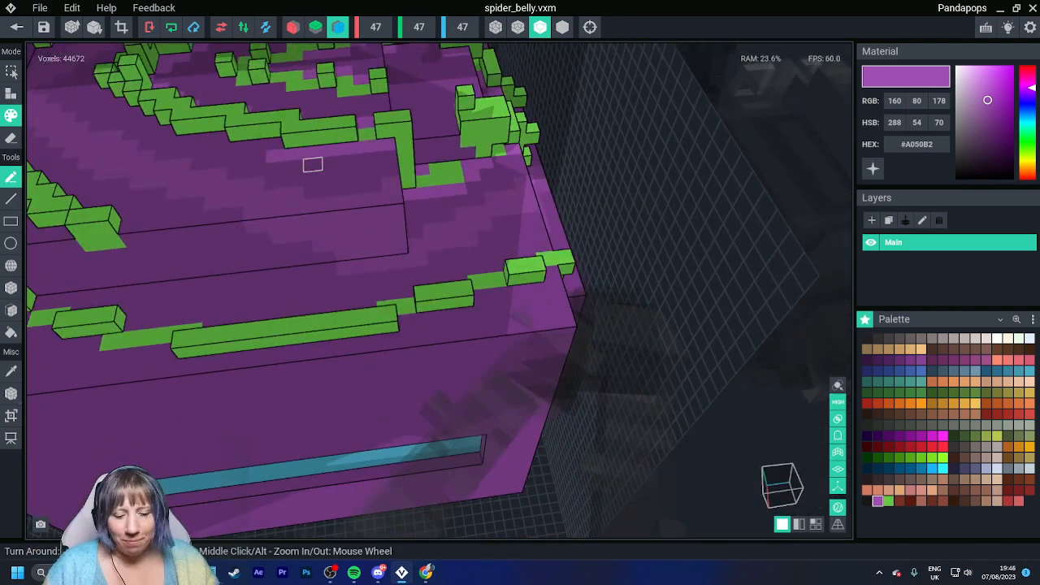
key("ctrl+z")
right_click_drag(366, 144, 301, 156)
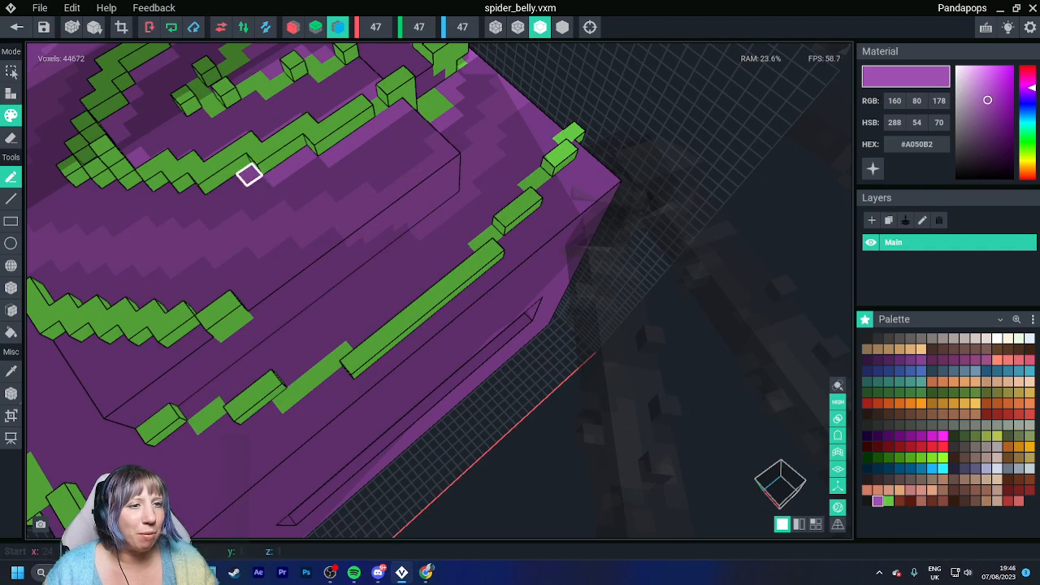
middle_click_drag(203, 206, 242, 205)
left_click(260, 194)
left_click(233, 193)
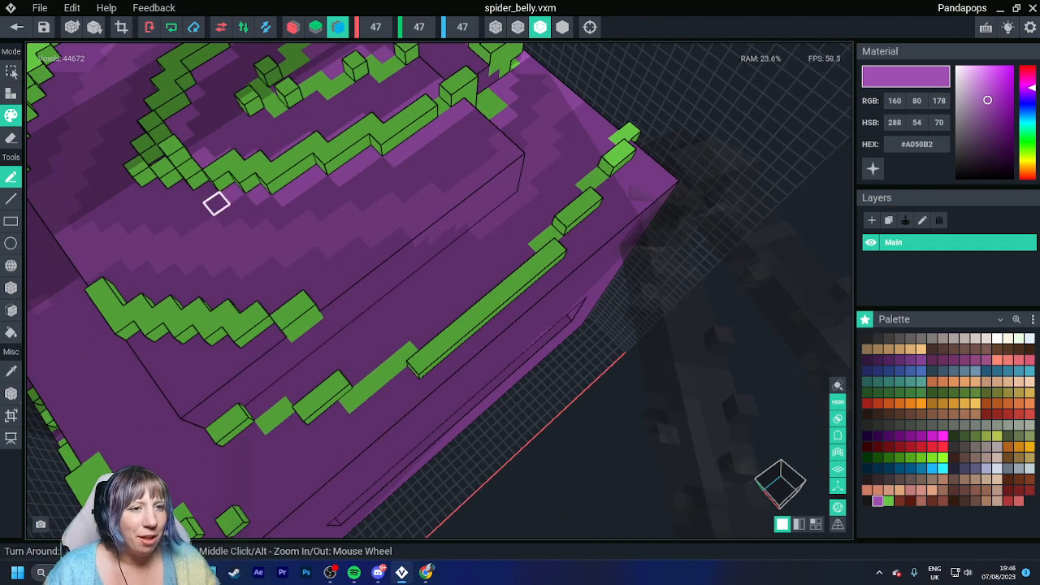
left_click(206, 191)
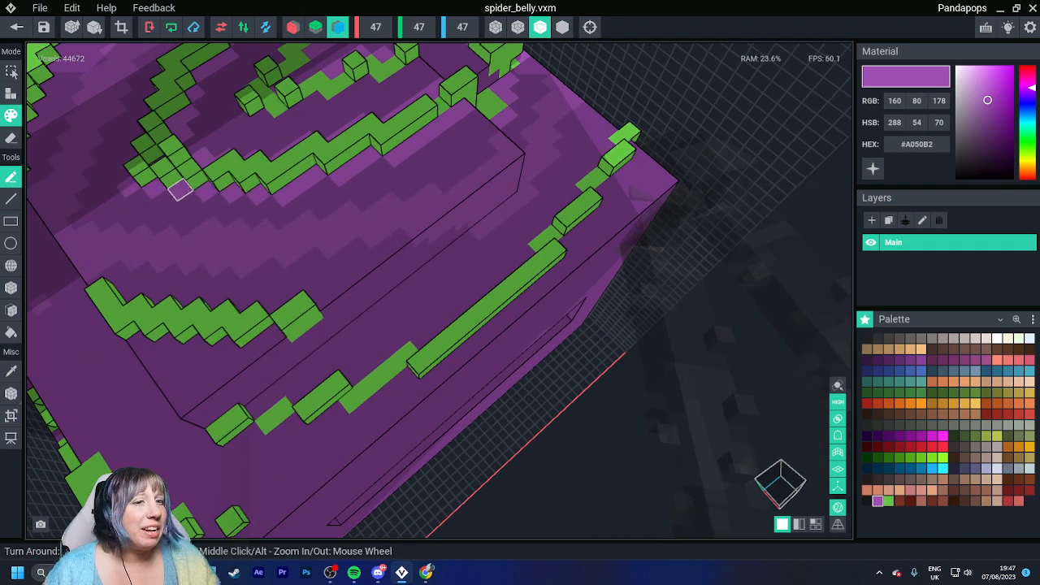
right_click_drag(179, 186, 336, 300)
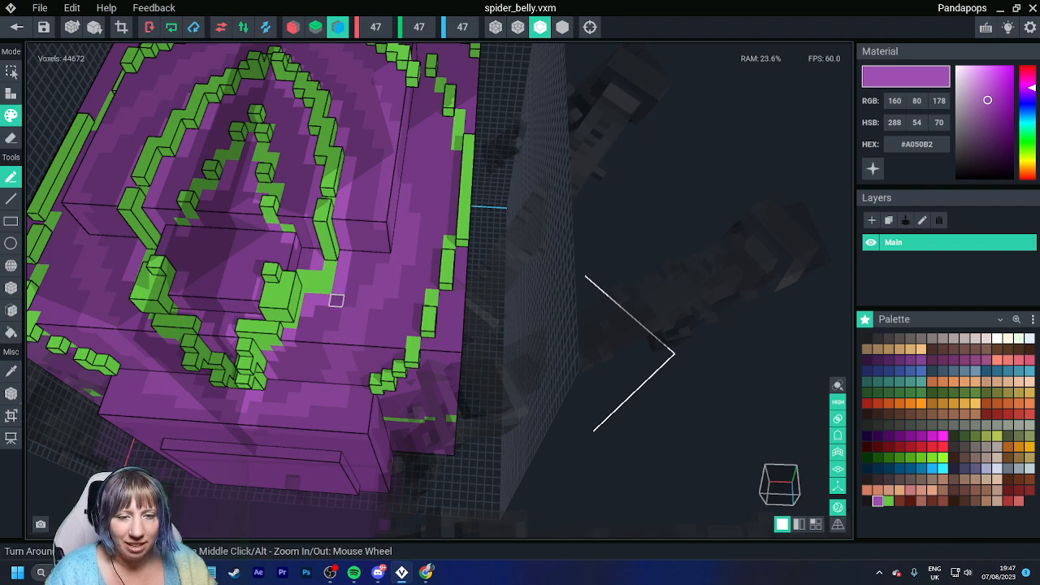
- Paint #A050B2 highlights along the inner side of the outermost green chains on the front face
right_click_drag(380, 281, 355, 350)
scroll(353, 348, "down", 3)
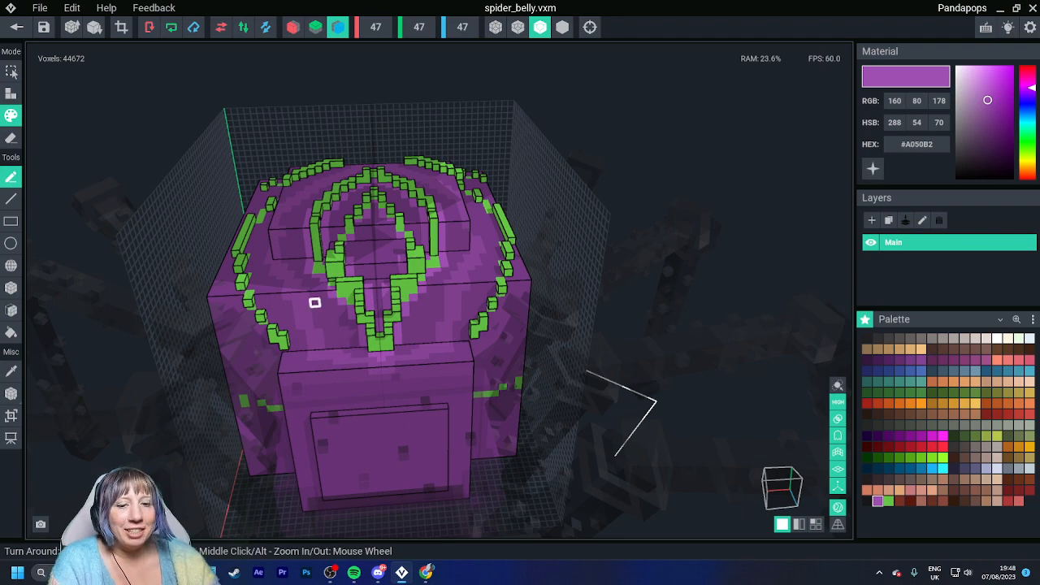
right_click_drag(309, 324, 311, 332)
middle_click_drag(312, 382, 352, 366)
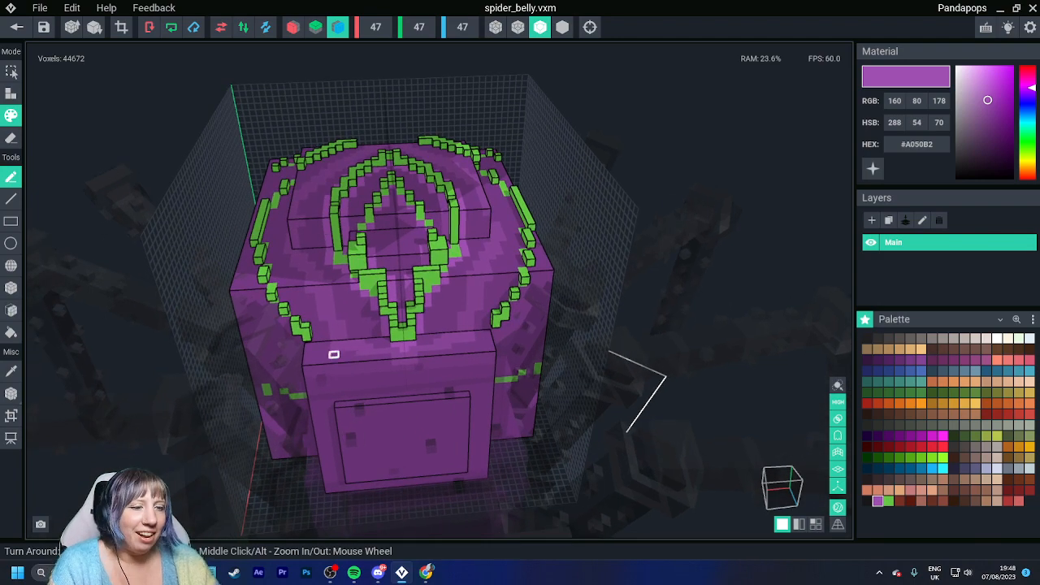
scroll(333, 354, "up", 2)
right_click_drag(332, 353, 328, 314)
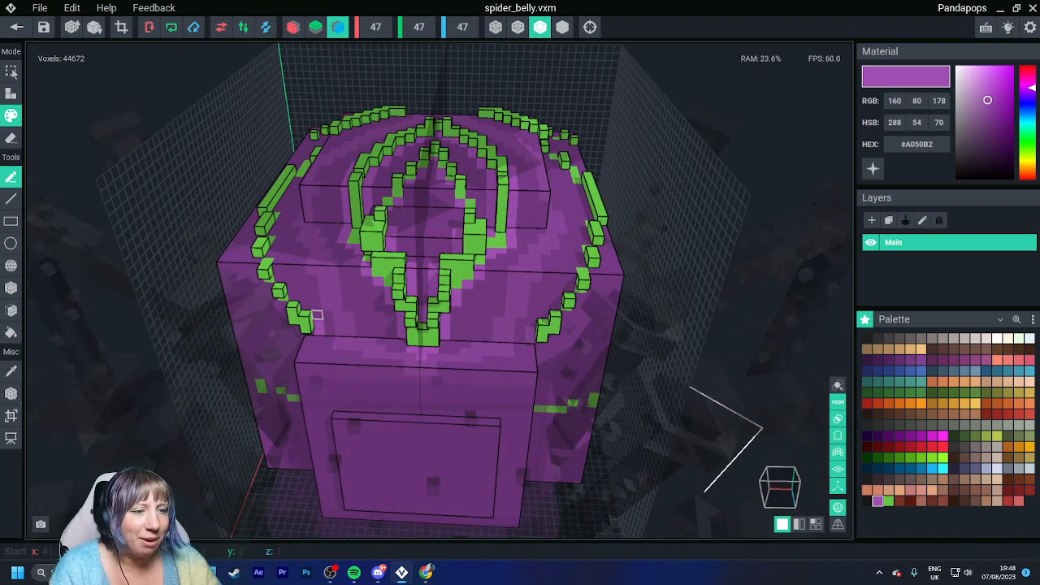
scroll(317, 316, "up", 3)
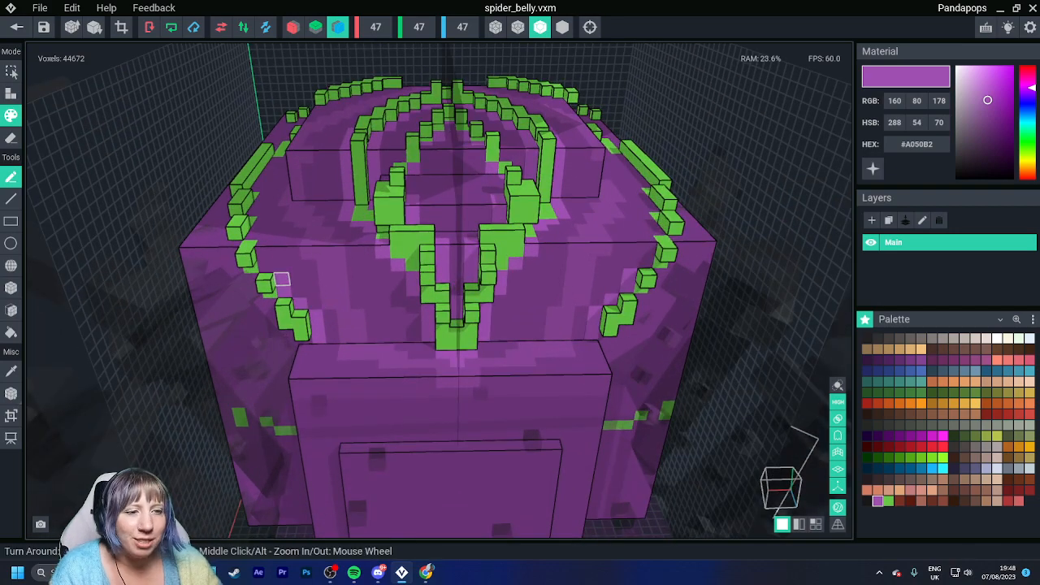
right_click_drag(278, 265, 237, 235)
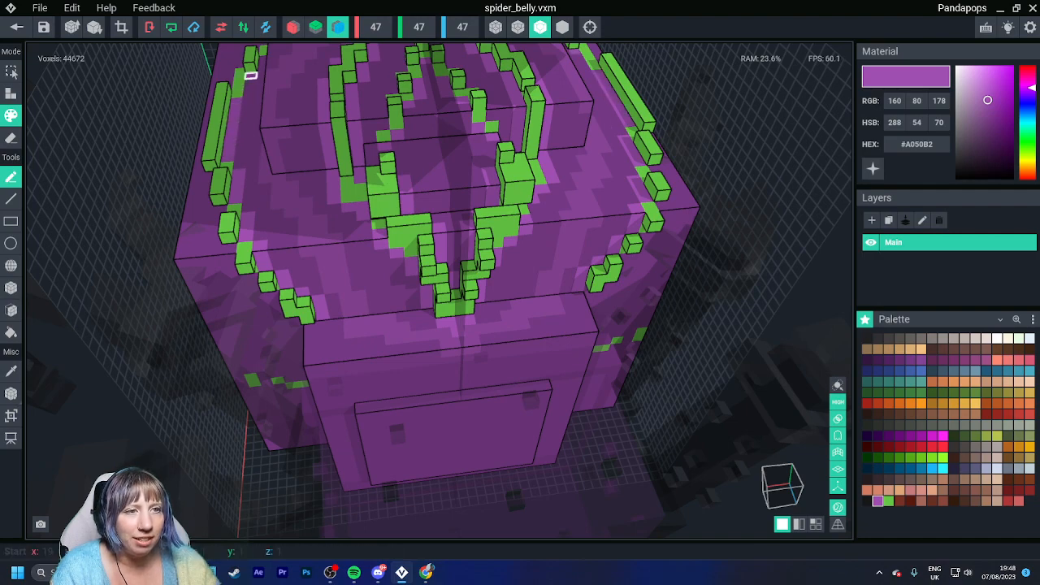
- Extend the #A050B2 highlights along the inner side of the outermost green chains across the belly's top
right_click_drag(257, 116, 225, 183)
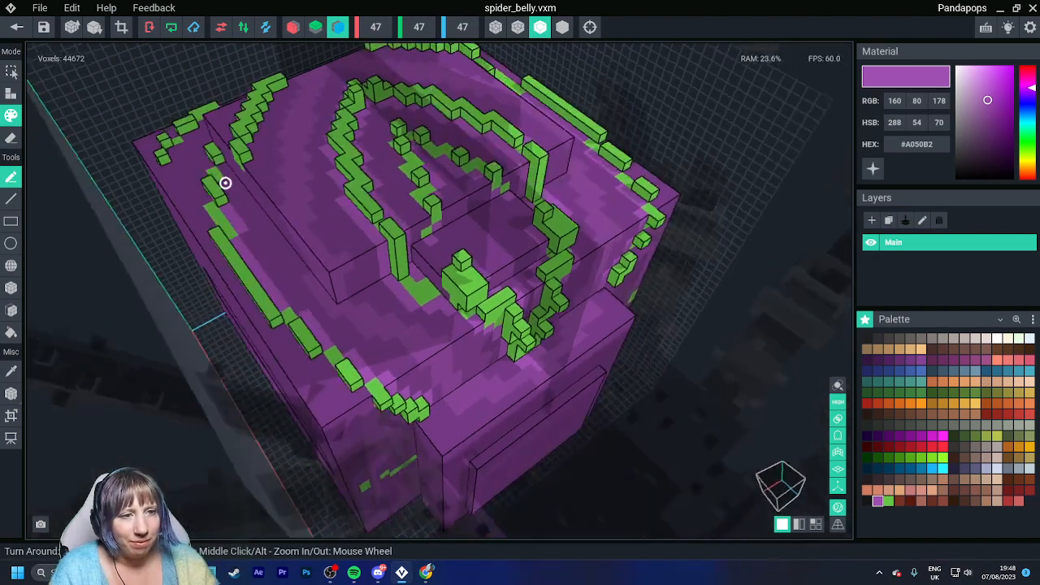
scroll(225, 183, "up", 3)
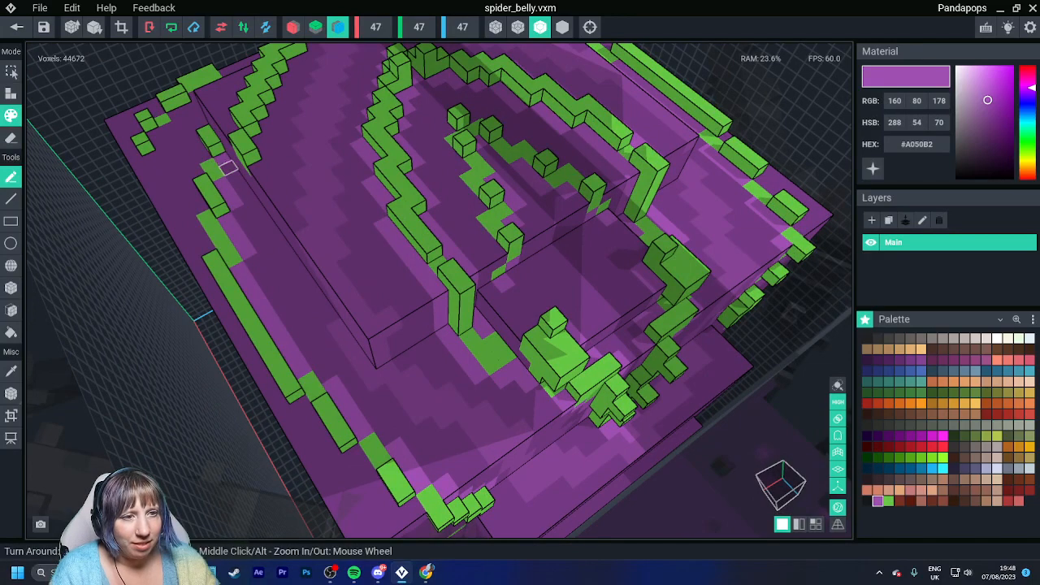
scroll(324, 291, "down", 3)
right_click_drag(327, 294, 346, 309)
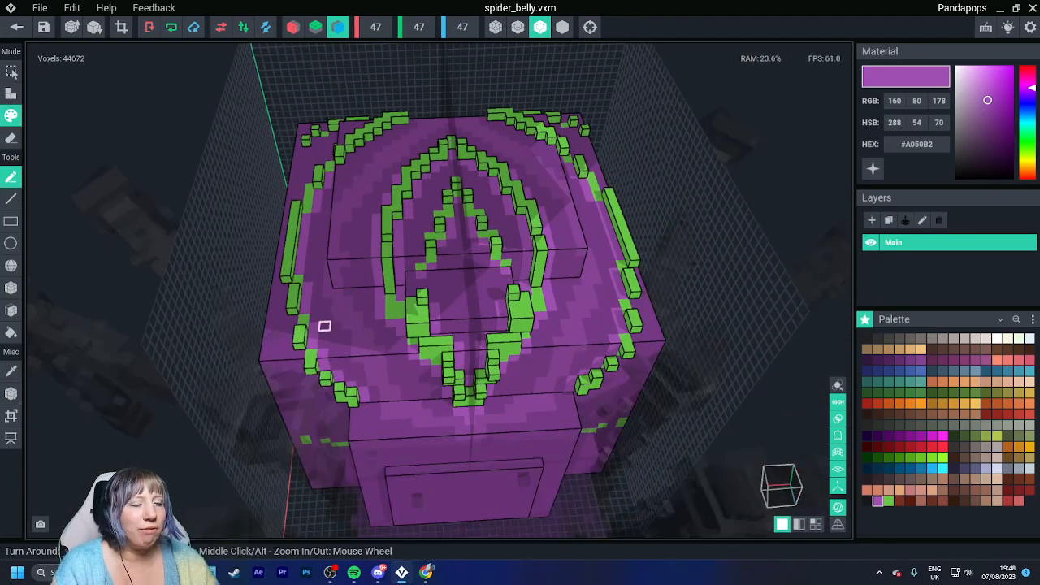
- Sample the purple #743983 and paint over green voxels around the central motif on the rear face's innermost panel
scroll(324, 326, "down", 3)
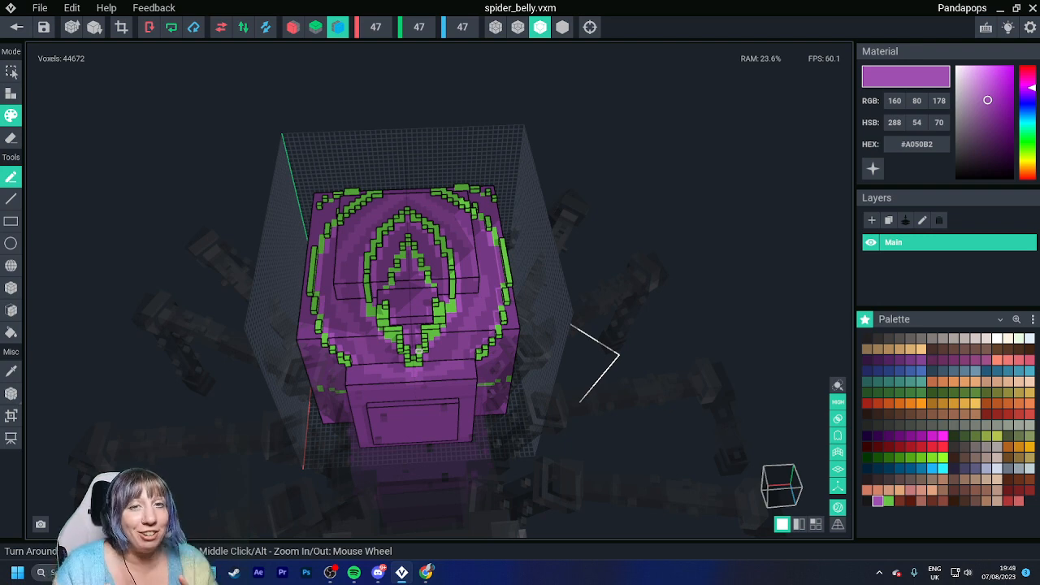
right_click_drag(318, 206, 420, 408)
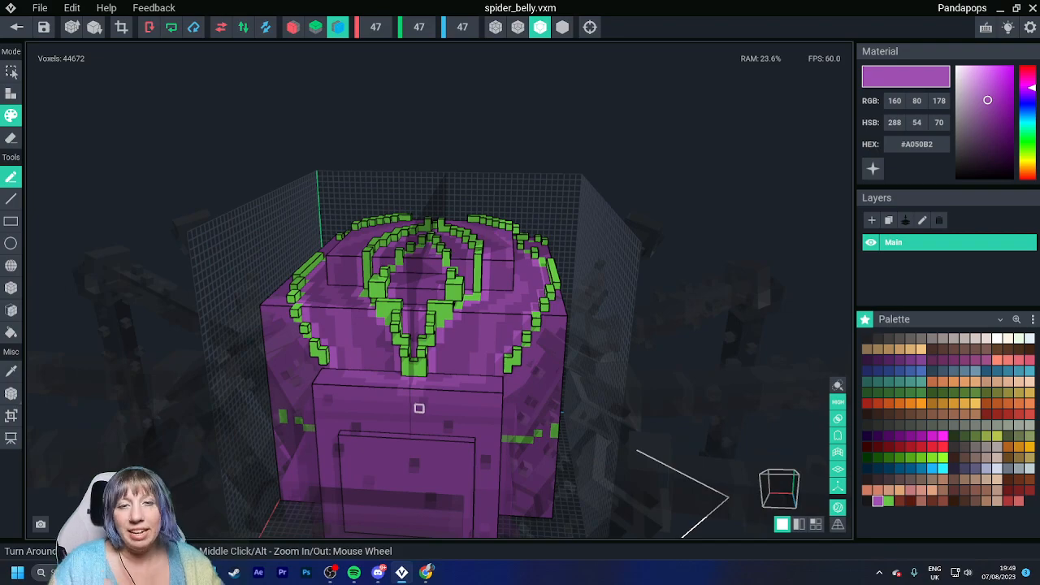
right_click_drag(365, 344, 360, 407)
scroll(360, 407, "up", 3)
middle_click_drag(361, 406, 365, 323)
right_click_drag(368, 341, 364, 323)
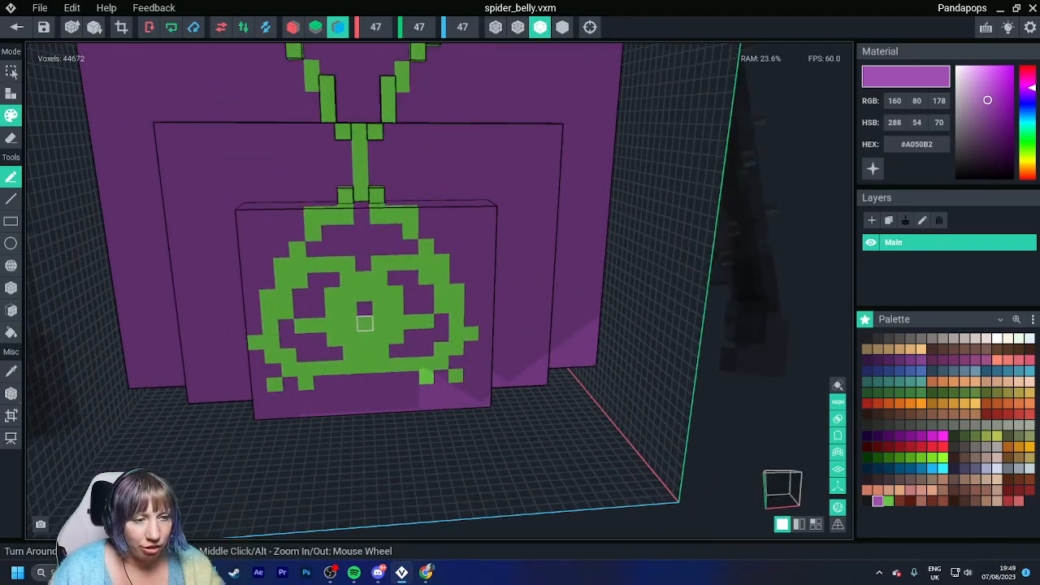
key("i")
left_click(458, 245)
mouse_move(315, 278)
left_mouse_down()
mouse_move(330, 267)
mouse_move(301, 311)
mouse_move(333, 339)
mouse_move(318, 338)
mouse_move(365, 353)
mouse_move(321, 382)
mouse_move(274, 378)
left_mouse_up()
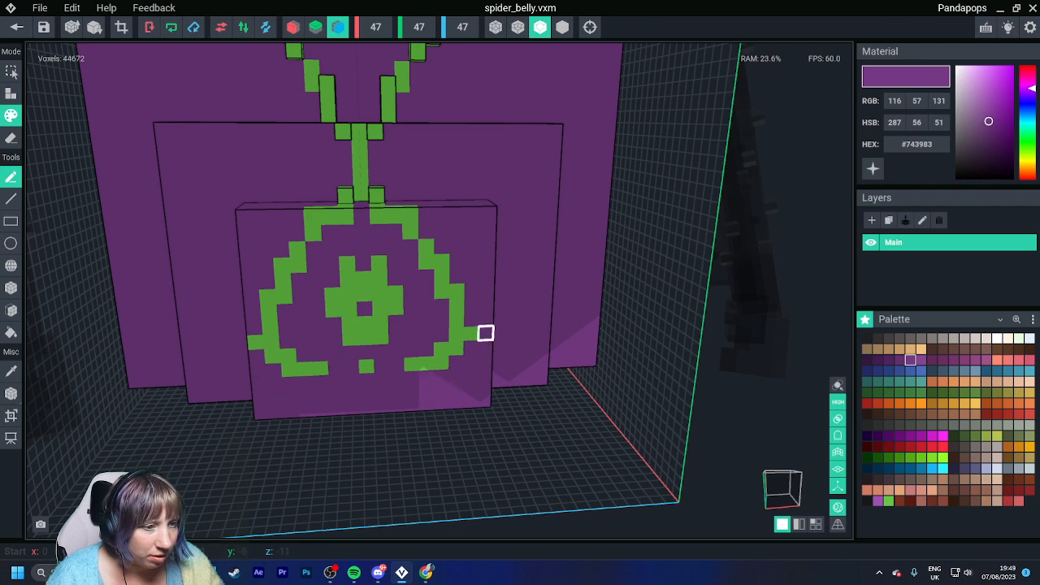
mouse_move(347, 248)
left_mouse_down()
mouse_move(344, 230)
mouse_move(328, 230)
mouse_move(297, 279)
mouse_move(287, 342)
left_mouse_up()
scroll(406, 395, "down", 5)
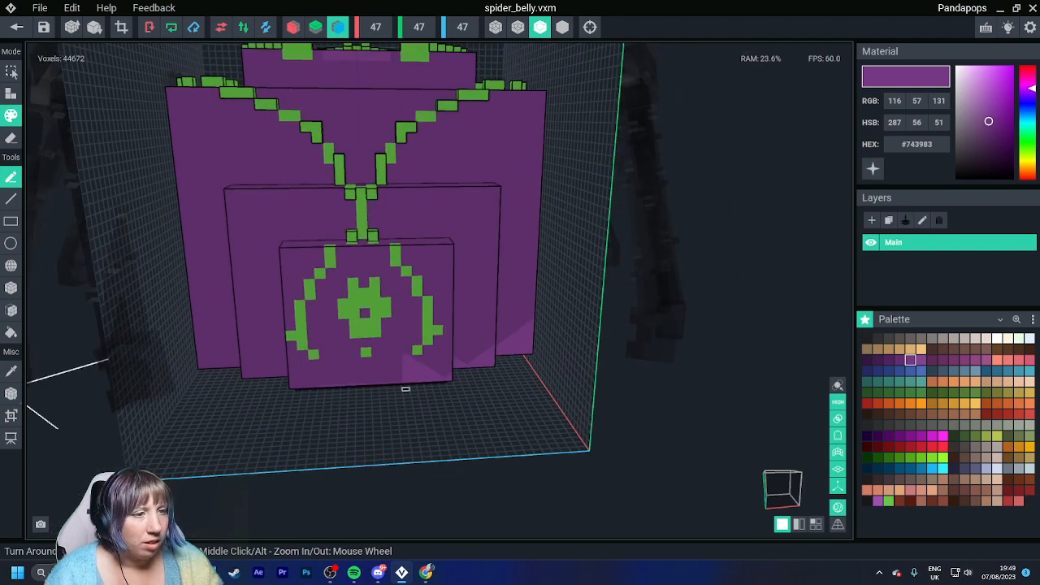
- Fill the recessed blue rectangle on the belly's plain side with dark grey #423F3E using the face tool
right_click_drag(391, 402, 345, 325)
scroll(390, 394, "up", 4)
scroll(470, 358, "down", 4)
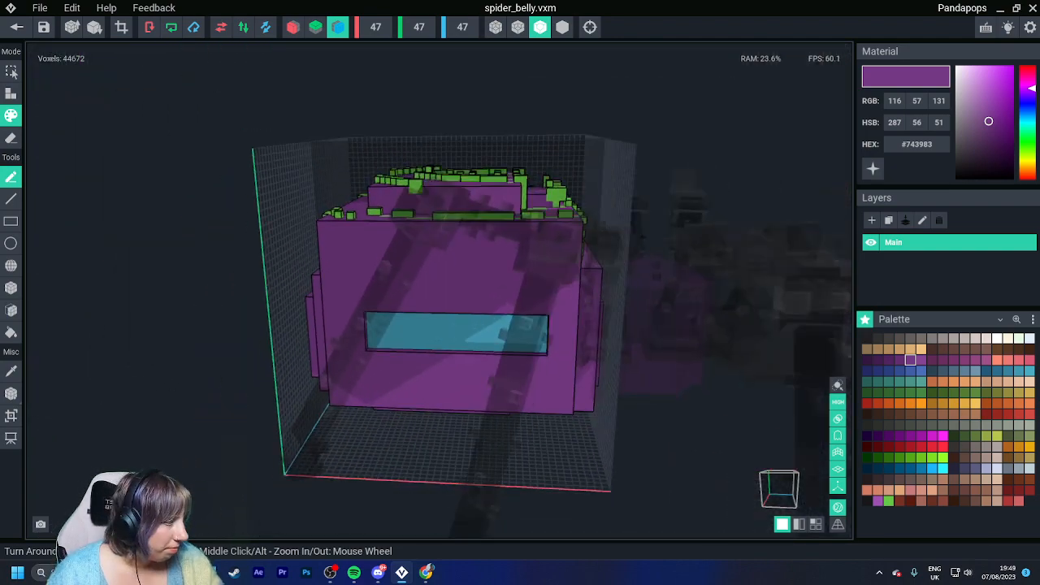
left_click(888, 338)
left_click(10, 310)
left_click(451, 355)
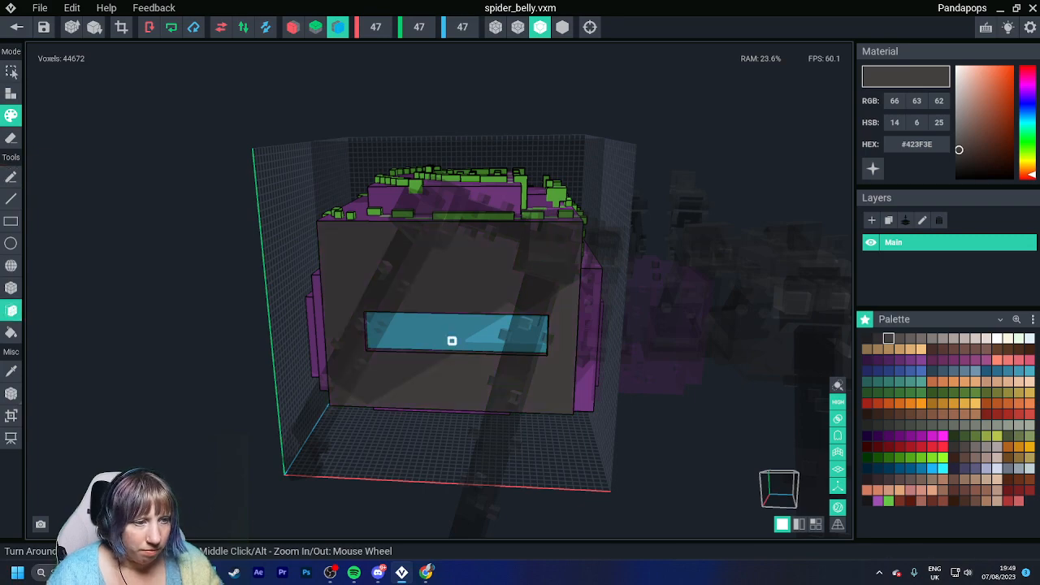
key("ctrl+z")
left_click(445, 328)
- Fill the matching recessed rectangle on the opposite, green-striped side with dark grey #423F3E
right_click_drag(444, 329, 511, 396)
scroll(511, 396, "down", 3)
middle_click_drag(511, 396, 350, 390)
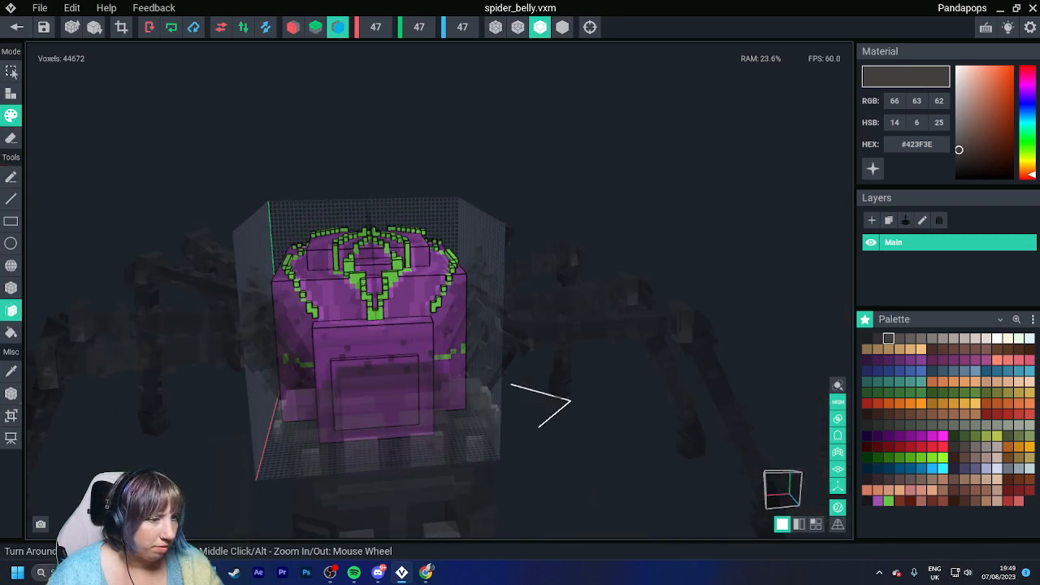
right_click_drag(349, 390, 467, 325)
left_click(608, 326)
mouse_move(581, 343)
right_mouse_down()
mouse_move(562, 364)
mouse_move(398, 334)
right_mouse_up()
scroll(562, 364, "up", 4)
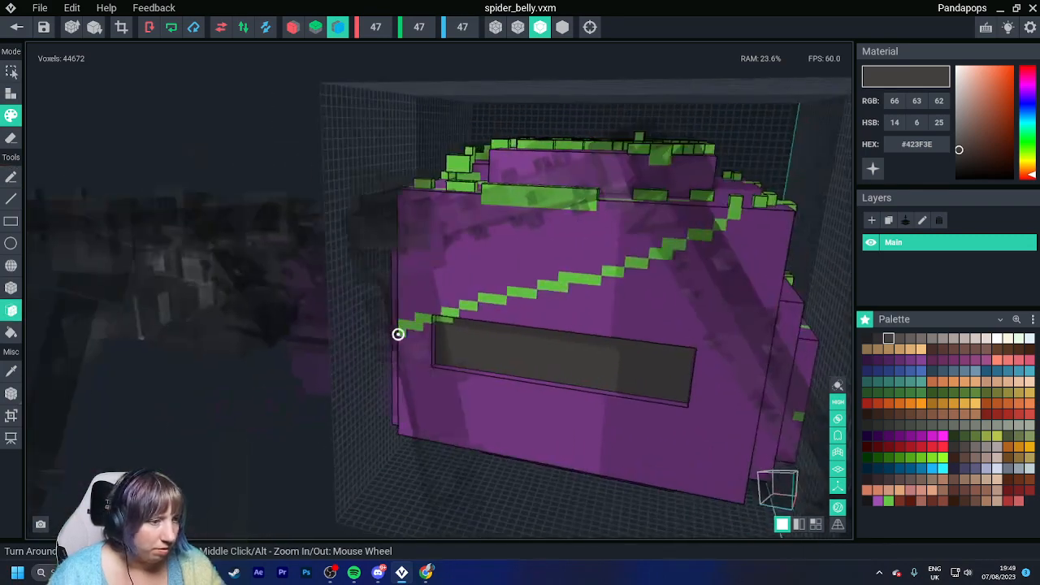
- Return to the pen tool and sample the green #65C744 from the small markings on the front face
right_click_drag(252, 334, 561, 337)
scroll(453, 369, "down", 4)
right_click_drag(453, 369, 349, 370)
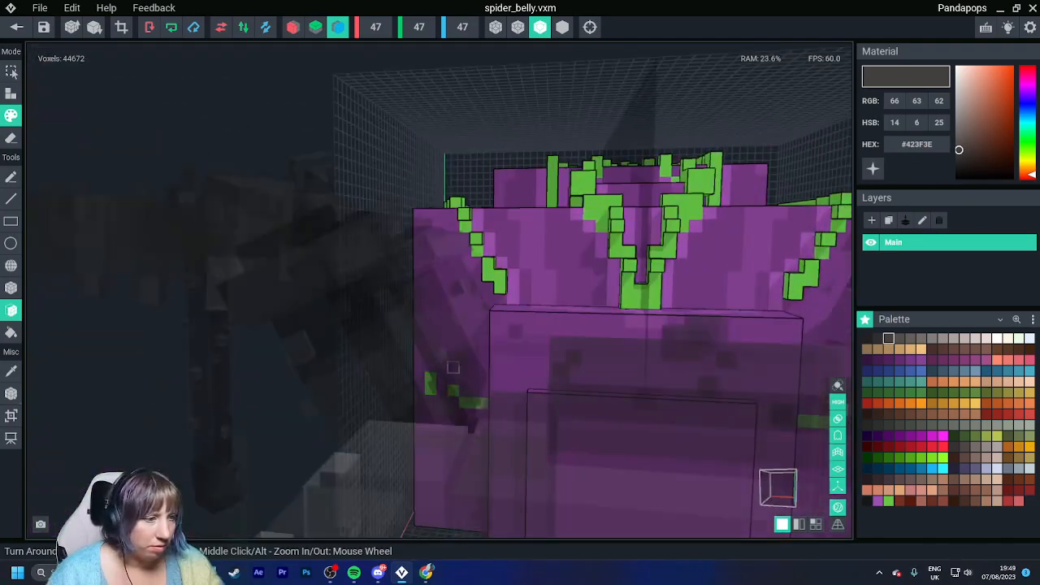
scroll(576, 406, "down", 3)
mouse_move(577, 406)
right_mouse_down()
mouse_move(596, 405)
mouse_move(578, 406)
right_mouse_up()
middle_click_drag(368, 410, 356, 414)
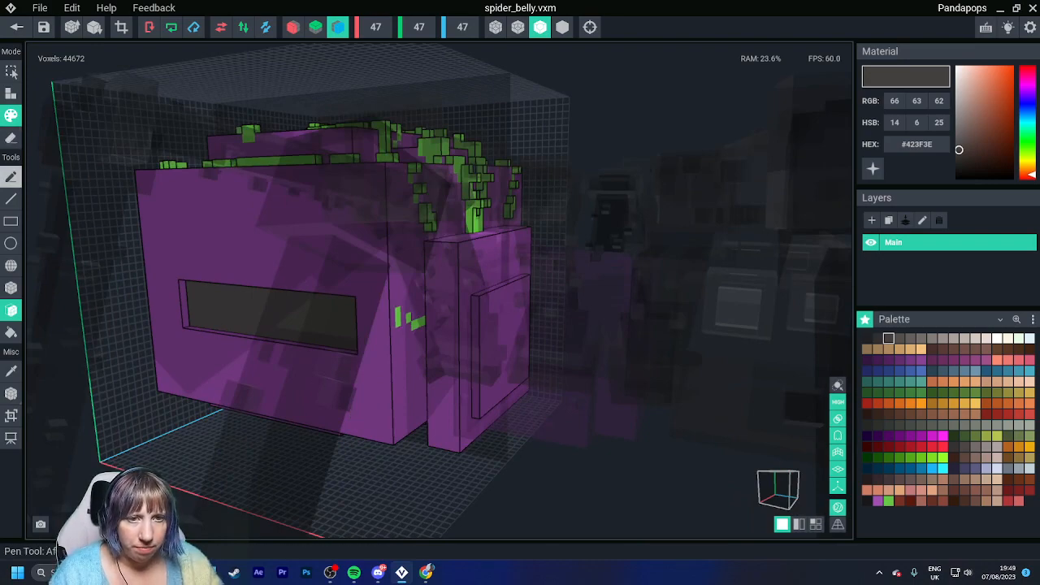
left_click(11, 177)
right_click_drag(455, 325, 385, 325)
left_click(407, 326, "alt")
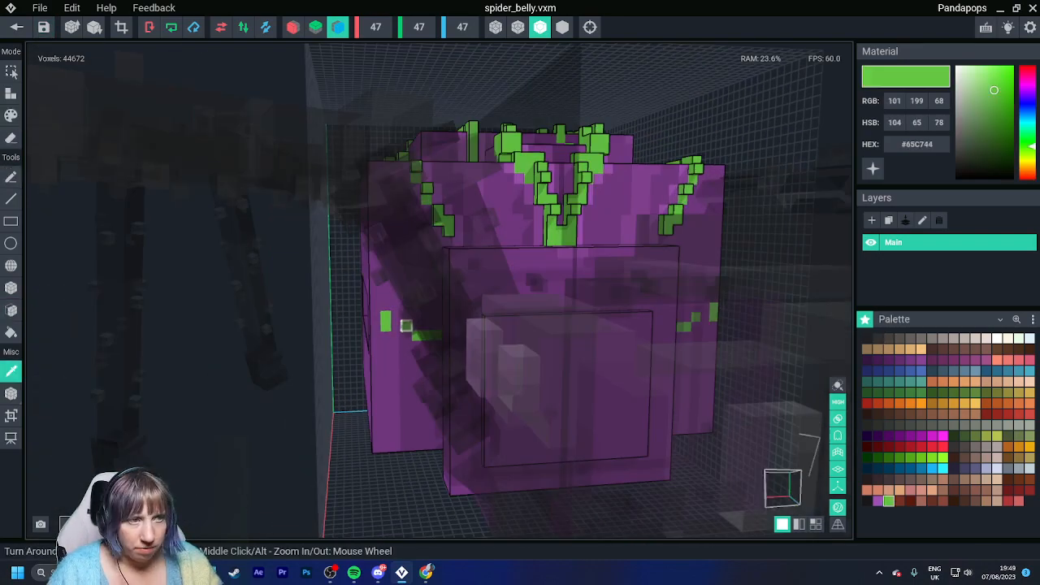
left_click(293, 27)
left_click(338, 27)
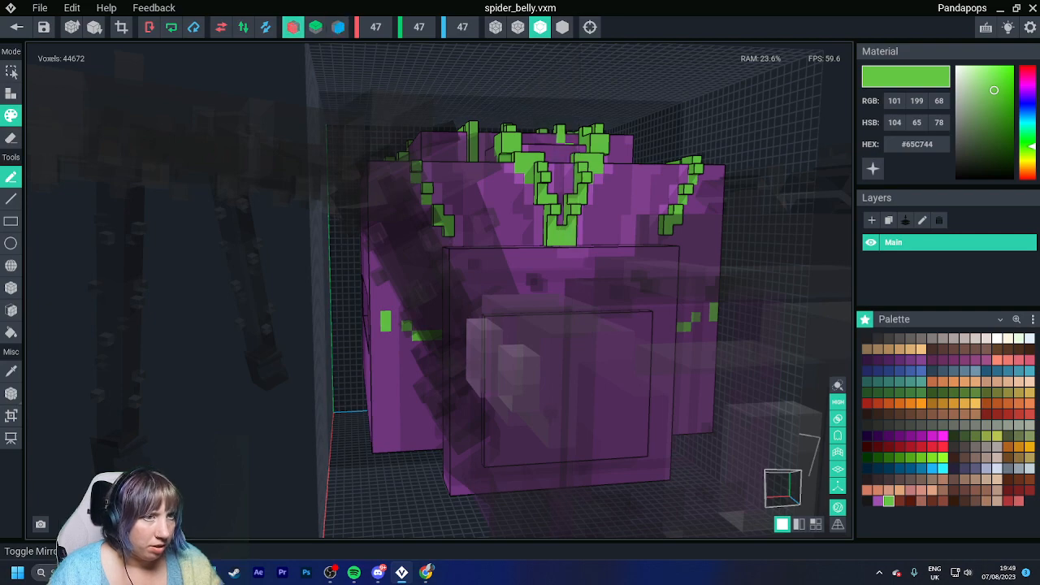
left_click(294, 26)
right_click_drag(505, 159, 474, 317)
left_click(338, 27)
- Paint #65C744 voxels at the front face's outer edges, carrying the small green markings around the corner onto the plain side
scroll(524, 326, "up", 2)
scroll(422, 336, "up", 3)
right_click_drag(338, 336, 325, 321)
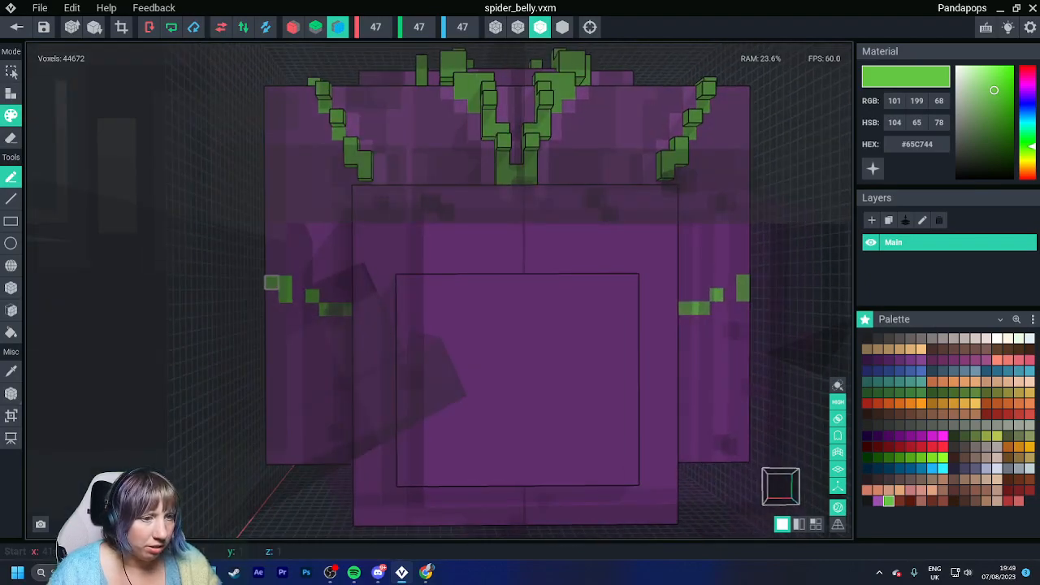
right_click_drag(272, 283, 274, 281)
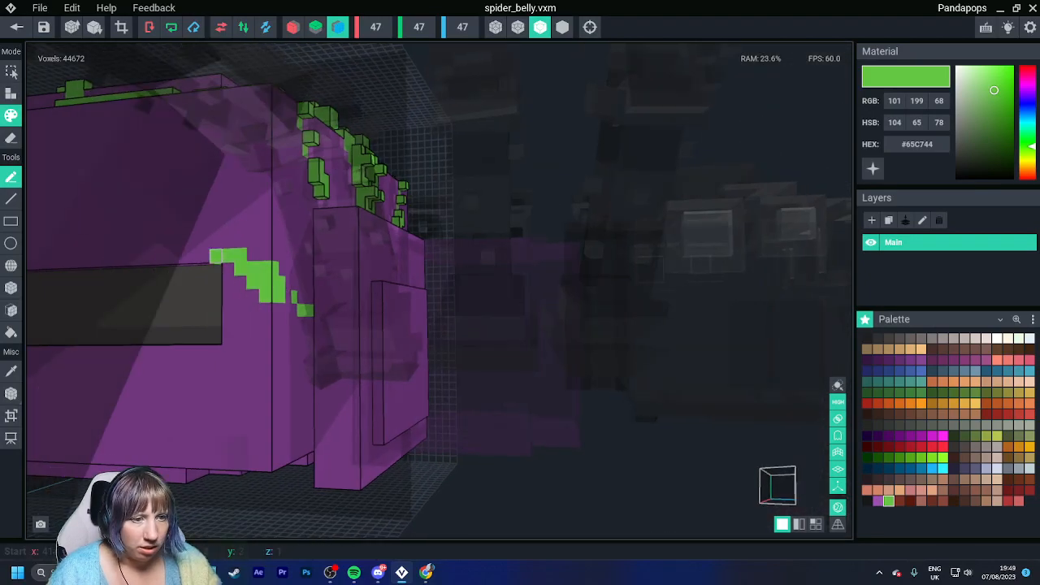
- Paint a stepped #65C744 diagonal stripe across the plain side, from above the recess's front end to the upper rear corner
right_click_drag(235, 239, 232, 263)
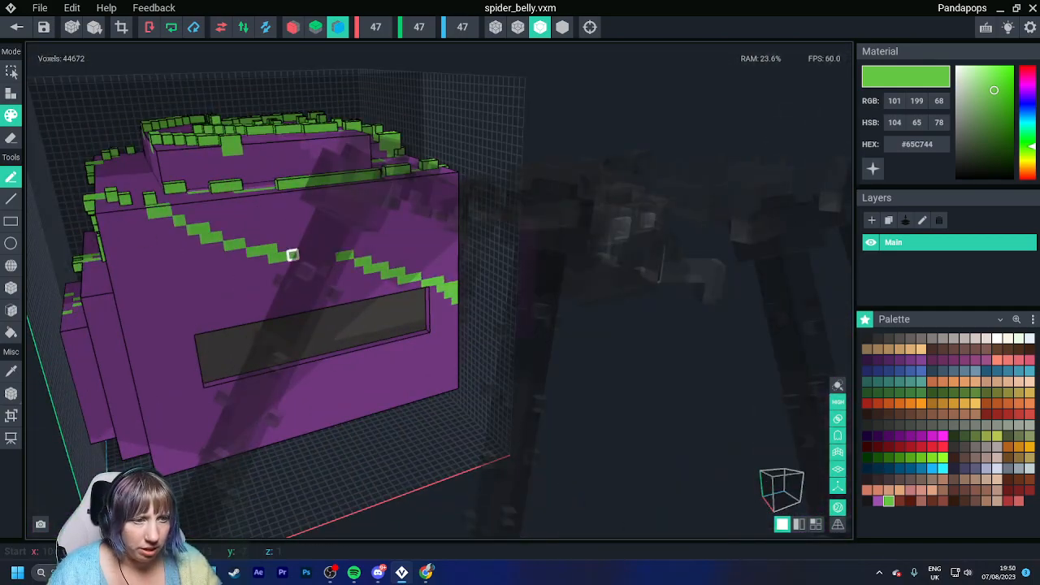
right_click_drag(348, 263, 557, 324)
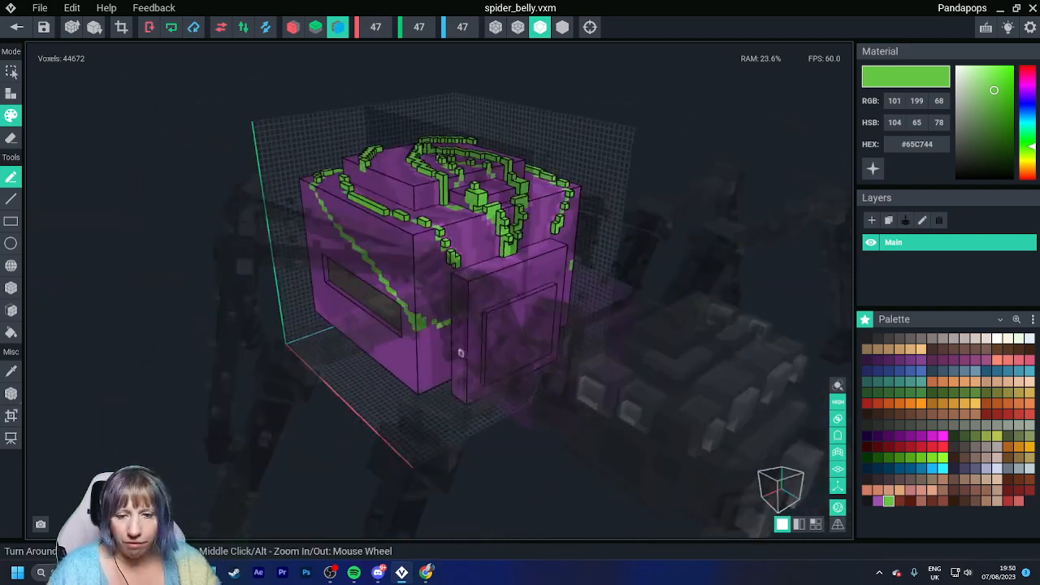
scroll(469, 355, "up", 5)
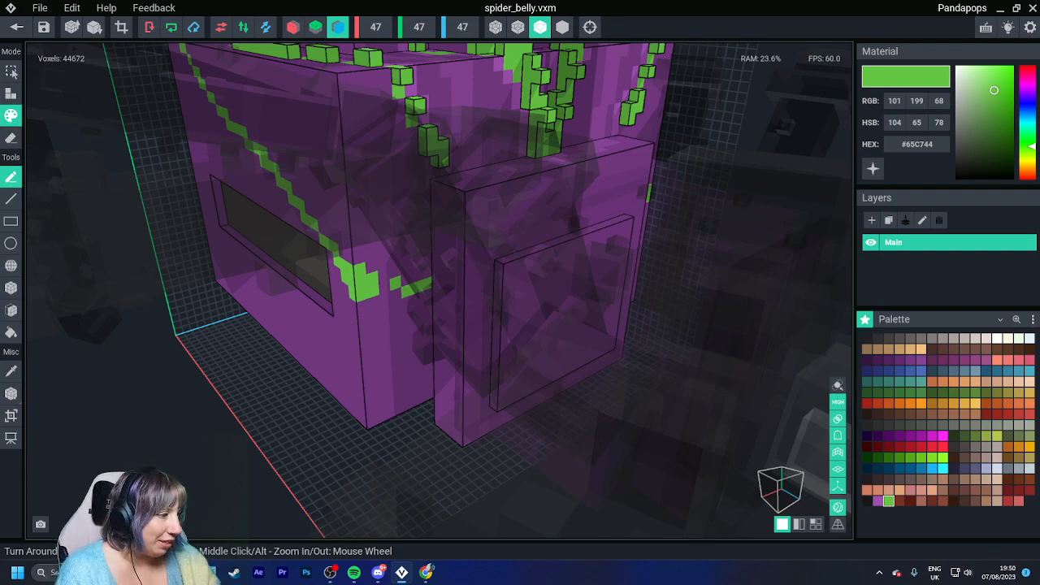
- Choose the dark grey #302F2F as the paint colour and face the side with the recess and green diagonal stripe
left_click(878, 339)
right_click_drag(183, 317, 286, 241)
middle_click_drag(291, 242, 330, 370)
right_click_drag(179, 236, 235, 239)
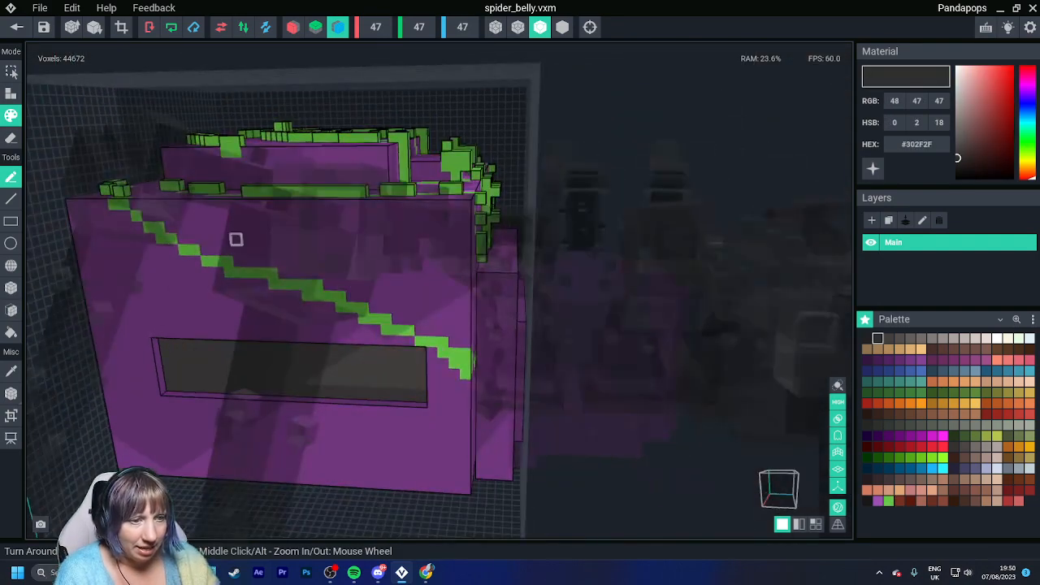
- Try a small #302F2F hook-shaped mark between the green stripe and the rear end of the side recess
mouse_move(126, 271)
left_mouse_down()
mouse_move(107, 290)
mouse_move(167, 282)
left_mouse_up()
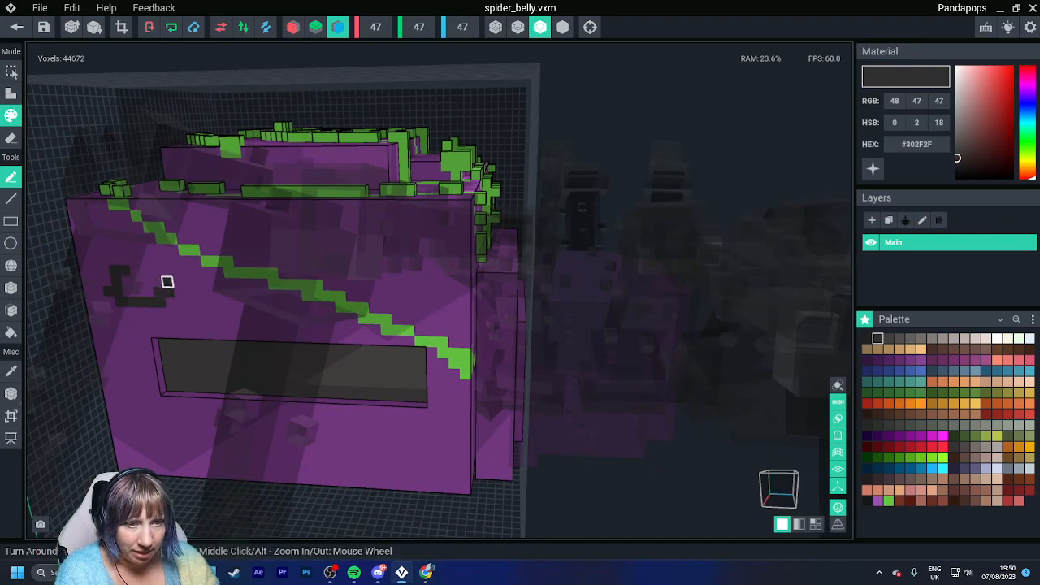
scroll(293, 327, "down", 3)
right_click_drag(293, 328, 306, 398)
mouse_move(217, 357)
right_mouse_down()
mouse_move(242, 353)
mouse_move(239, 373)
right_mouse_up()
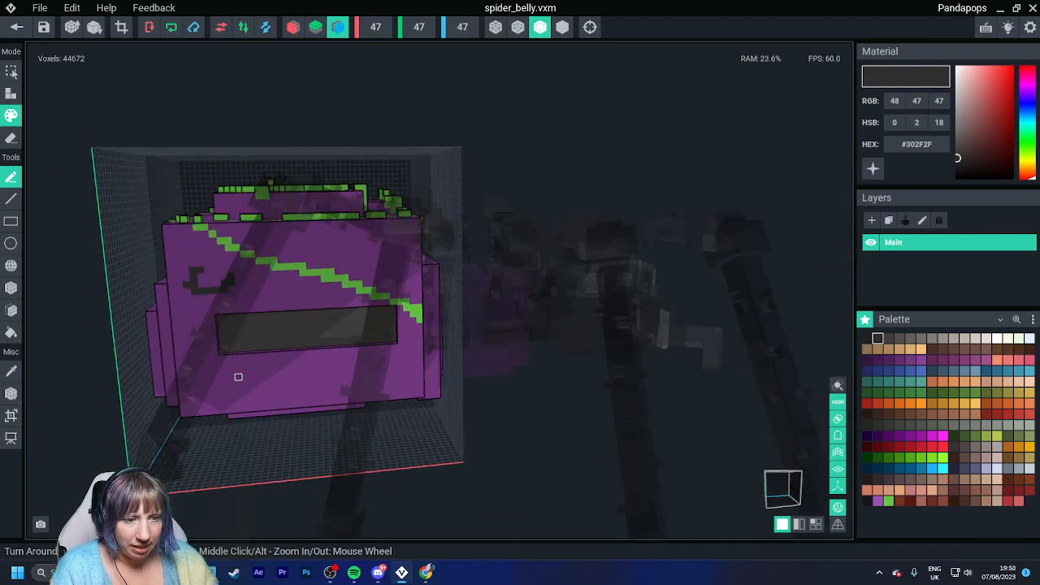
mouse_move(263, 325)
right_mouse_down()
mouse_move(297, 320)
mouse_move(356, 263)
mouse_move(330, 306)
right_mouse_up()
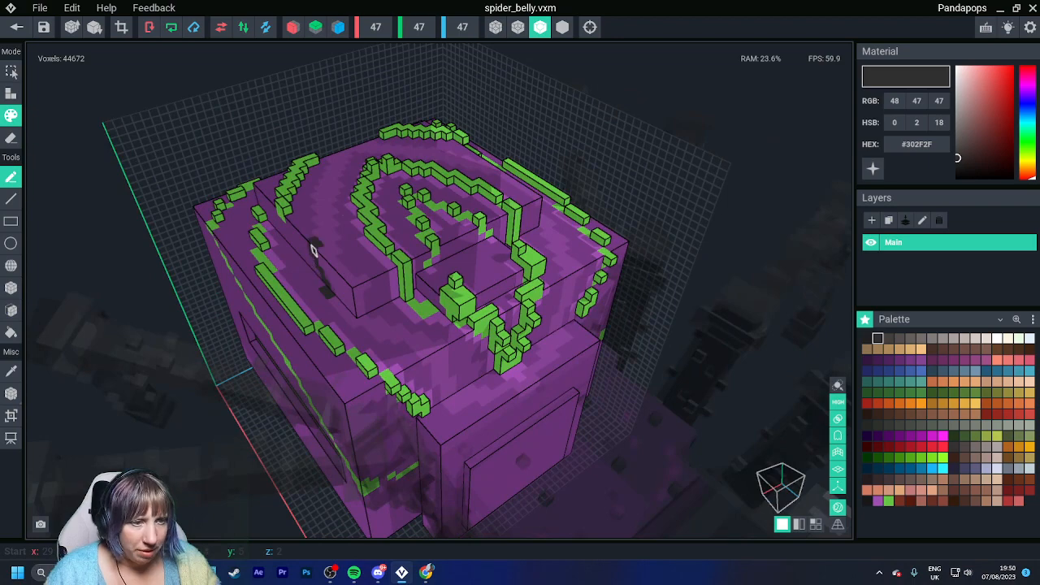
- Paint a short stepped #302F2F streak near each side edge of the raised top block, retouching the purple beside it with sampled #864495
mouse_move(315, 174)
right_mouse_down()
mouse_move(310, 283)
mouse_move(298, 225)
right_mouse_up()
mouse_move(297, 225)
left_mouse_down()
mouse_move(371, 267)
mouse_move(316, 239)
left_mouse_up()
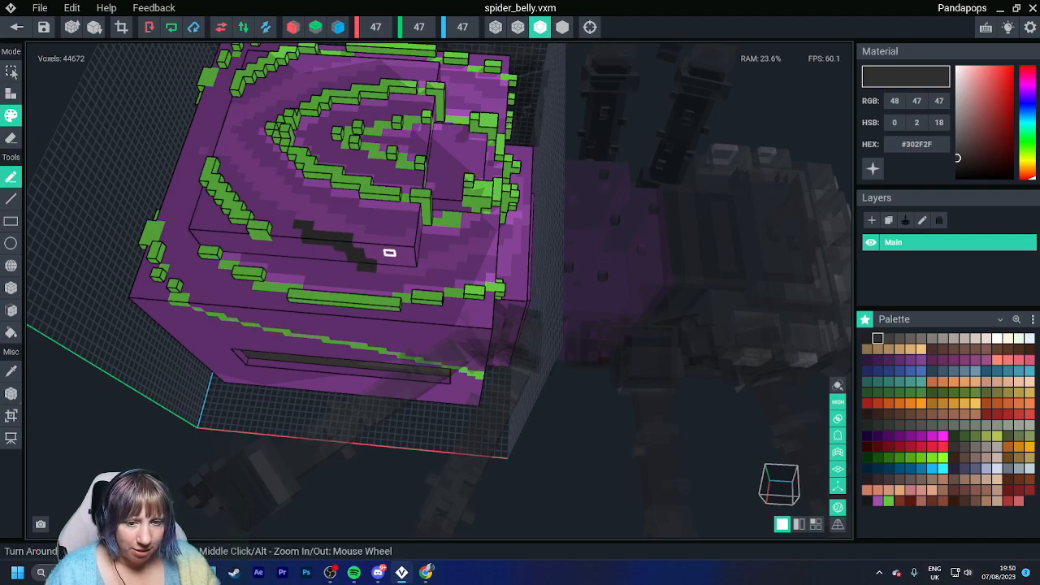
mouse_move(388, 251)
right_mouse_down()
mouse_move(502, 260)
mouse_move(494, 267)
right_mouse_up()
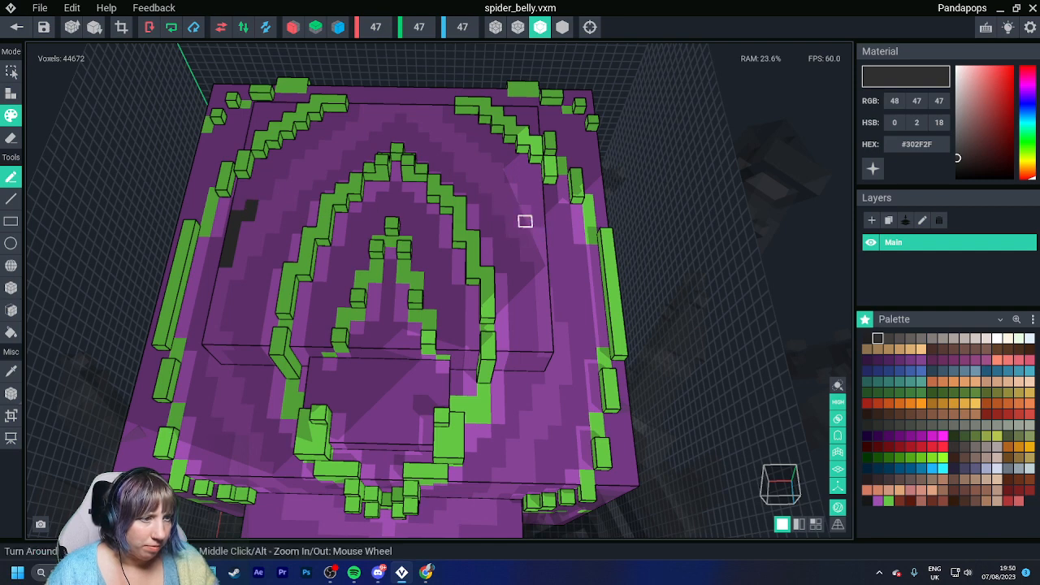
mouse_move(525, 225)
left_mouse_down()
mouse_move(539, 230)
mouse_move(540, 283)
left_mouse_up()
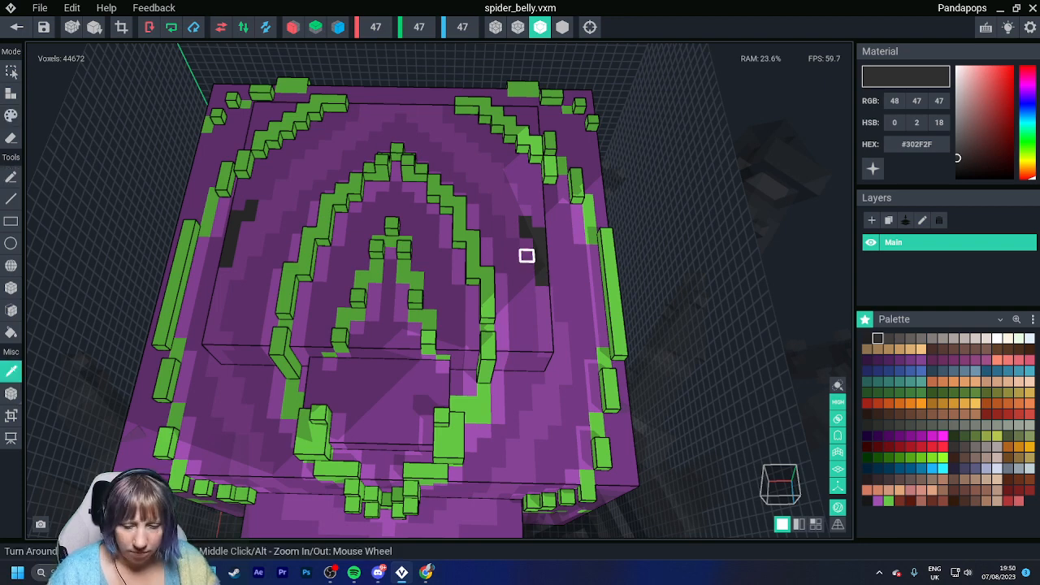
left_click(527, 268, "alt")
left_click_drag(529, 304, 543, 305)
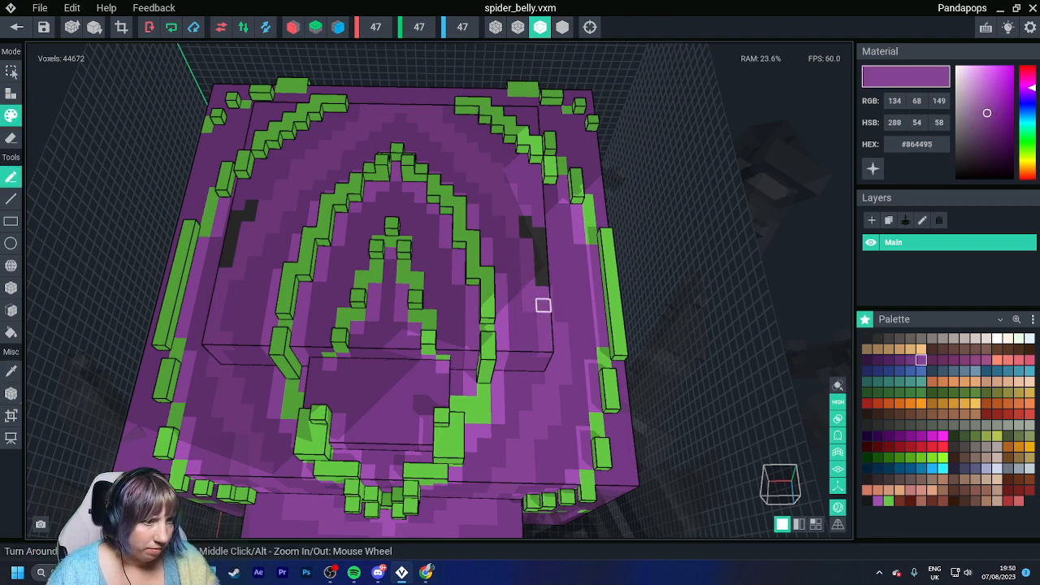
- Resample #302F2F and paint a second, staggered streak on the lower top surface beside each raised-block streak
left_click(539, 256, "alt")
right_click_drag(431, 231, 561, 338)
scroll(492, 222, "down", 5)
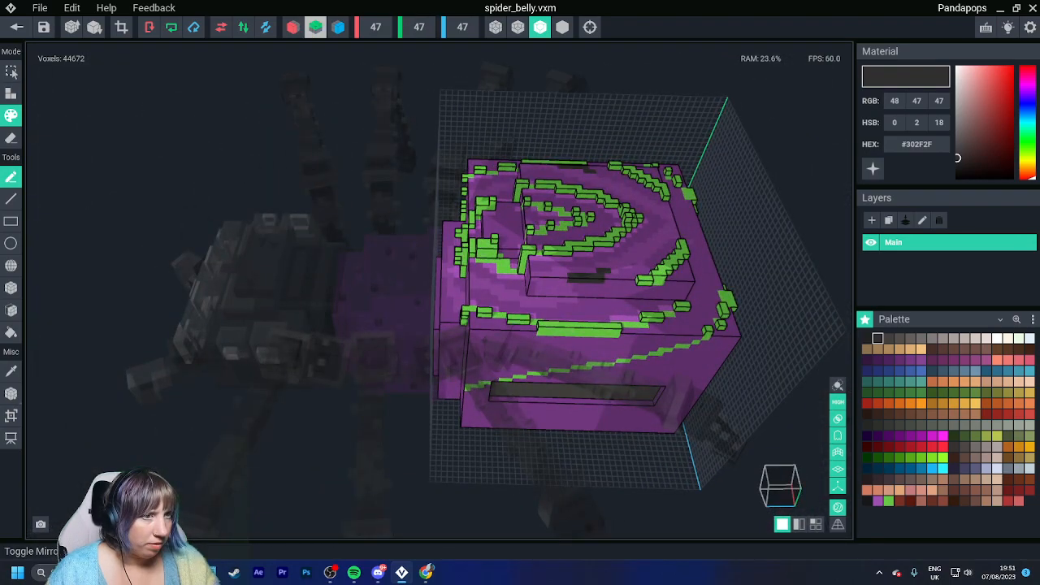
left_click(338, 27)
right_click_drag(615, 302, 471, 221)
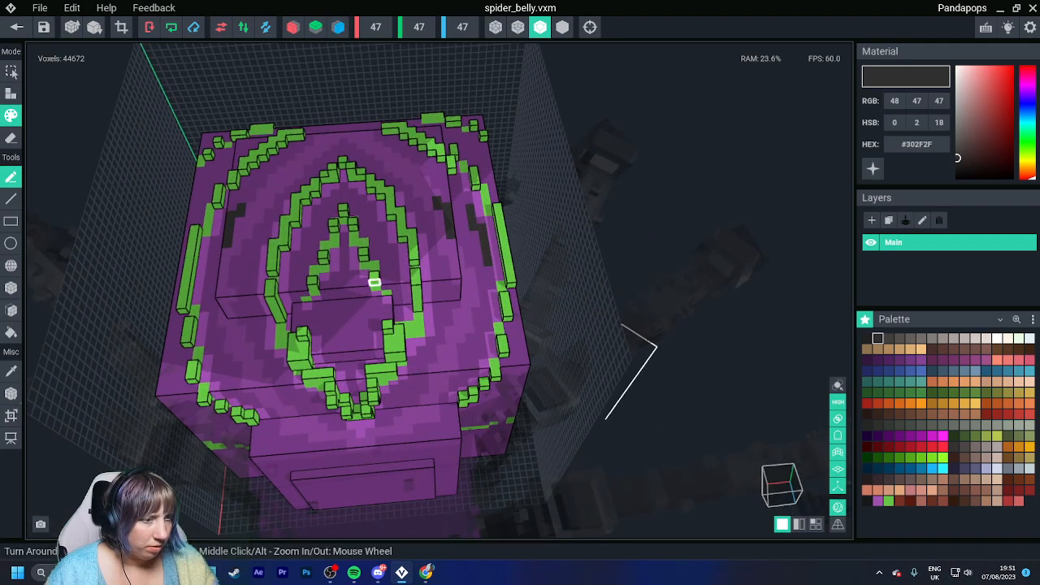
mouse_move(375, 282)
right_mouse_down()
mouse_move(209, 276)
mouse_move(198, 230)
right_mouse_up()
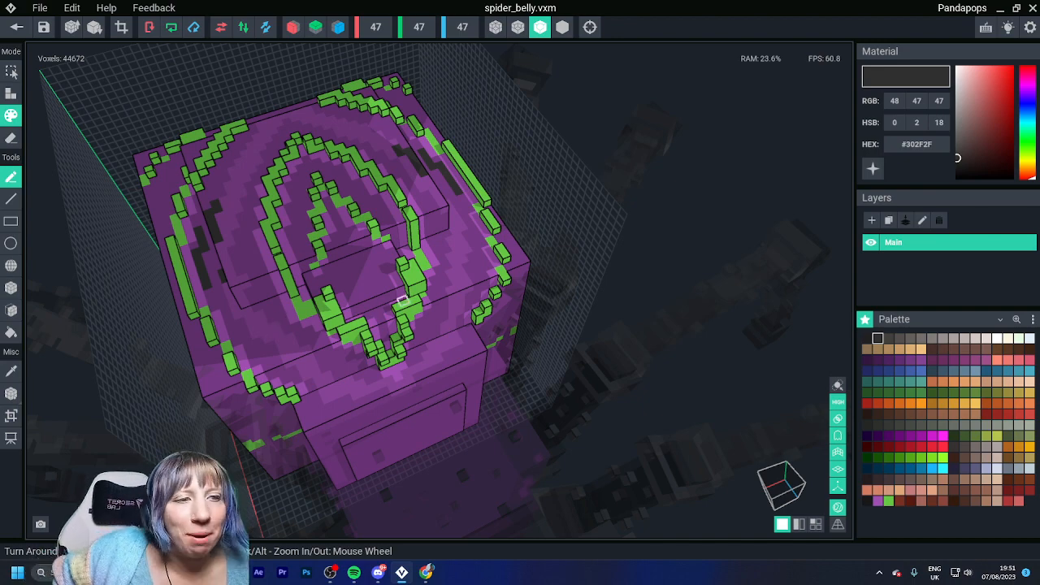
- Paint a #302F2F ring around a purple cross on the central panel between the green markings, extending it over the panel's front edge
right_click_drag(416, 300, 369, 340)
scroll(369, 339, "up", 3)
scroll(368, 340, "up", 8)
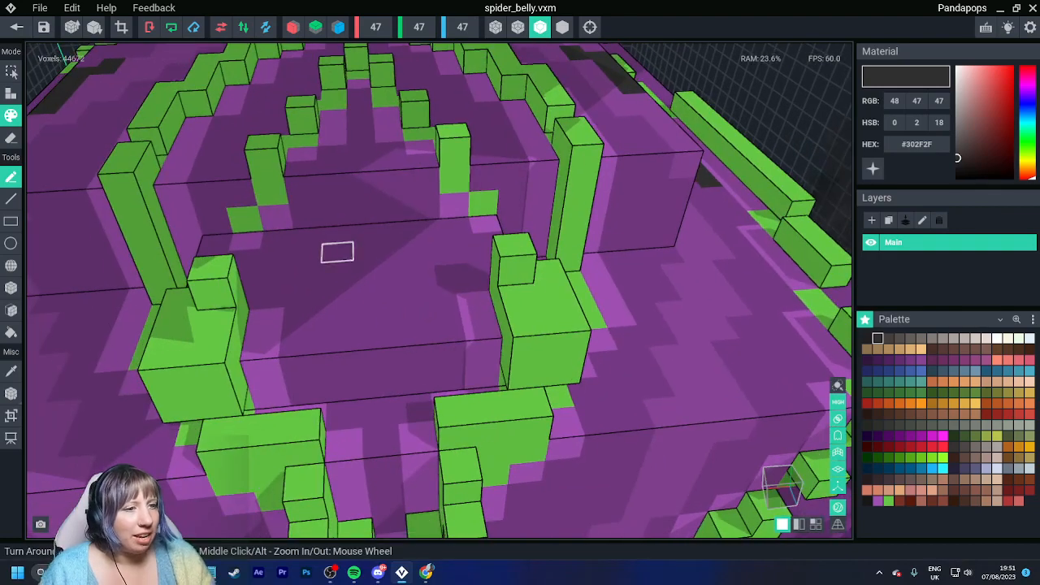
mouse_move(367, 248)
left_mouse_down()
mouse_move(302, 271)
mouse_move(409, 333)
mouse_move(432, 263)
mouse_move(397, 228)
mouse_move(338, 234)
mouse_move(337, 252)
left_mouse_up()
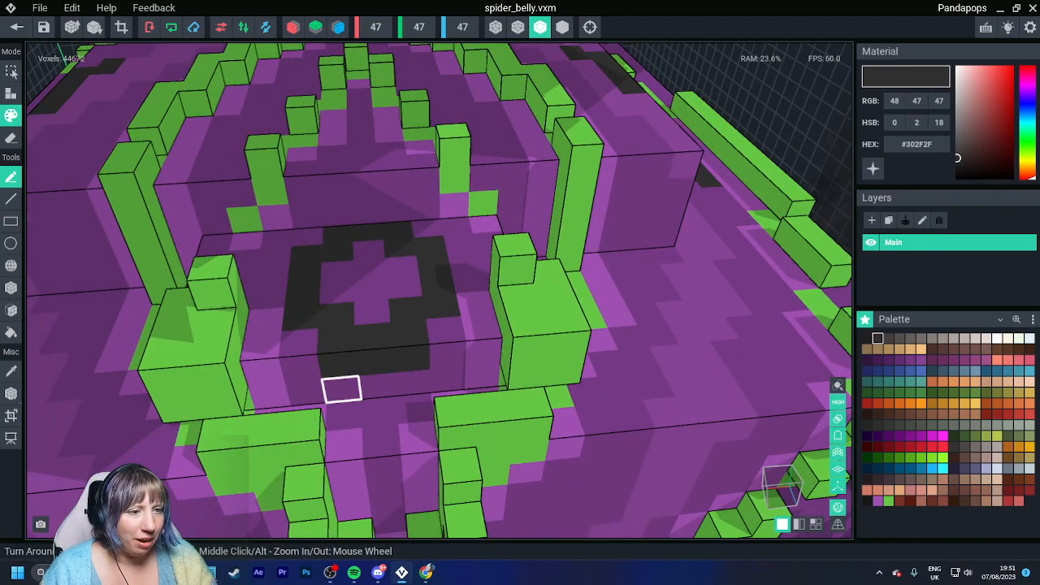
scroll(452, 446, "down", 6)
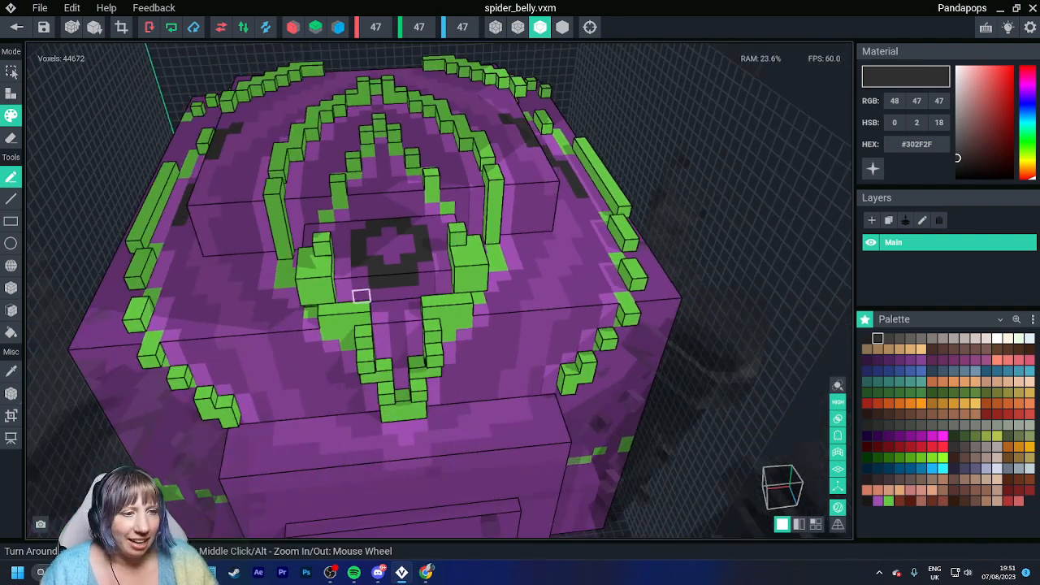
scroll(351, 365, "down", 5)
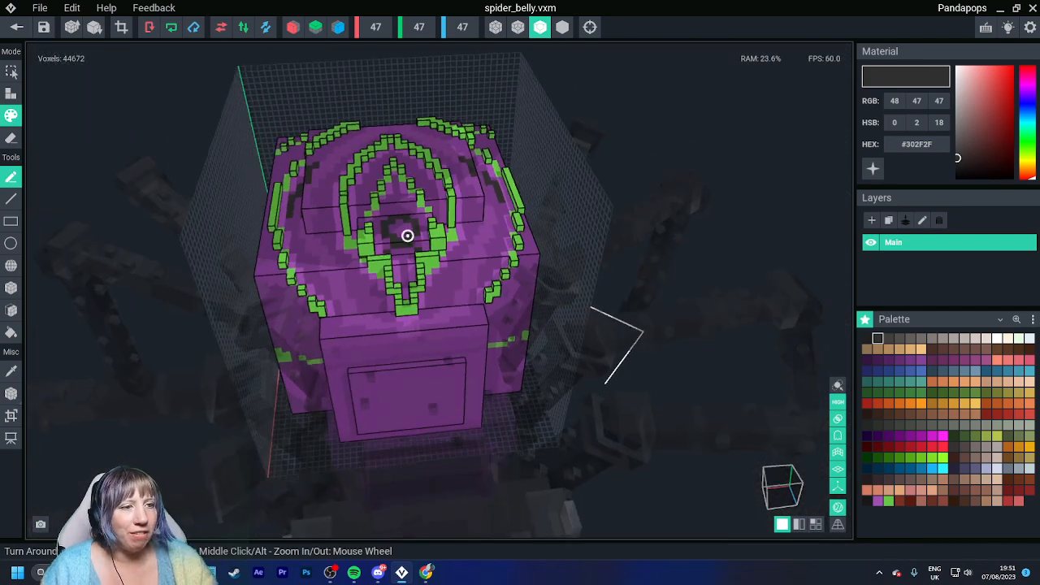
scroll(407, 235, "up", 5)
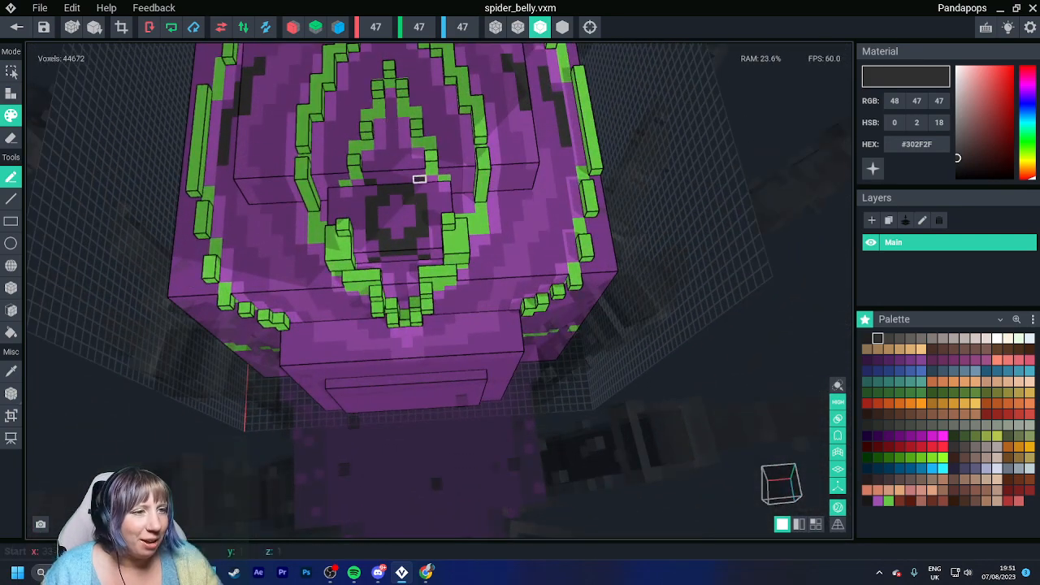
scroll(399, 241, "down", 3)
right_click_drag(399, 241, 399, 267)
scroll(398, 325, "down", 4)
scroll(397, 334, "up", 5)
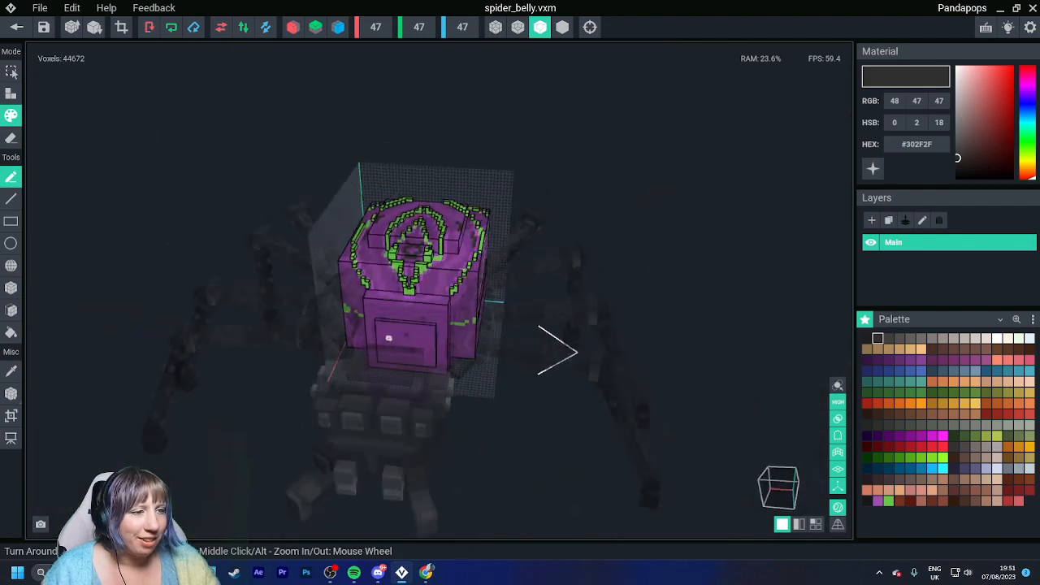
- Paint two short, staggered vertical #302F2F marks on each side of the central green V on the front face
left_click(375, 222)
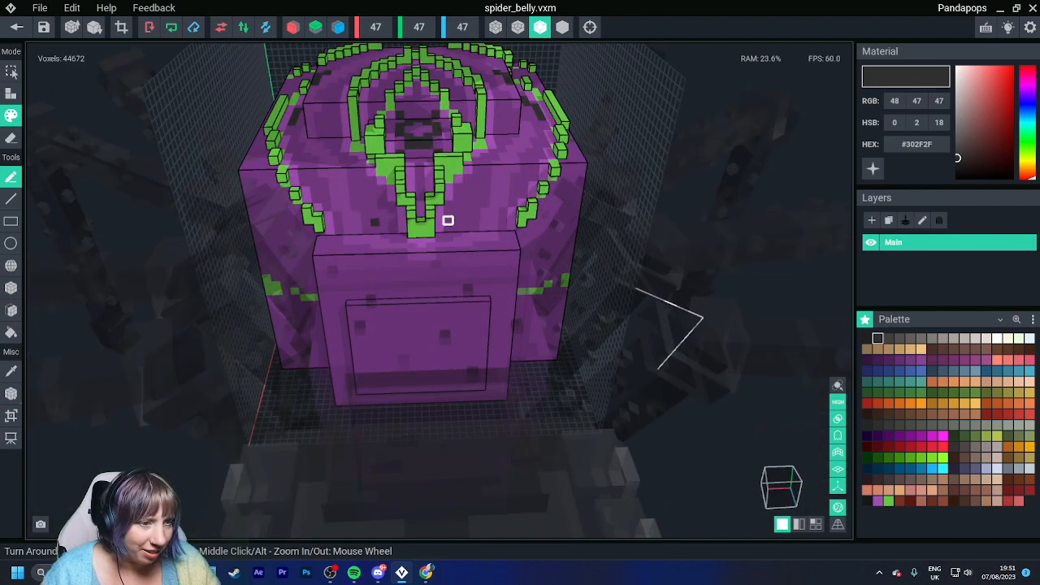
scroll(396, 244, "up", 4)
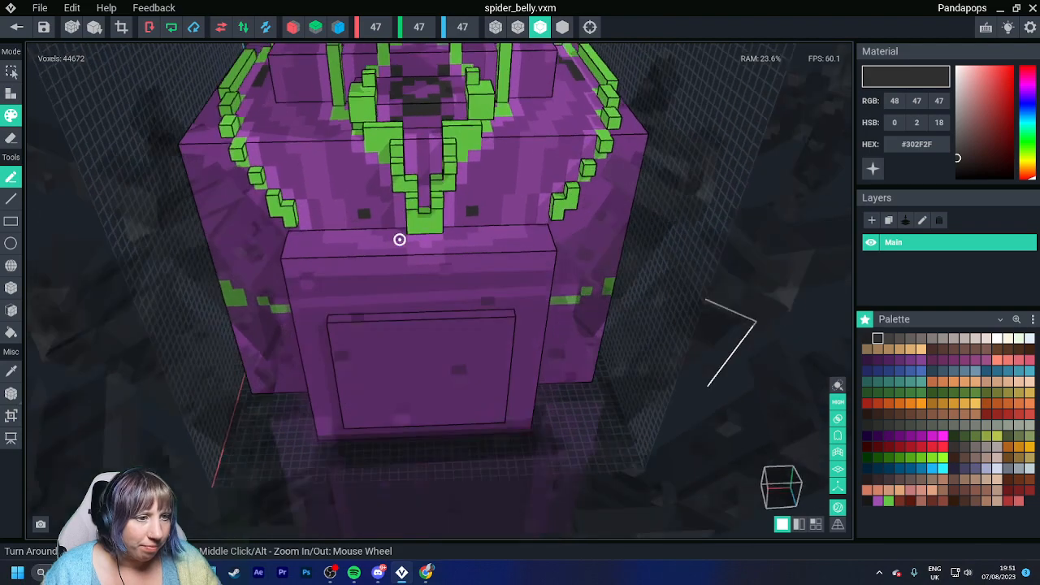
left_click(363, 204)
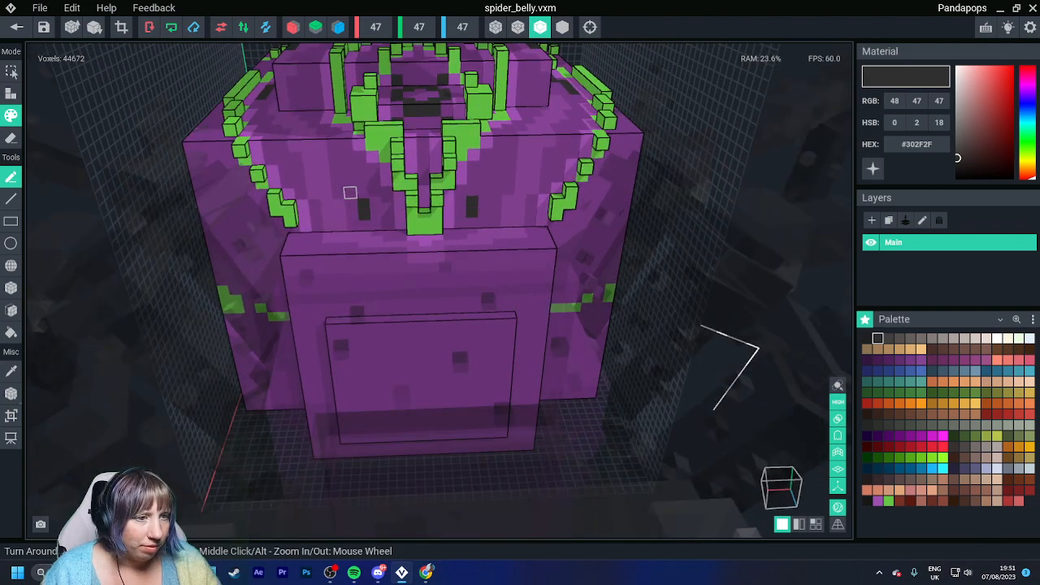
left_click(349, 181)
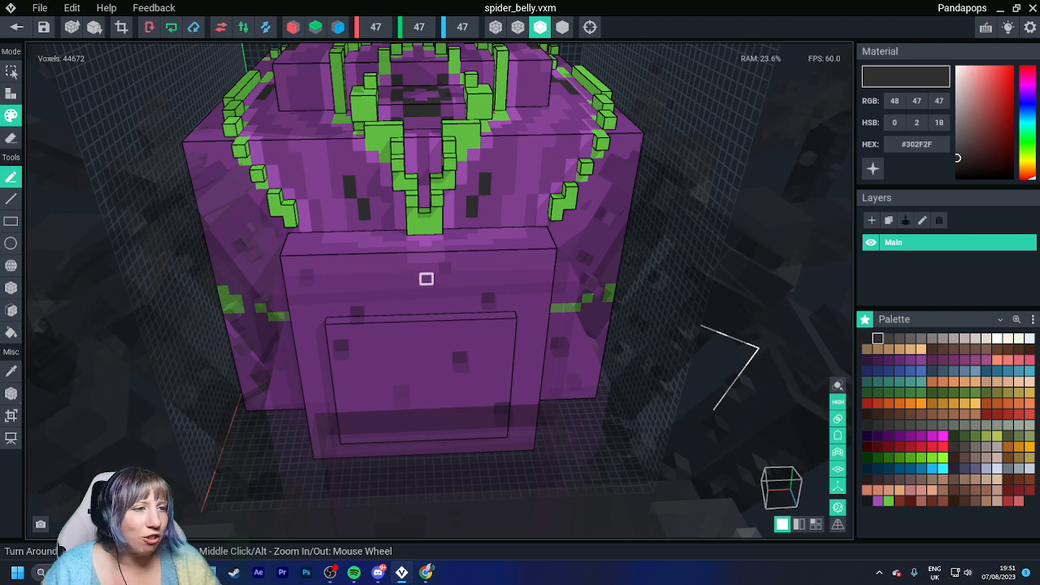
- Try adding extra #302F2F voxels beside the upper dark marks on the front face
middle_click_drag(426, 279, 390, 261)
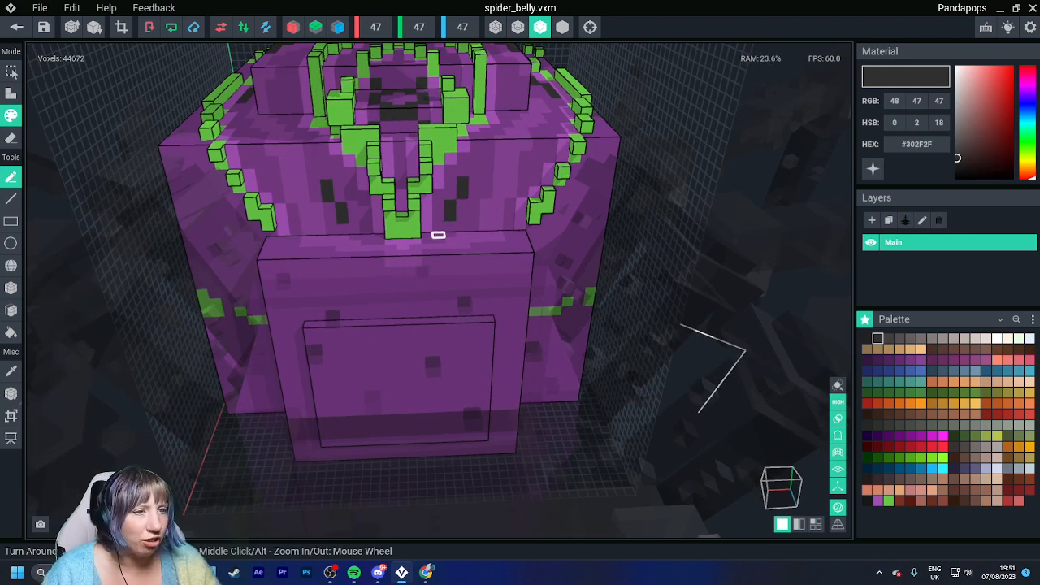
scroll(440, 252, "down", 5)
scroll(443, 248, "up", 5)
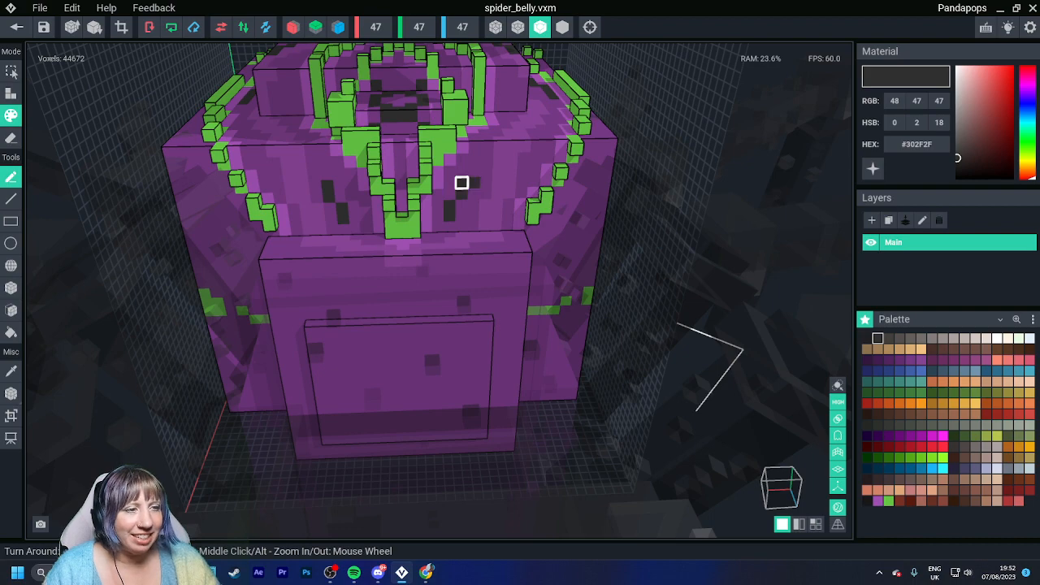
scroll(450, 288, "down", 5)
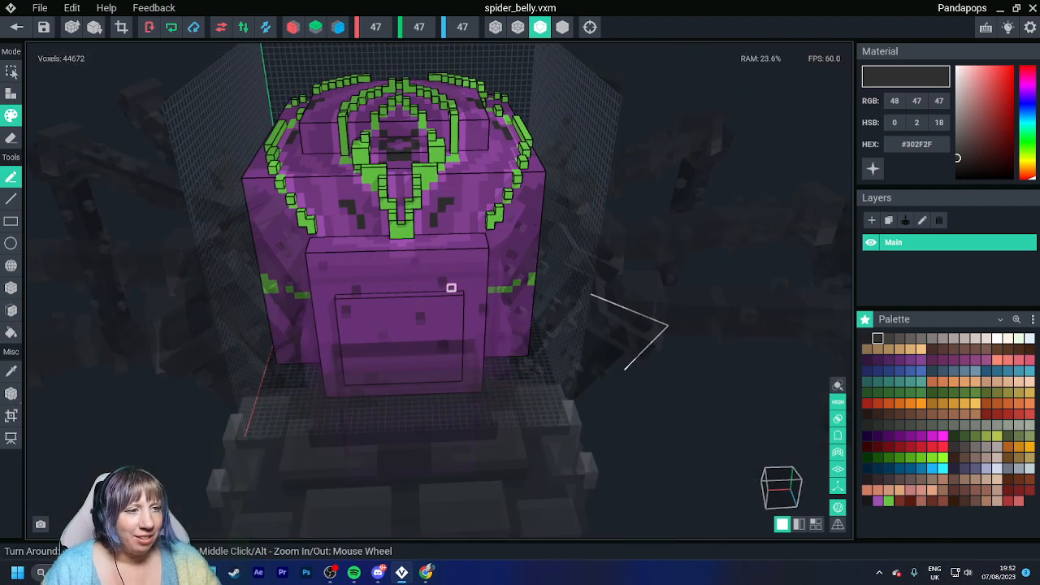
scroll(431, 303, "up", 5)
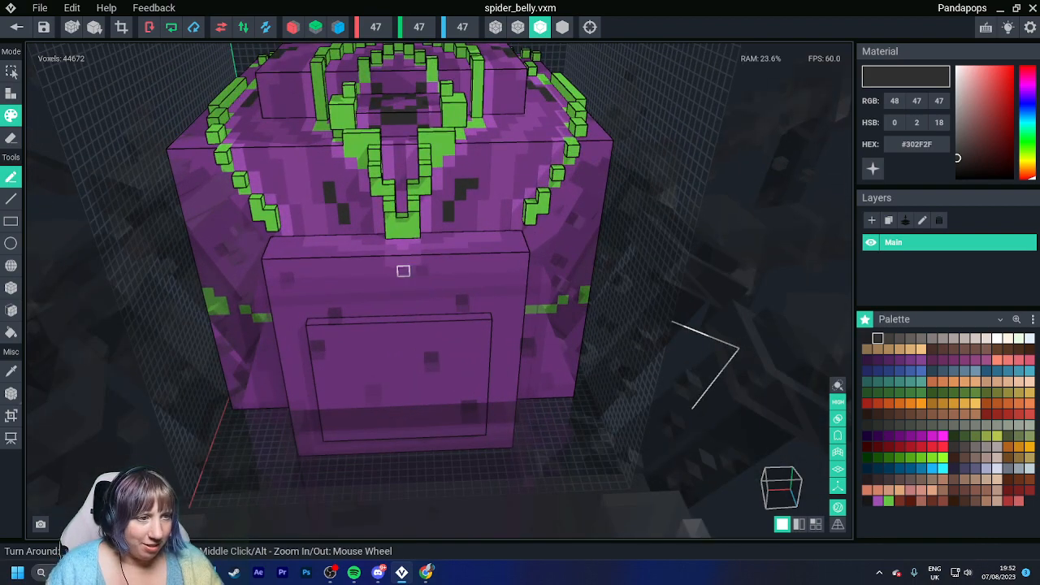
scroll(323, 303, "down", 3)
scroll(349, 302, "up", 2)
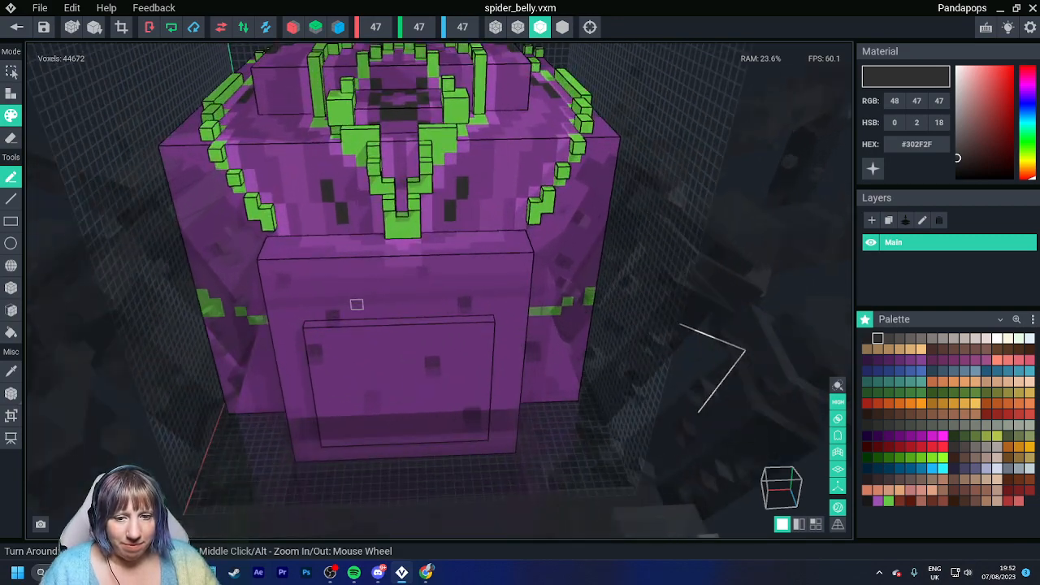
scroll(355, 304, "down", 2)
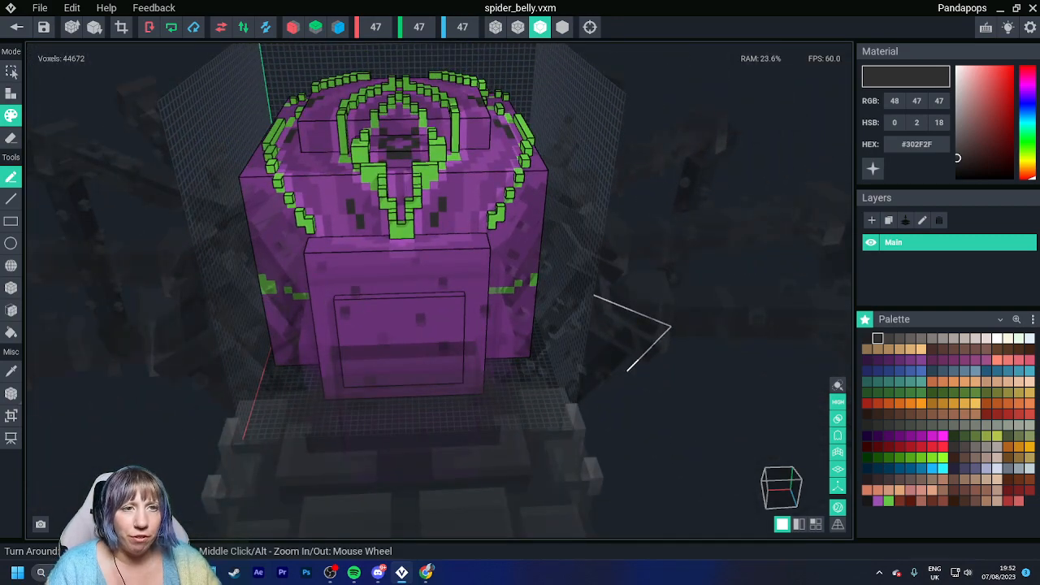
- Try an unmirrored stepped #302F2F line under one branch of the green V on the rear face
right_click_drag(396, 238, 630, 335)
scroll(400, 240, "up", 4)
scroll(630, 338, "down", 1)
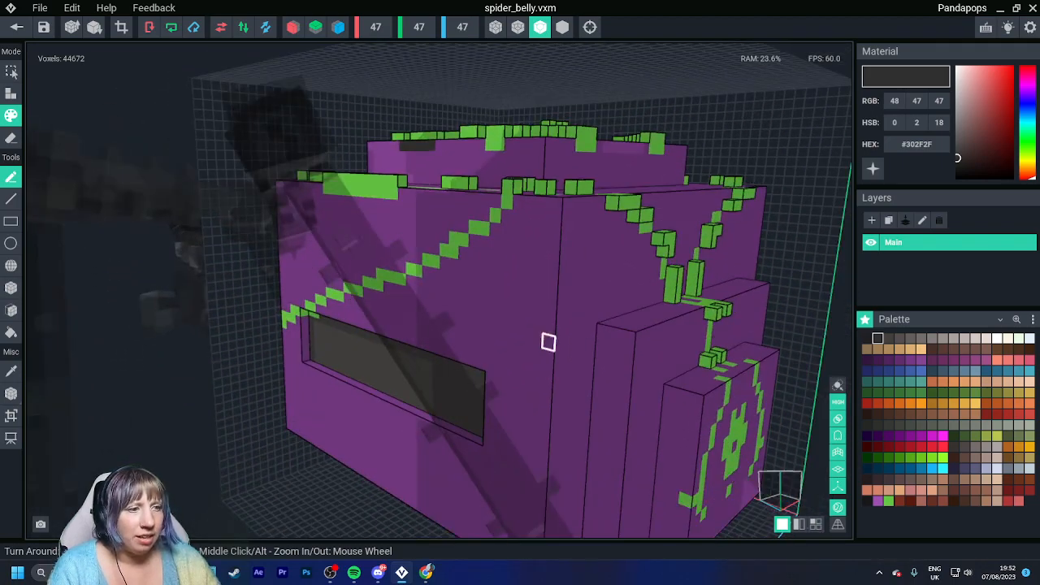
right_click_drag(548, 342, 459, 283)
scroll(513, 375, "down", 1)
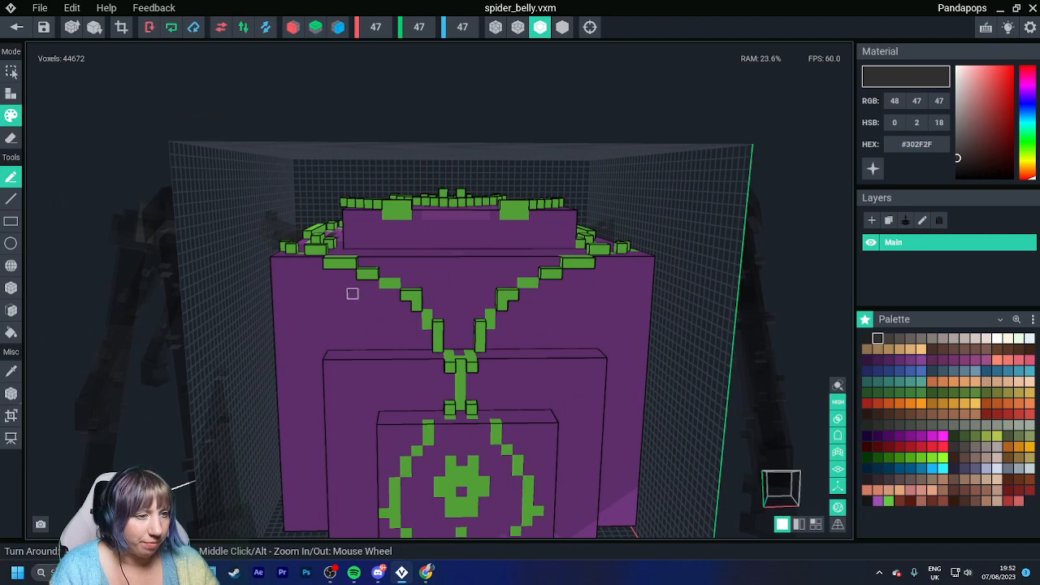
mouse_move(352, 294)
left_mouse_down()
mouse_move(406, 309)
mouse_move(425, 340)
left_mouse_up()
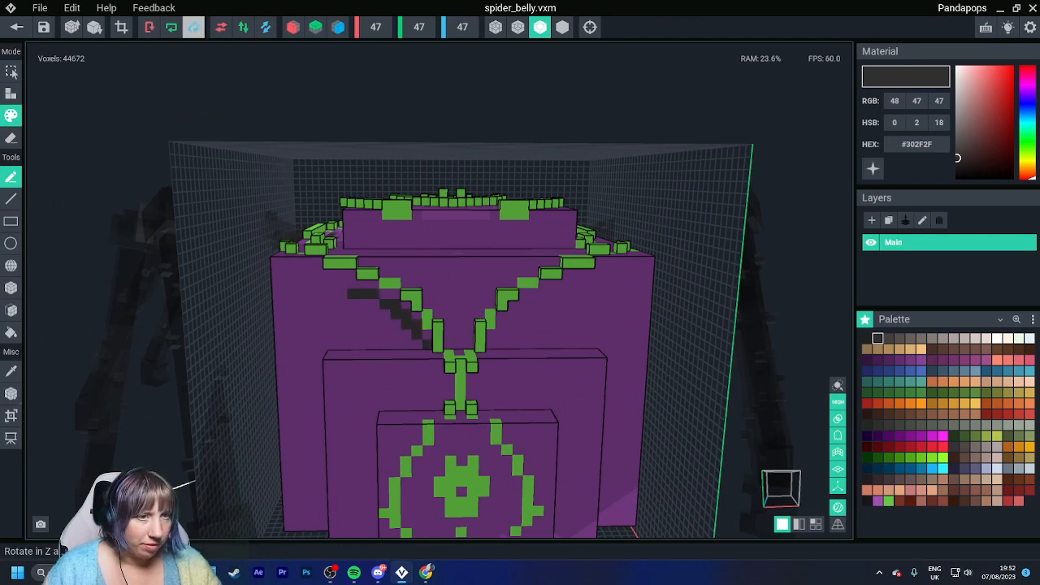
key("ctrl+z")
- Enable Z-axis mirroring and paint stepped #302F2F diagonals beneath both branches of the green V on the rear face
left_click(338, 27)
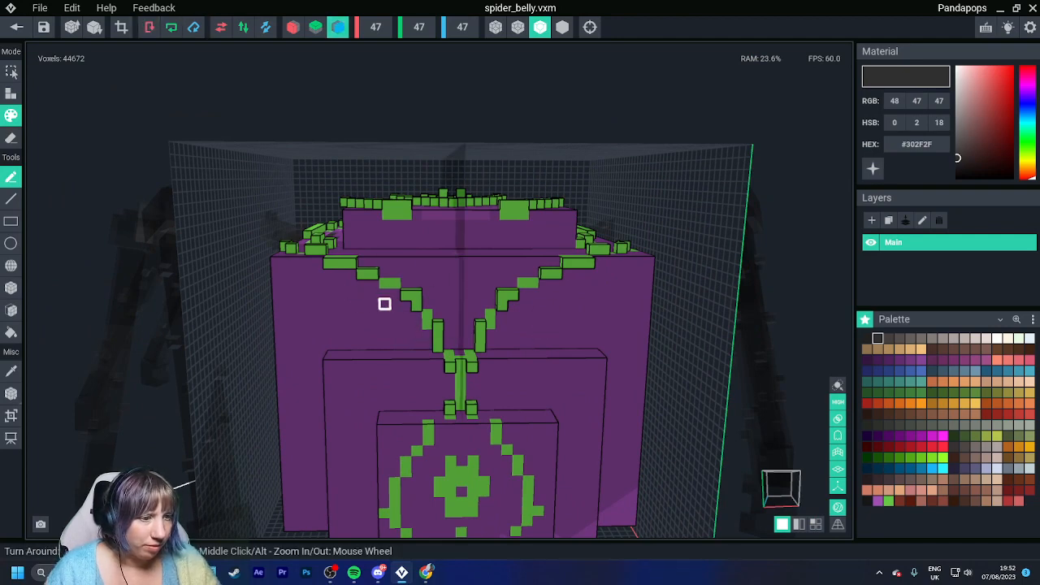
mouse_move(361, 294)
left_mouse_down()
mouse_move(418, 332)
mouse_move(417, 344)
left_mouse_up()
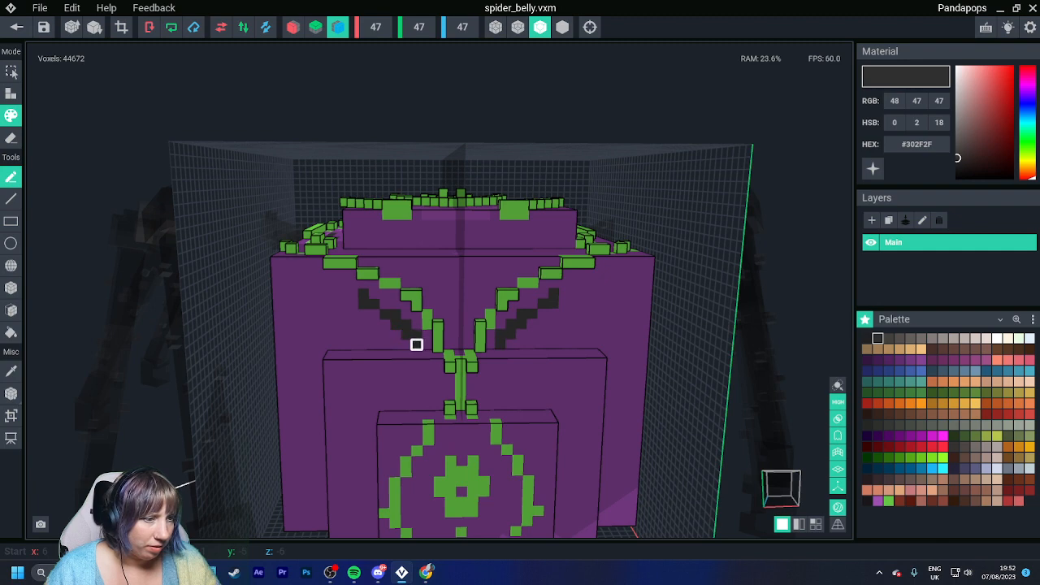
- Try extending the rear face's dark diagonals outward and down along the outer edges
mouse_move(353, 304)
left_mouse_down()
mouse_move(290, 334)
mouse_move(302, 385)
left_mouse_up()
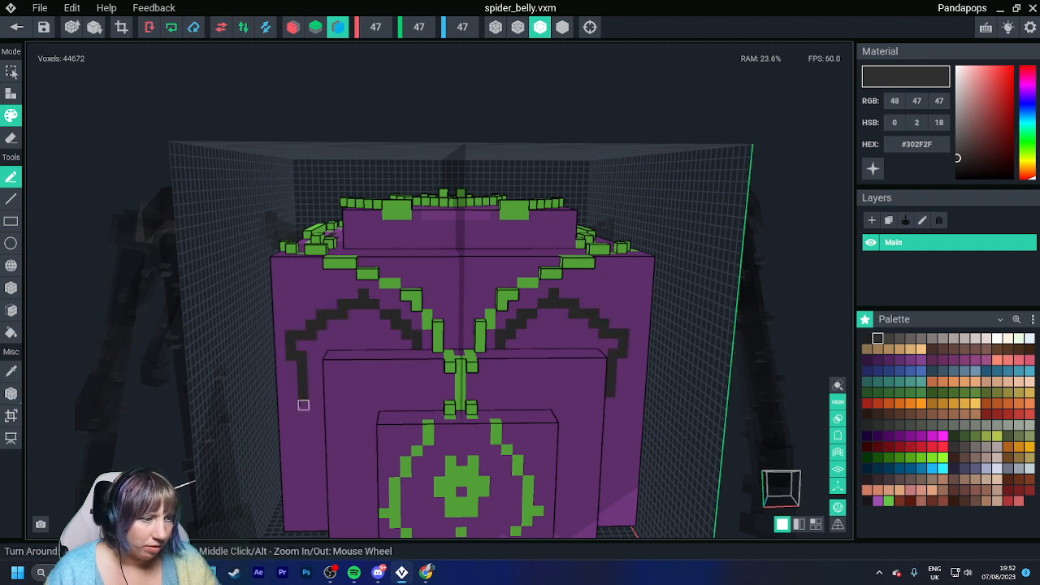
scroll(302, 401, "down", 3)
key("ctrl+z")
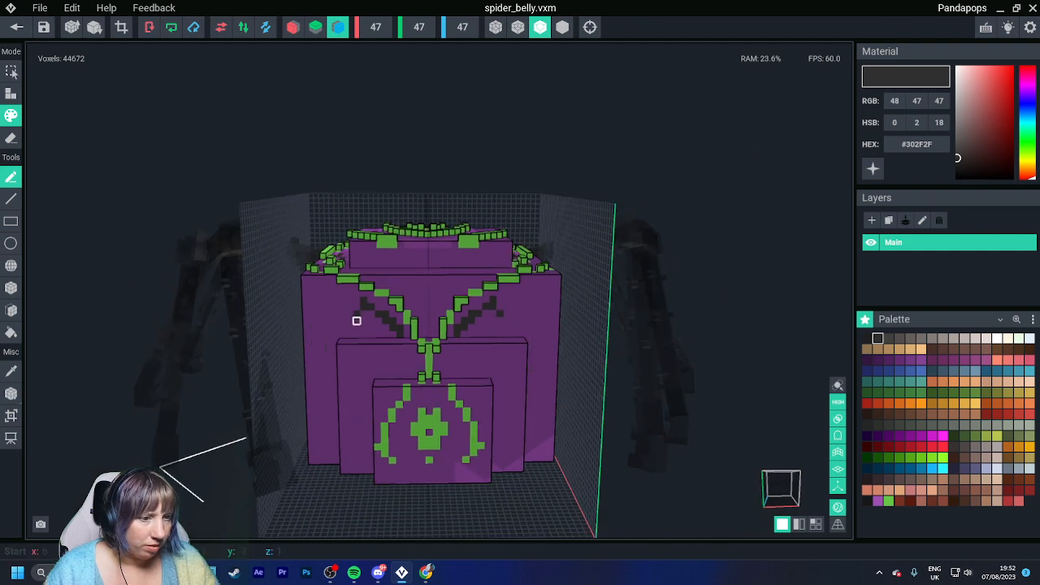
- Paint mirrored vertical #302F2F lines from the outer ends of the rear diagonals down to the protruding block
left_click_drag(356, 317, 356, 340)
scroll(406, 412, "down", 1)
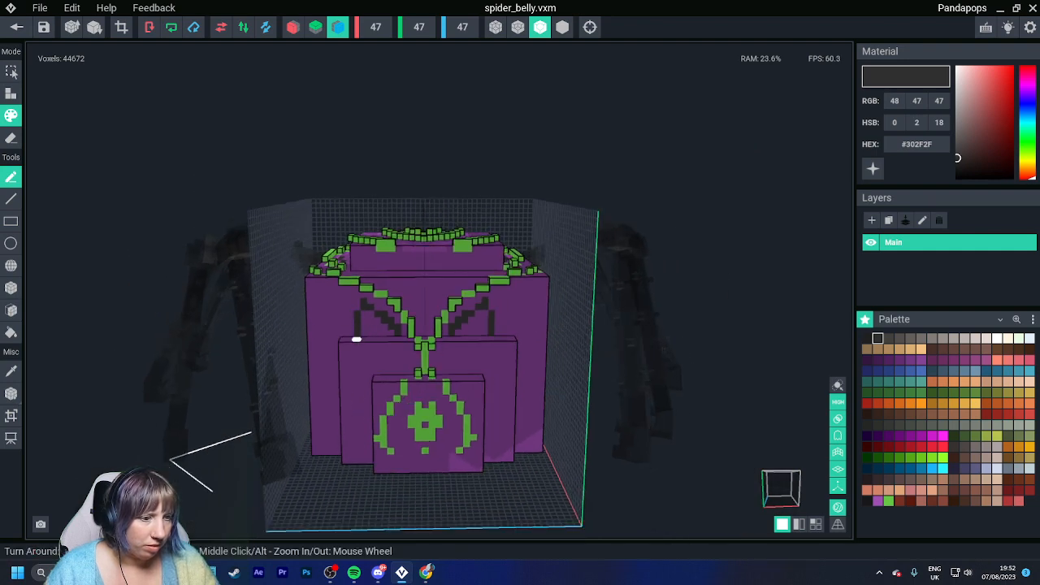
- Close the belly model, saving its changes, and return to the full spider rig
scroll(398, 421, "down", 2)
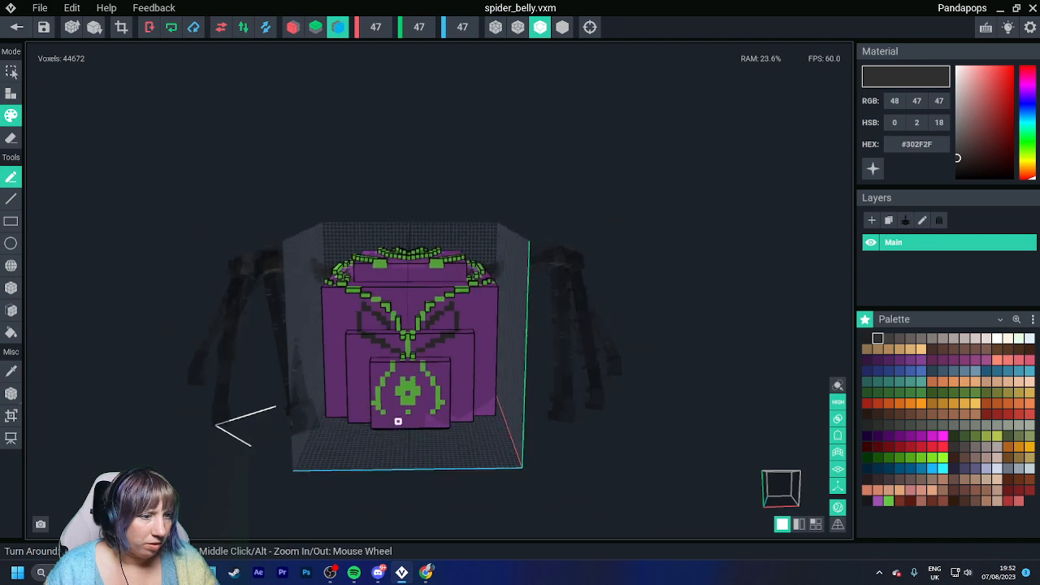
scroll(398, 421, "down", 3)
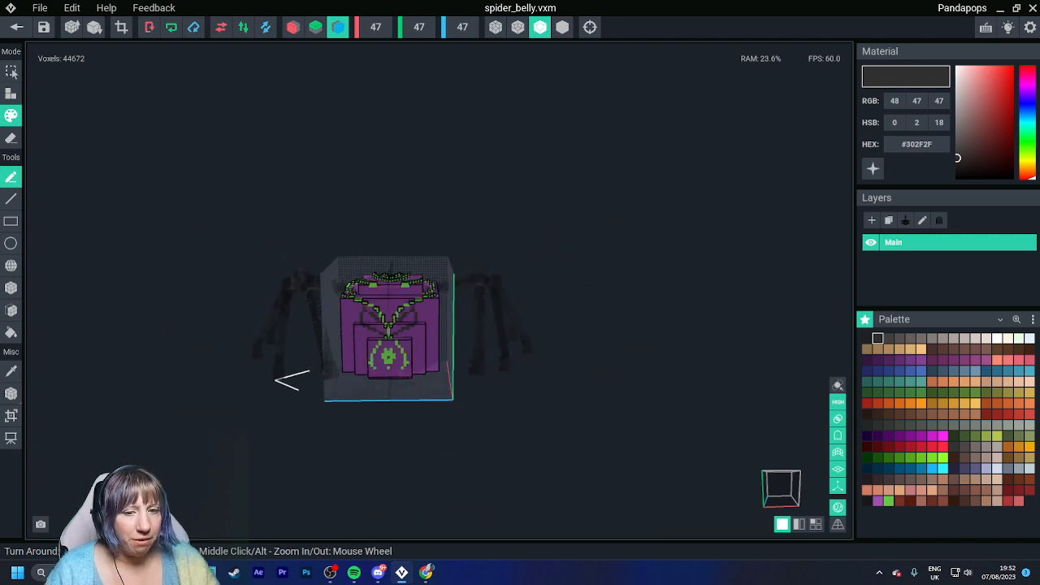
left_click(16, 26)
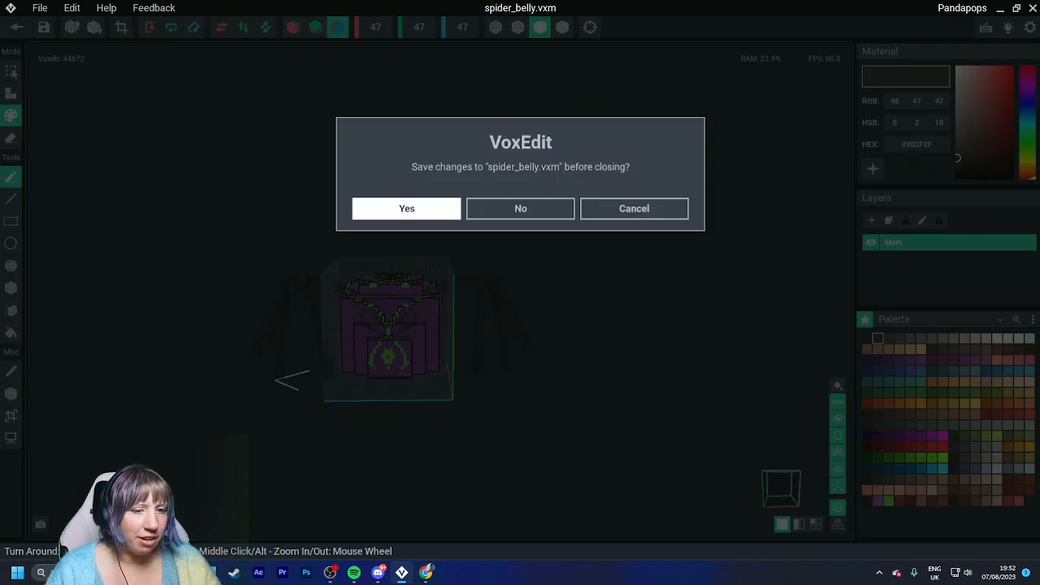
key("Return")
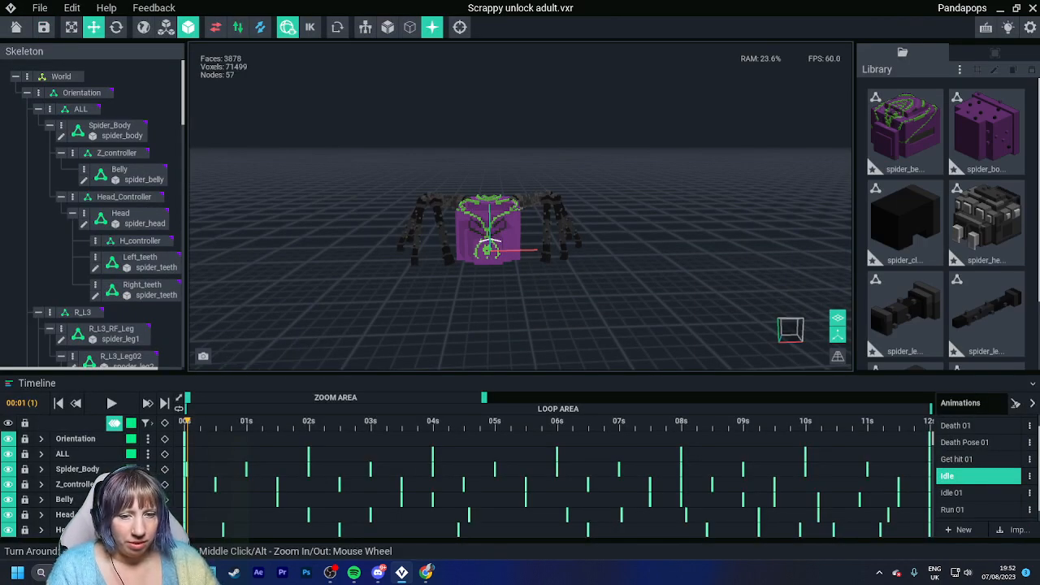
- Examine how the decorated belly looks alongside the body, head and legs of the assembled spider
right_click_drag(449, 204, 441, 205)
scroll(440, 205, "up", 5)
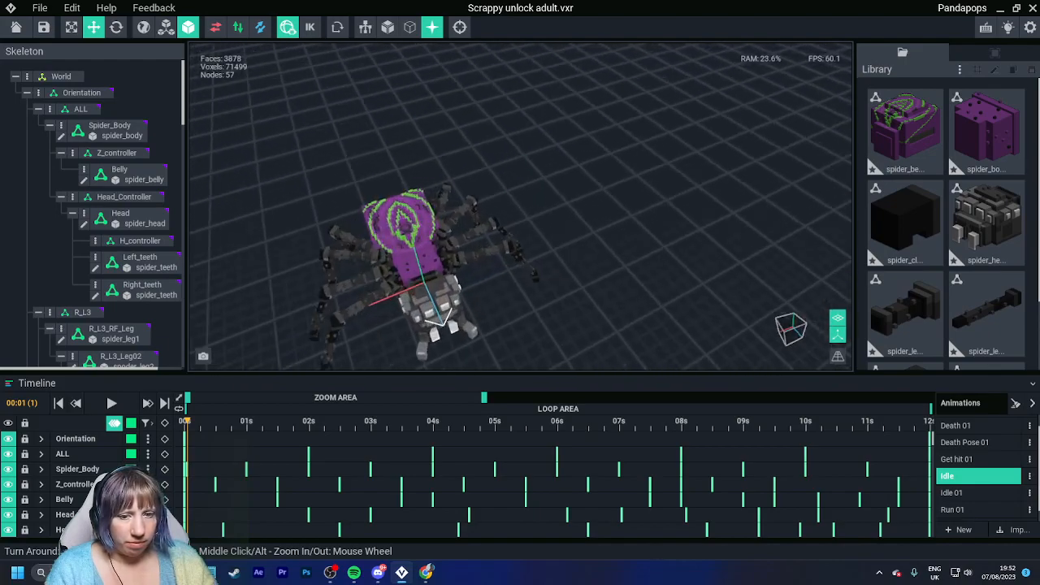
right_click_drag(460, 297, 463, 298)
scroll(462, 298, "up", 4)
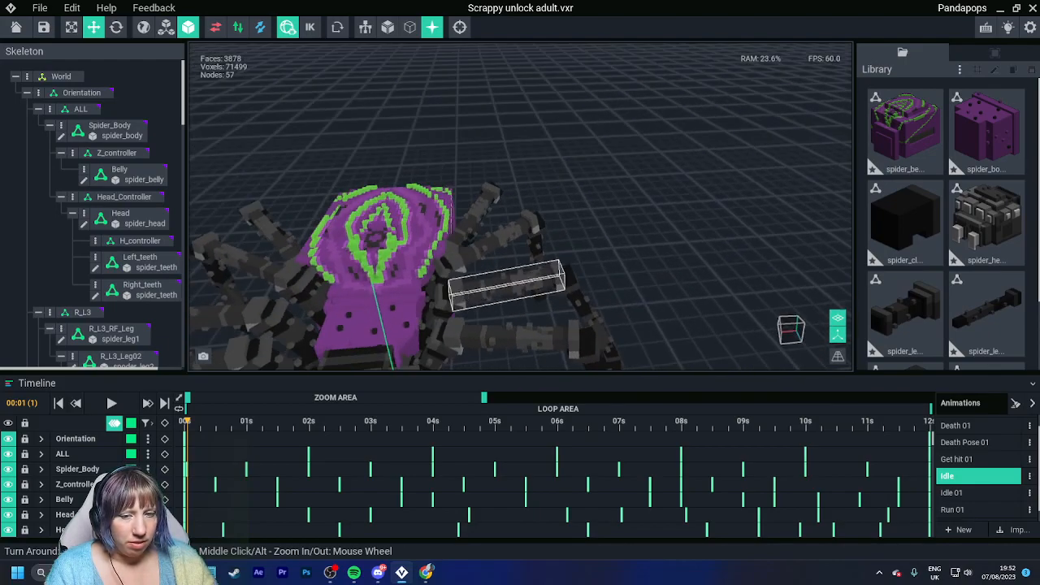
scroll(463, 298, "down", 4)
middle_click_drag(462, 299, 402, 253)
right_click_drag(402, 253, 402, 254)
scroll(401, 254, "up", 8)
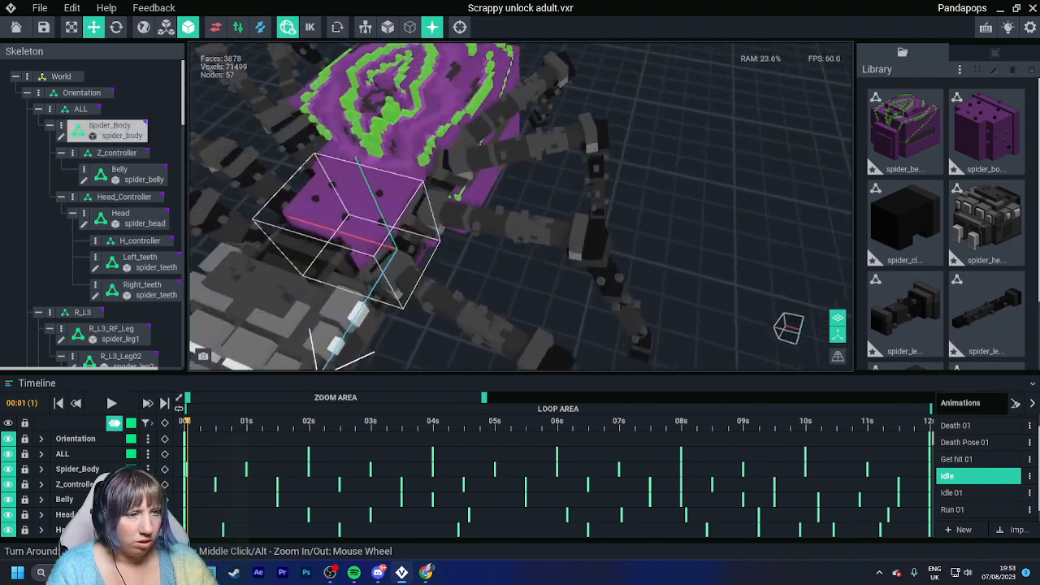
right_click_drag(386, 167, 386, 167)
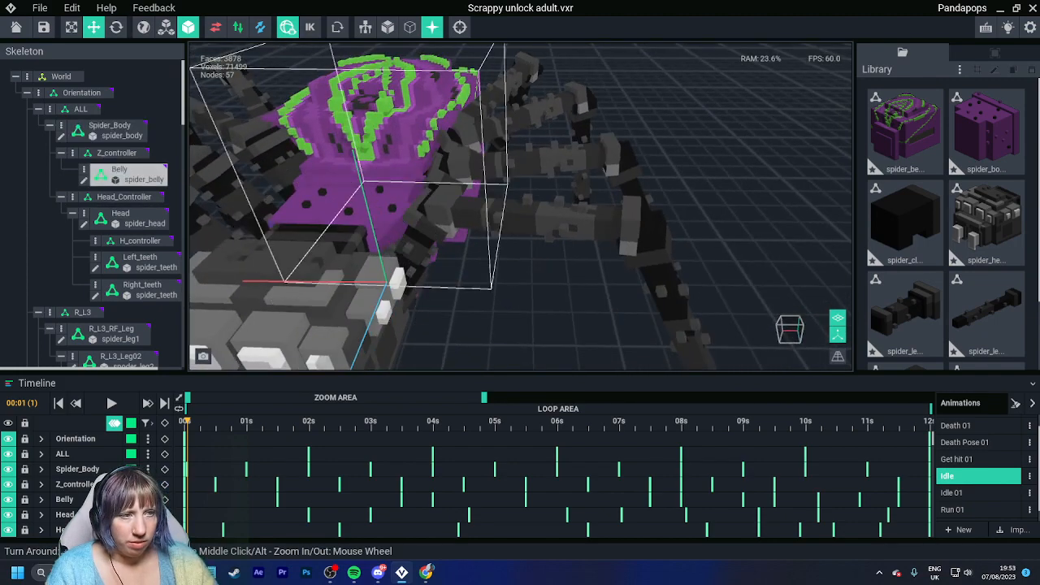
- Reopen the belly, save its palette as "Scrappy colours" in the VE_PAL folder, and return to the rig with changes saved
left_click(384, 136)
double_click(384, 136)
left_click(1033, 319)
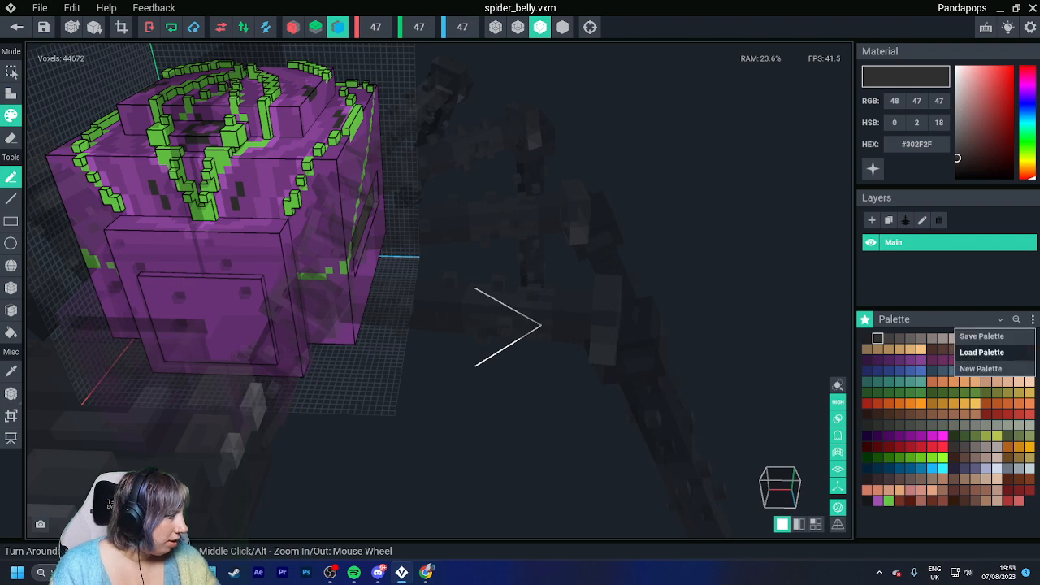
left_click(982, 336)
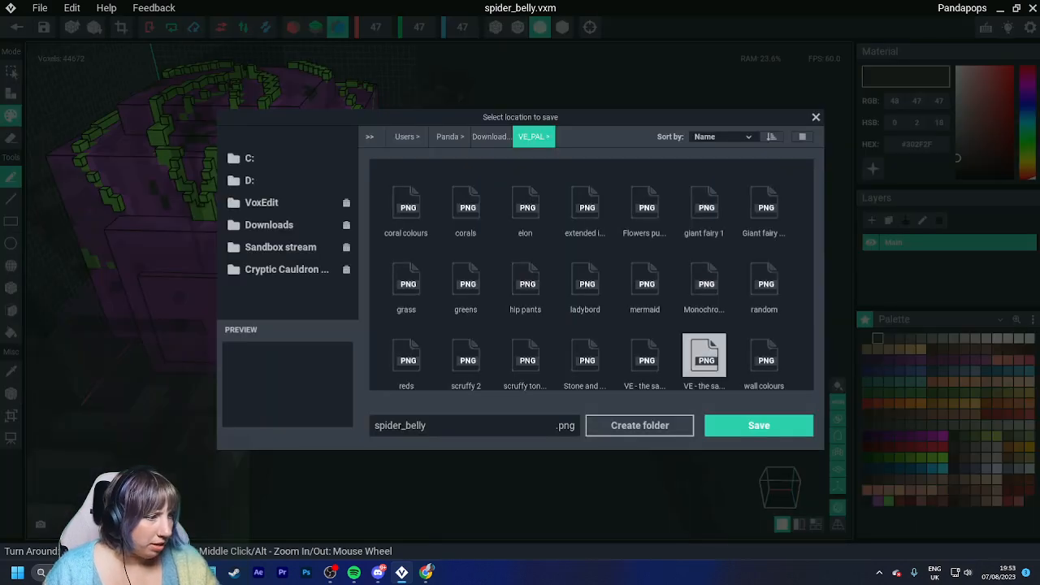
left_click_drag(374, 425, 428, 425)
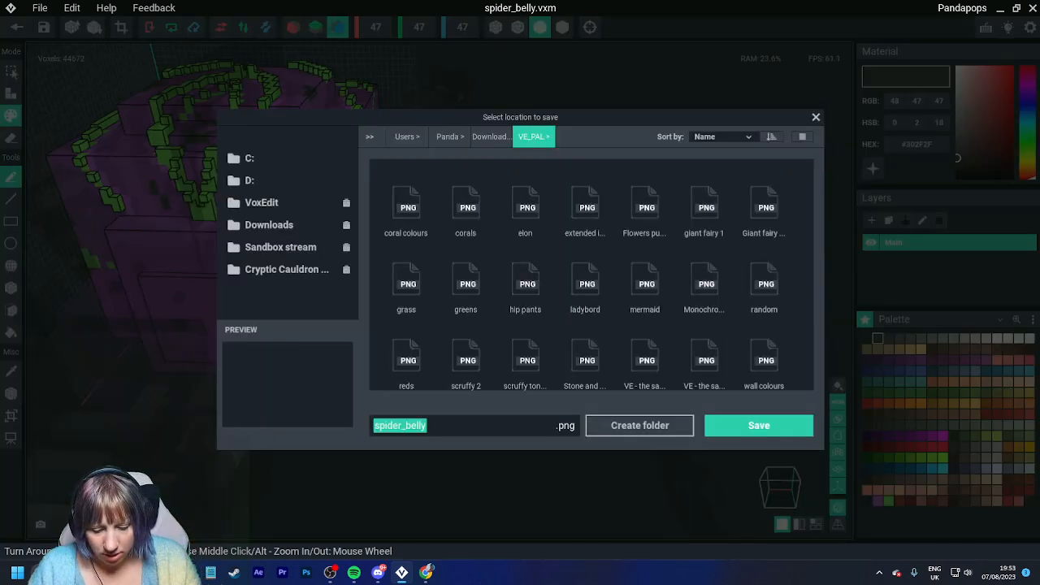
type("Scrappy colours")
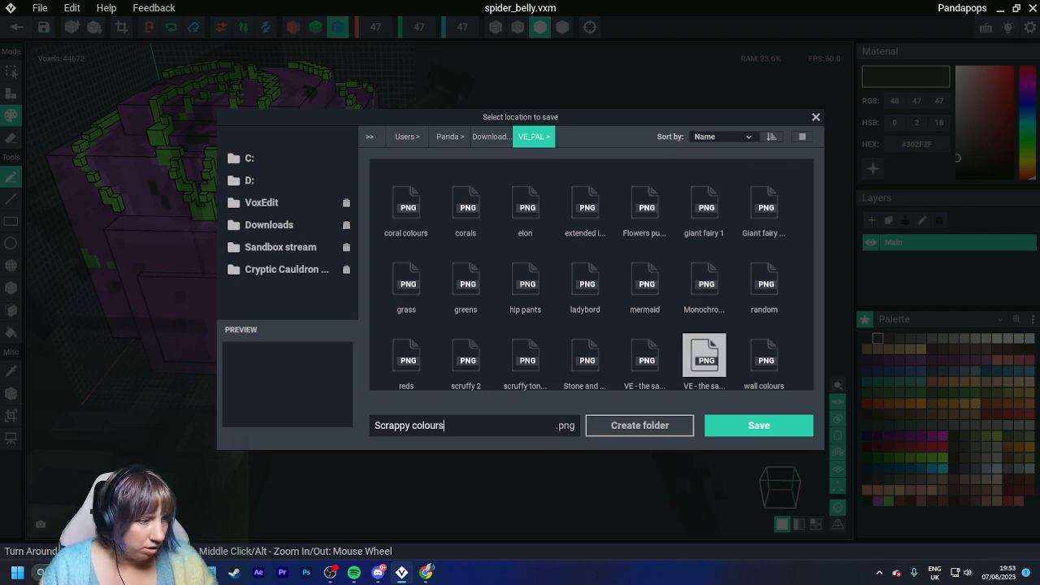
left_click(758, 425)
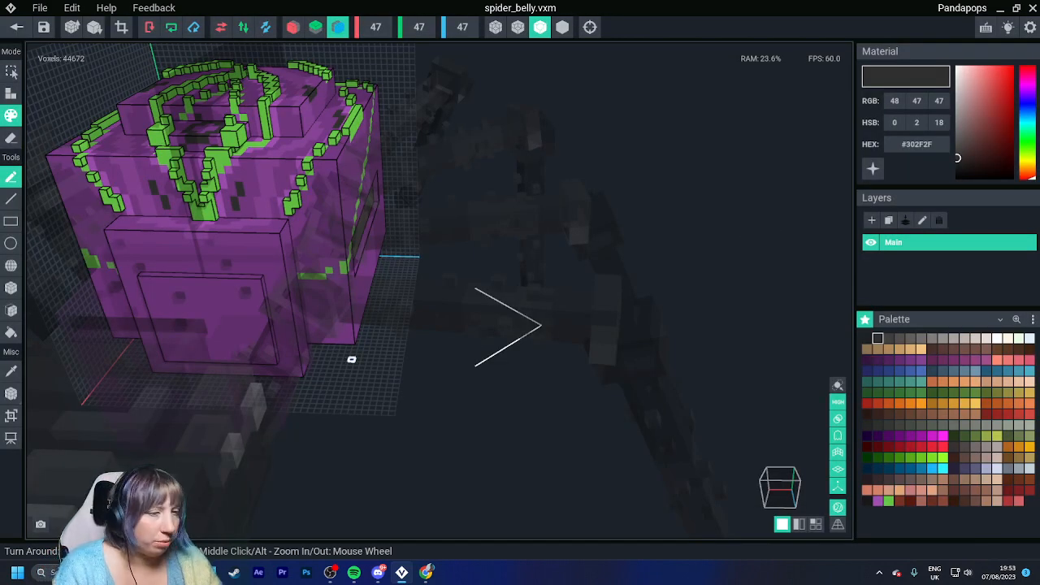
left_click(17, 27)
left_click(406, 209)
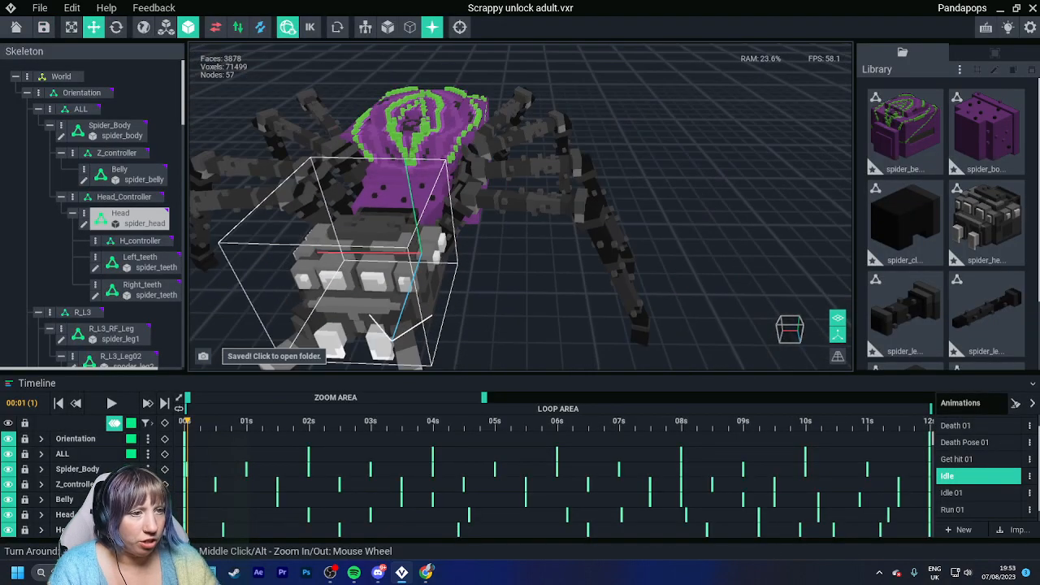
- Open the spider's body part and load the Scrappy colours palette into it
double_click(443, 160)
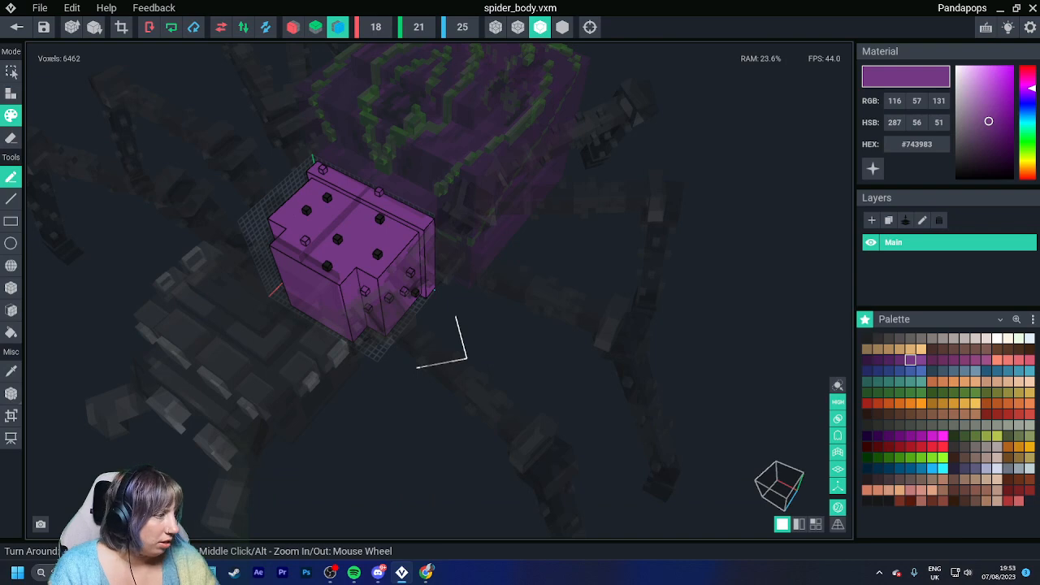
left_click(1033, 320)
left_click(983, 350)
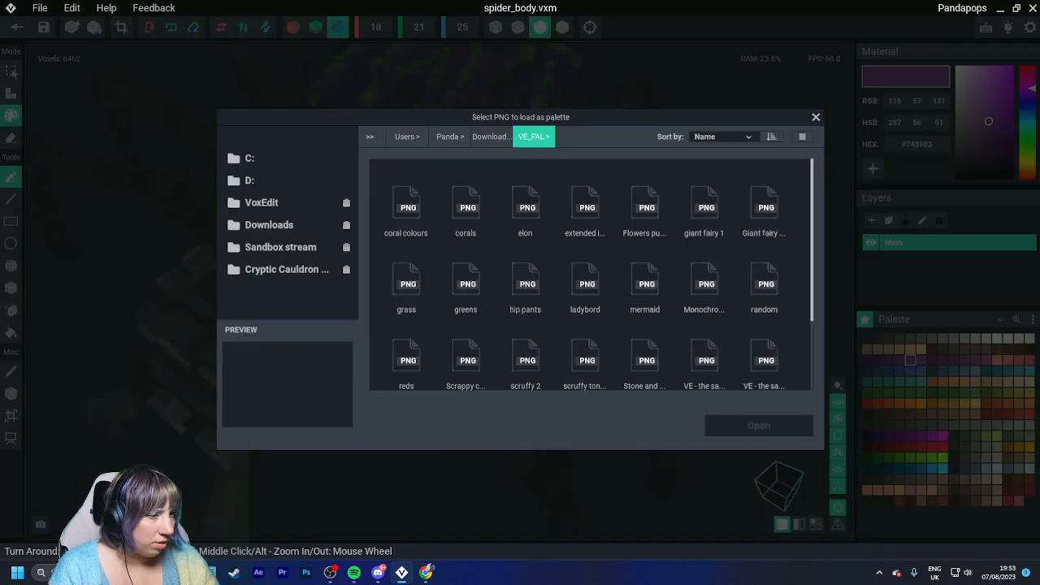
left_click(644, 362)
left_click(759, 425)
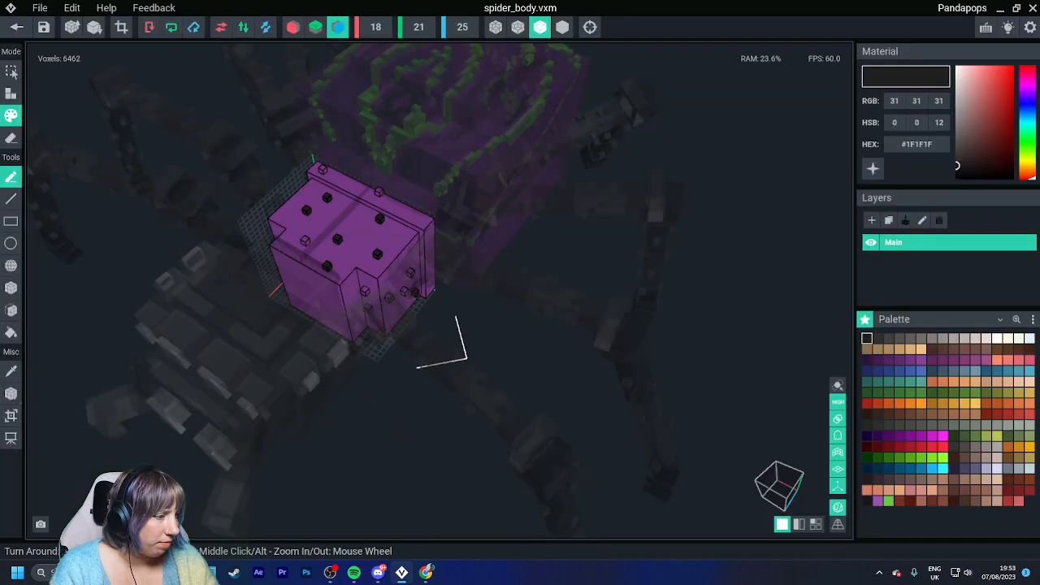
- Try reddish brown #783123 on one raised voxel on the body's upper face
left_click(900, 502)
right_click_drag(300, 282, 287, 257)
scroll(288, 257, "up", 5)
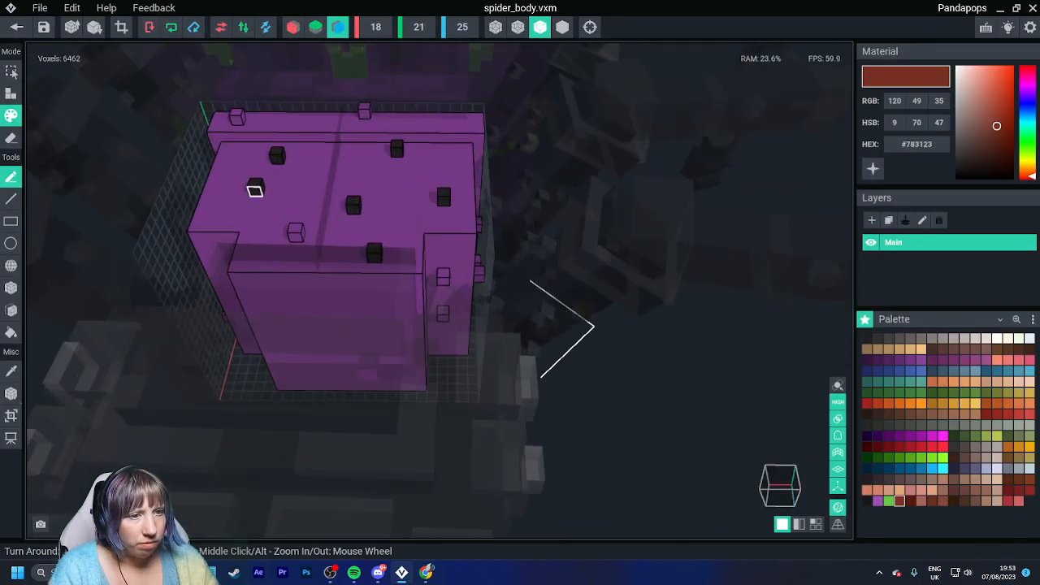
left_click(256, 190)
- Paint several raised voxels on the body's upper, front and side faces green #65C744
left_click(890, 502)
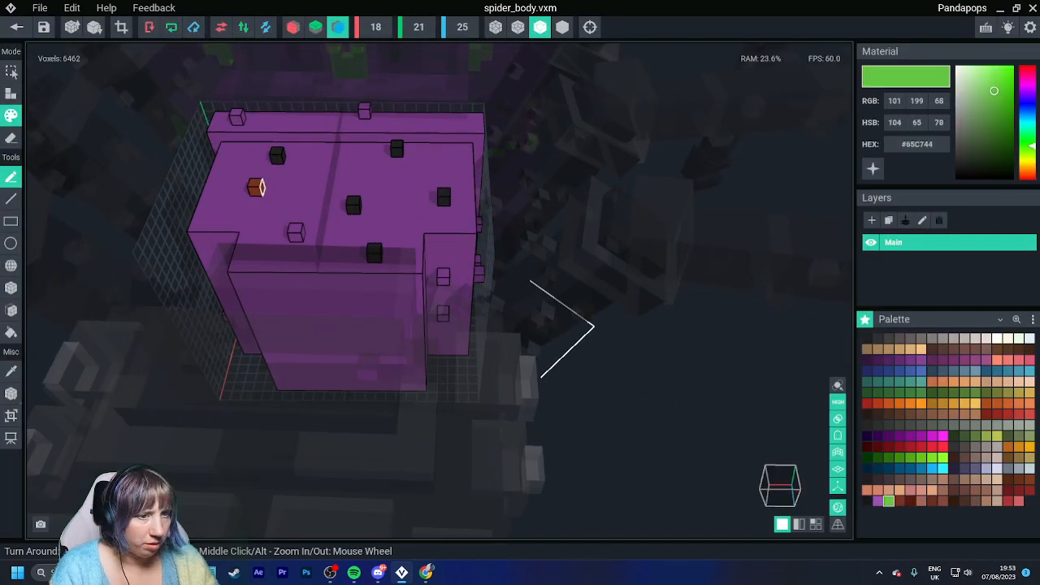
left_click(256, 188)
left_click(296, 232)
left_click(444, 197)
mouse_move(444, 197)
right_mouse_down()
mouse_move(443, 256)
mouse_move(492, 320)
right_mouse_up()
left_click(439, 279)
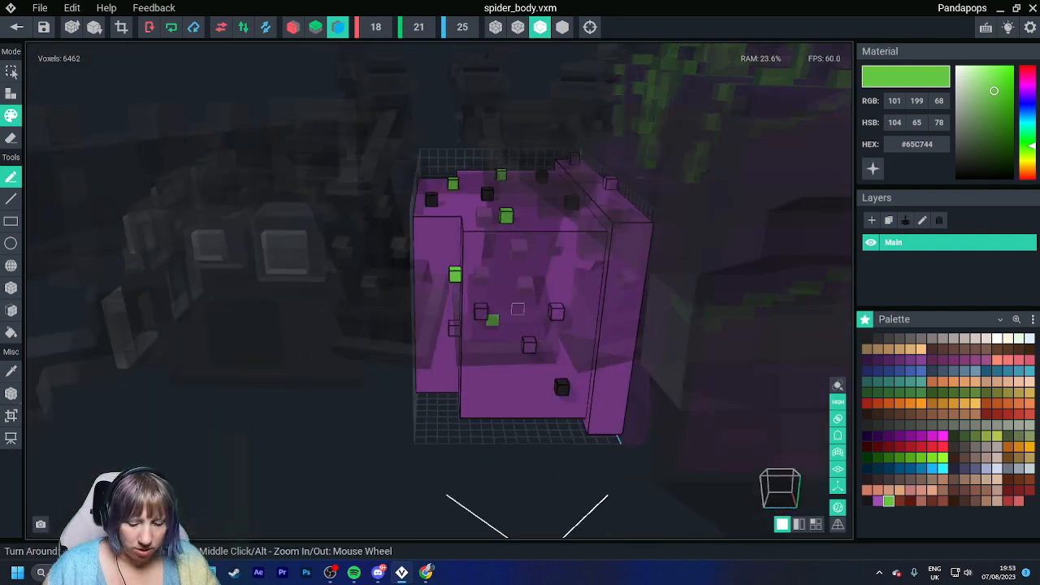
left_click(556, 313)
left_click(530, 345)
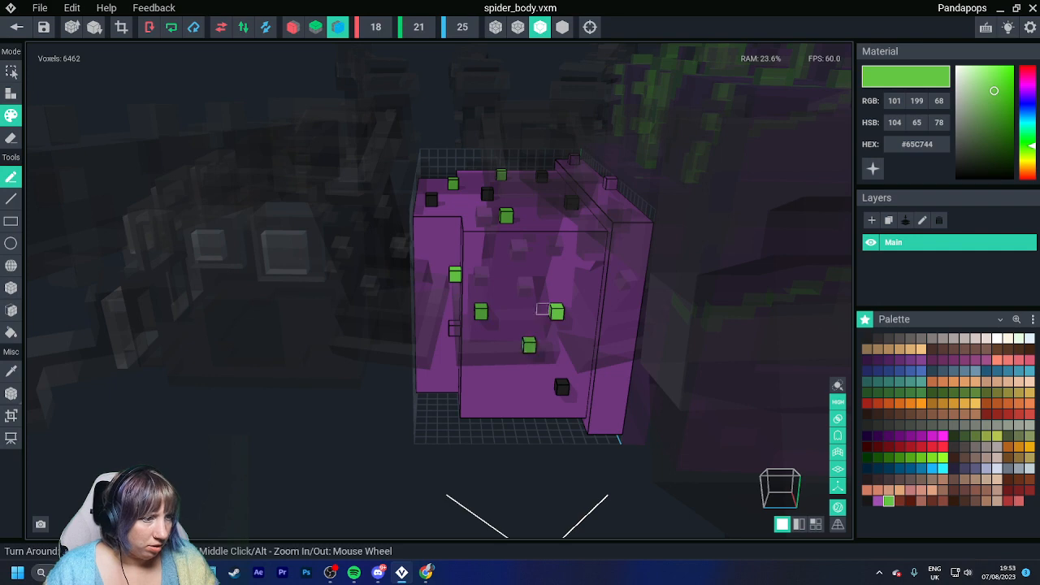
- Paint the purple raised voxels on the body's underside and its rear flange green #65C744
right_click_drag(529, 346, 571, 435)
left_click(547, 413)
right_click_drag(550, 493, 404, 302)
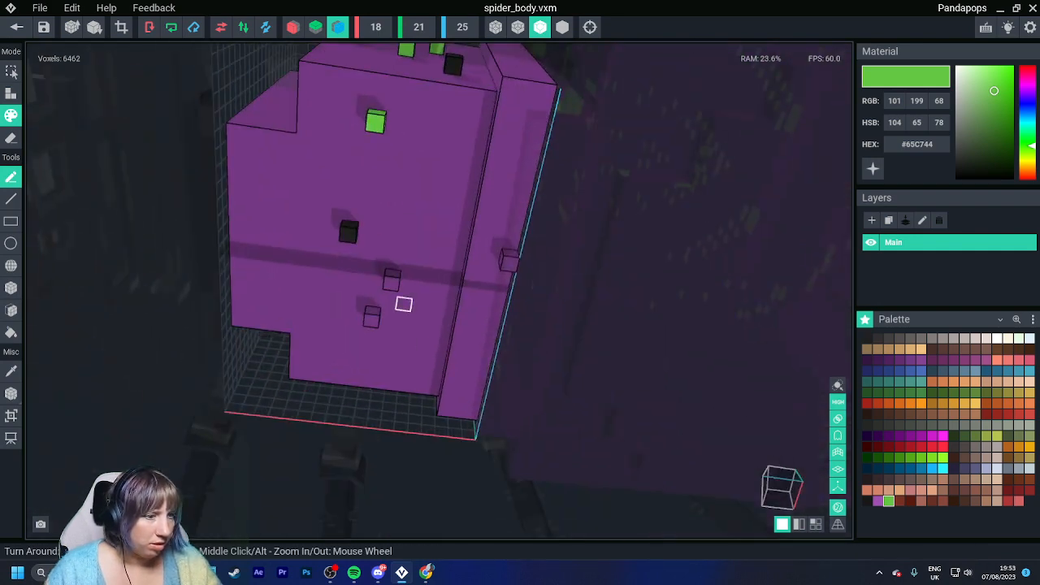
left_click(392, 280)
left_click(372, 317)
left_click(509, 260)
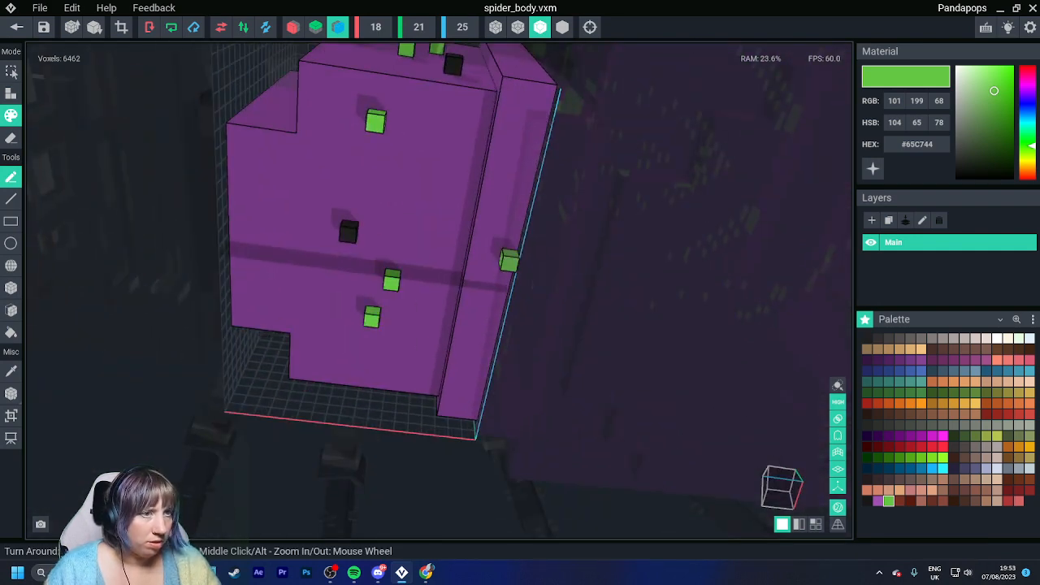
- Paint the remaining purple raised voxels around the body in a mix of sampled #1F1F1F and #65C744
left_click(348, 234, "alt")
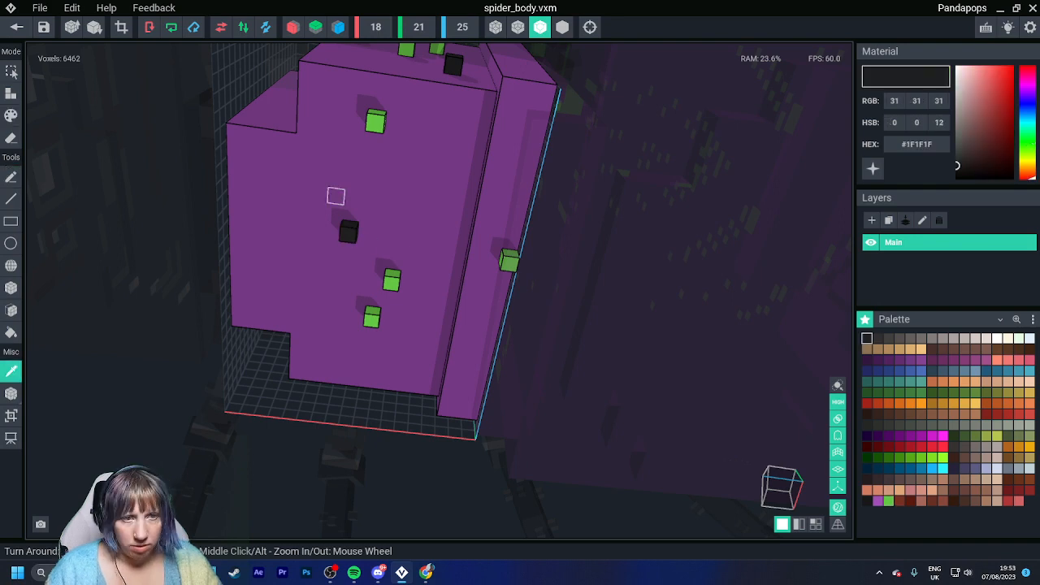
right_click_drag(282, 288, 243, 128)
key("i")
left_click(267, 84)
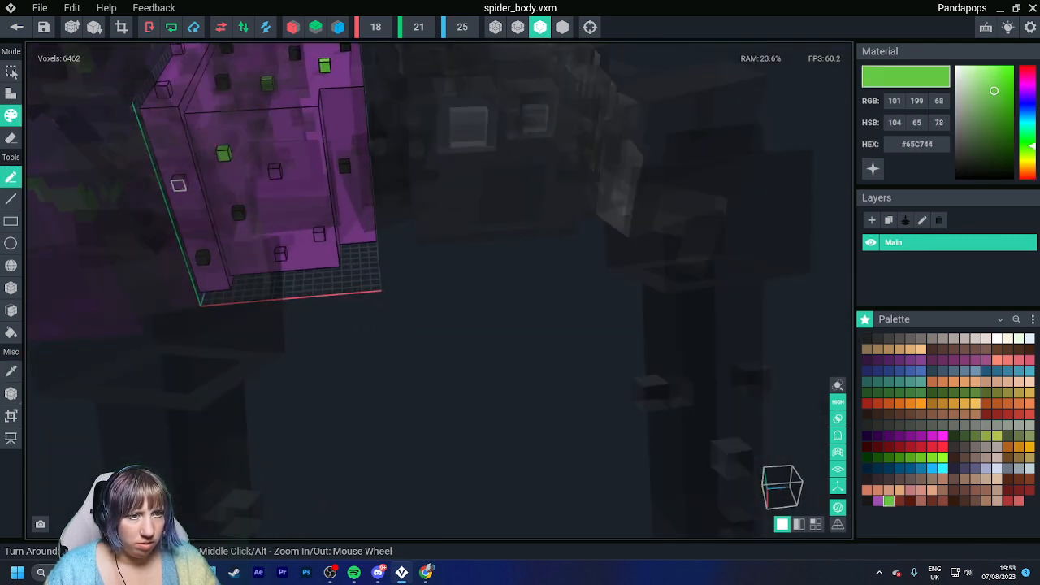
right_click_drag(319, 235, 366, 277)
key("i")
left_click(290, 244)
scroll(352, 248, "down", 4)
scroll(367, 278, "up", 5)
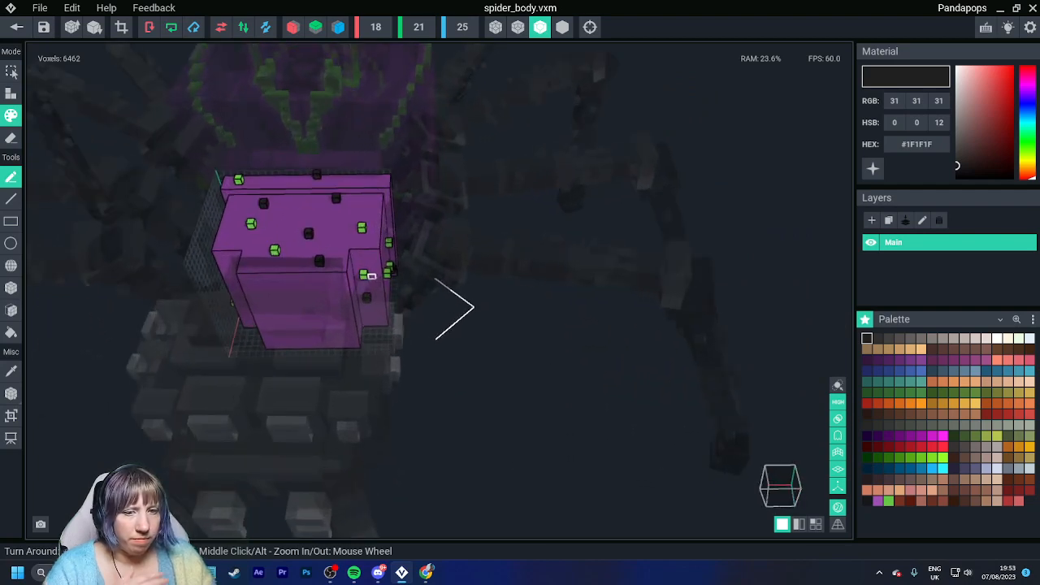
- Try lighter purple #A050B2 diagonals running outward from the middle of the body's upper face
left_click(878, 501)
scroll(248, 256, "up", 2)
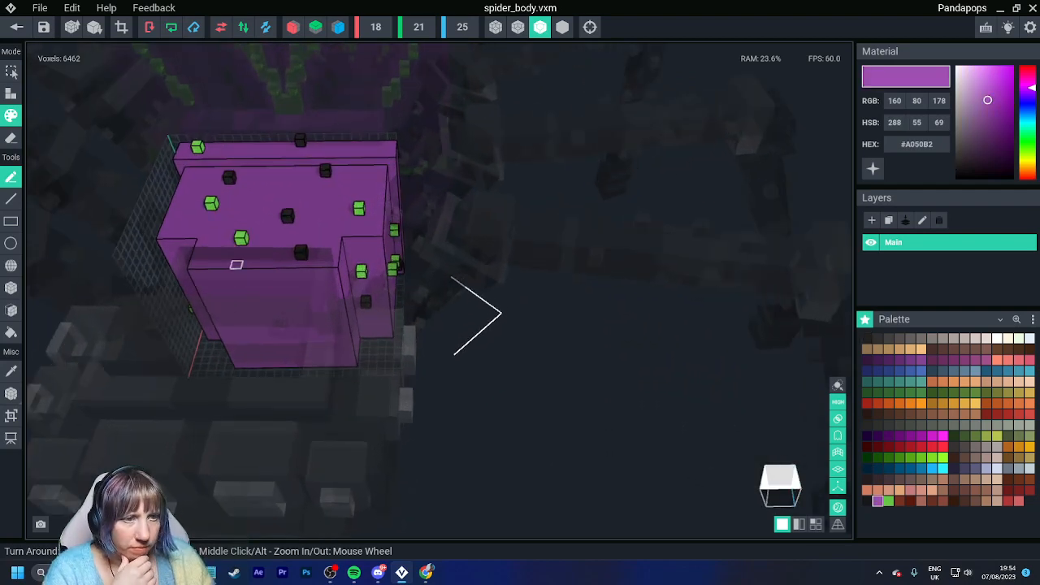
left_click_drag(280, 175, 228, 220)
left_click_drag(285, 174, 330, 223)
right_click_drag(330, 223, 293, 221)
key("ctrl+z")
key("ctrl+z")
scroll(291, 210, "up", 2)
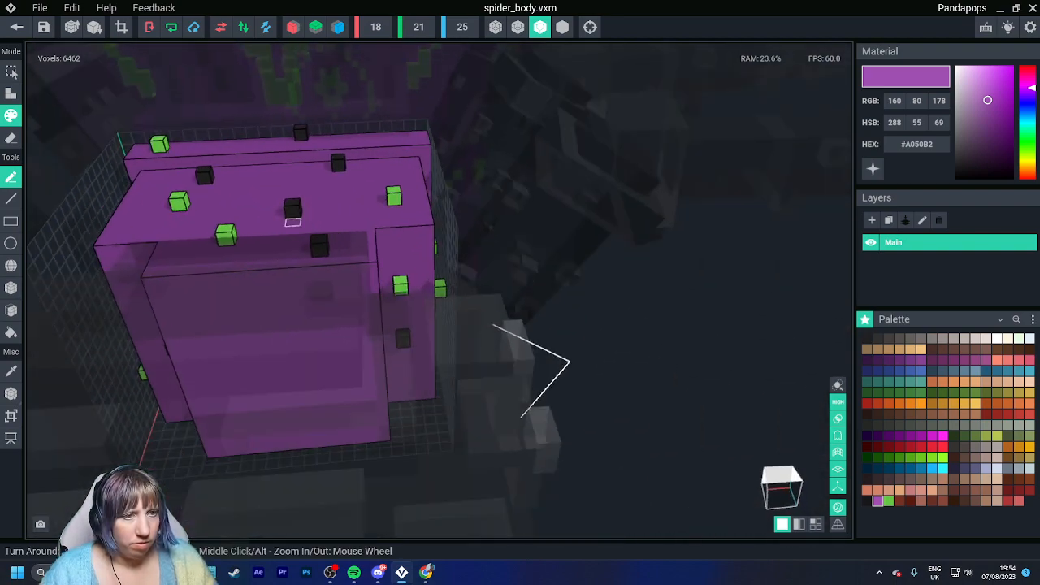
- Save the body, return to the full spider rig and review its colours from the front, side and rear
left_click(17, 27)
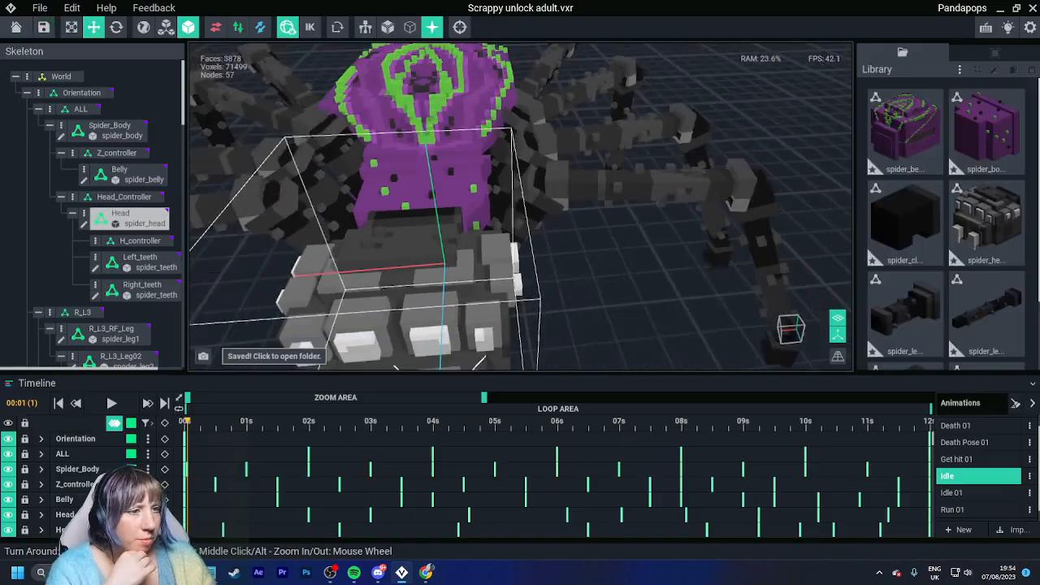
right_click_drag(465, 267, 460, 263)
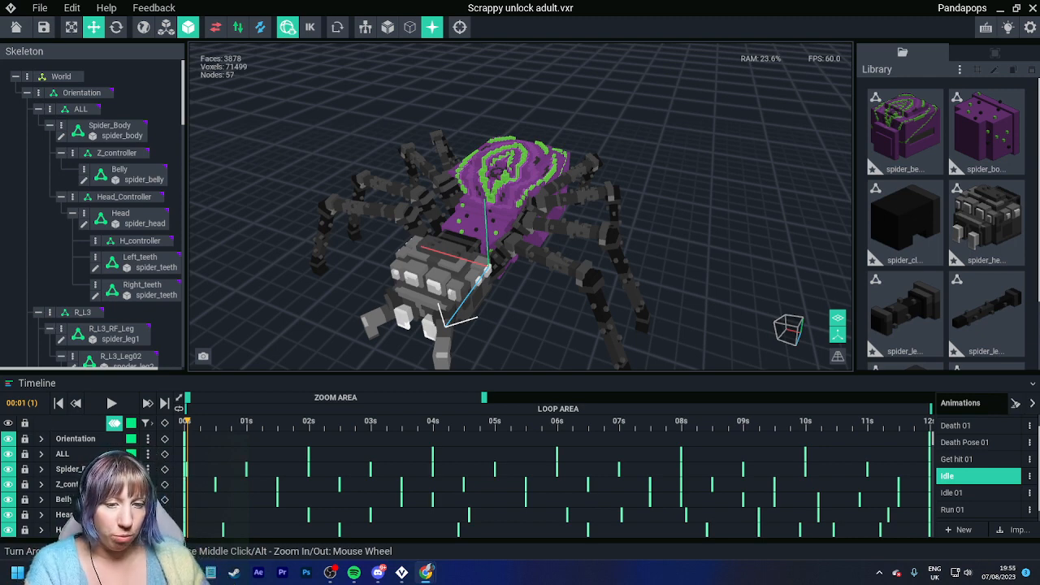
mouse_move(594, 259)
right_mouse_down()
mouse_move(461, 265)
mouse_move(582, 250)
right_mouse_up()
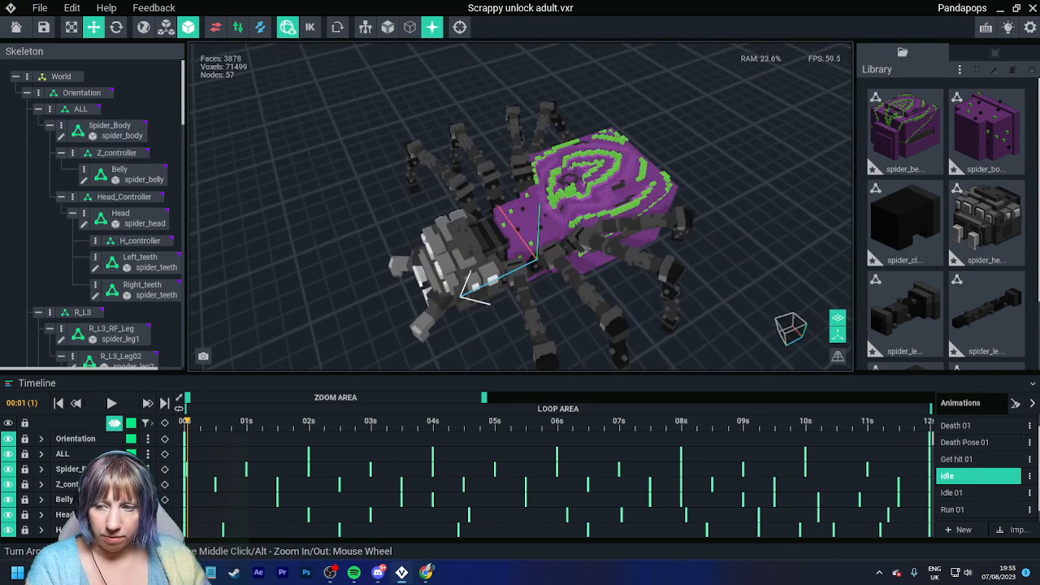
right_click_drag(644, 256, 605, 260)
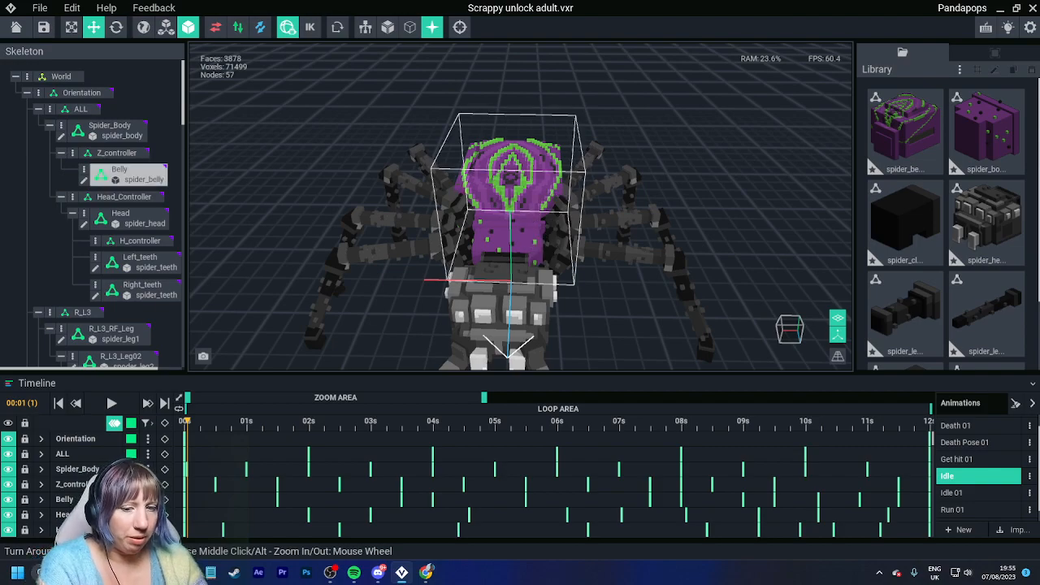
scroll(604, 262, "down", 5)
right_click_drag(604, 261, 618, 256)
- Open the spider's belly model for editing with its stepped rear side in view
left_click(658, 247)
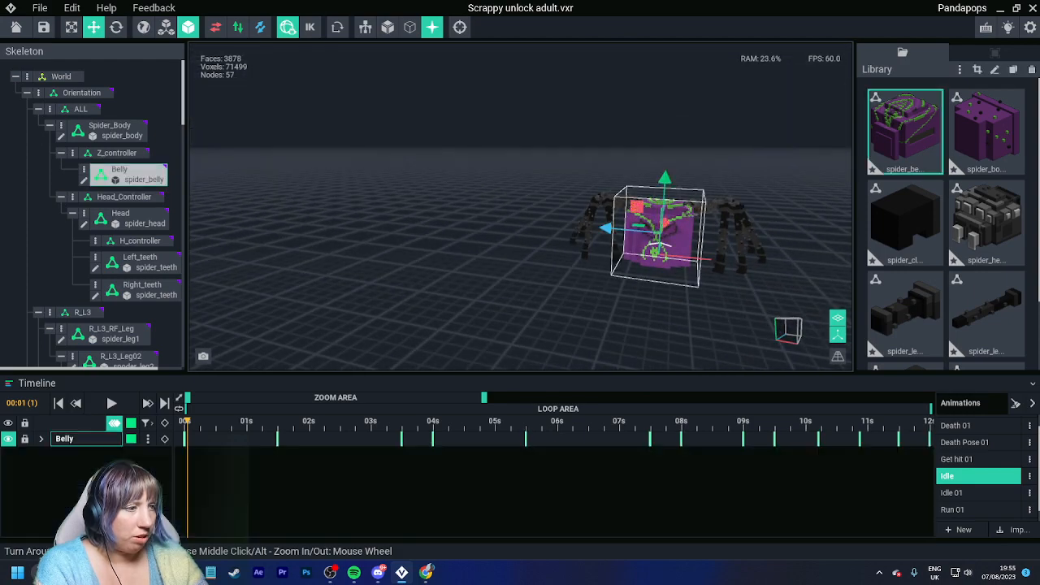
double_click(658, 247)
right_click_drag(651, 379, 657, 388)
scroll(675, 392, "up", 5)
middle_click_drag(691, 395, 427, 340)
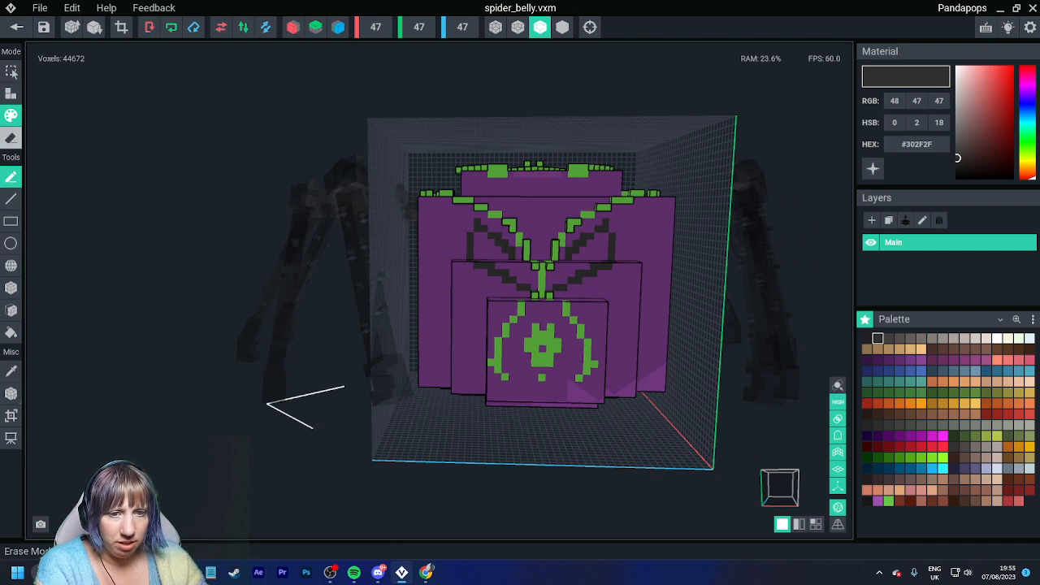
- Erase single voxels at both upper corners of the widest plate on the belly's rear
left_click(11, 138)
left_click(10, 287)
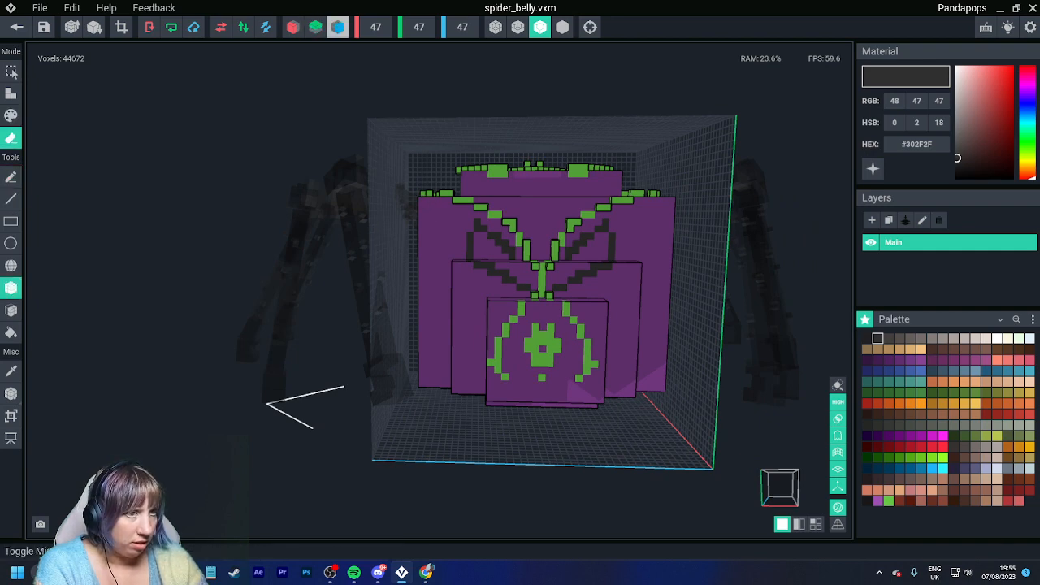
left_click(338, 27)
left_click(422, 199)
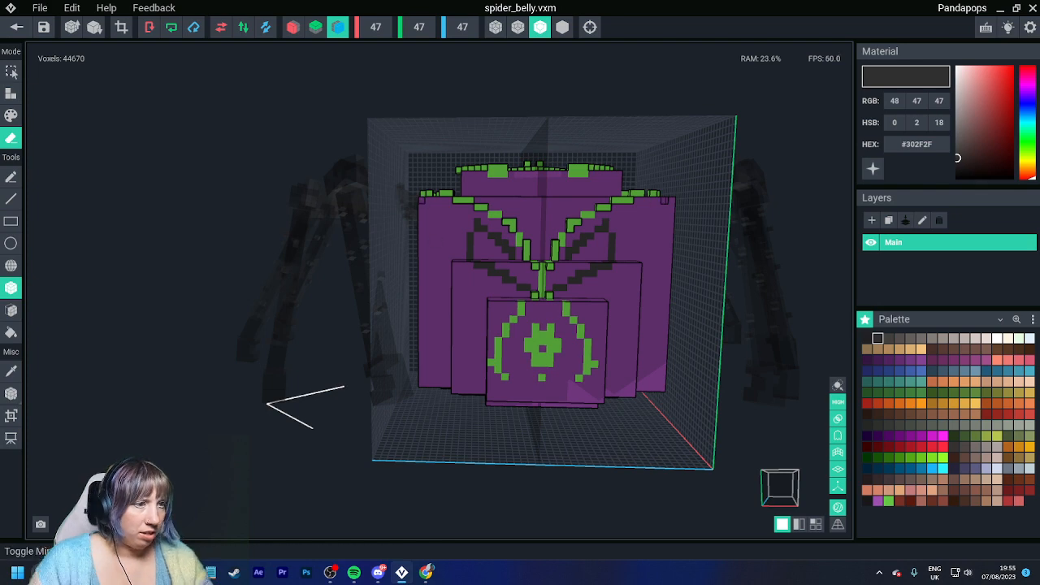
left_click(338, 27)
left_click(422, 201)
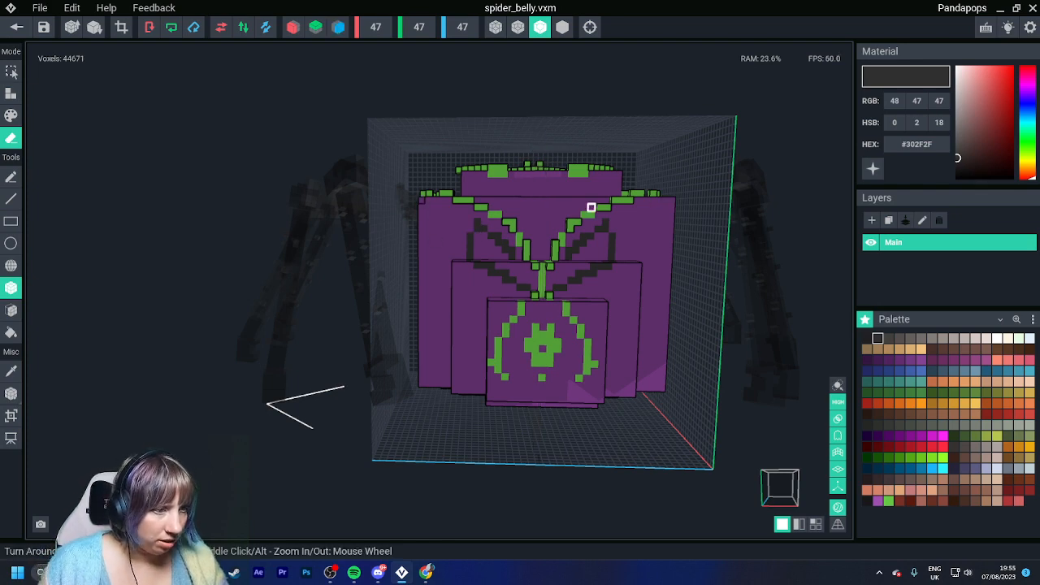
left_click(671, 201)
- Erase the one-voxel-wide vertical edge columns down both sides of the belly's widest rear plate
scroll(653, 300, "up", 3)
middle_click_drag(702, 211, 652, 210)
left_click(610, 163)
left_click_drag(610, 163, 601, 409)
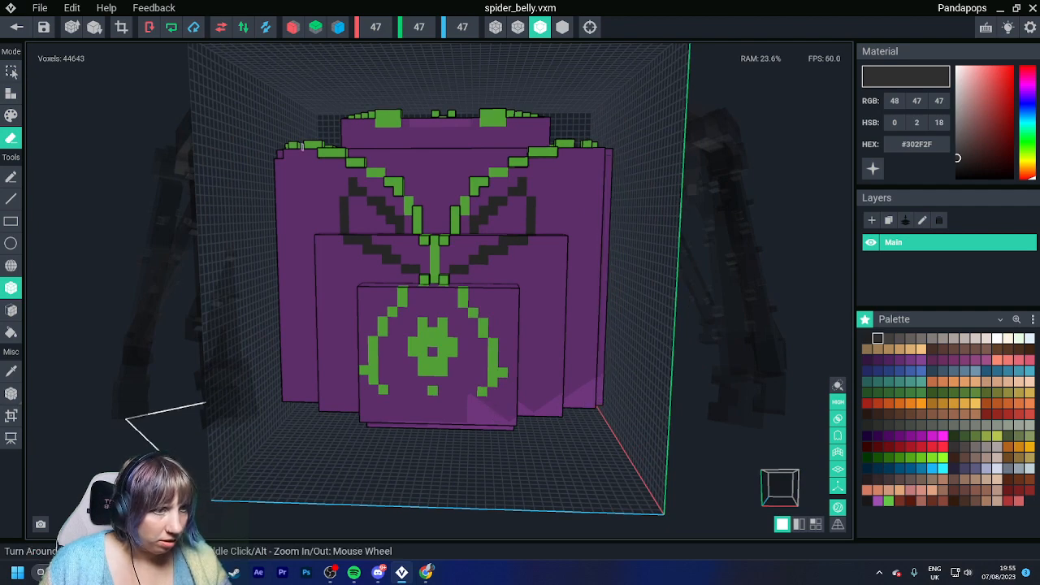
left_click_drag(278, 163, 286, 403)
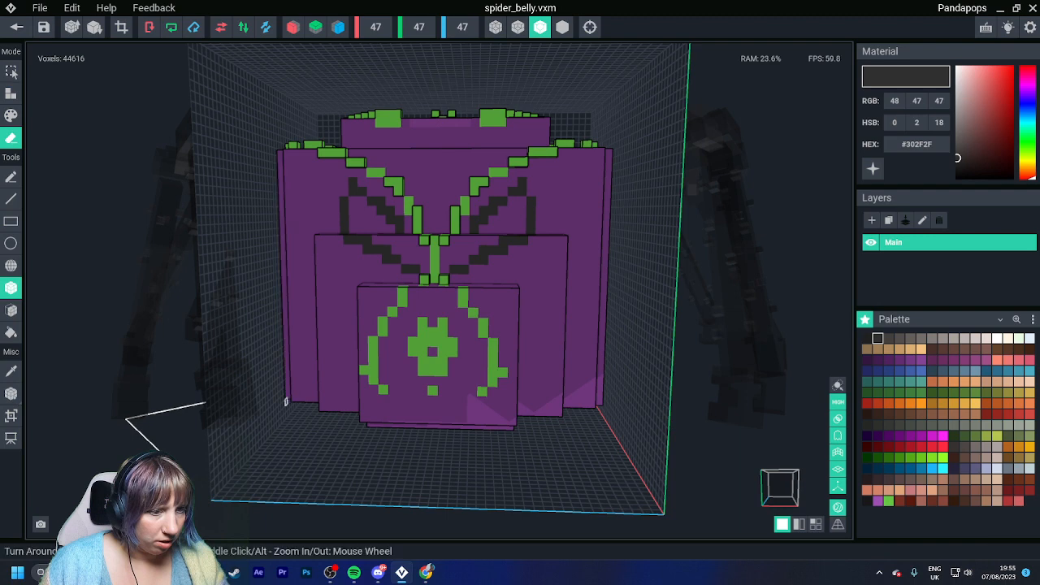
- Erase one more voxel at each corner of the widest rear plate, just inside the trimmed edges
right_click_drag(295, 397, 601, 414)
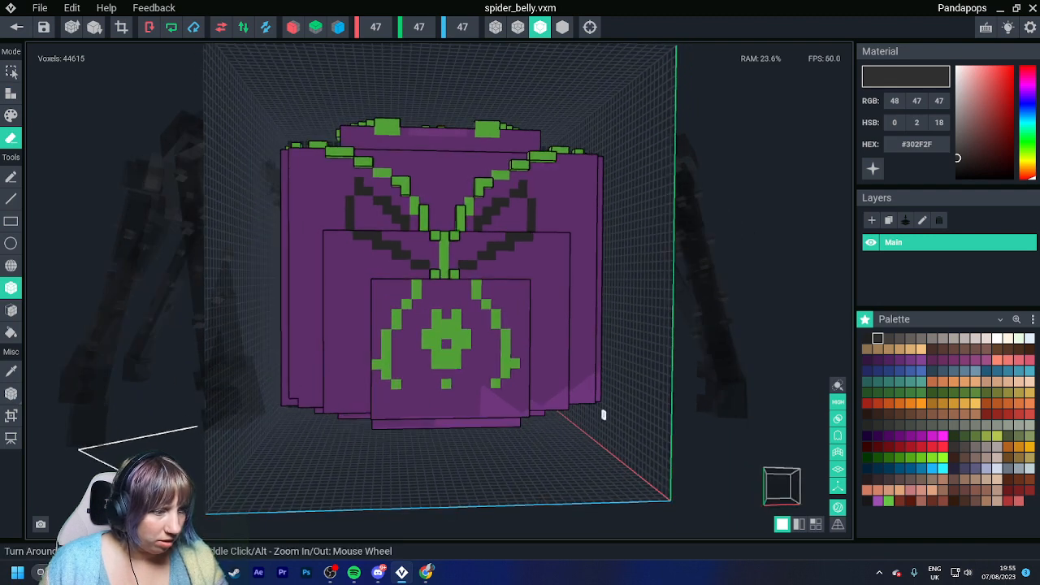
left_click(593, 158)
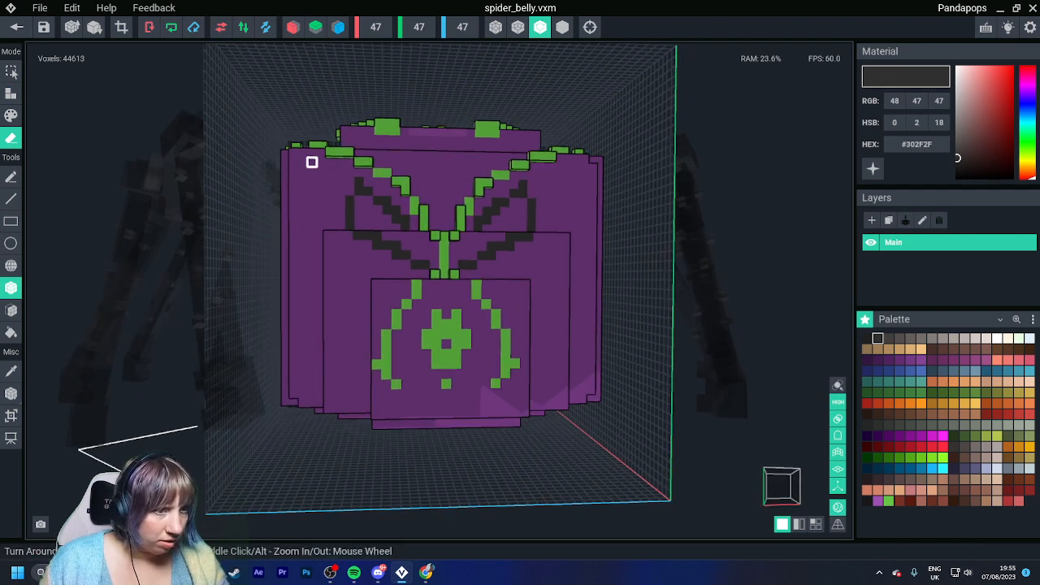
left_click(294, 152)
- Erase 3 × 3 voxel blocks from the lower corners of the middle and the smallest rear plates of the belly
left_click(327, 409)
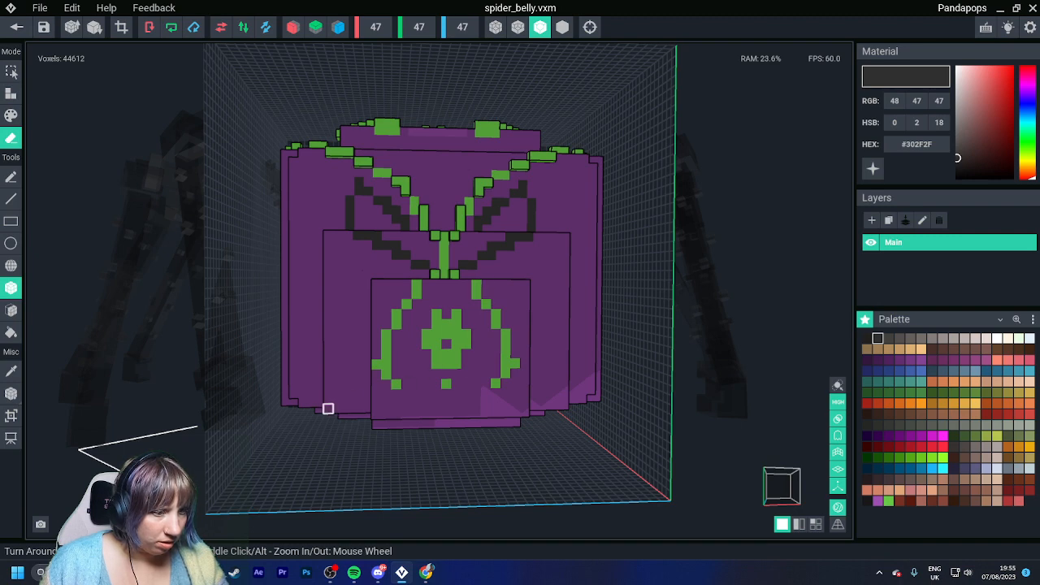
mouse_move(328, 409)
left_mouse_down()
mouse_move(348, 389)
mouse_move(338, 398)
left_mouse_up()
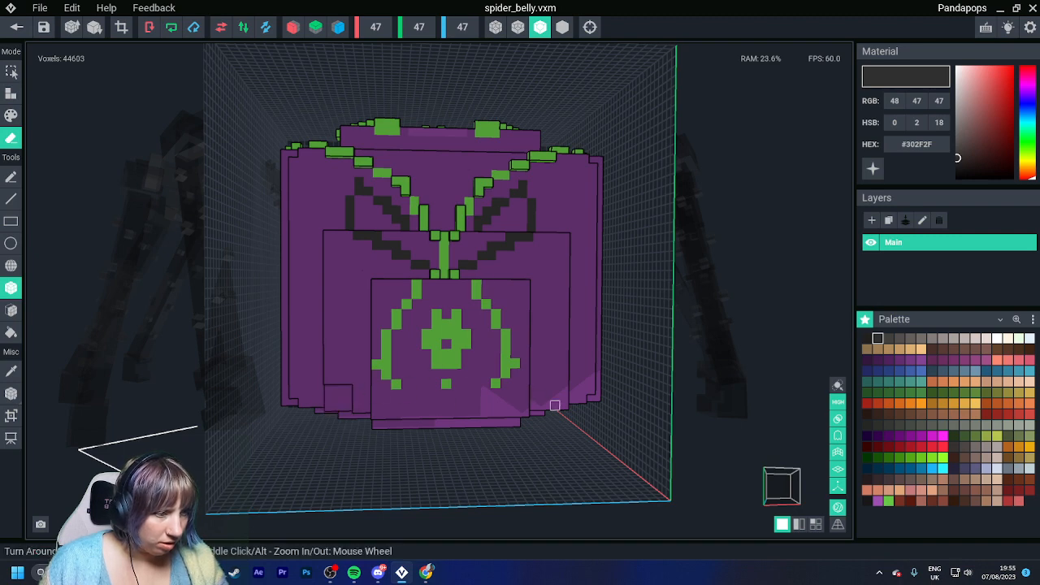
left_click_drag(560, 402, 555, 396)
scroll(485, 410, "down", 3)
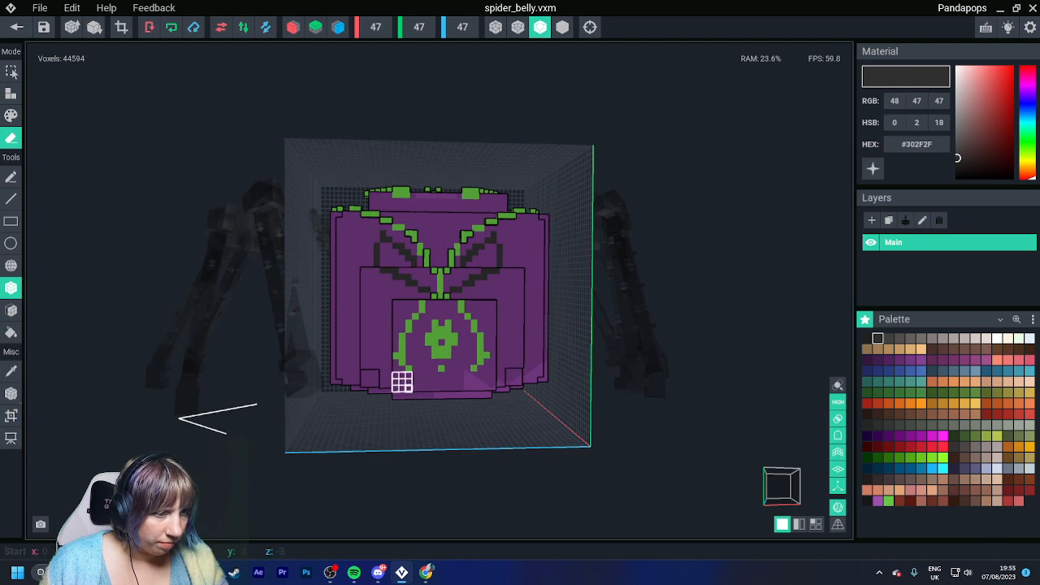
left_click_drag(490, 372, 482, 380)
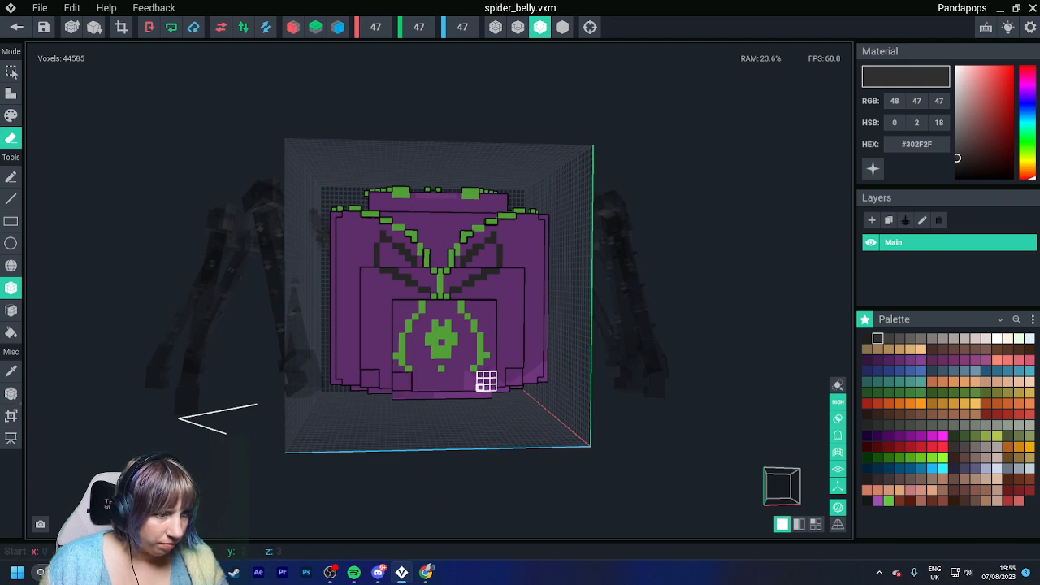
- Round the lower corners of the smallest rear plate by erasing a few more voxels beside each notch
scroll(483, 382, "up", 2)
scroll(462, 396, "up", 3)
left_click_drag(387, 360, 388, 369)
left_click_drag(495, 360, 493, 370)
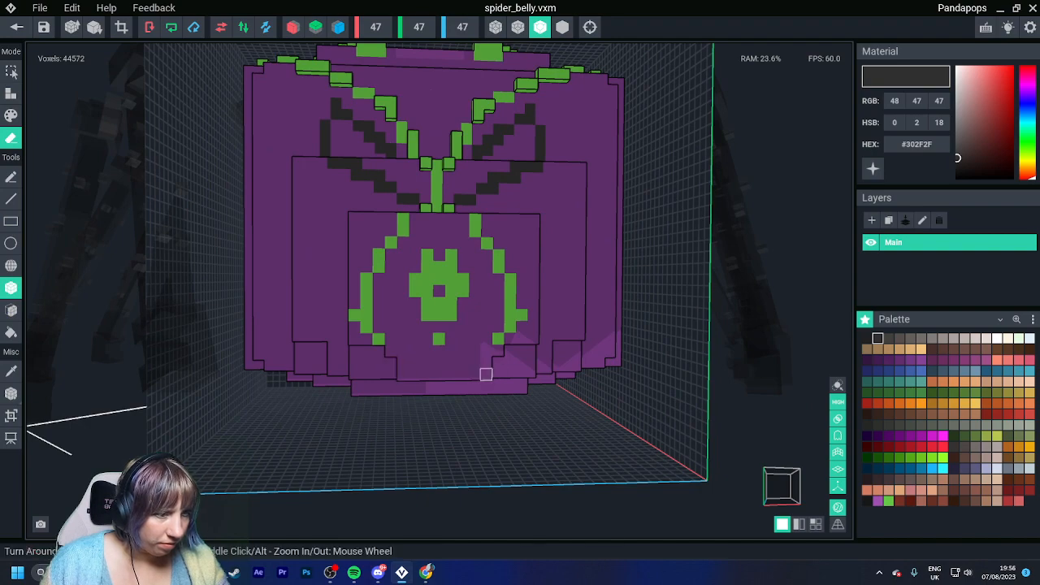
left_click(402, 376)
scroll(453, 399, "down", 5)
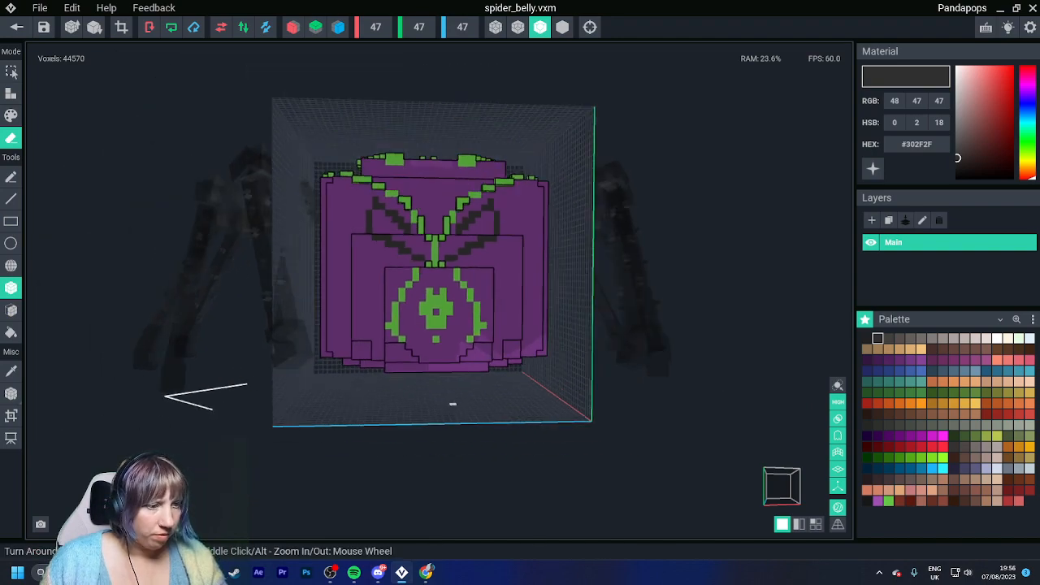
scroll(426, 386, "up", 4)
scroll(430, 390, "down", 5)
mouse_move(423, 381)
right_mouse_down()
mouse_move(430, 390)
mouse_move(417, 381)
right_mouse_up()
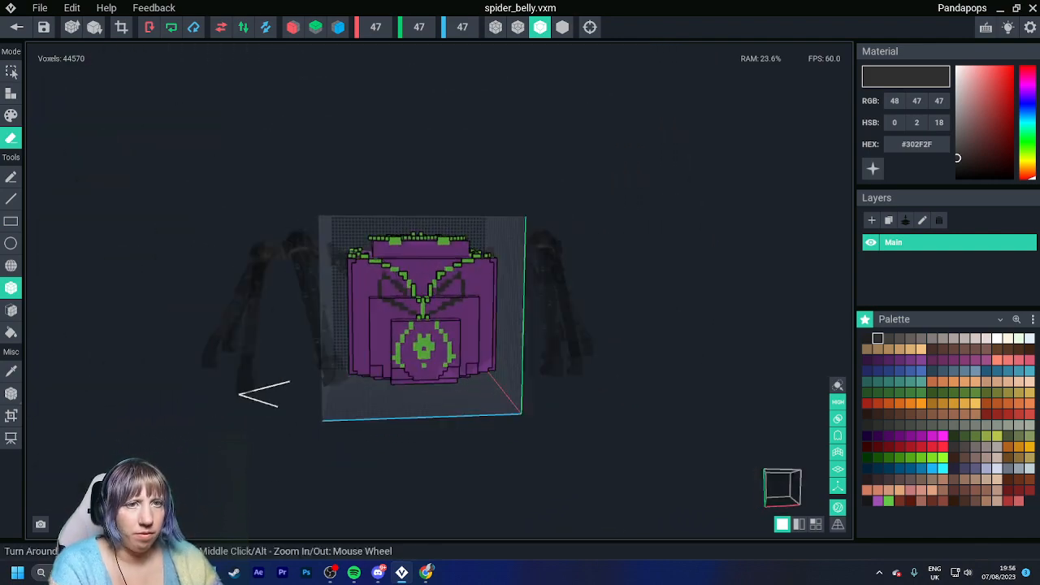
- Return to the full spider rig and examine the reshaped belly from the front and from above
left_click(16, 28)
left_click(406, 209)
mouse_move(497, 231)
right_mouse_down()
mouse_move(483, 257)
mouse_move(497, 231)
right_mouse_up()
scroll(499, 231, "down", 5)
scroll(498, 231, "up", 5)
scroll(497, 268, "up", 2)
right_click_drag(497, 308, 496, 276)
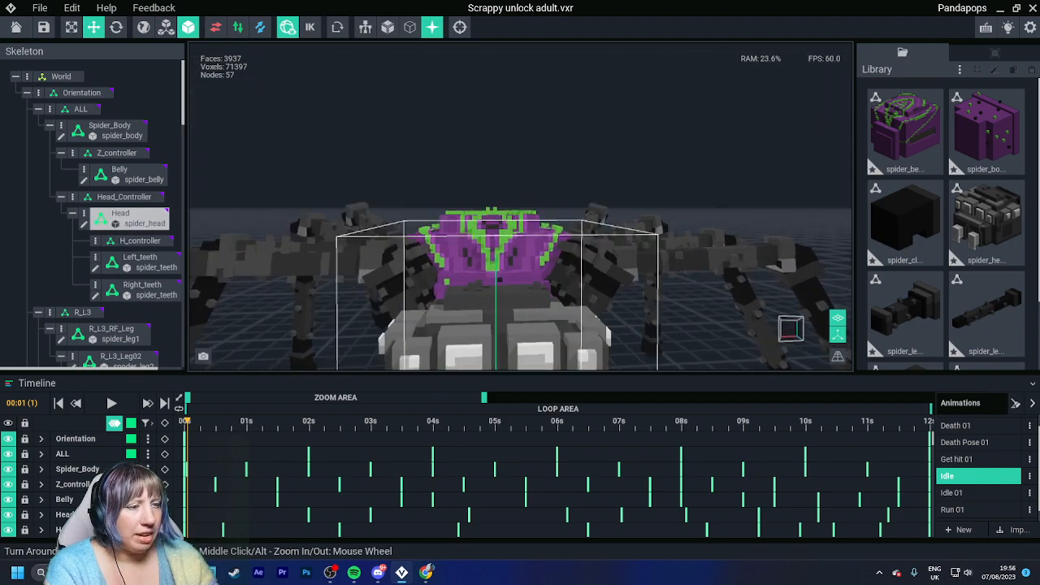
middle_click_drag(496, 325, 451, 269)
scroll(500, 333, "down", 2)
scroll(498, 329, "down", 2)
right_click_drag(497, 325, 493, 346)
left_click(491, 333)
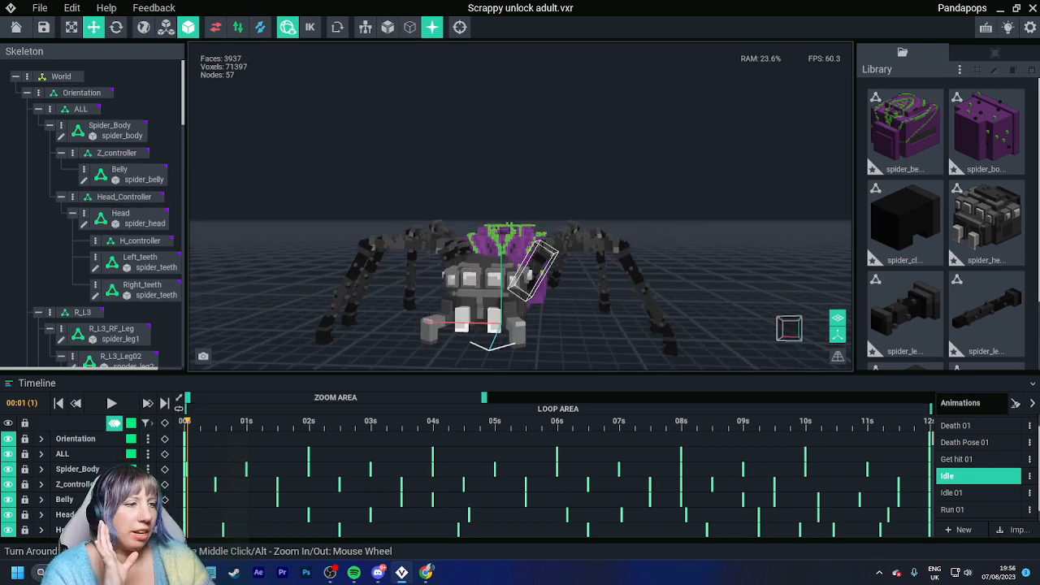
right_click_drag(556, 265, 531, 315)
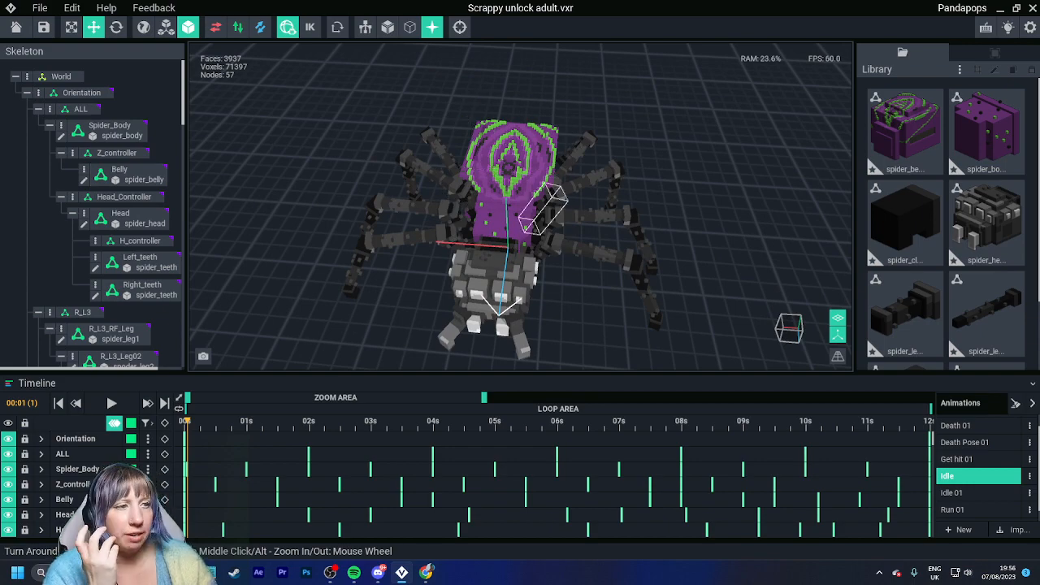
- Review the body and belly colours against the legs and head from several angles, and save the rig
scroll(455, 260, "up", 5)
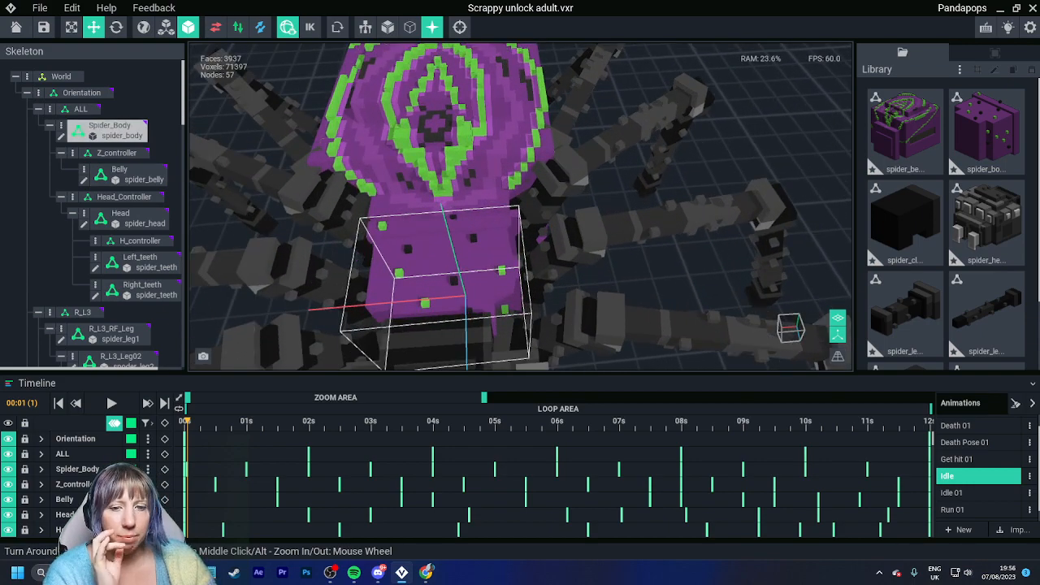
scroll(455, 260, "down", 3)
scroll(546, 253, "down", 3)
right_click_drag(545, 253, 546, 219)
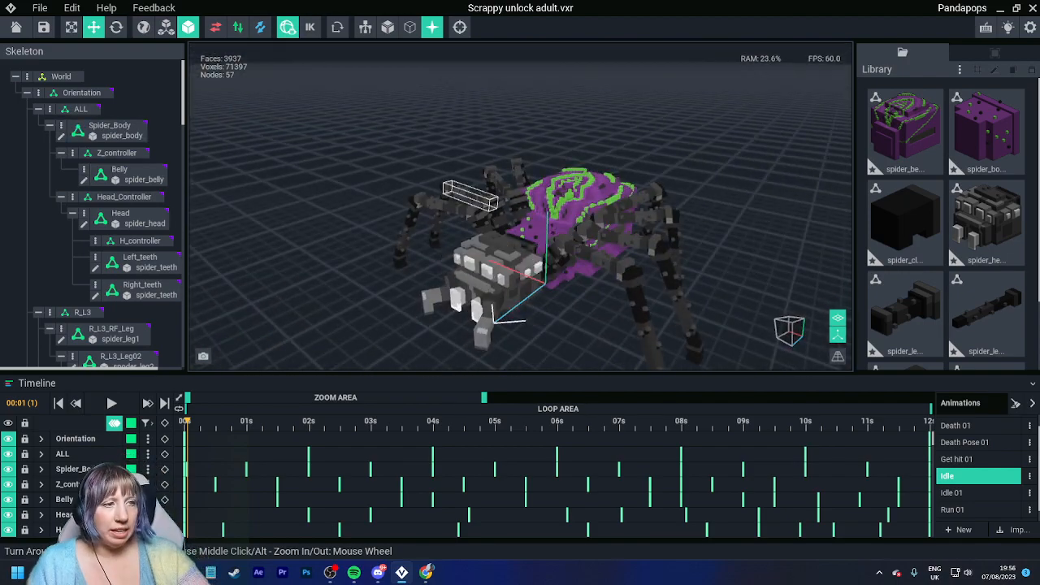
right_click_drag(488, 203, 553, 249)
right_click_drag(414, 220, 399, 240)
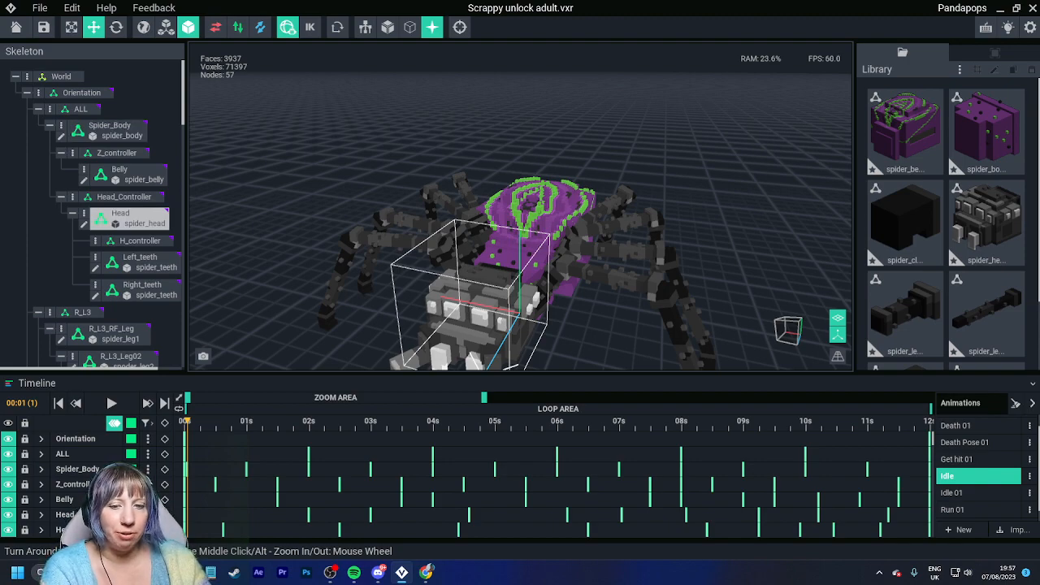
right_click_drag(560, 268, 564, 267)
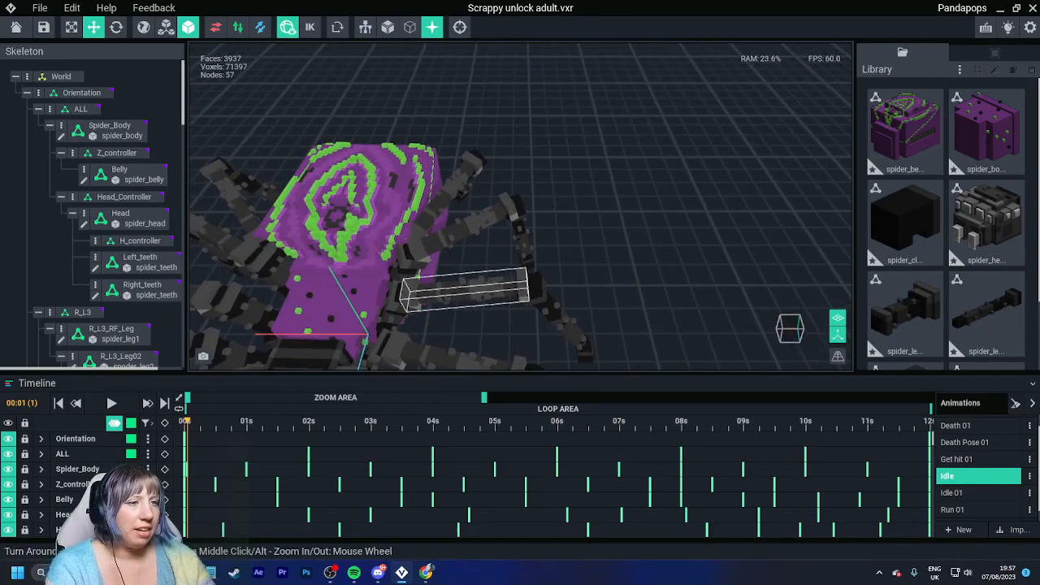
right_click_drag(483, 286, 472, 278)
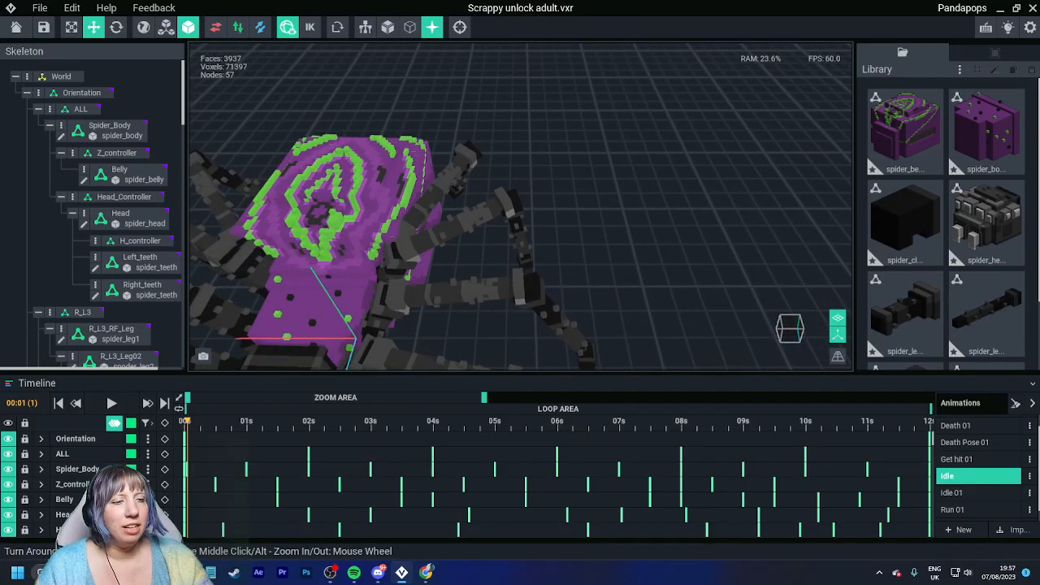
right_click_drag(561, 266, 562, 265)
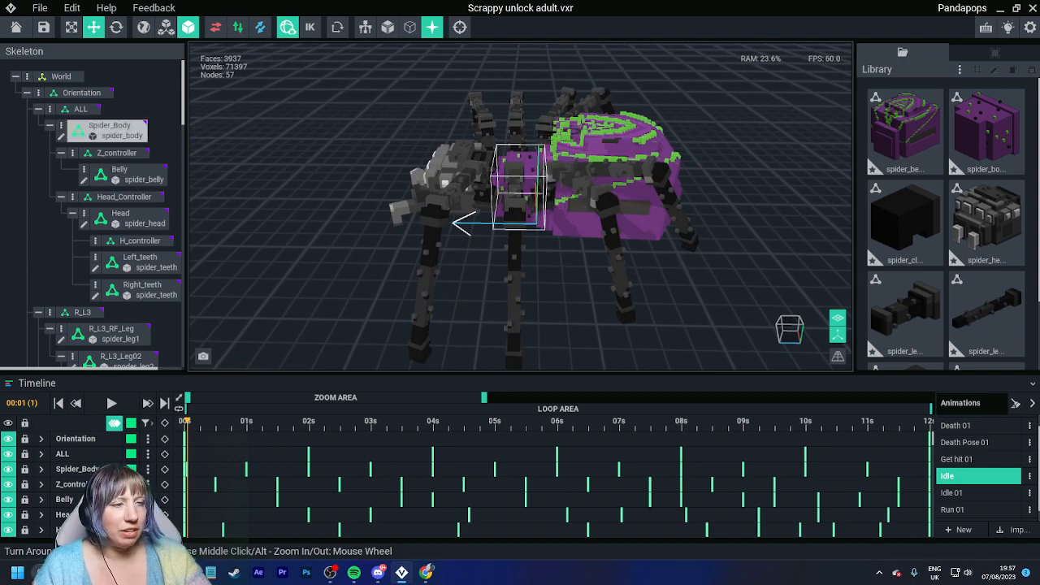
right_click_drag(562, 265, 571, 266)
right_click_drag(570, 267, 578, 269)
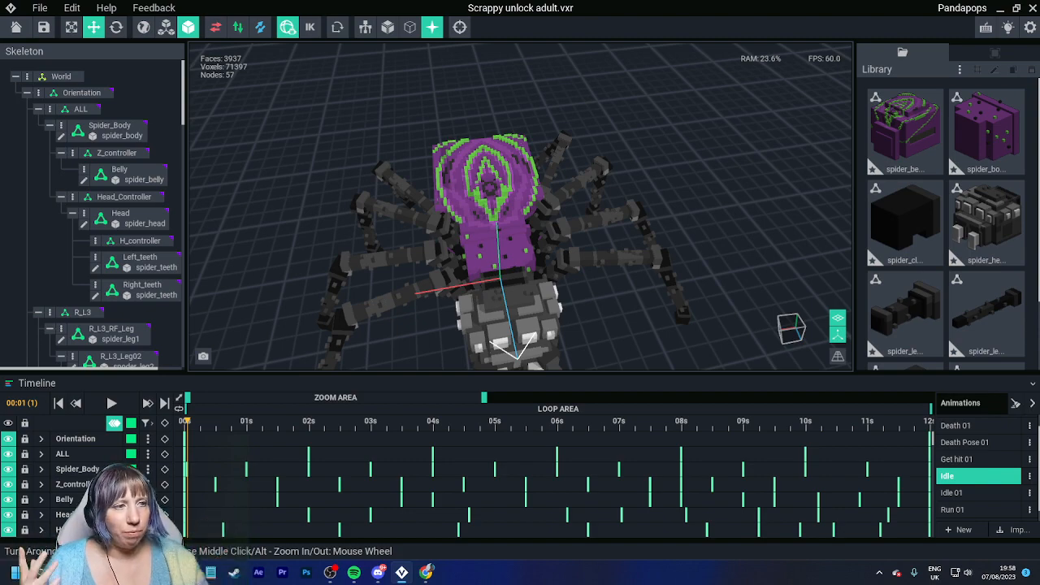
right_click_drag(525, 200, 524, 201)
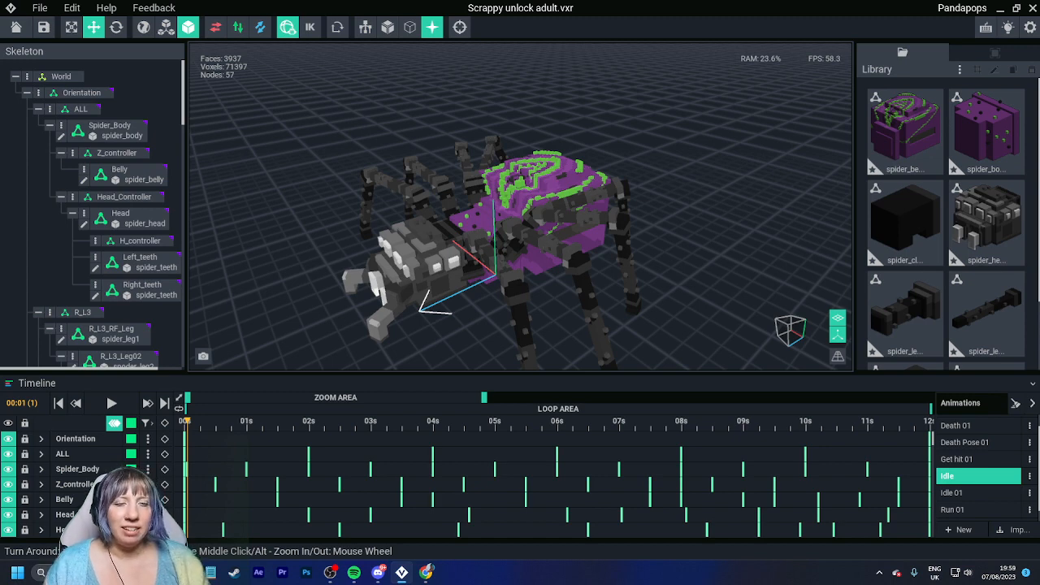
key("ctrl+s")
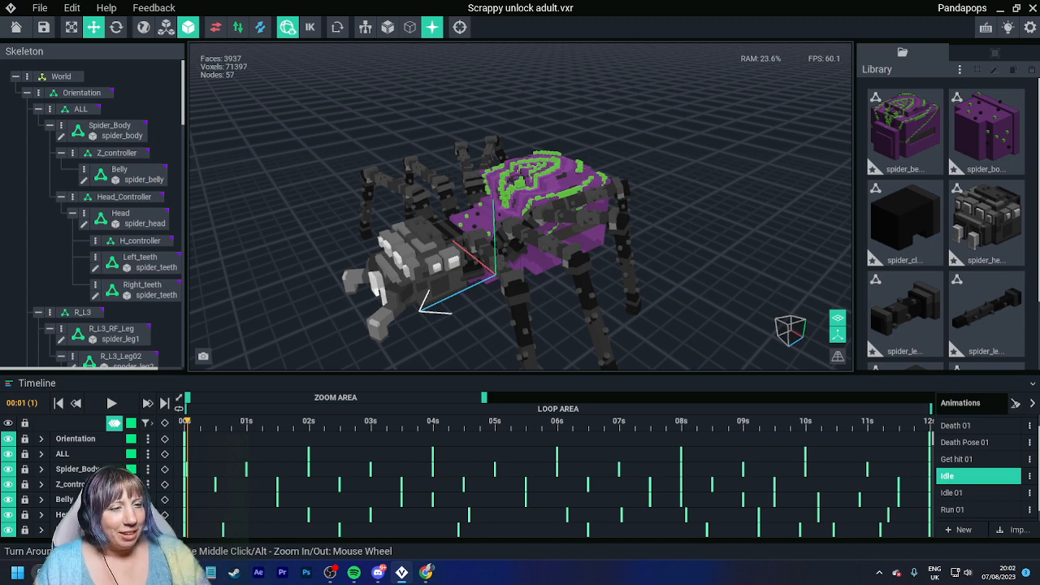
- Open the first segment of the front left leg, spider_leg1, for voxel editing
scroll(453, 295, "up", 5)
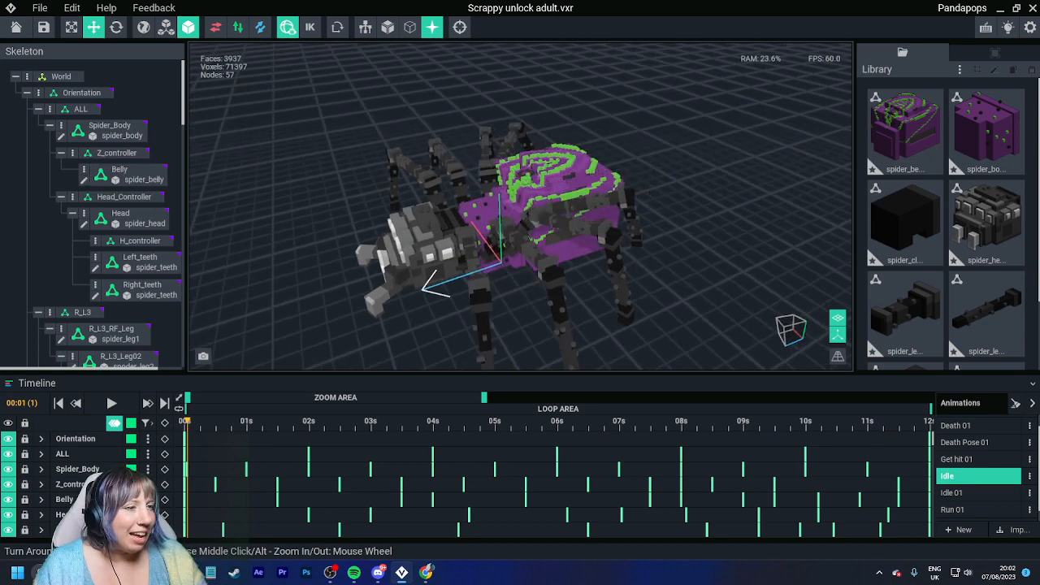
scroll(454, 296, "up", 3)
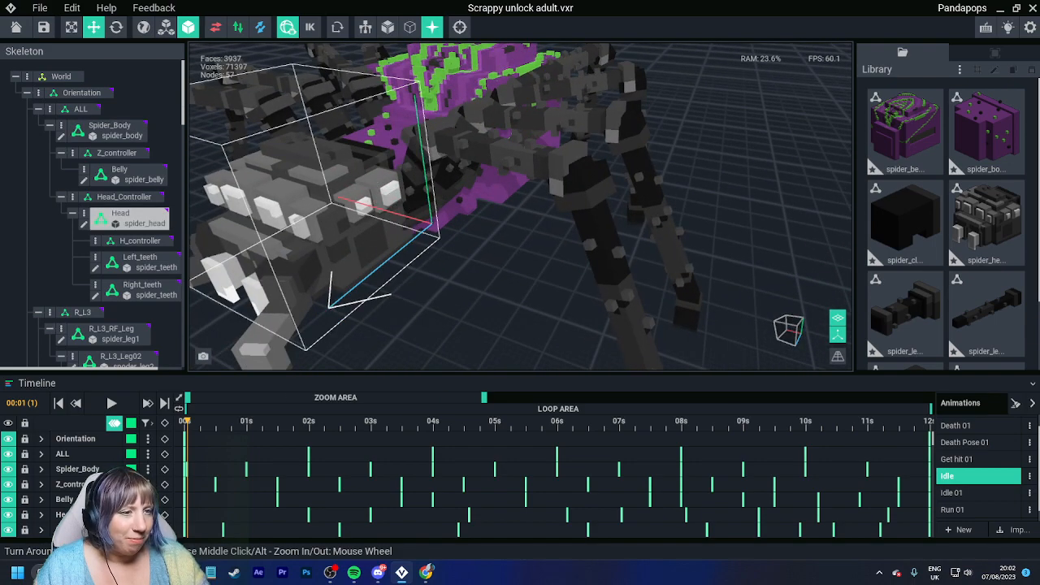
left_click(440, 192)
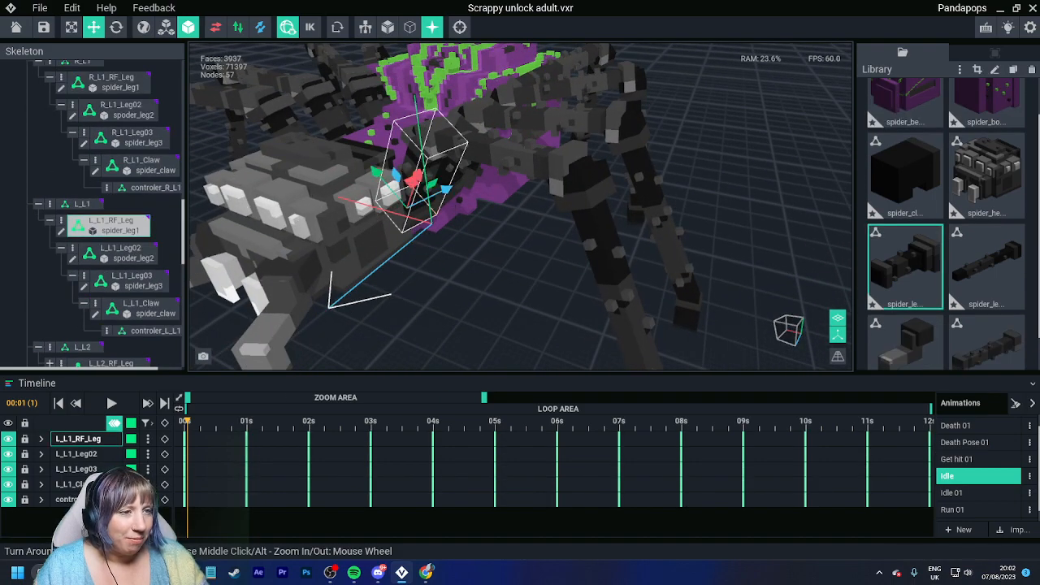
double_click(437, 180)
right_click_drag(438, 181, 457, 187)
scroll(456, 187, "up", 1)
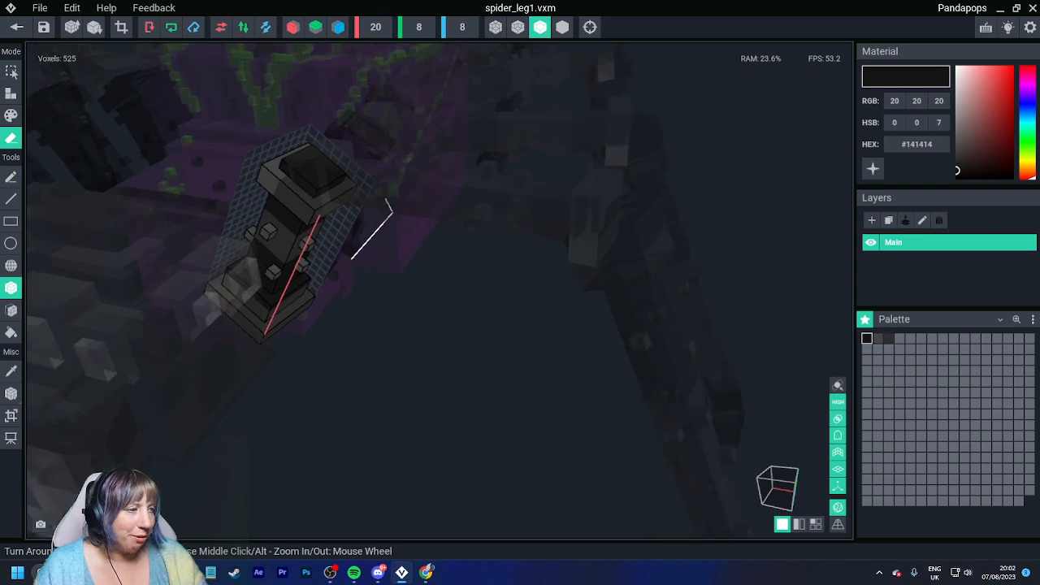
- Load the "Scrappy colours" PNG as the leg segment's palette
left_click(1033, 319)
left_click(982, 352)
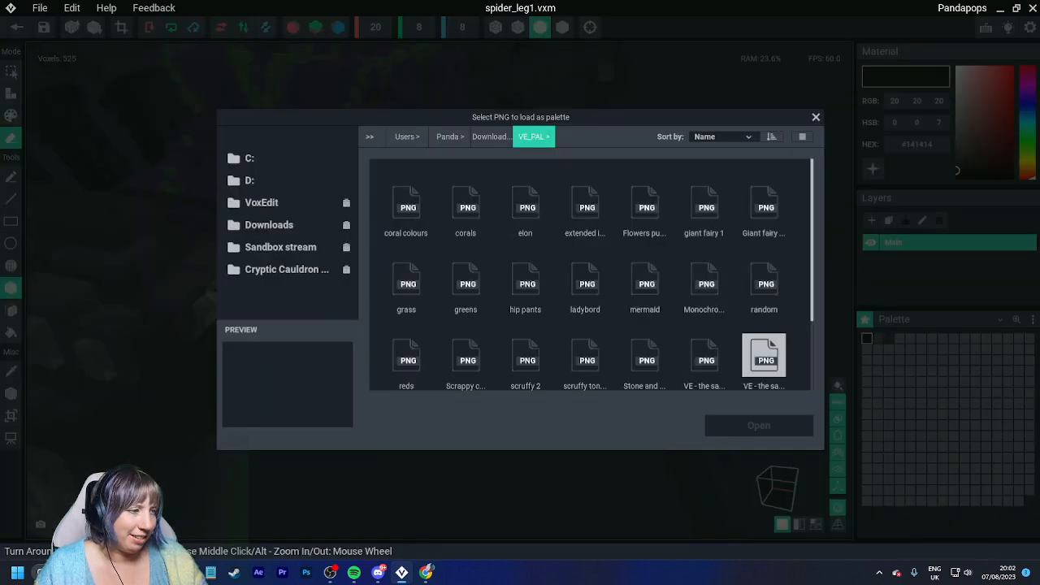
left_click(465, 360)
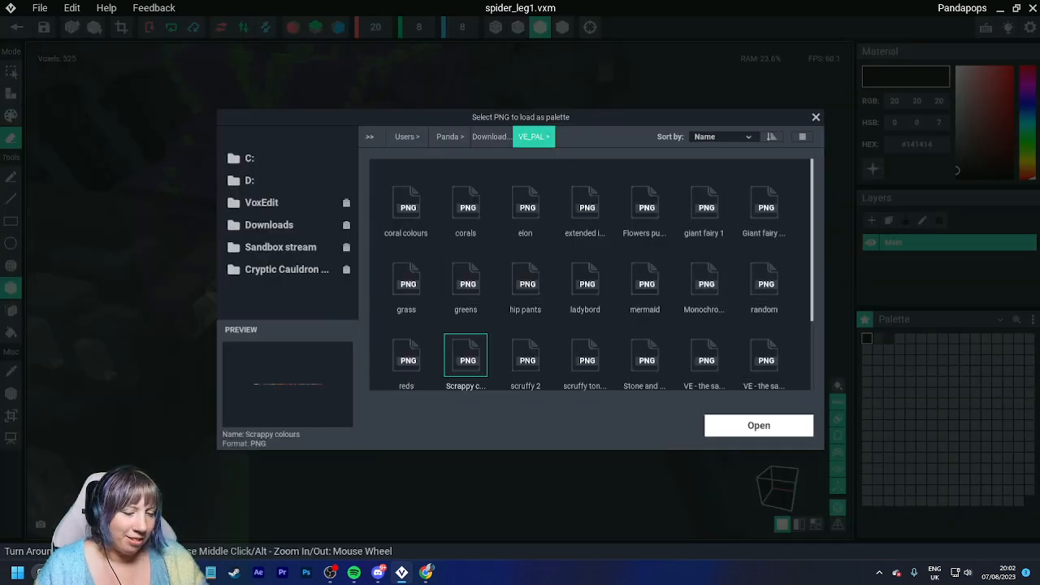
left_click(759, 426)
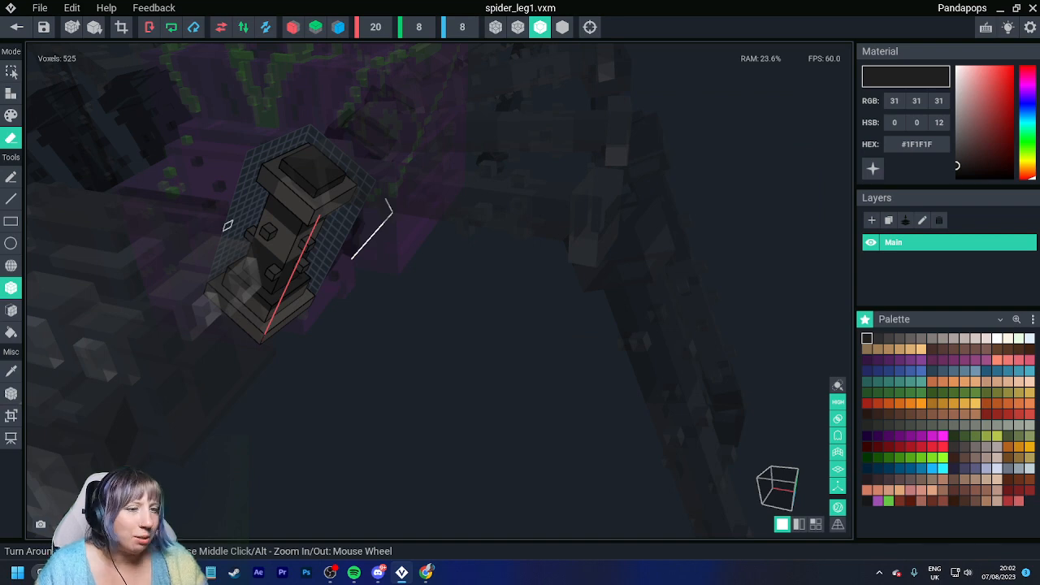
- Fill the main surfaces and end caps of the spider_leg1 segment with purple #743983
scroll(236, 276, "up", 3)
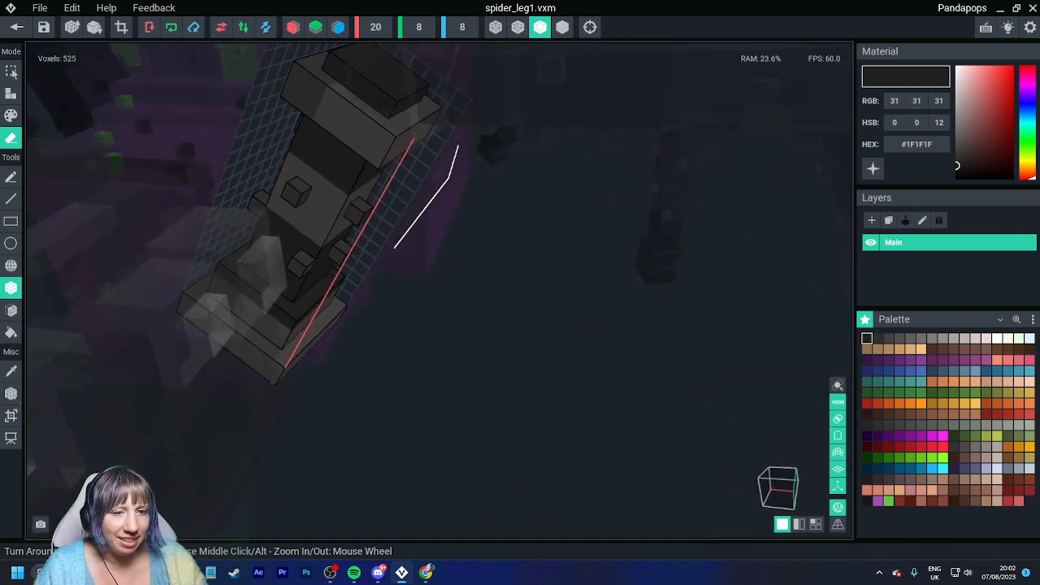
left_click(12, 332)
left_click(11, 116)
left_click(244, 301)
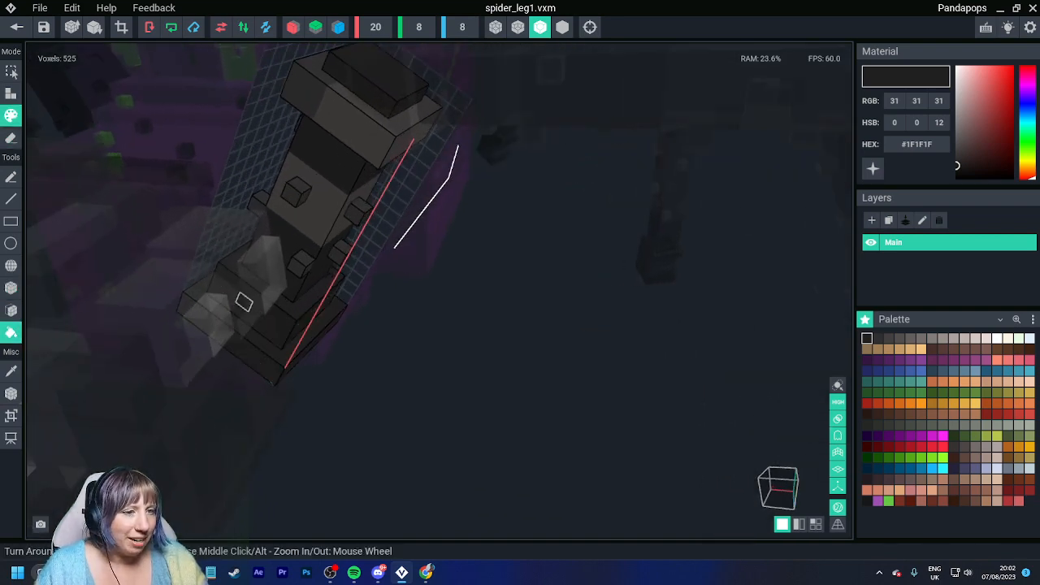
left_click(910, 360)
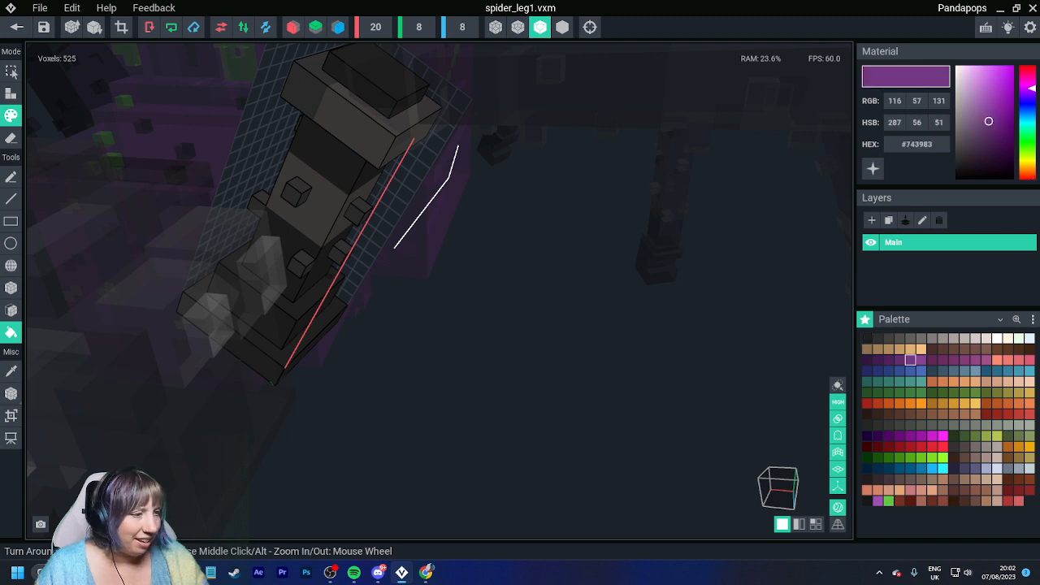
left_click(253, 323)
left_click(240, 313)
left_click(314, 213)
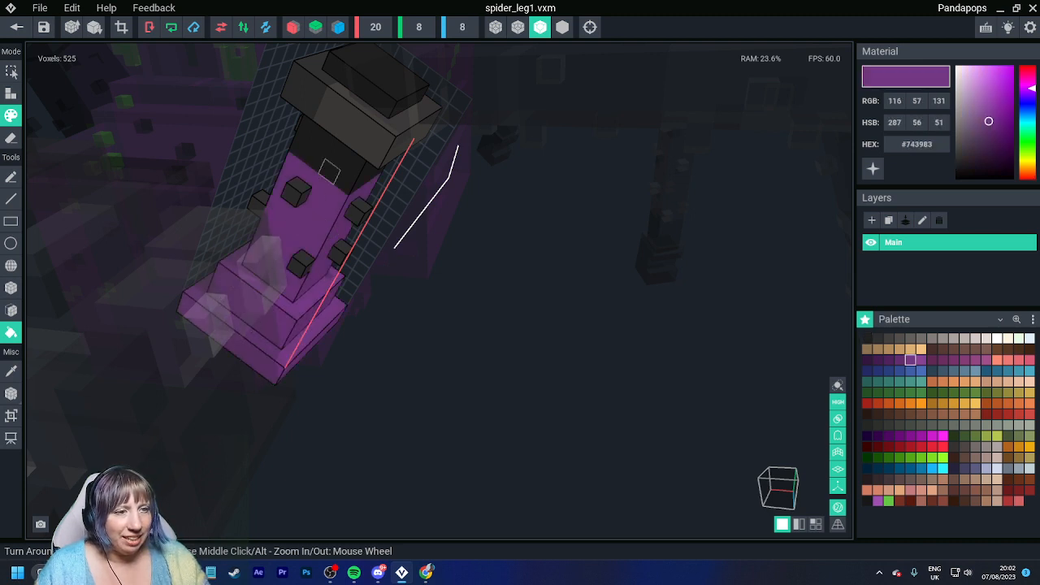
left_click(330, 166)
left_click(364, 128)
left_click(361, 70)
- Recolour the small dark bumps on all sides of the spider_leg1 segment green #65C744
right_click_drag(251, 274, 252, 274)
left_click(888, 501)
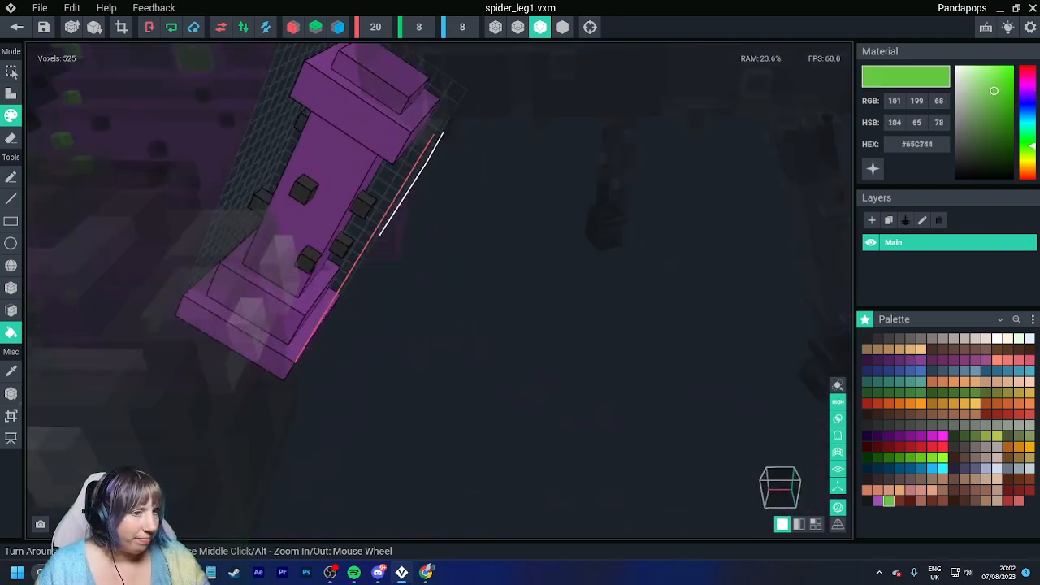
left_click(308, 258)
left_click(303, 189)
left_click(262, 197)
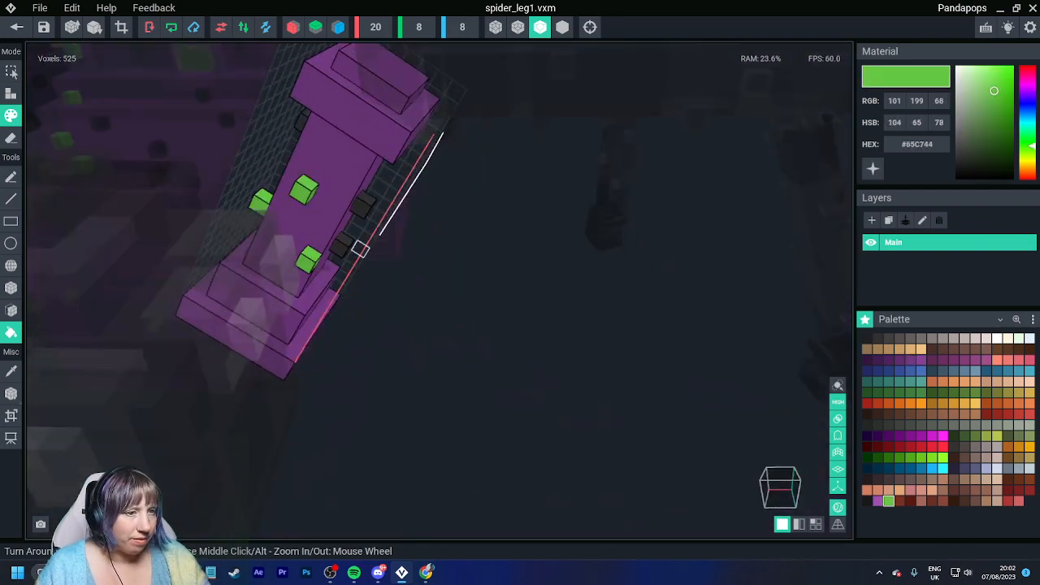
left_click(342, 246)
left_click(361, 207)
right_click_drag(360, 207, 364, 315)
left_click(344, 169)
right_click_drag(344, 170, 363, 278)
scroll(356, 271, "down", 4)
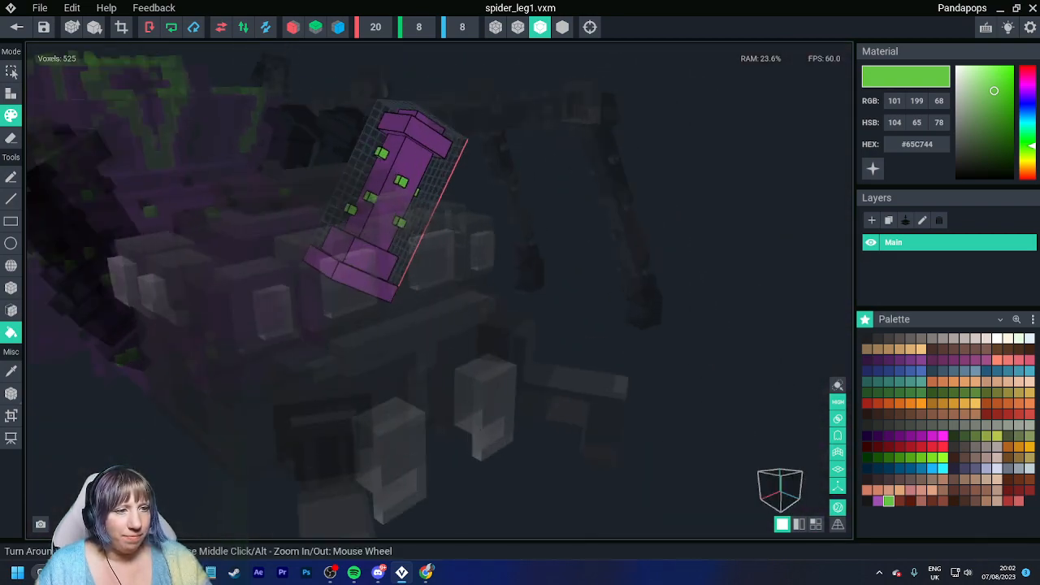
- Save the recoloured first leg segment and return to the full spider rig, viewing the front left leg
left_click(16, 26)
left_click(407, 208)
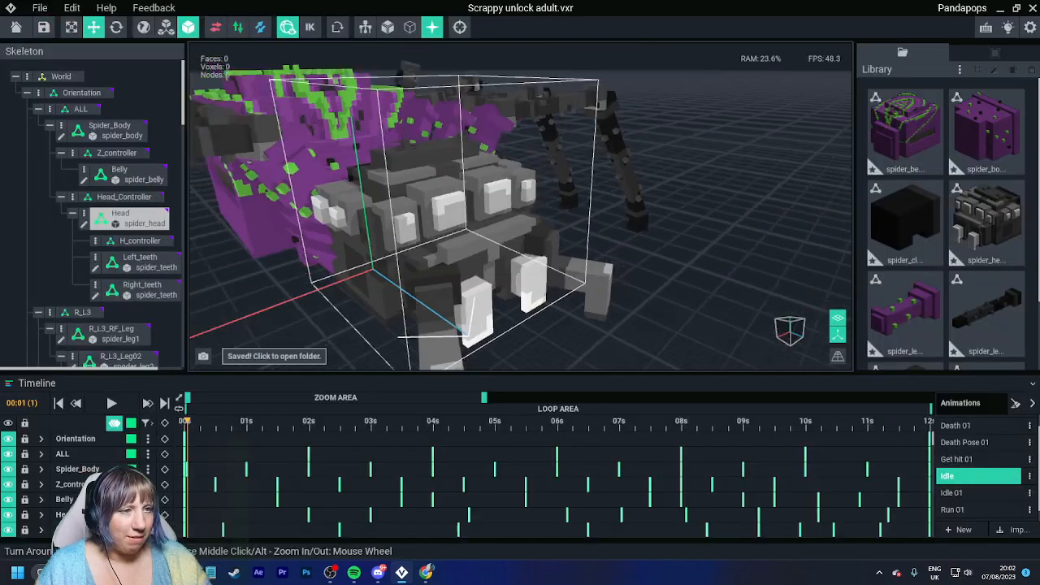
scroll(480, 257, "down", 4)
mouse_move(512, 255)
right_mouse_down()
mouse_move(431, 248)
mouse_move(496, 255)
right_mouse_up()
scroll(469, 260, "up", 4)
scroll(485, 258, "up", 3)
scroll(487, 255, "down", 3)
middle_click_drag(497, 255, 476, 232)
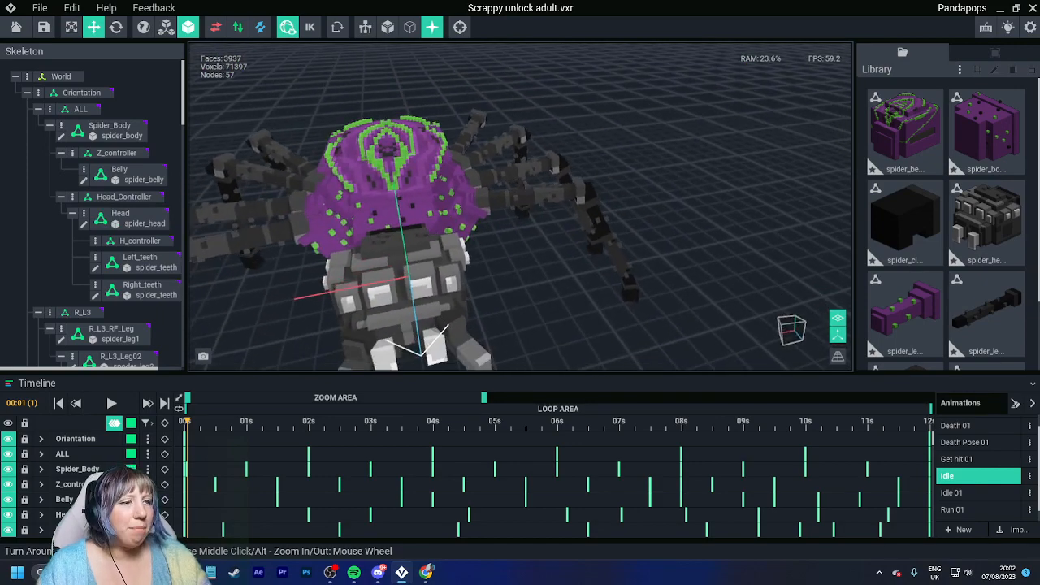
- Open the front left leg's second segment, spoder_leg2, for voxel editing and load the "Scrappy colours" PNG as its palette
left_click(528, 196)
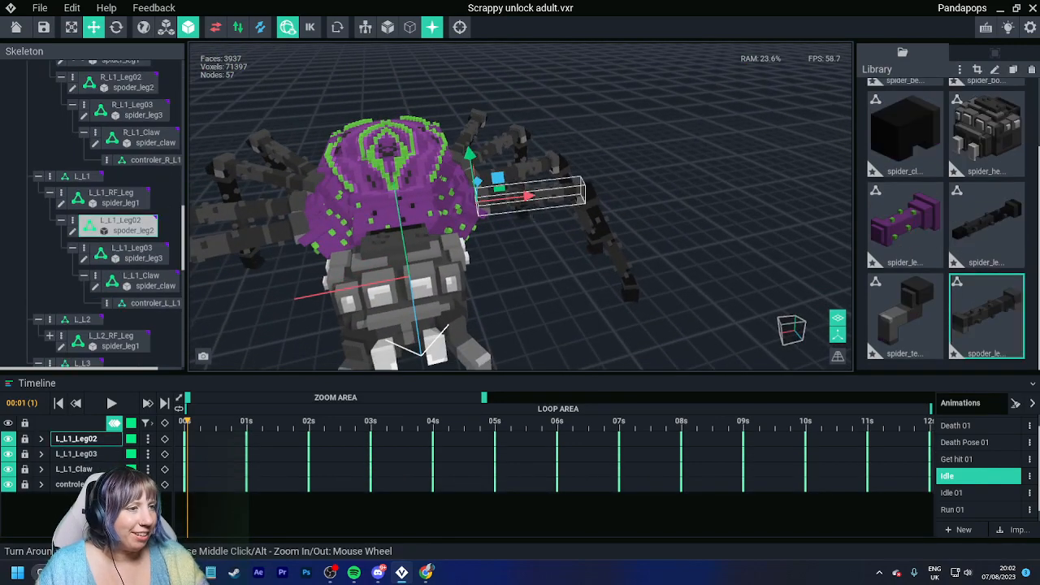
double_click(530, 197)
left_click(1033, 319)
left_click(983, 353)
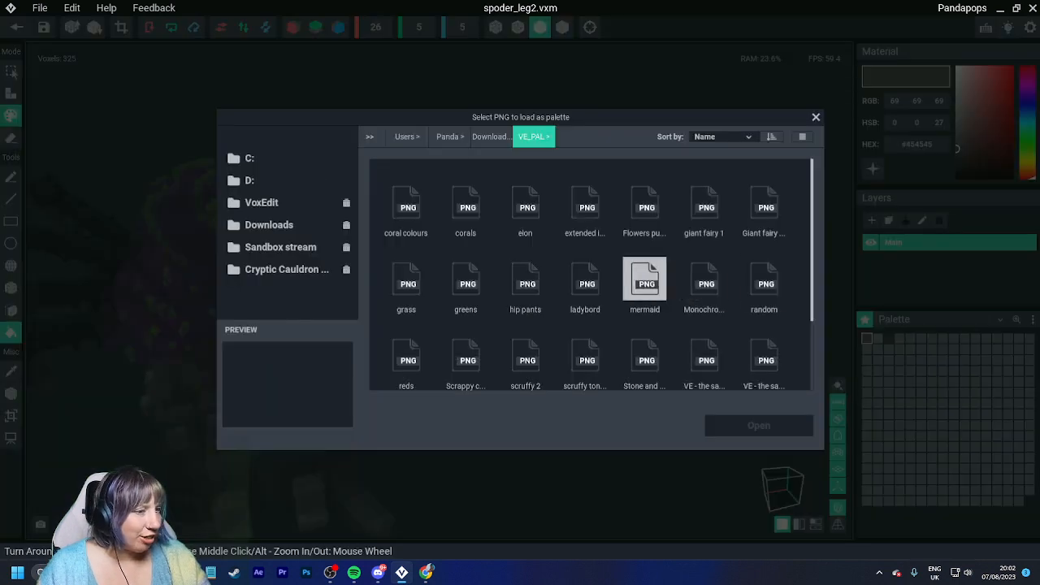
left_click(466, 360)
left_click(759, 425)
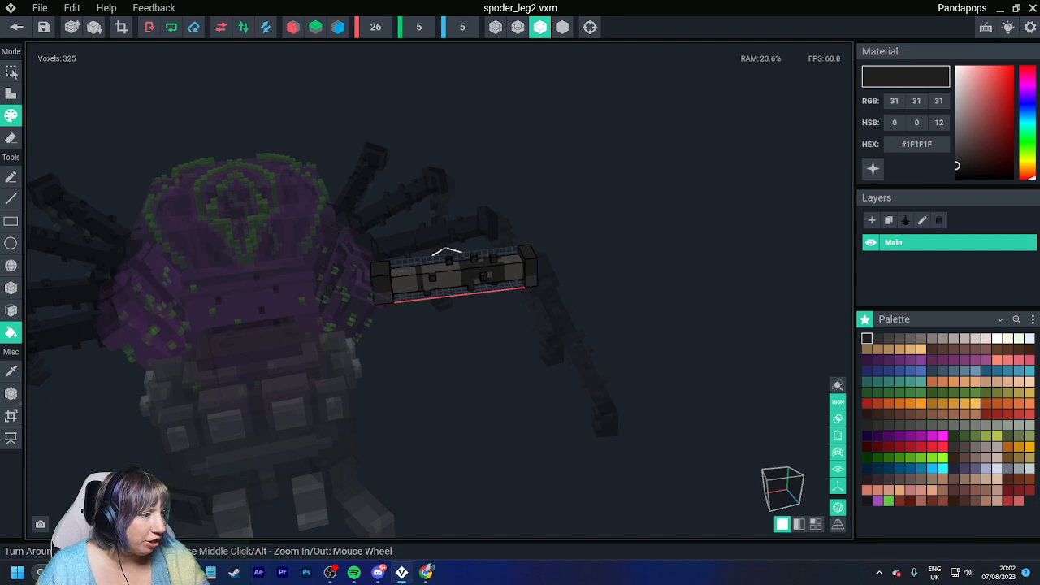
- Fill the shaft and both end blocks of the spoder_leg2 segment with purple #743983
left_click(921, 360)
left_click(911, 361)
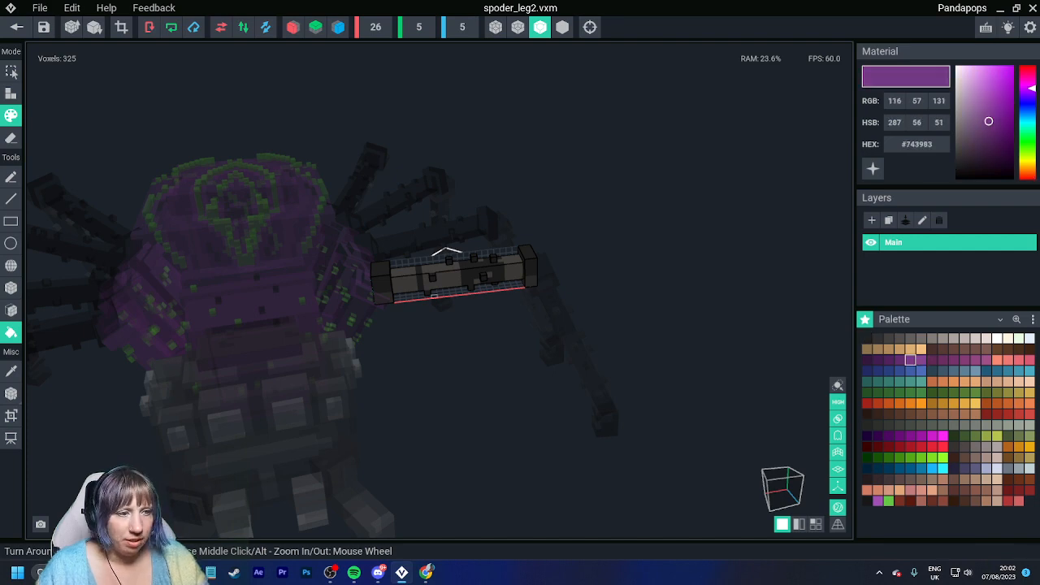
left_click(407, 284)
left_click(387, 278)
left_click(447, 281)
left_click(417, 278)
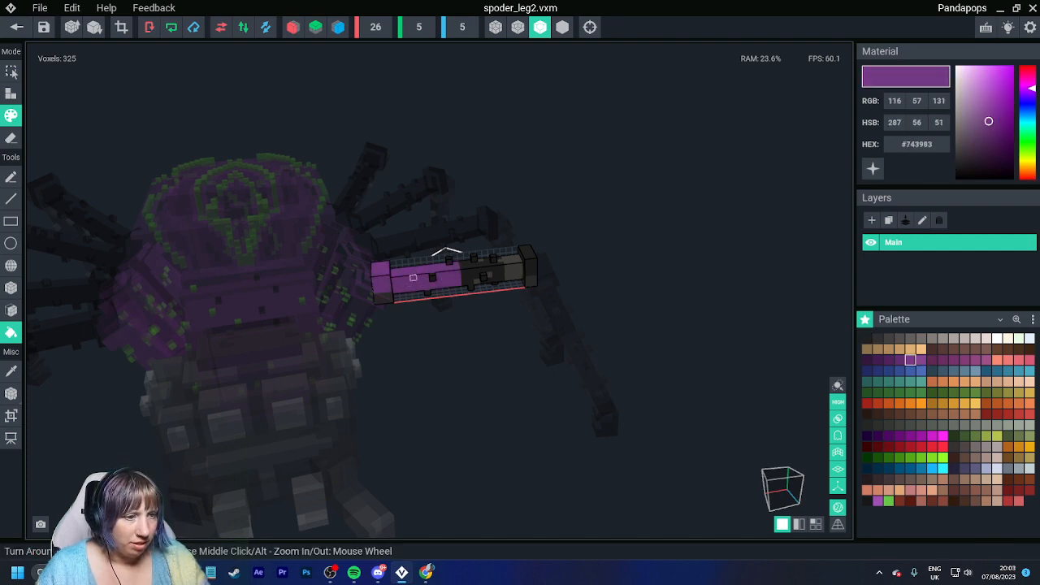
right_click_drag(410, 279, 560, 263)
scroll(495, 282, "up", 3)
left_click(522, 281)
left_click(624, 272)
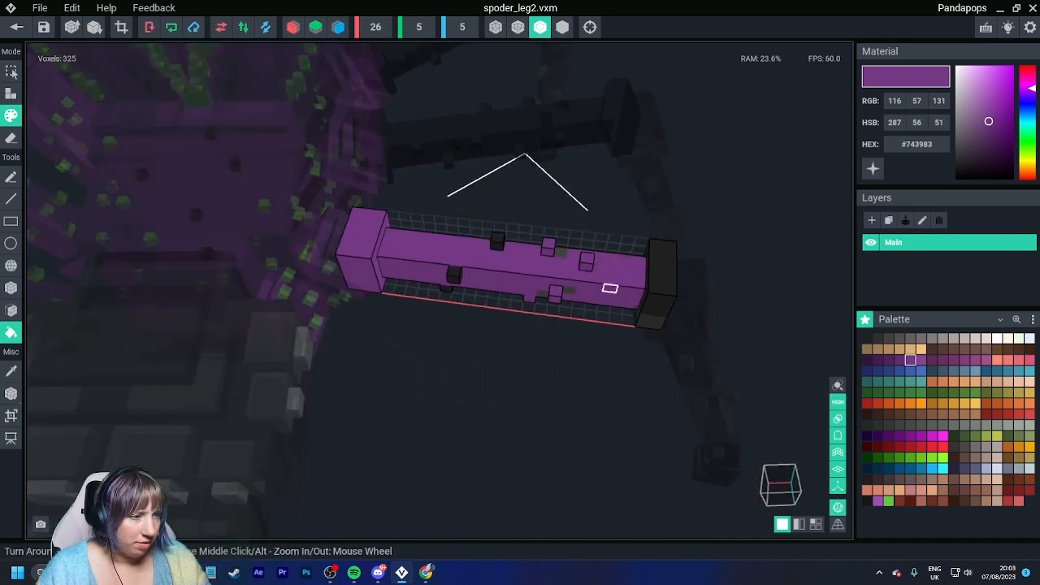
left_click(667, 268)
right_click_drag(653, 297, 643, 303)
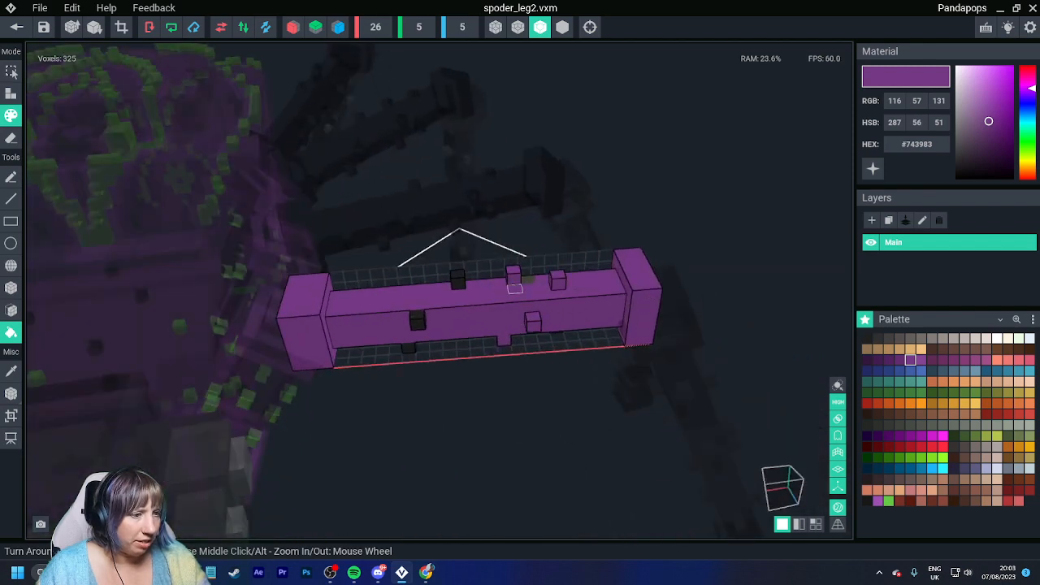
- Recolour the bumps on the front, top and underside of the spoder_leg2 segment green #65C744, one box at a time
right_click_drag(515, 286, 541, 301)
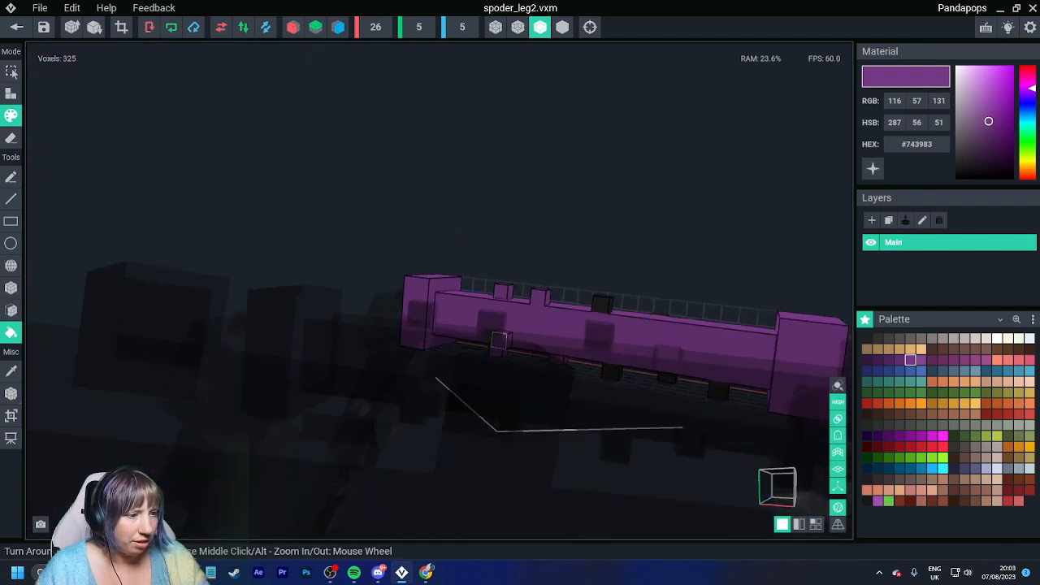
right_click_drag(500, 340, 478, 352)
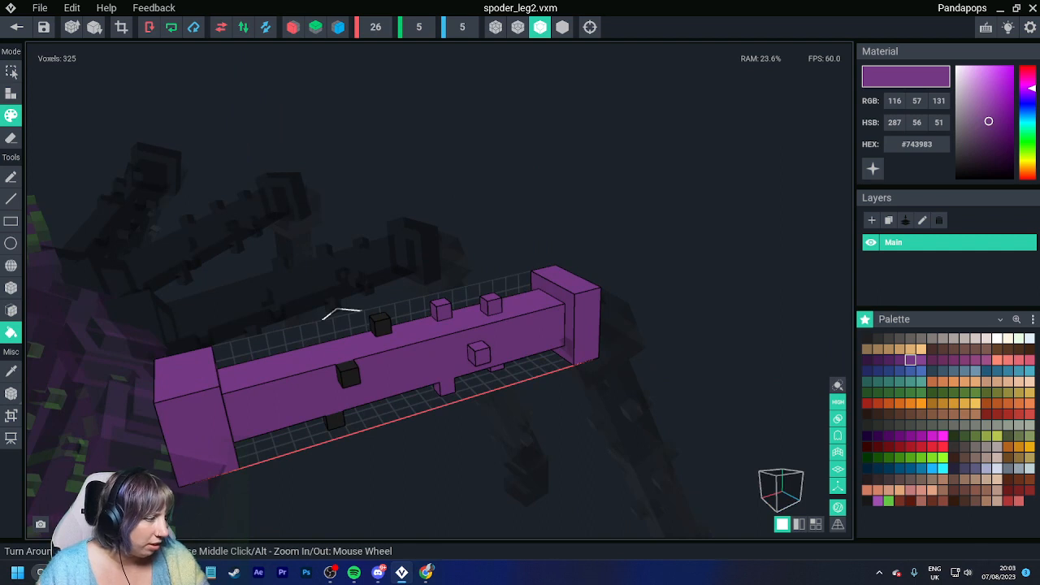
left_click(889, 501)
left_click(11, 288)
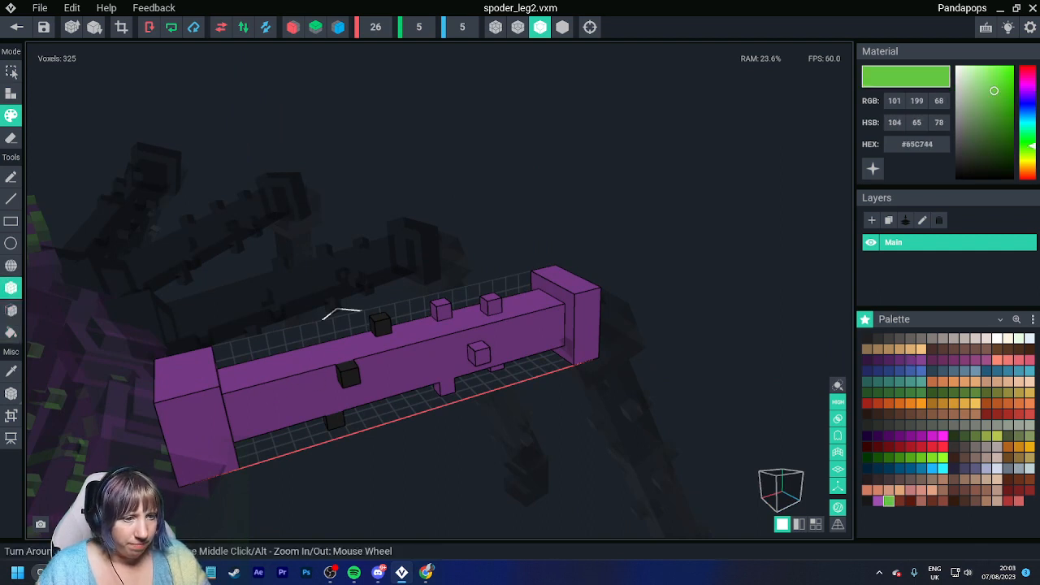
left_click(334, 420)
left_click(348, 374)
left_click(380, 324)
left_click(440, 309)
left_click(491, 305)
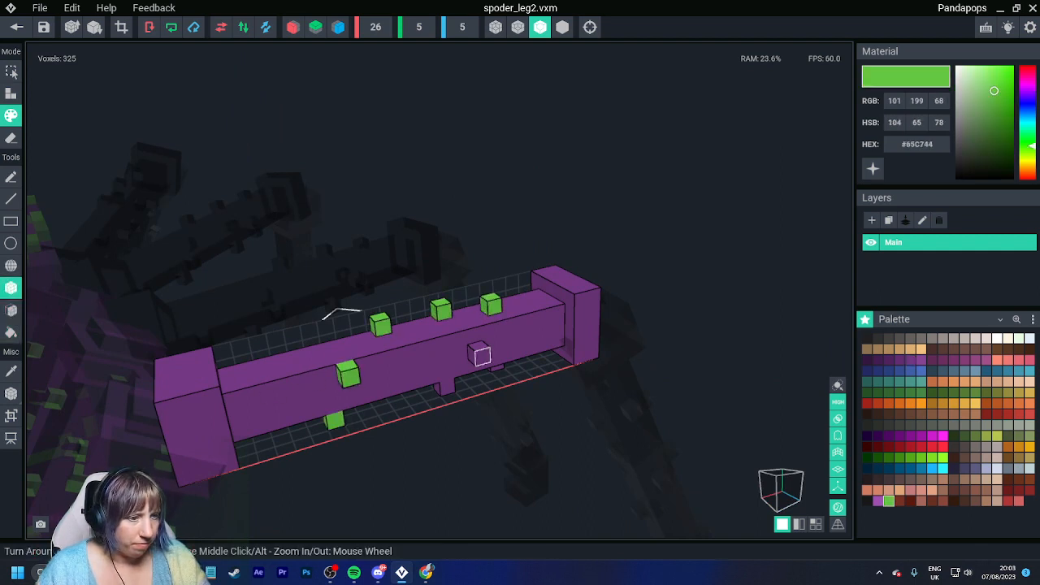
left_click(481, 356)
left_click(446, 387)
left_click(497, 367)
- Recolour the remaining bumps on the rear and underside of the spoder_leg2 segment green
mouse_move(500, 366)
right_mouse_down()
mouse_move(490, 342)
mouse_move(525, 370)
mouse_move(618, 377)
right_mouse_up()
left_click(501, 341)
left_click(621, 375)
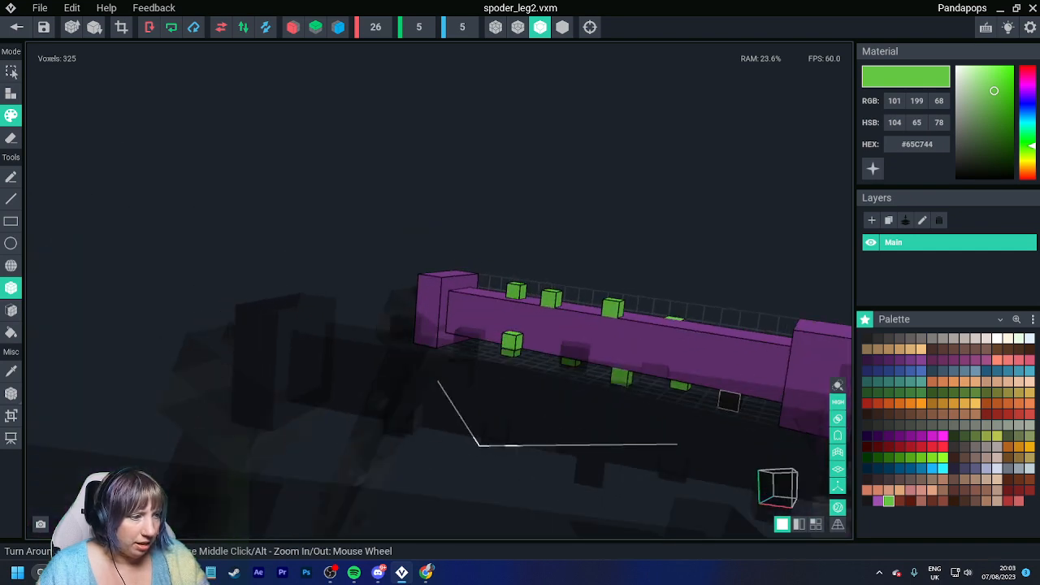
left_click(729, 401)
right_click_drag(729, 401, 504, 346)
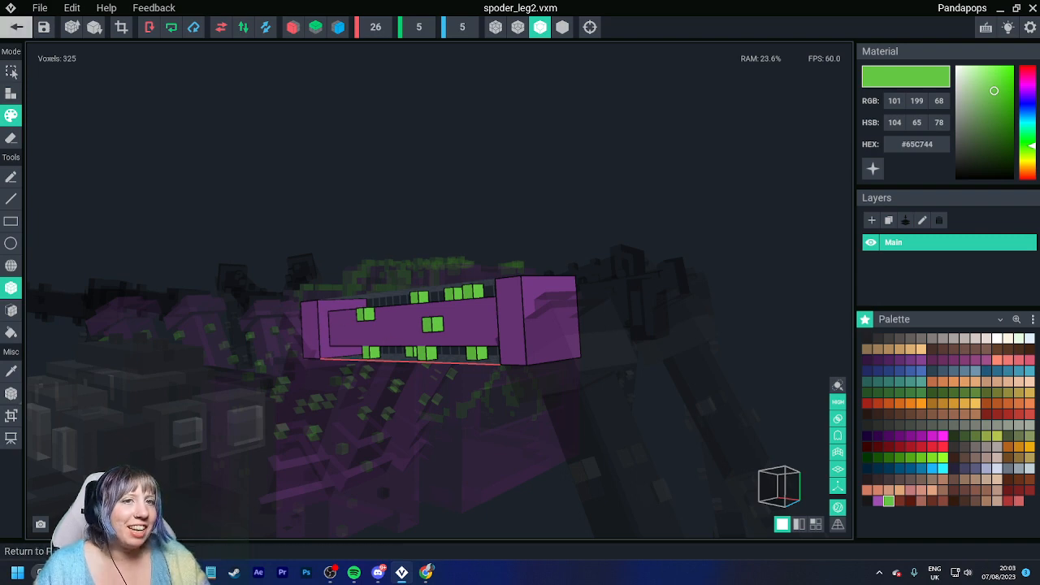
- Save the recoloured second leg segment and return to the full spider rig
left_click(16, 27)
left_click(406, 209)
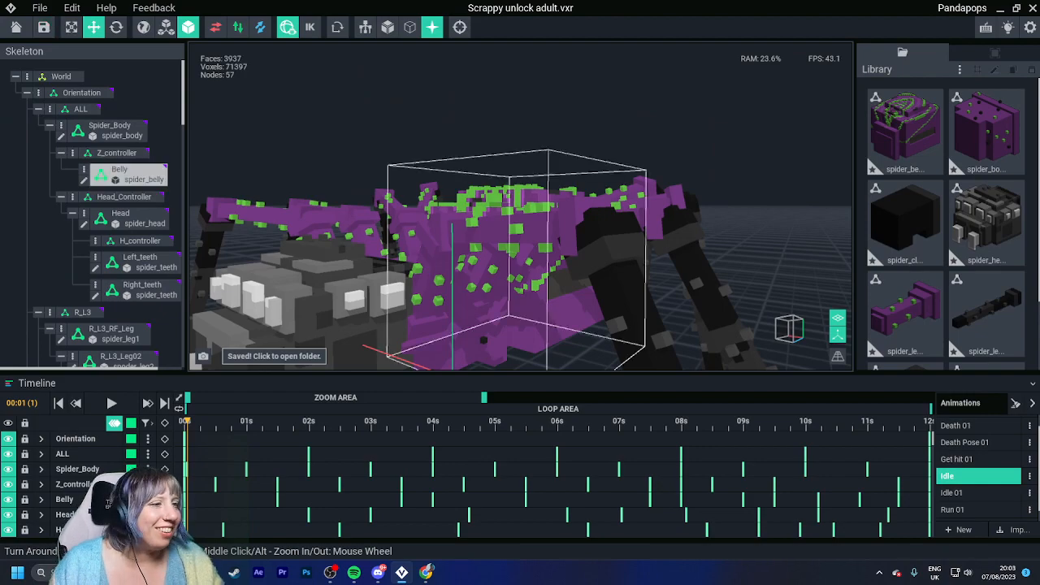
right_click_drag(488, 220, 605, 285)
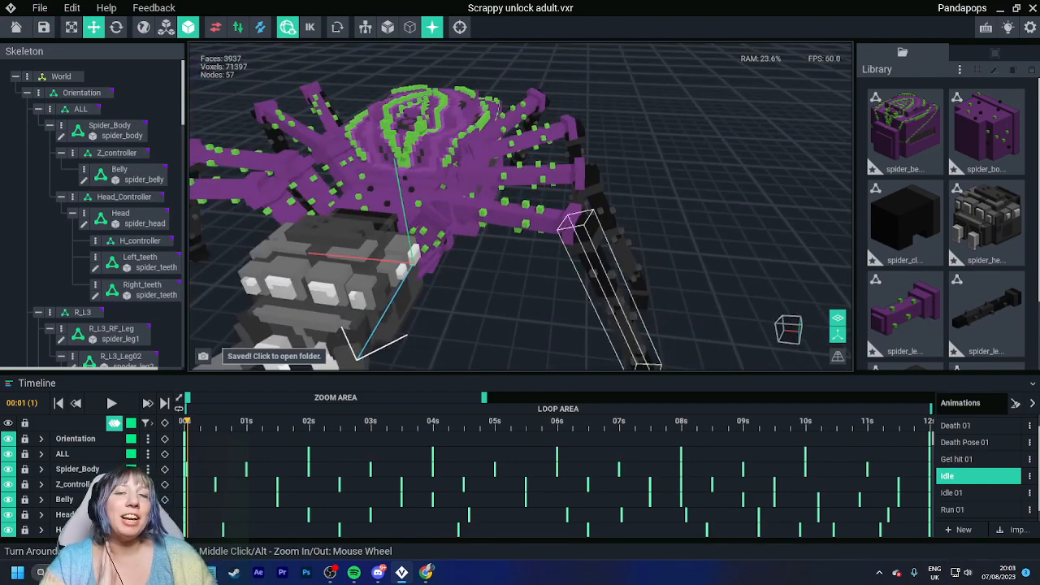
- Open the lower leg segment, spider_leg3, for voxel editing and load the "Scrappy colours" PNG as its palette
double_click(581, 243)
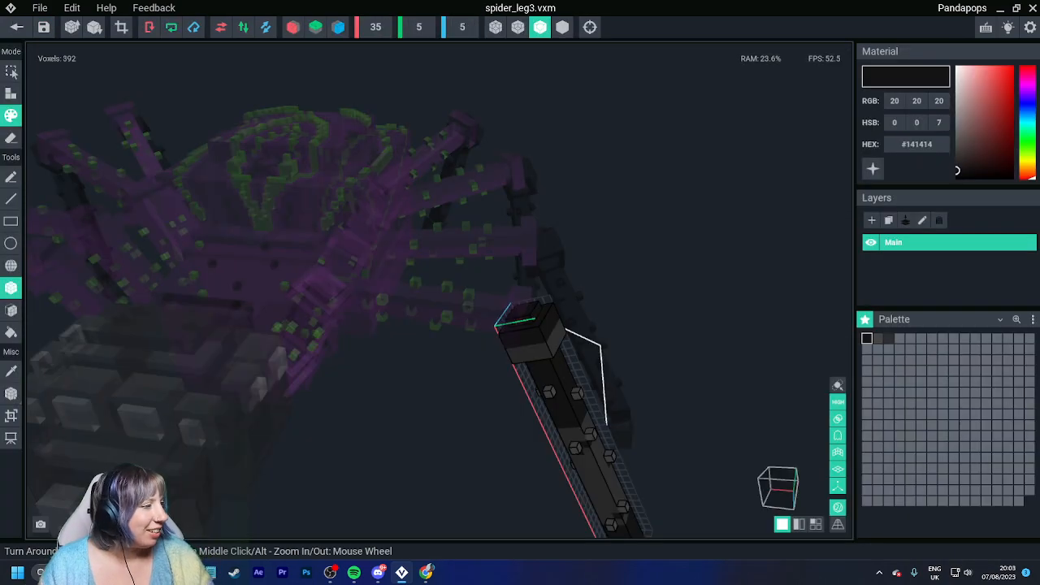
left_click(1032, 319)
left_click(982, 352)
left_click(467, 356)
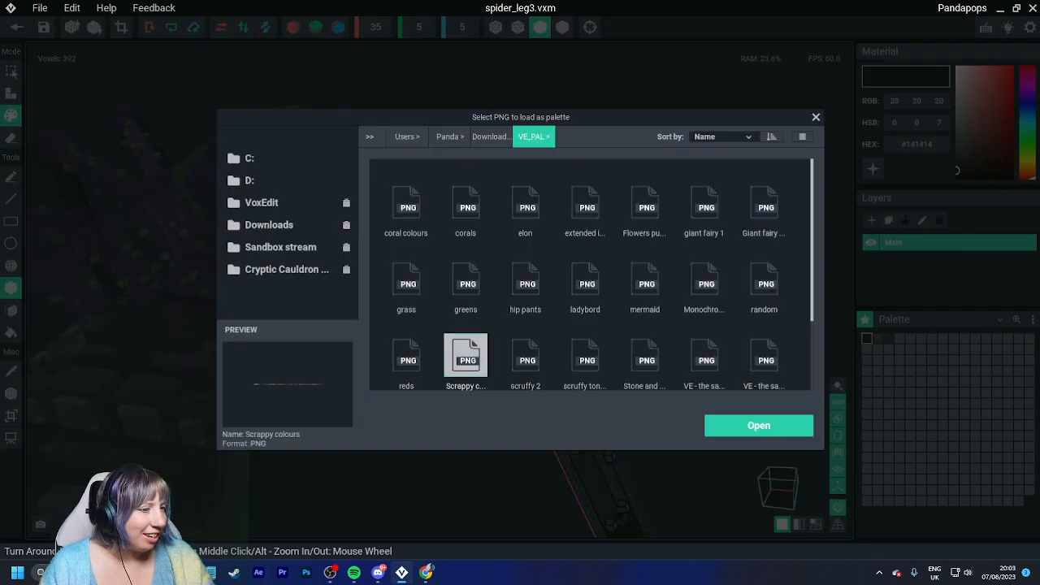
left_click(759, 426)
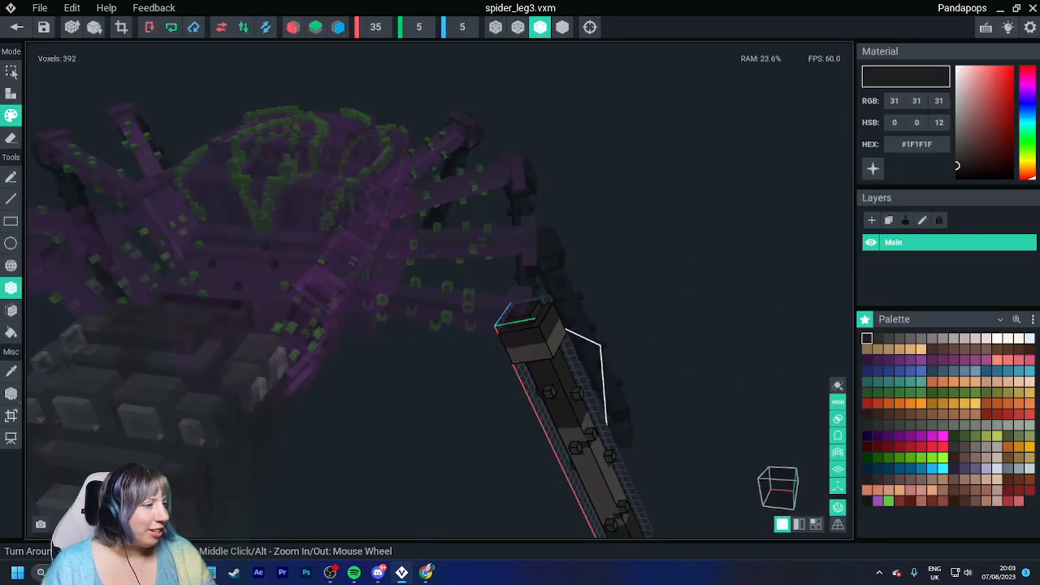
- Fill the end block and shaft of the spider_leg3 segment with purple #743983
left_click(911, 360)
middle_click_drag(674, 366, 455, 291)
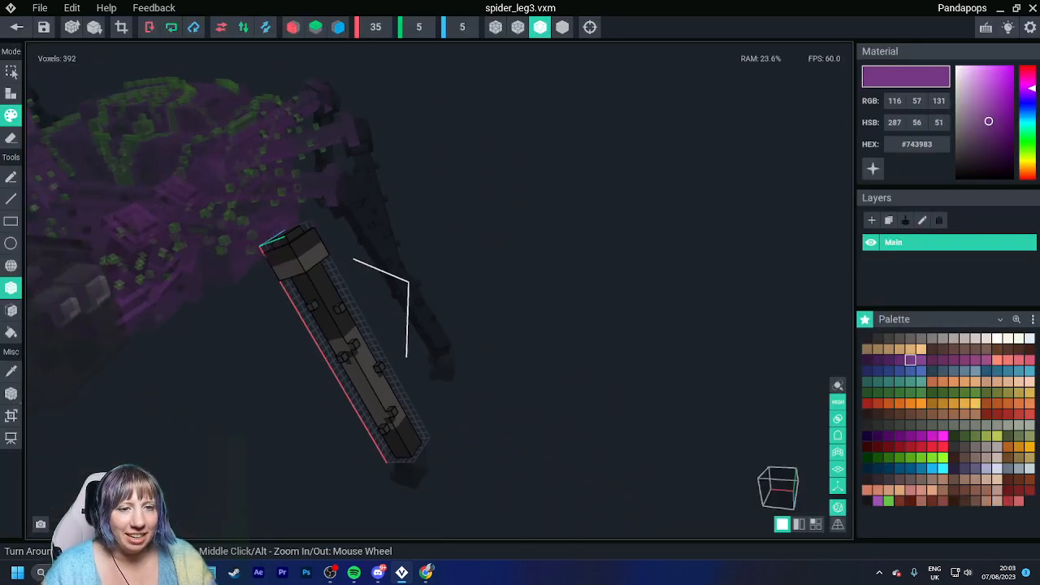
left_click(11, 332)
left_click(291, 241)
left_click(313, 278)
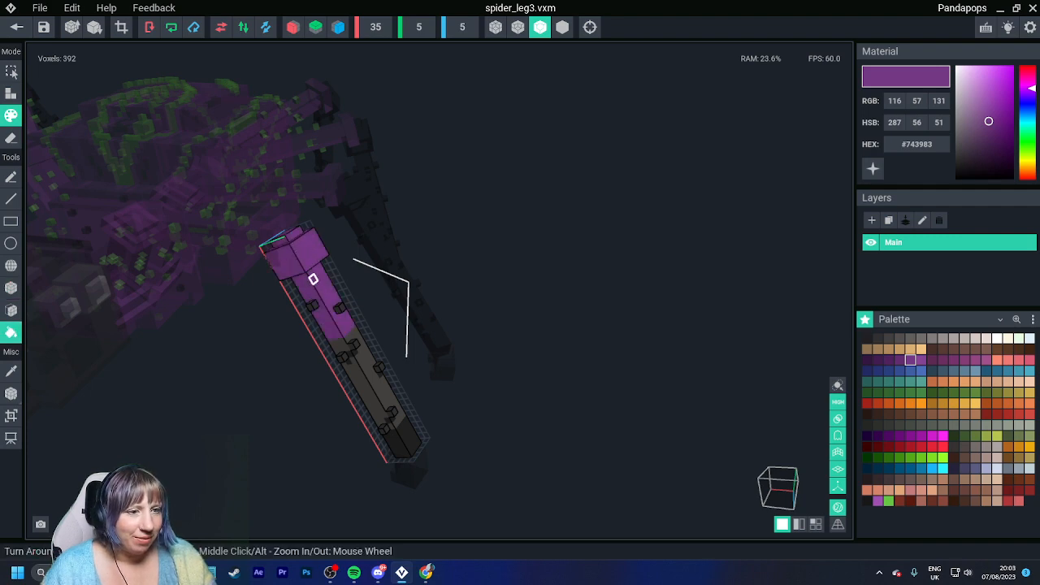
left_click(361, 339)
left_click(413, 441)
- Recolour the upper bumps on the visible sides of the spider_leg3 shaft green #65C744
right_click_drag(413, 447, 374, 408)
scroll(386, 424, "up", 3)
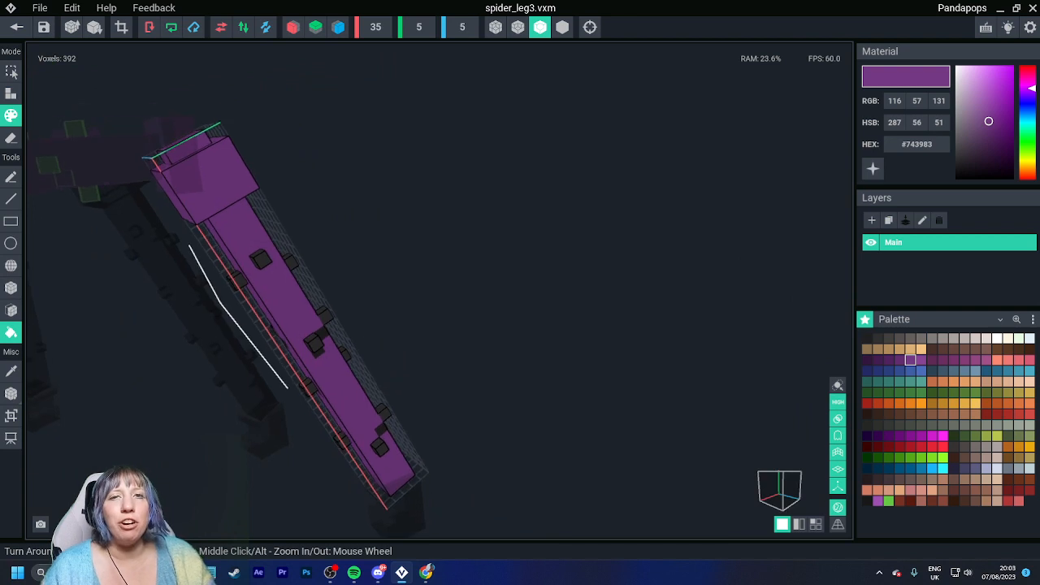
left_click(889, 501)
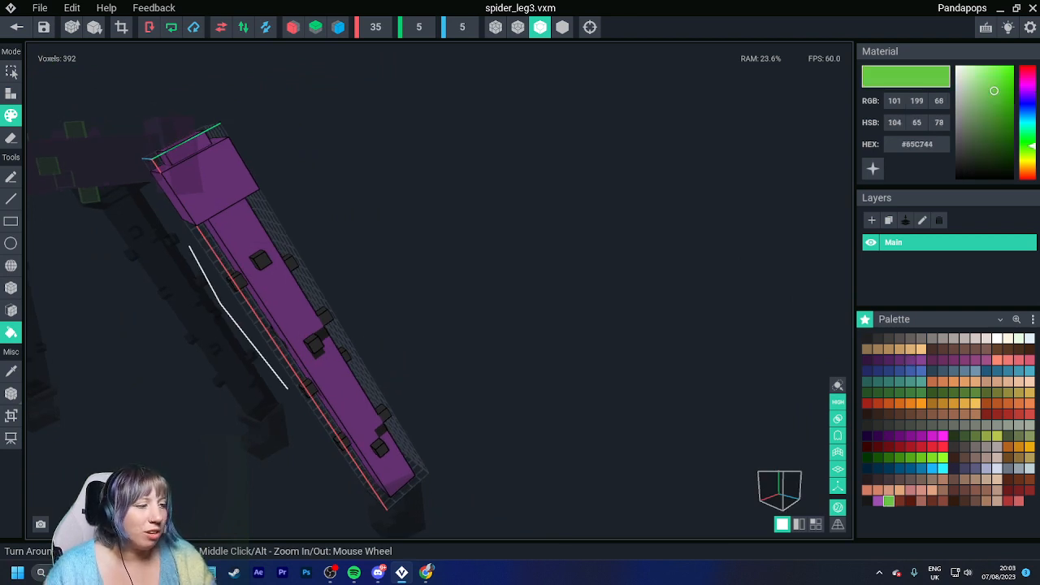
left_click(11, 288)
left_click(261, 260)
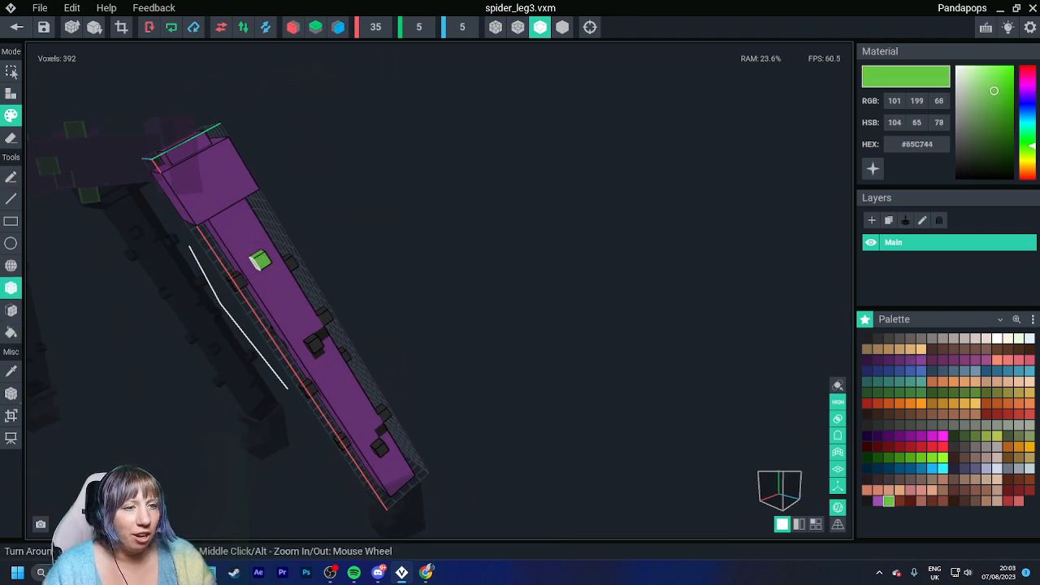
left_click(238, 280)
left_click(290, 263)
left_click(316, 340)
right_click_drag(316, 341, 326, 323)
left_click(326, 322)
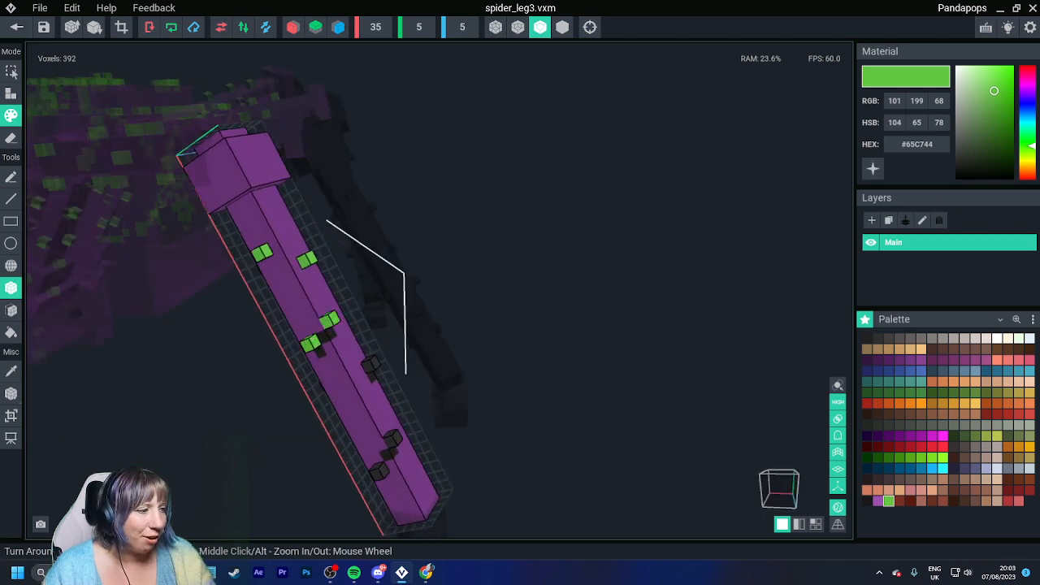
- Paint over stray dark voxels beside the bumps on the spider_leg3 shaft with purple #743983
left_click(910, 360)
right_click_drag(318, 349, 295, 425)
right_click_drag(330, 341, 311, 374)
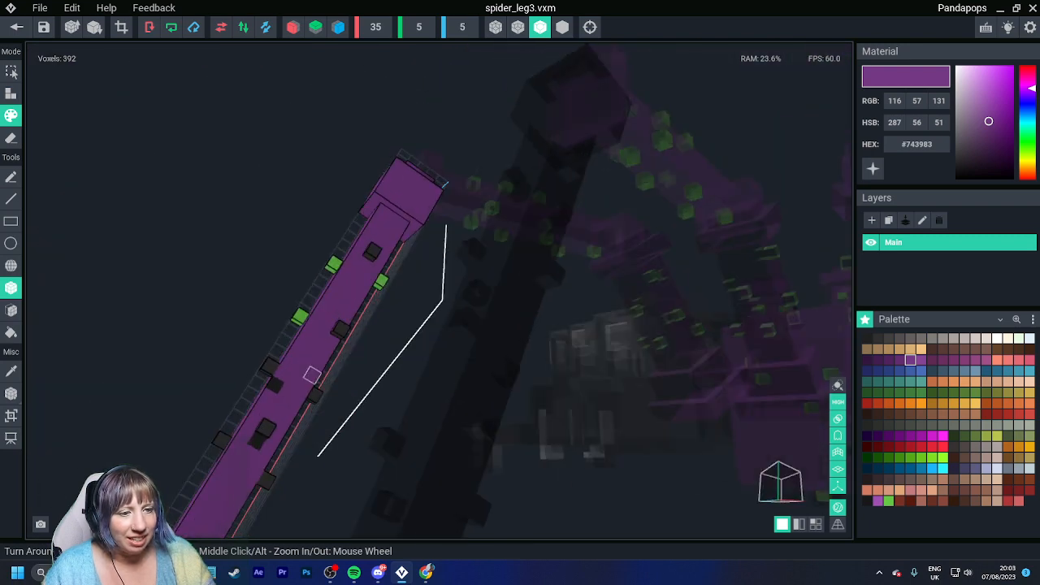
mouse_move(255, 437)
right_mouse_down()
mouse_move(242, 448)
mouse_move(251, 450)
right_mouse_up()
left_click(210, 468)
- Recolour the remaining dark bumps on the spider_leg3 shaft green #65C744, sampling the colour from an already green bump
left_click(212, 302, "alt")
right_click_drag(213, 298, 203, 286)
left_click(260, 239)
left_click(229, 339)
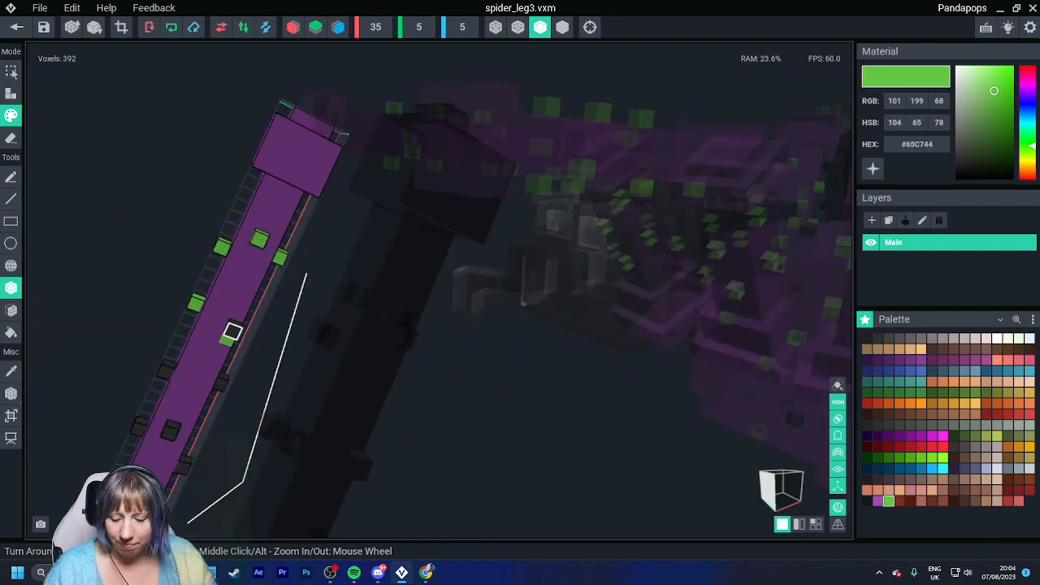
left_click(221, 383)
left_click(171, 430)
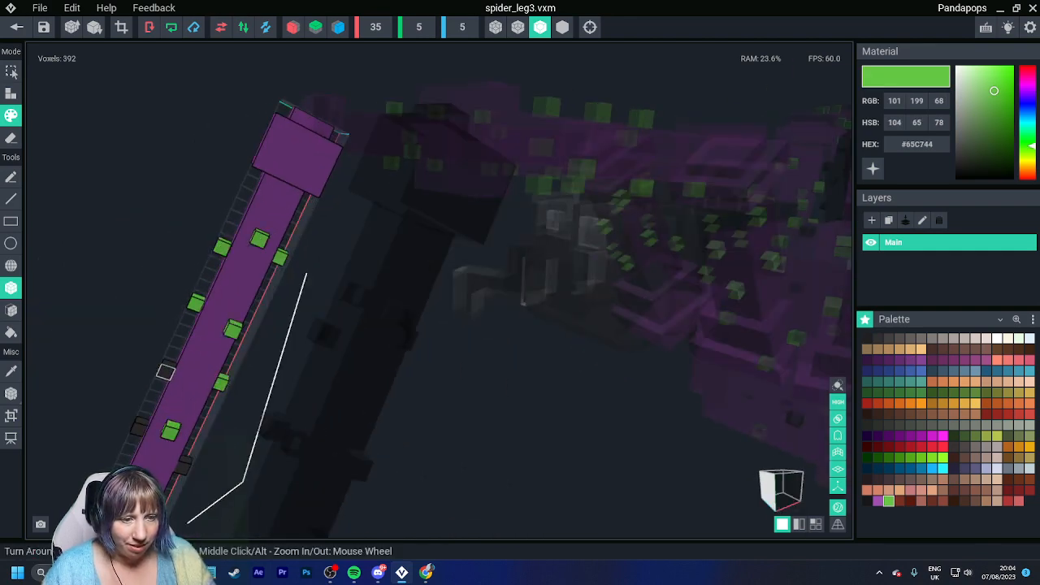
left_click(166, 370)
left_click(141, 427)
mouse_move(179, 441)
right_mouse_down()
mouse_move(158, 410)
mouse_move(193, 403)
right_mouse_up()
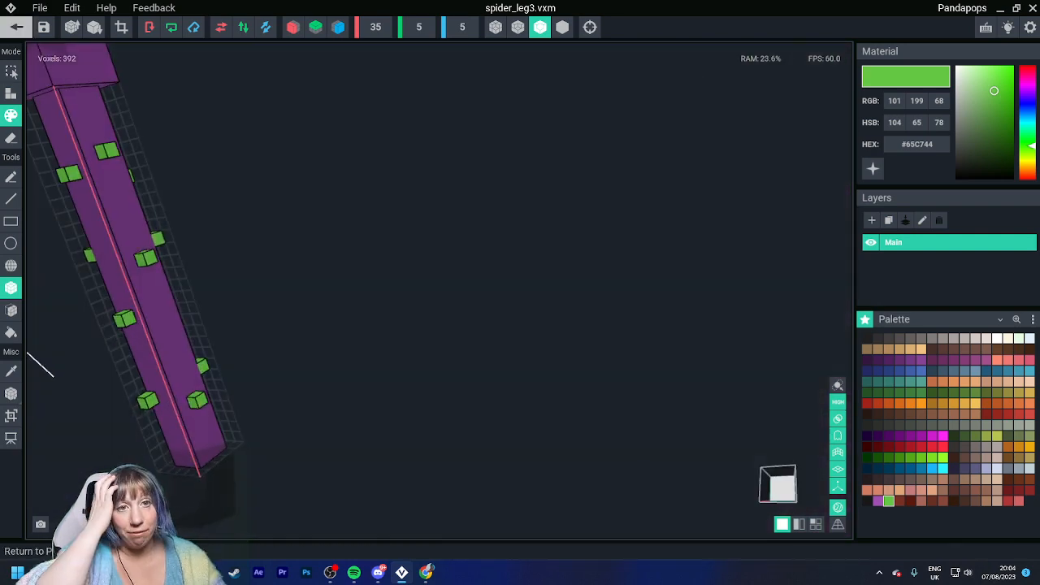
- Close spider_leg3 with its changes saved, returning to the spider rig, and reset the camera to inspect the recoloured legs
left_click(16, 27)
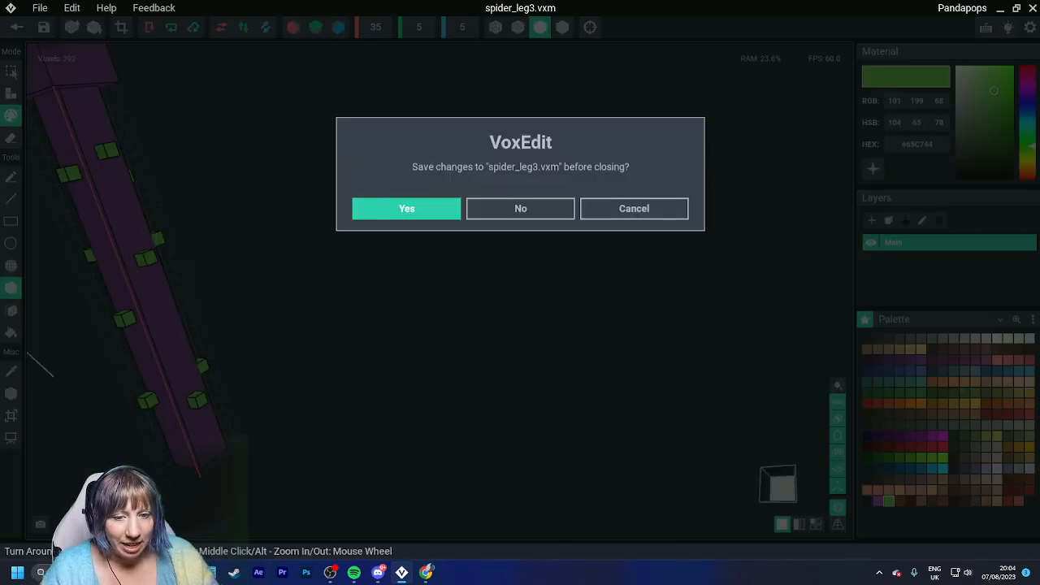
left_click(406, 208)
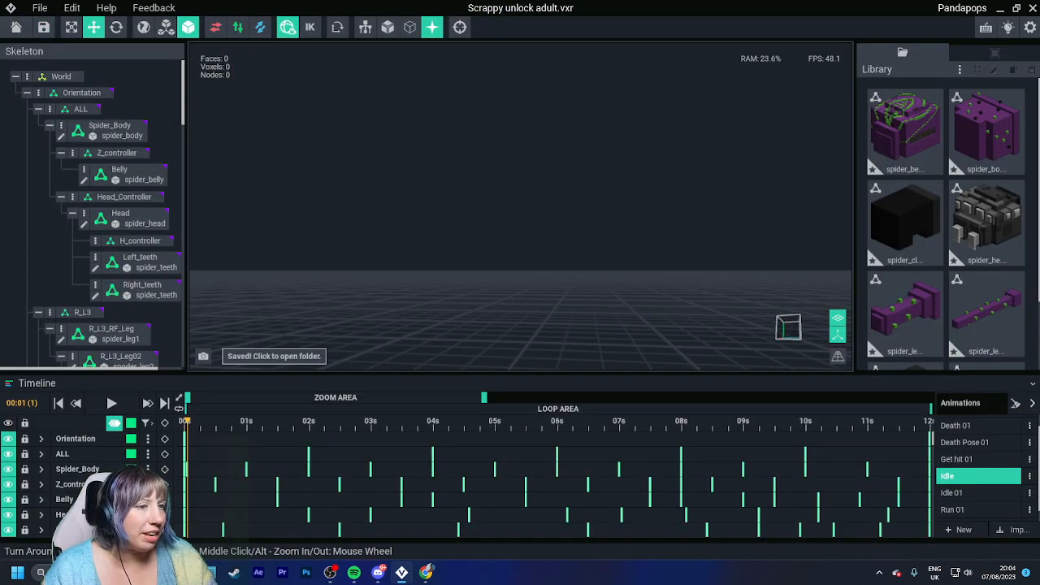
left_click(460, 27)
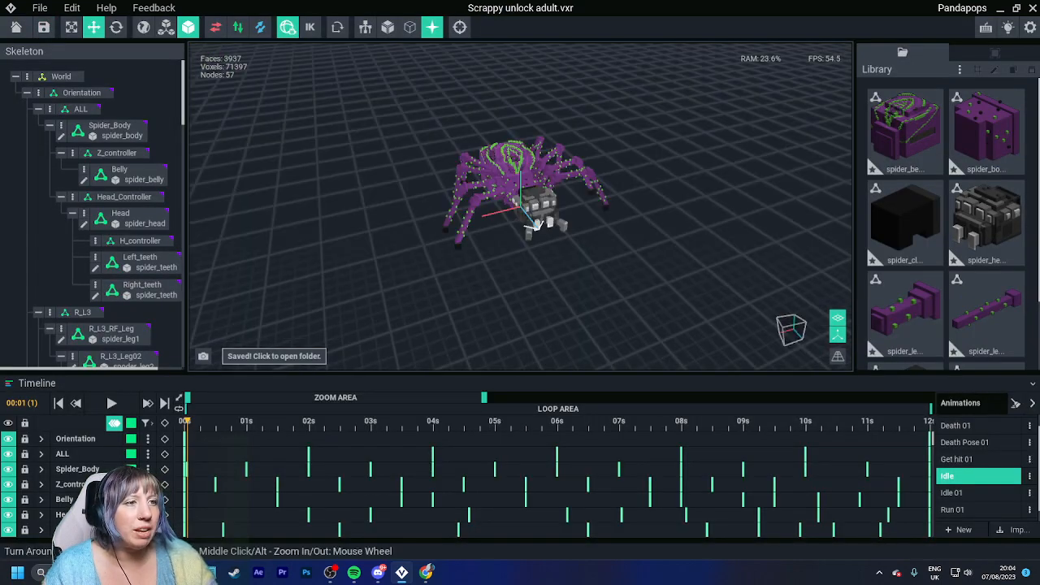
mouse_move(537, 200)
right_mouse_down()
mouse_move(504, 159)
mouse_move(524, 156)
mouse_move(543, 208)
right_mouse_up()
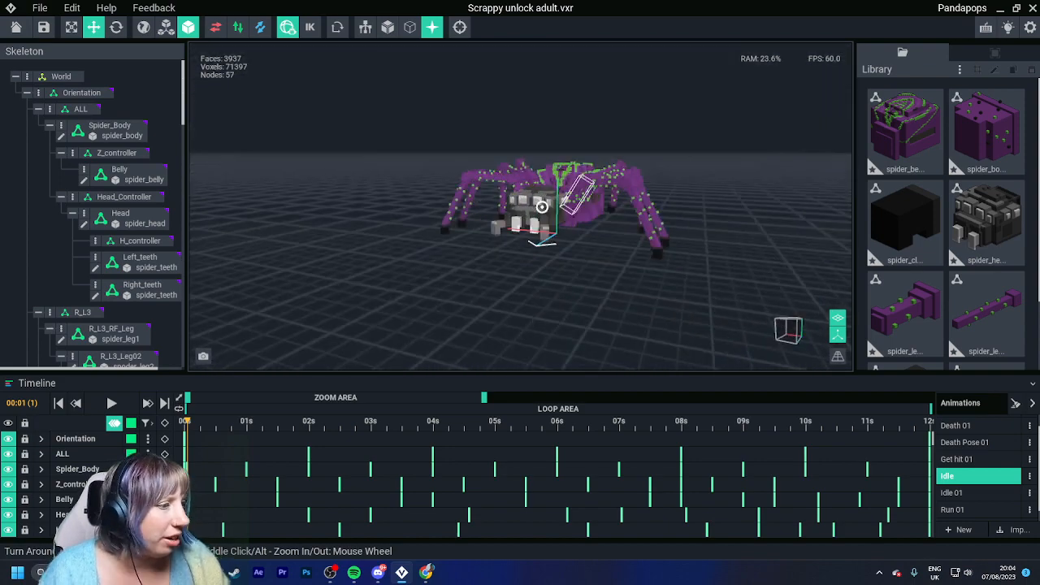
scroll(521, 207, "up", 4)
right_click_drag(521, 207, 515, 189)
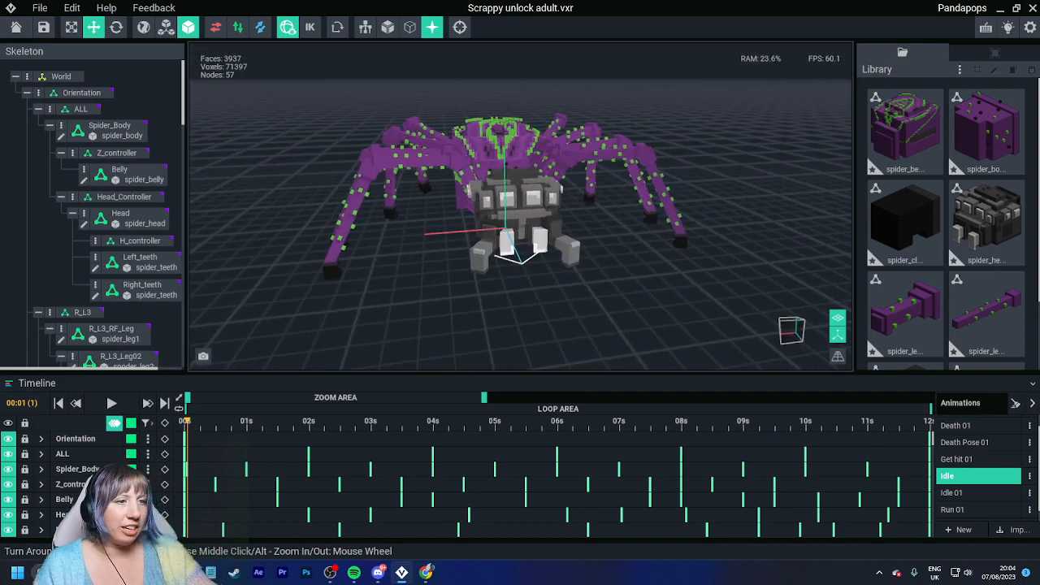
- Save the "Scrappy unlock adult" rig and close it, returning to the start screen
left_click(44, 27)
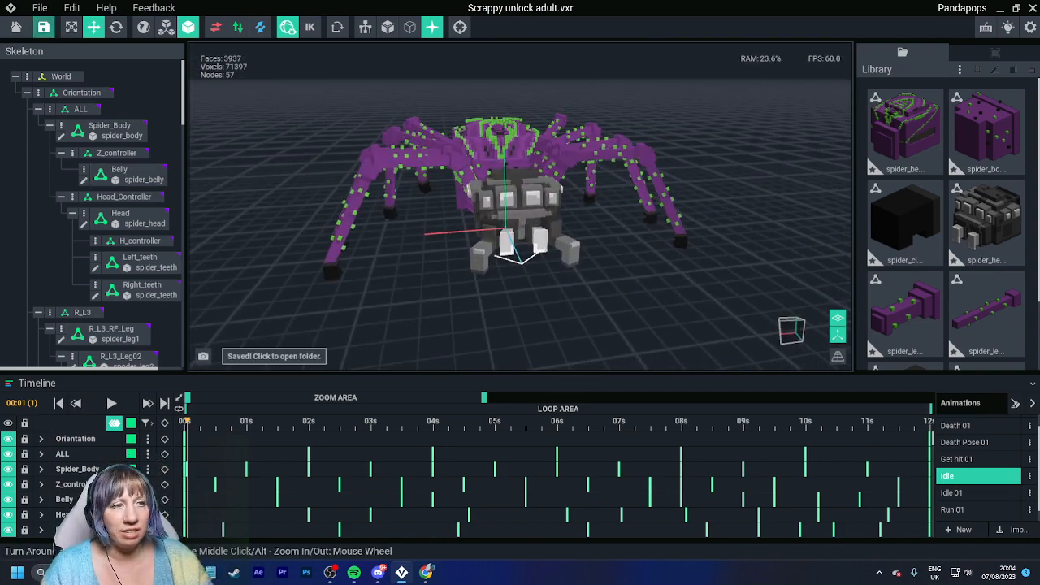
left_click(15, 27)
left_click(407, 209)
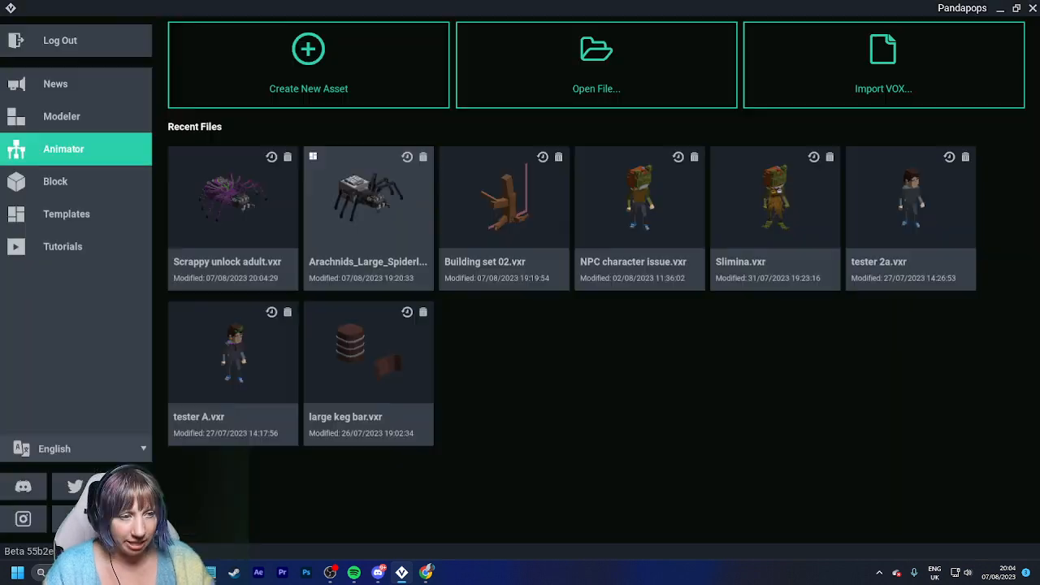